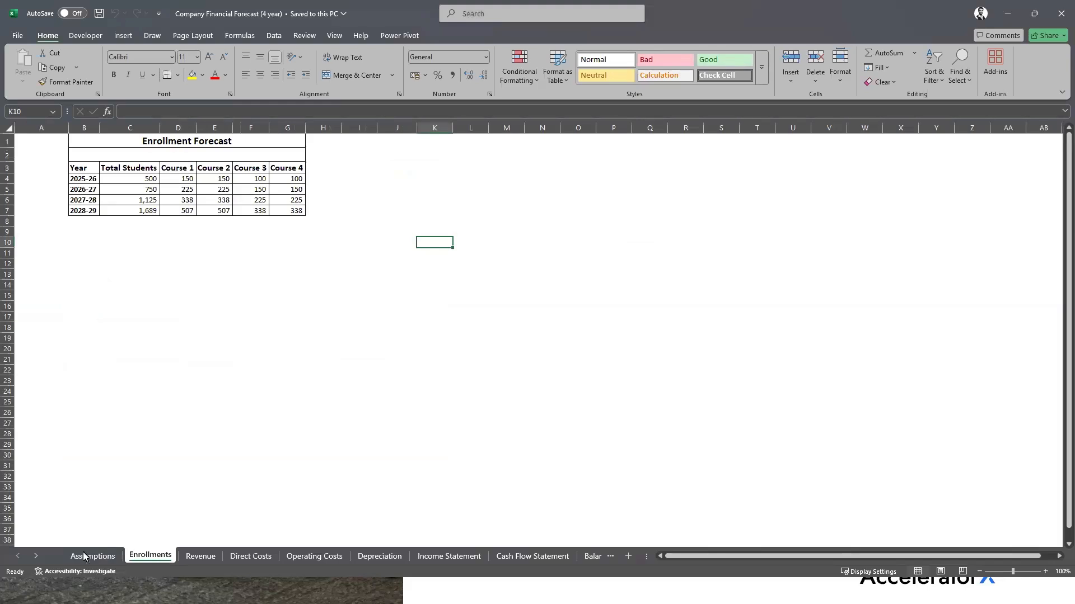
View the Assumptions, Enrollments, Revenue, Direct Costs, Operating Costs and Depreciation sheets in turn
click(87, 556)
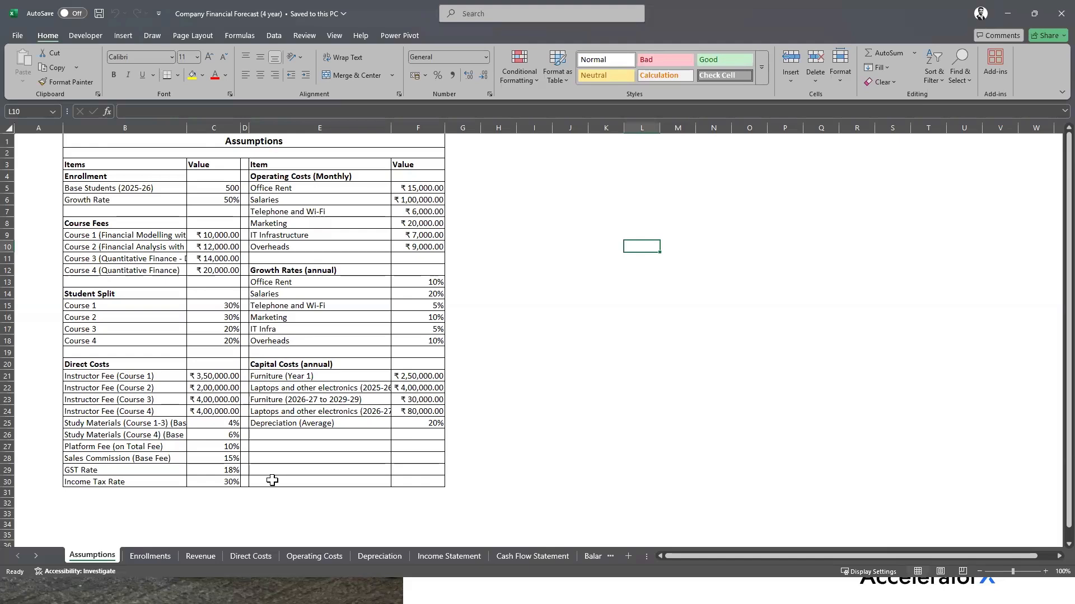
click(152, 554)
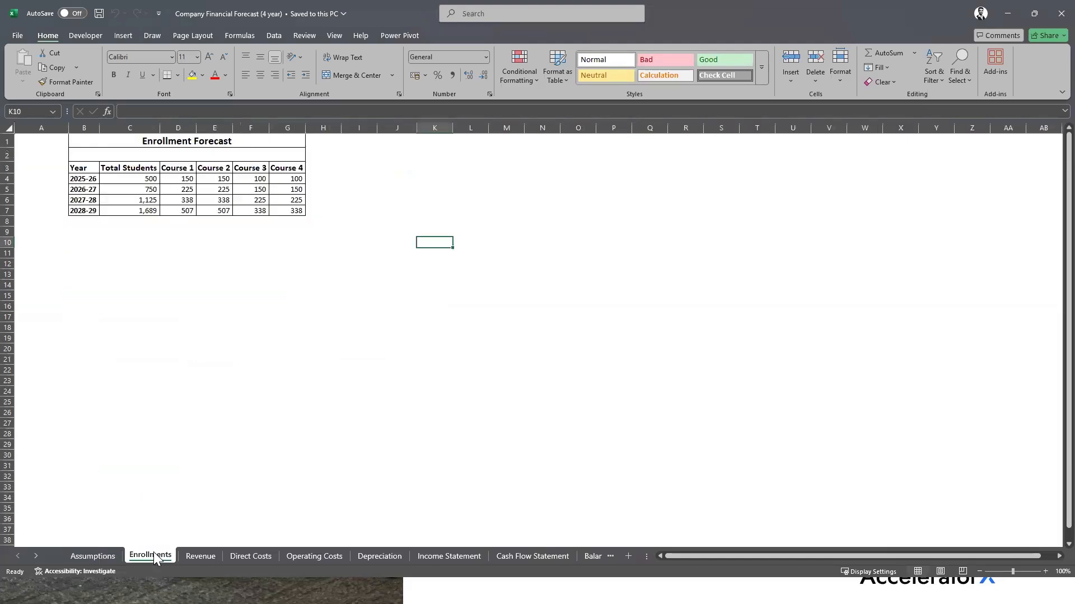
click(201, 556)
click(250, 556)
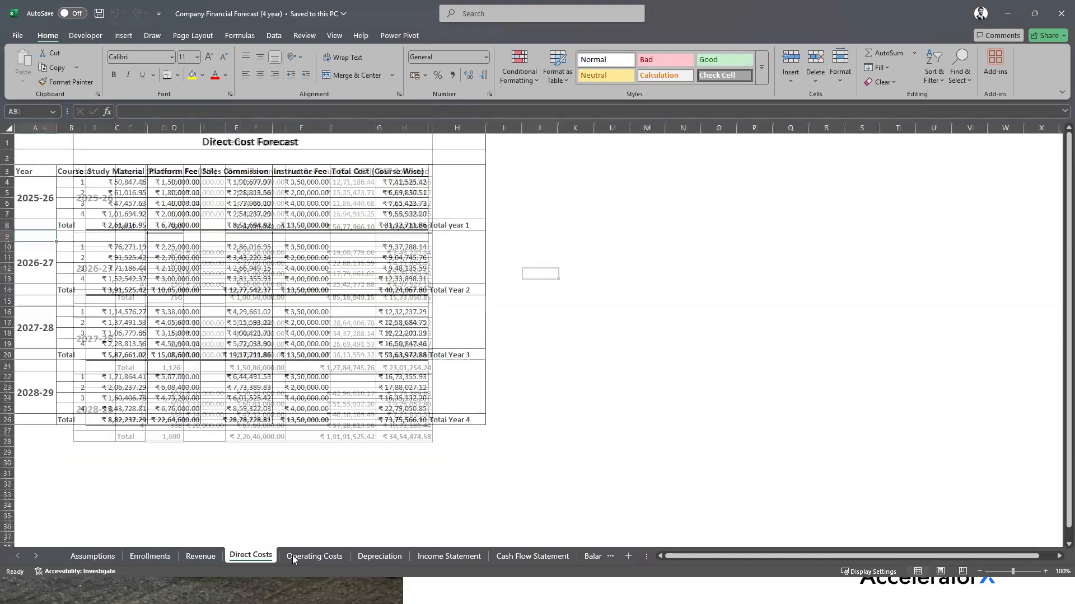
click(292, 555)
click(392, 556)
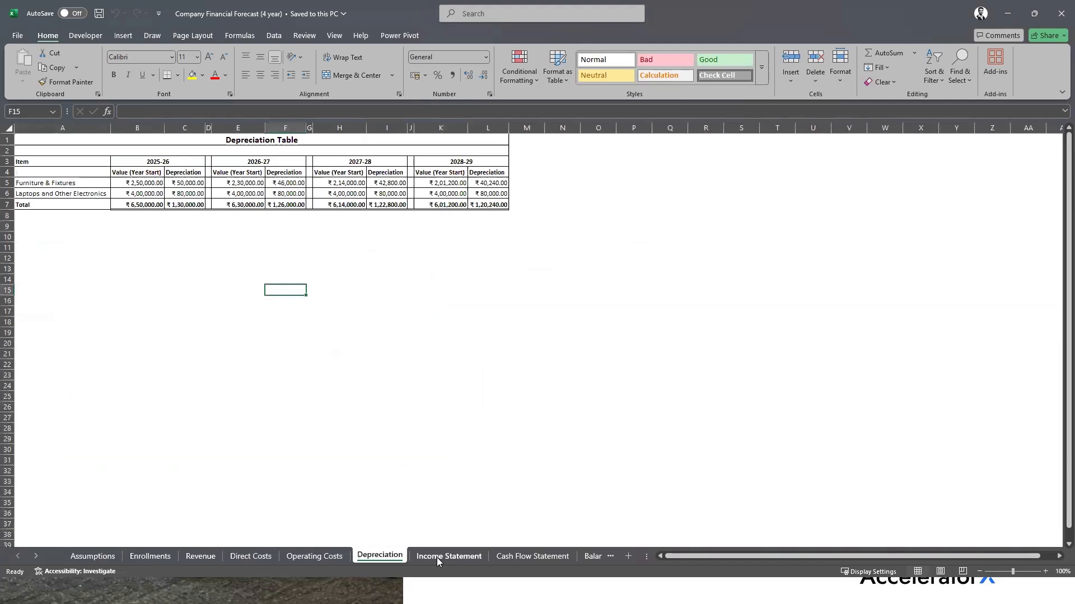
Scroll the tab bar, then view the Income Statement, Cash Flow Statement and Balance Sheet sheets
click(36, 555)
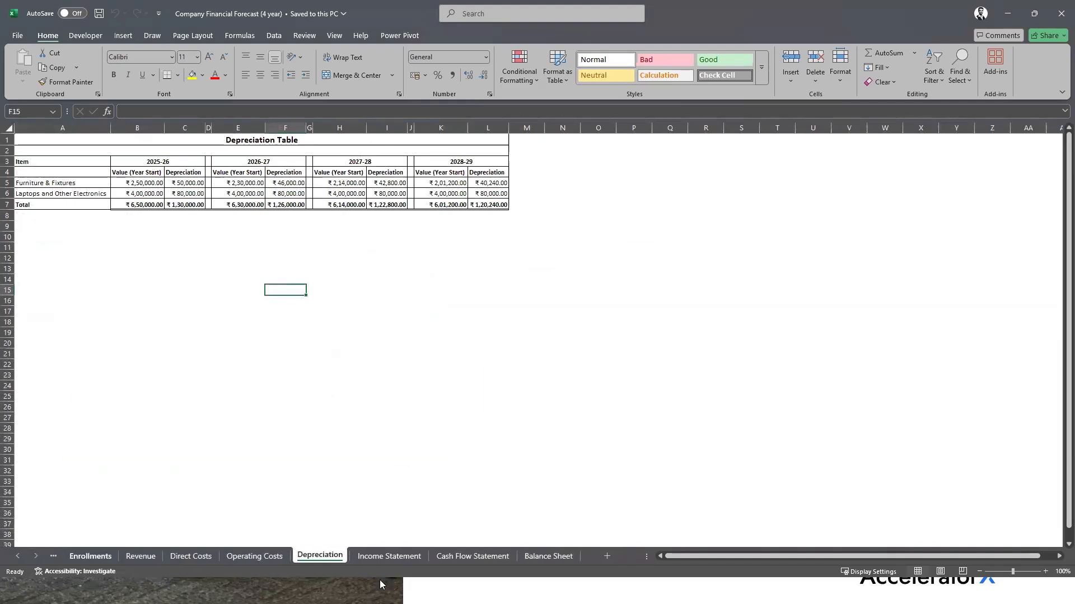
click(389, 556)
click(472, 555)
click(529, 555)
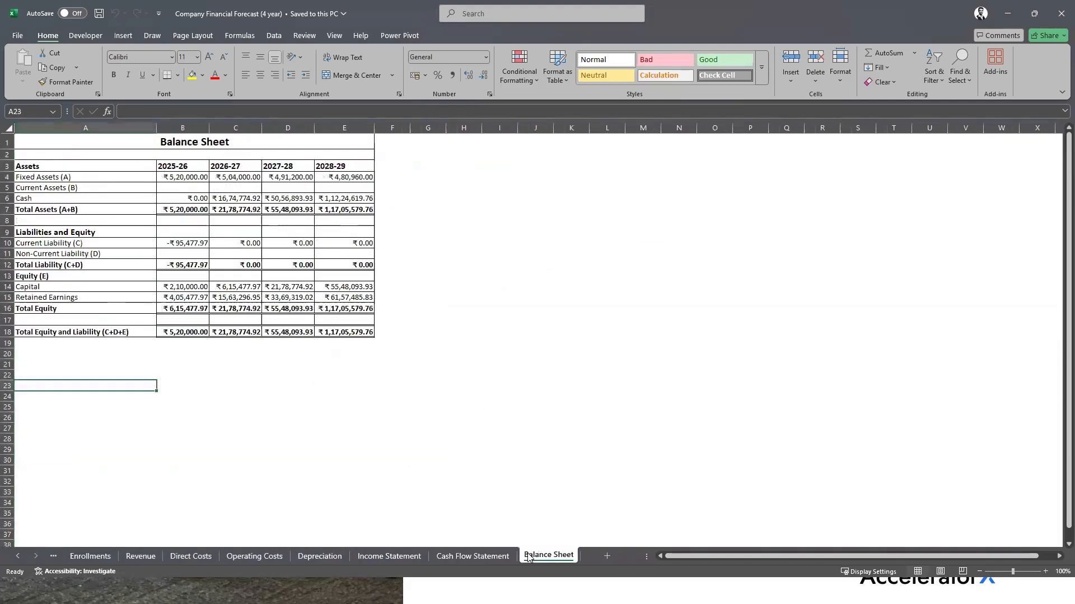
click(19, 556)
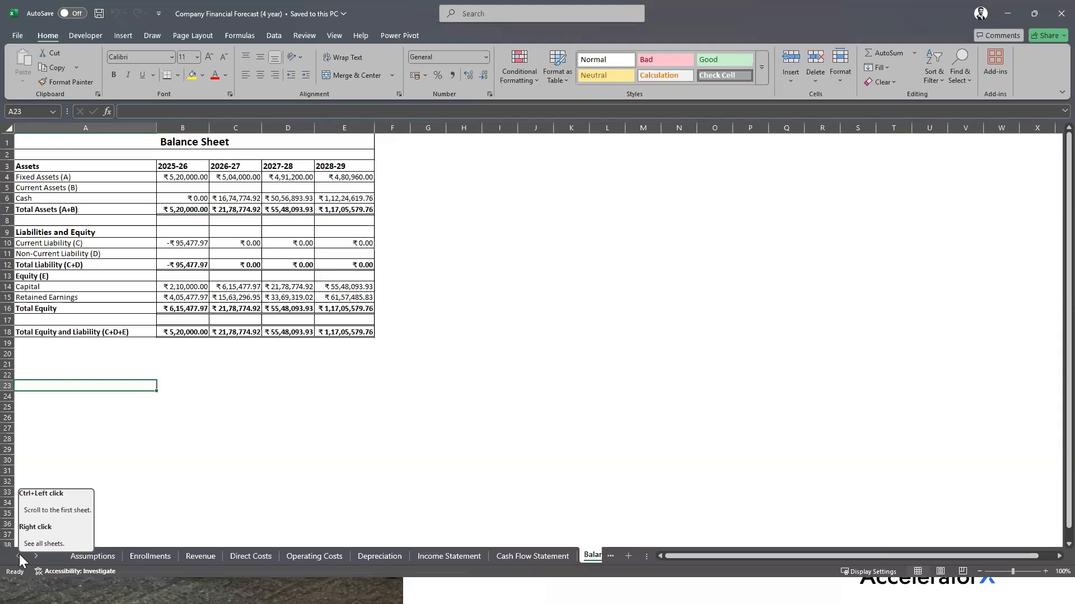
Revisit the Assumptions and Enrollments sheets, ending on the Revenue Forecast sheet
click(83, 555)
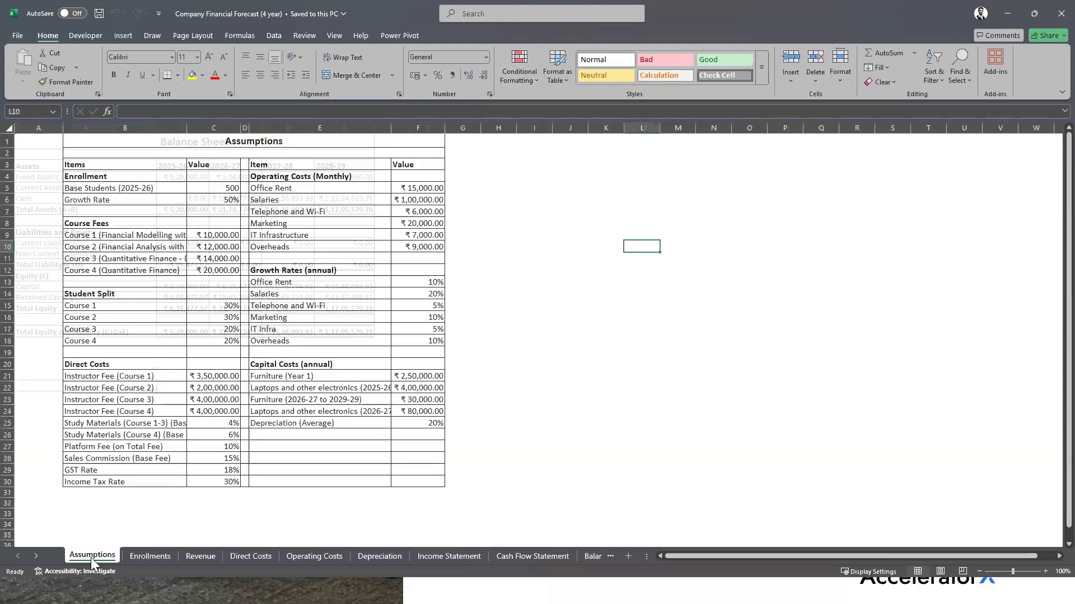
click(145, 557)
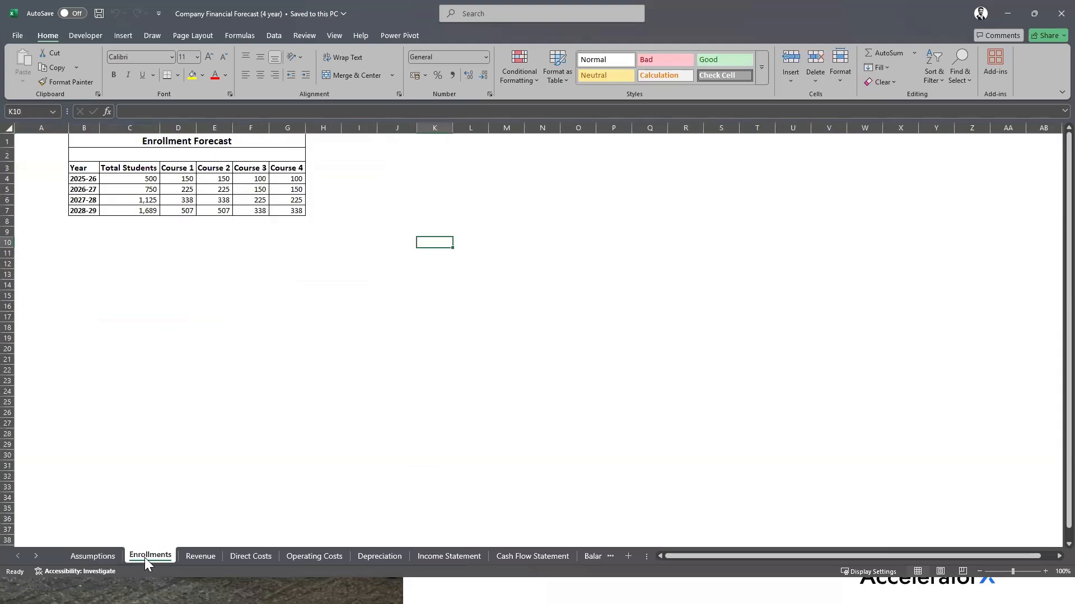
click(214, 556)
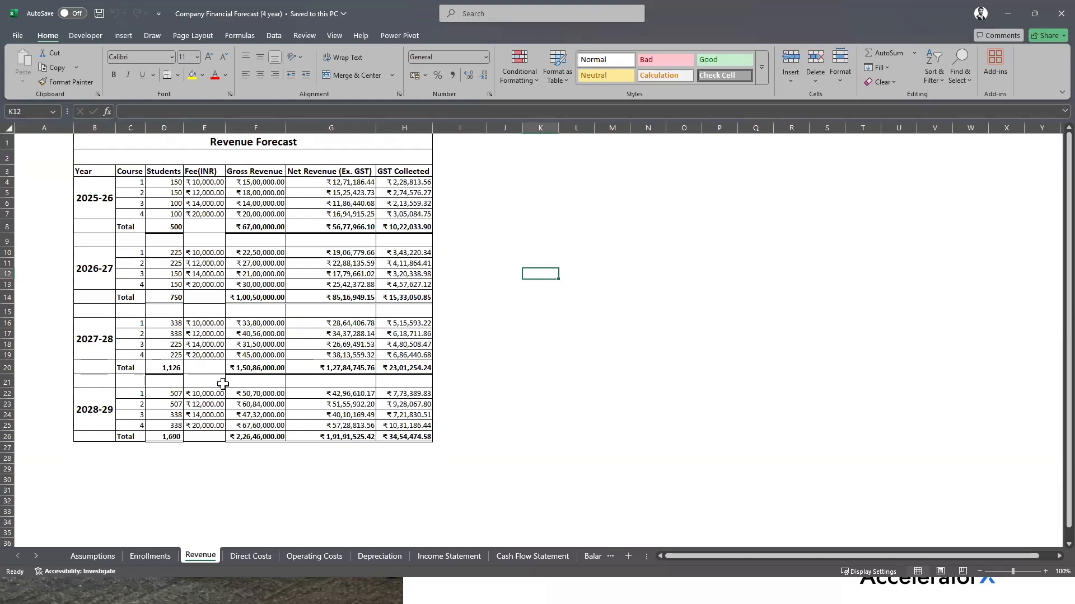
On the Direct Costs sheet, select the cost headings C3:F3, then the Instructor Fee heading F3
click(259, 557)
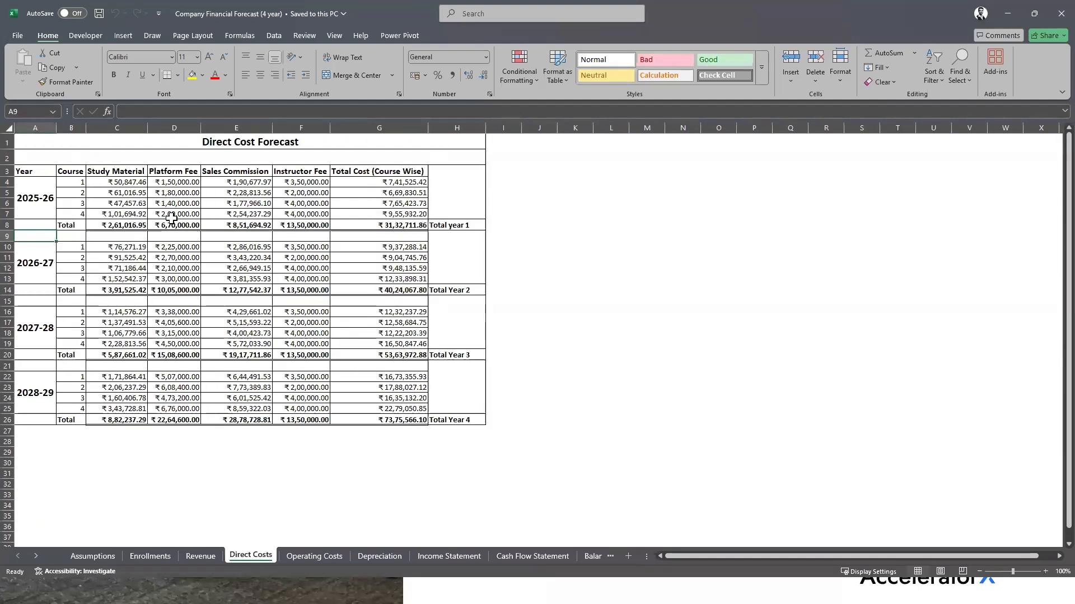
drag(126, 174, 319, 174)
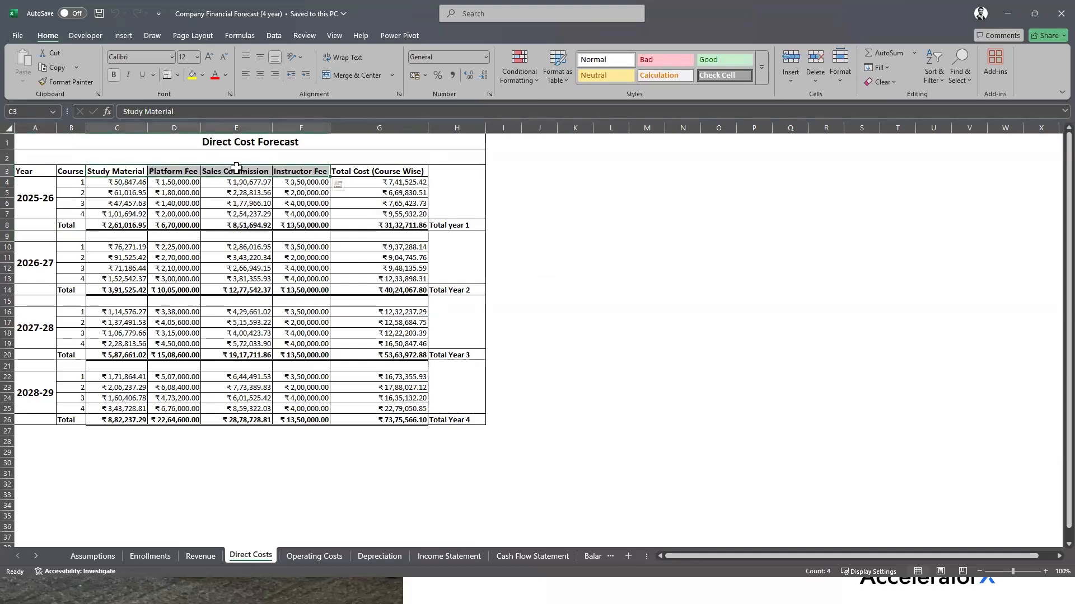
click(306, 171)
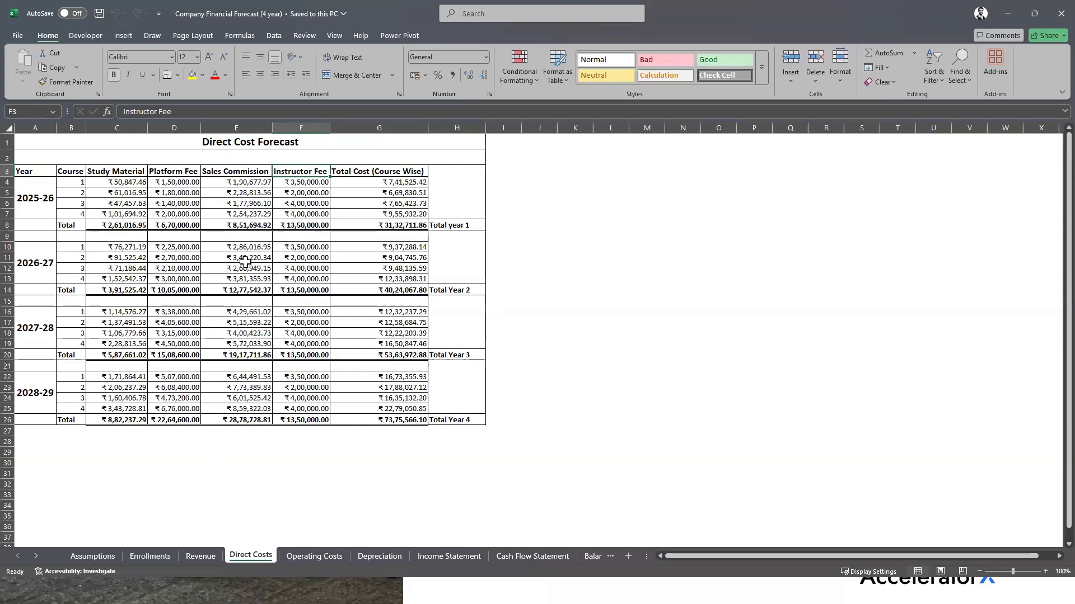
Glance at the Revenue sheet, return to Direct Costs, then view Operating Costs
click(201, 556)
click(253, 556)
click(299, 557)
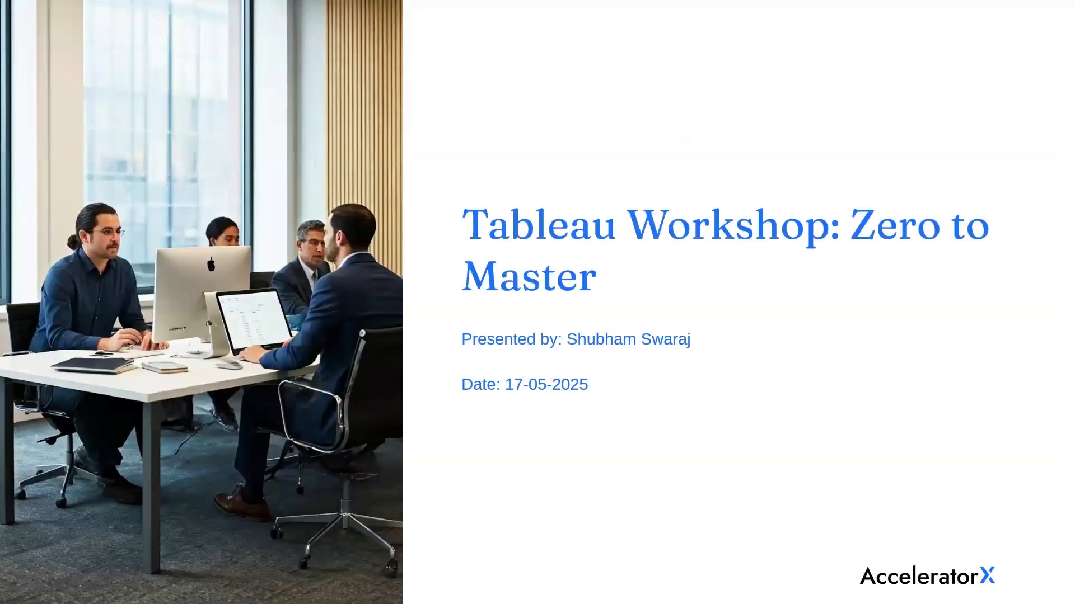
Advance the Tableau slideshow from the title slide to the Workshop Goals slide
click(760, 533)
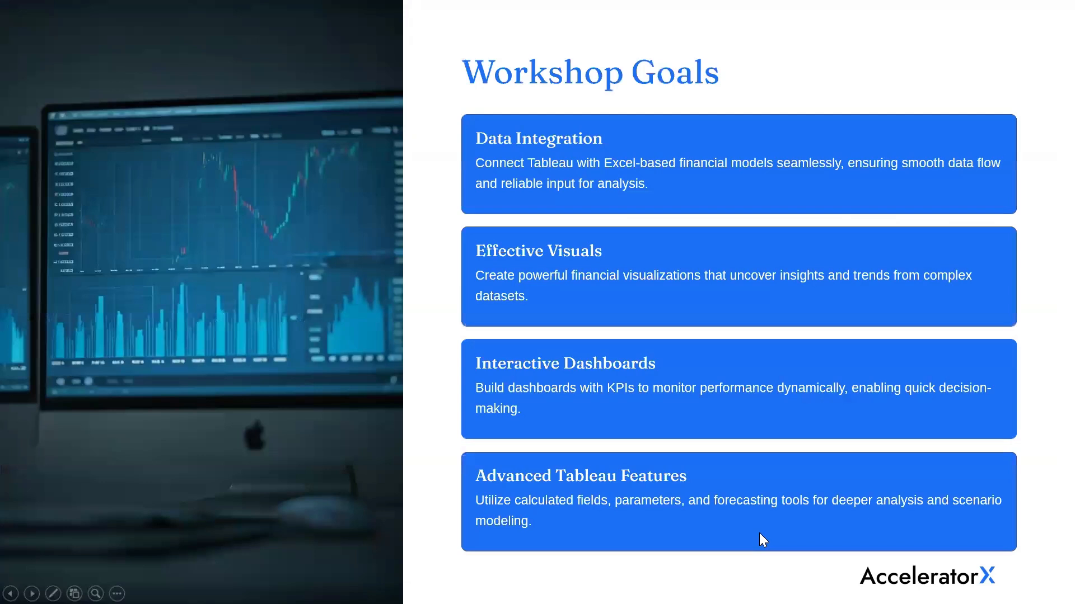
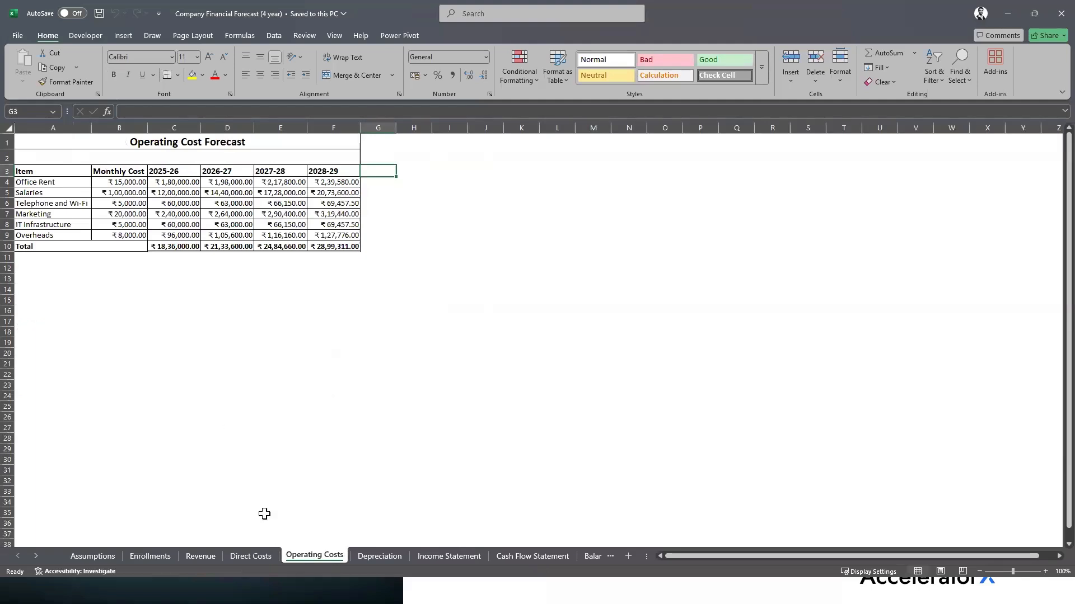
View the Direct Cost Forecast sheet, then switch to the Cleaned_Company_Forecast workbook
click(251, 556)
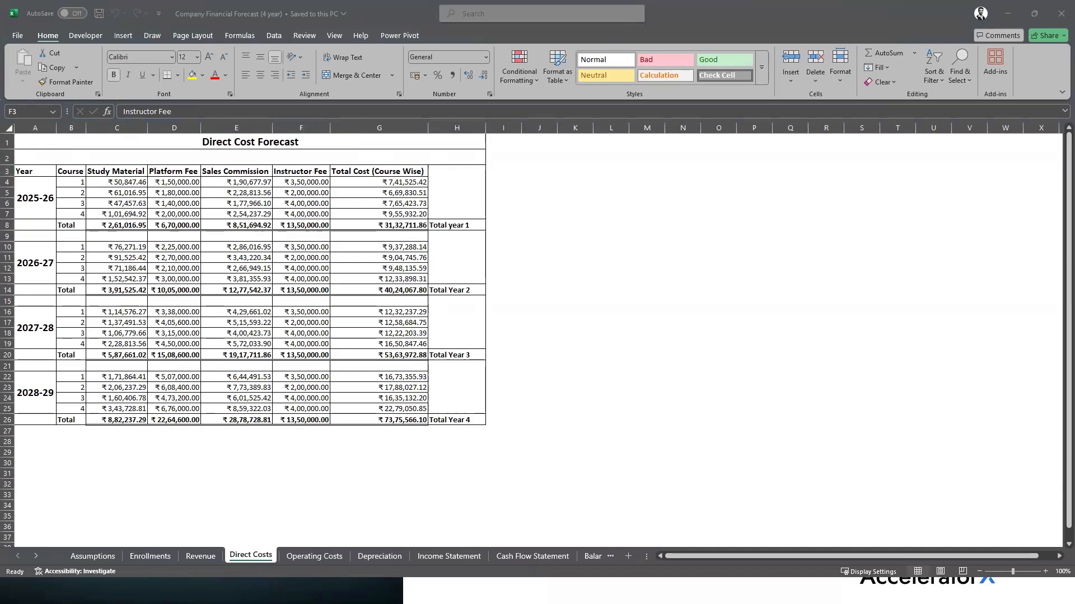
key(alt+Tab)
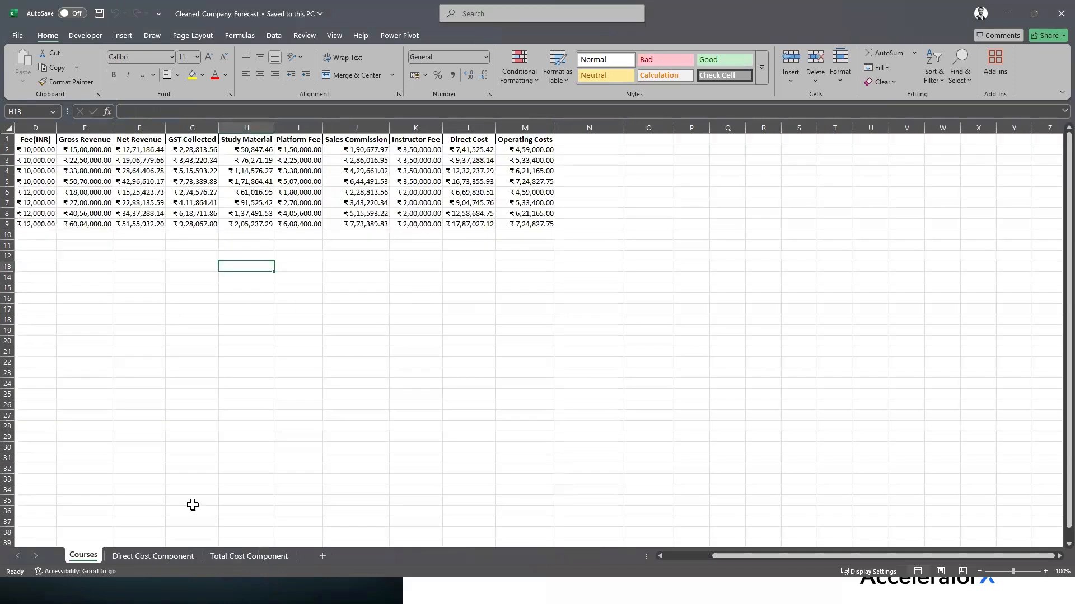
Compare the start of the Courses table with the original forecast's 2025-26 course numbers
drag(724, 555, 550, 556)
click(32, 151)
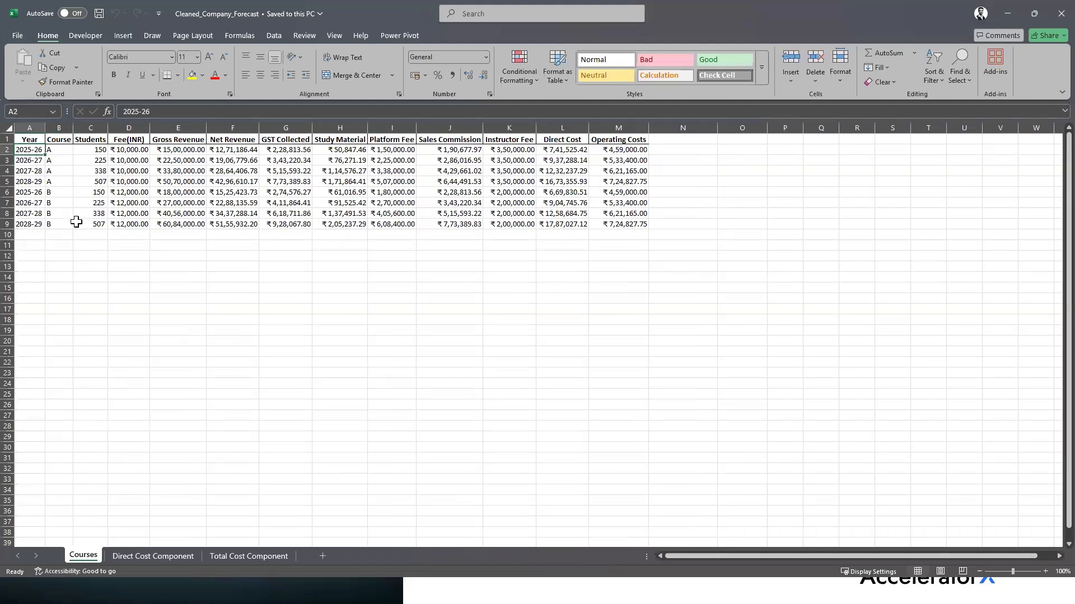
key(alt+Tab)
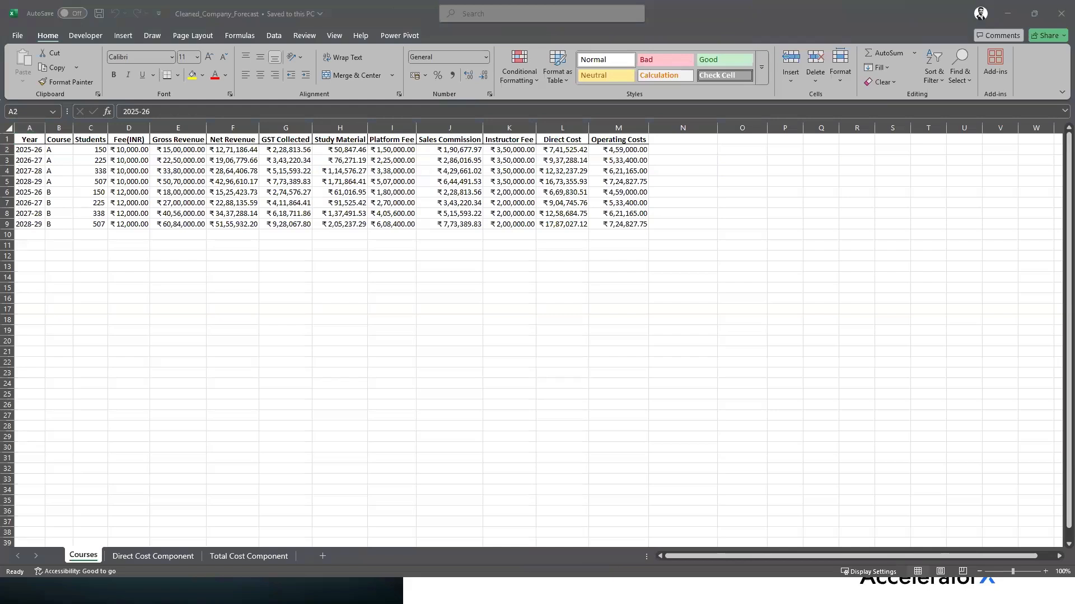
drag(67, 180, 66, 215)
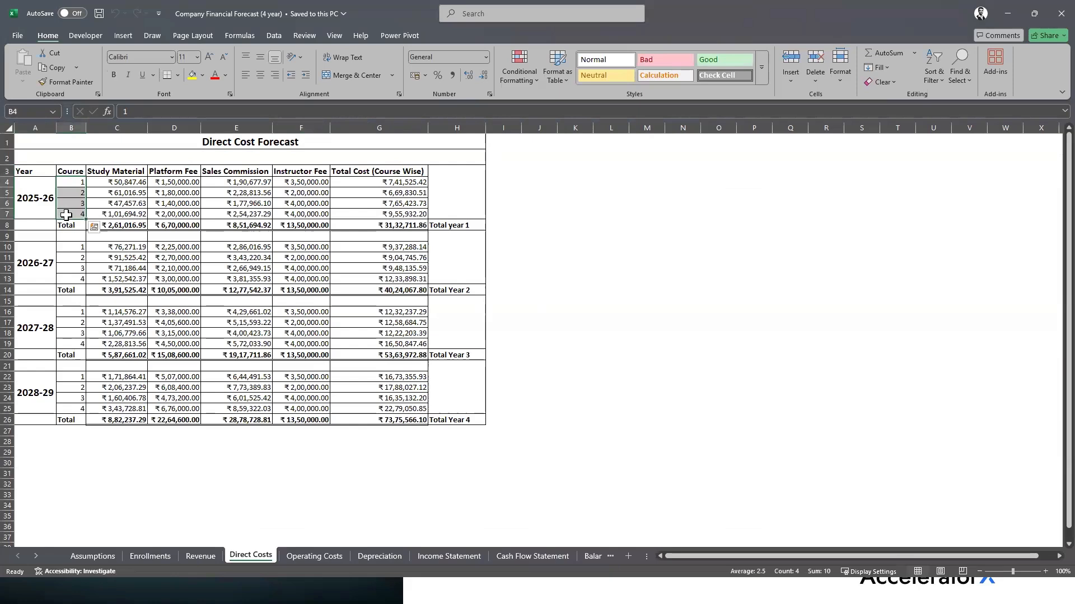
click(70, 185)
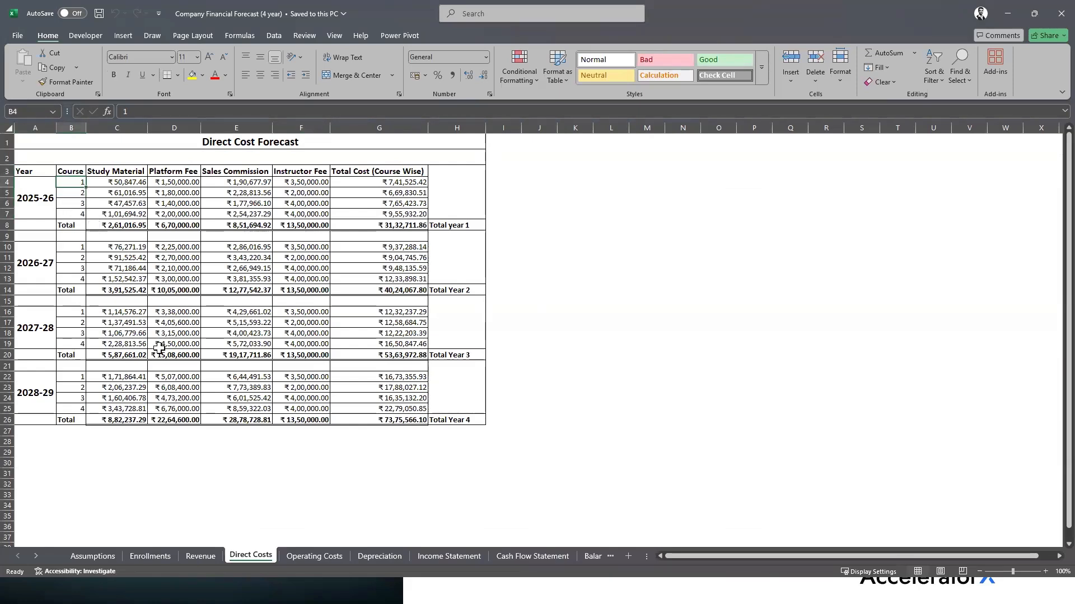
key(alt+Tab)
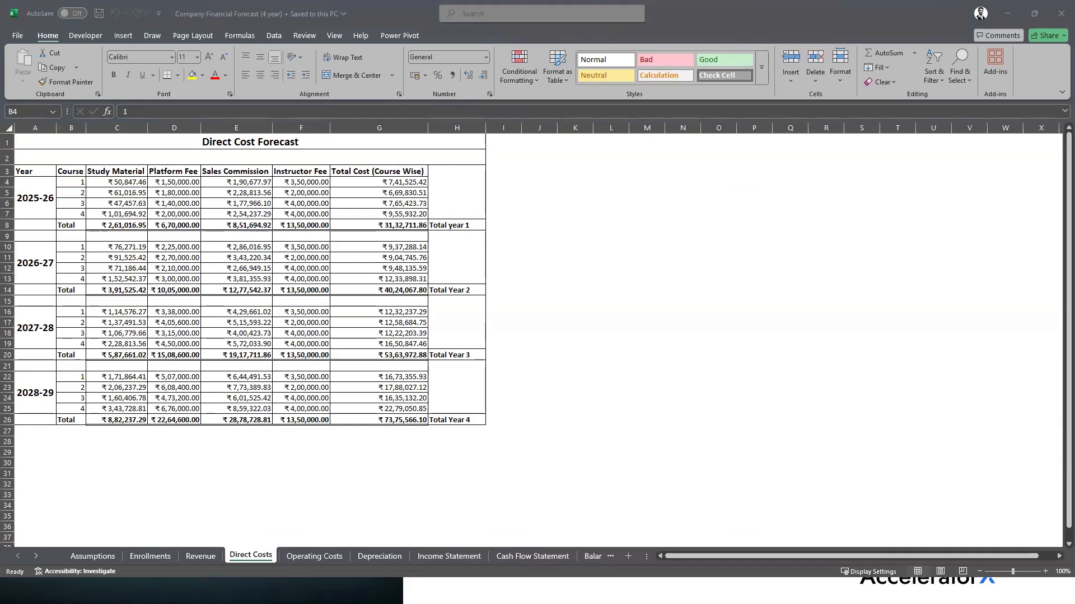
key(alt+Tab)
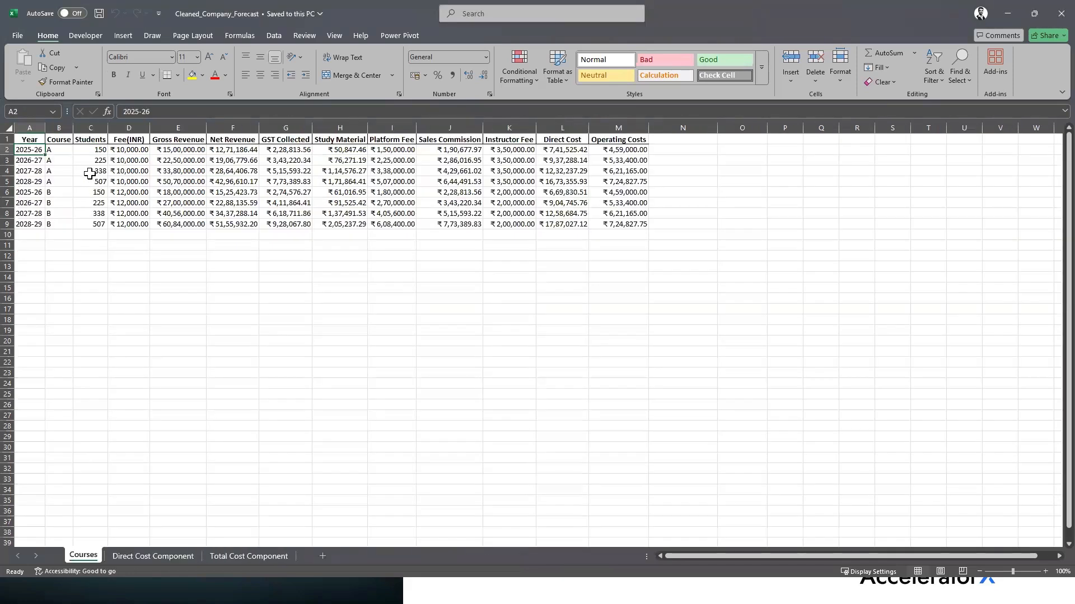
Highlight the Courses Year values and headers from Students through Operating Costs
drag(25, 150, 23, 224)
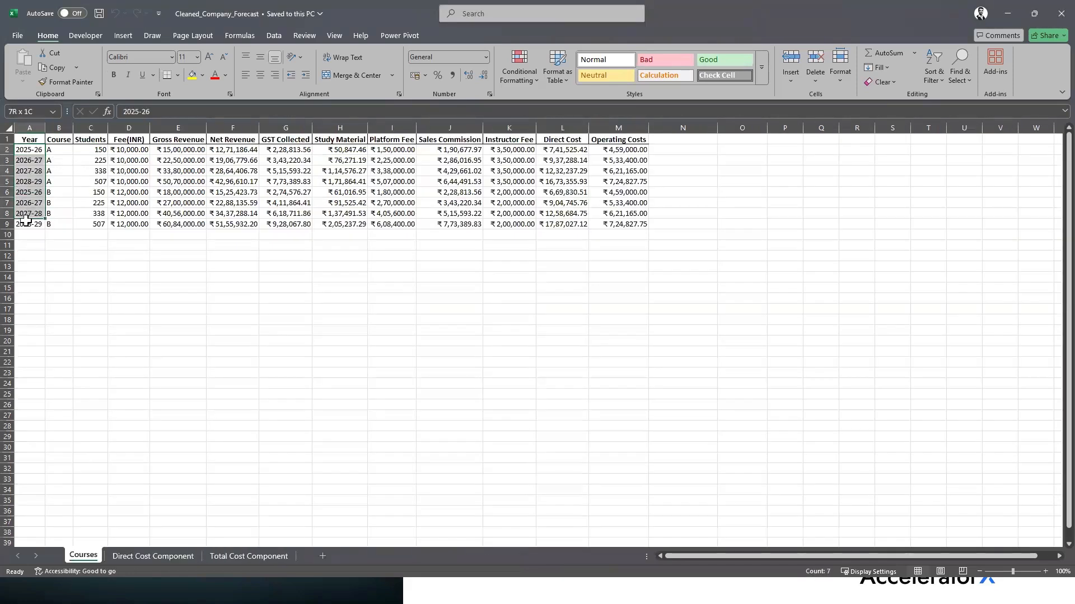
drag(60, 150, 618, 150)
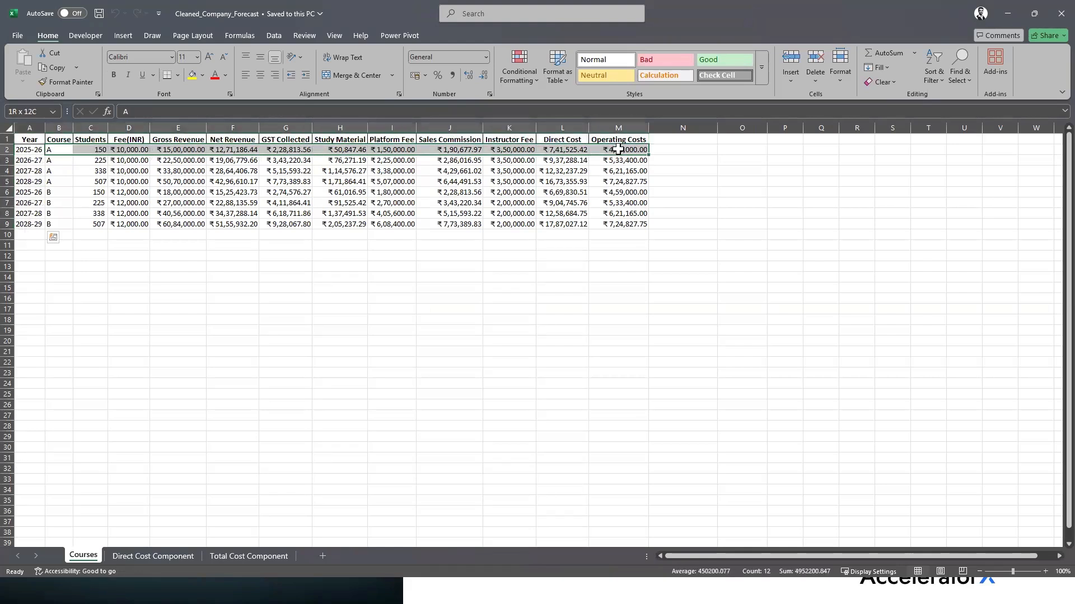
click(83, 141)
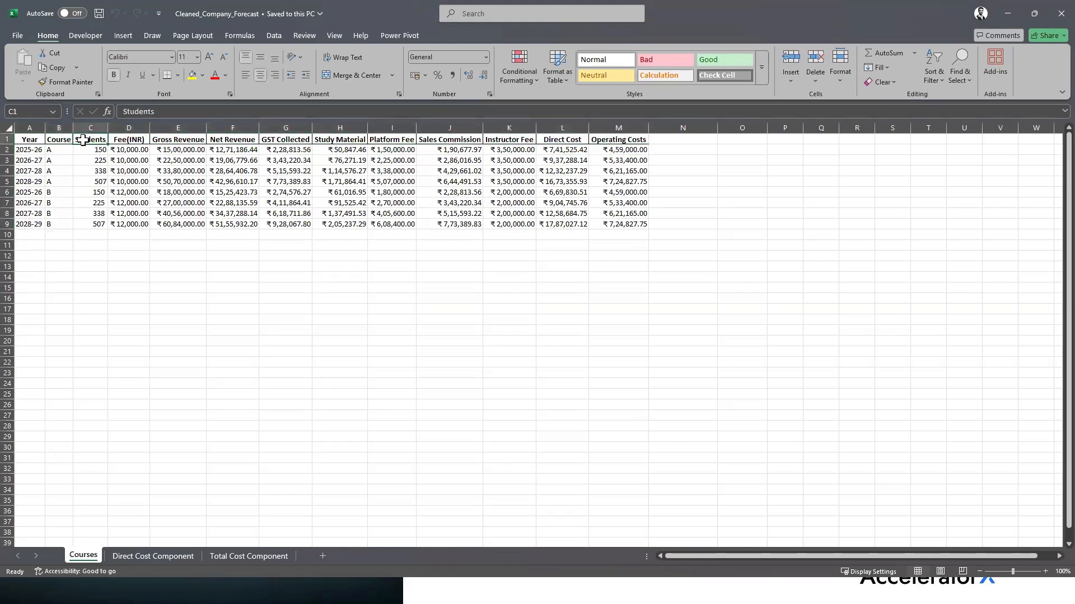
click(133, 140)
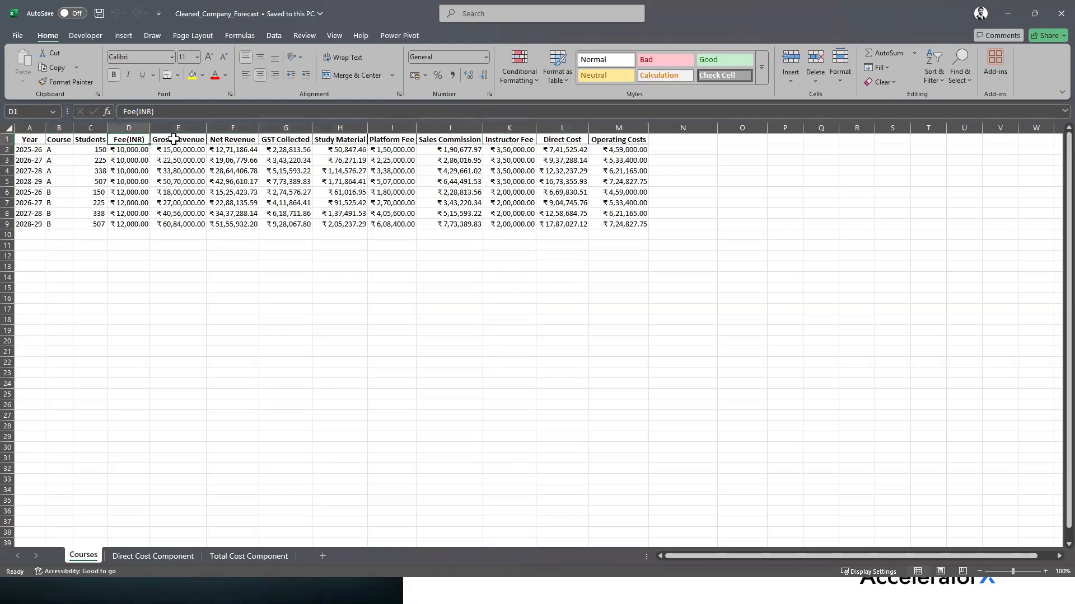
click(179, 139)
click(246, 140)
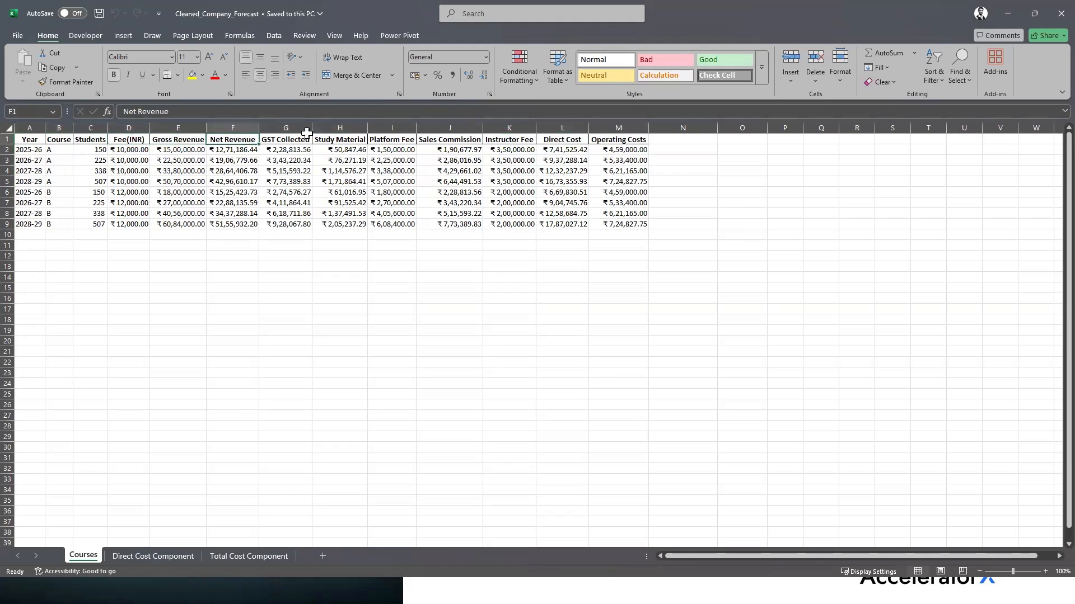
click(305, 138)
click(361, 141)
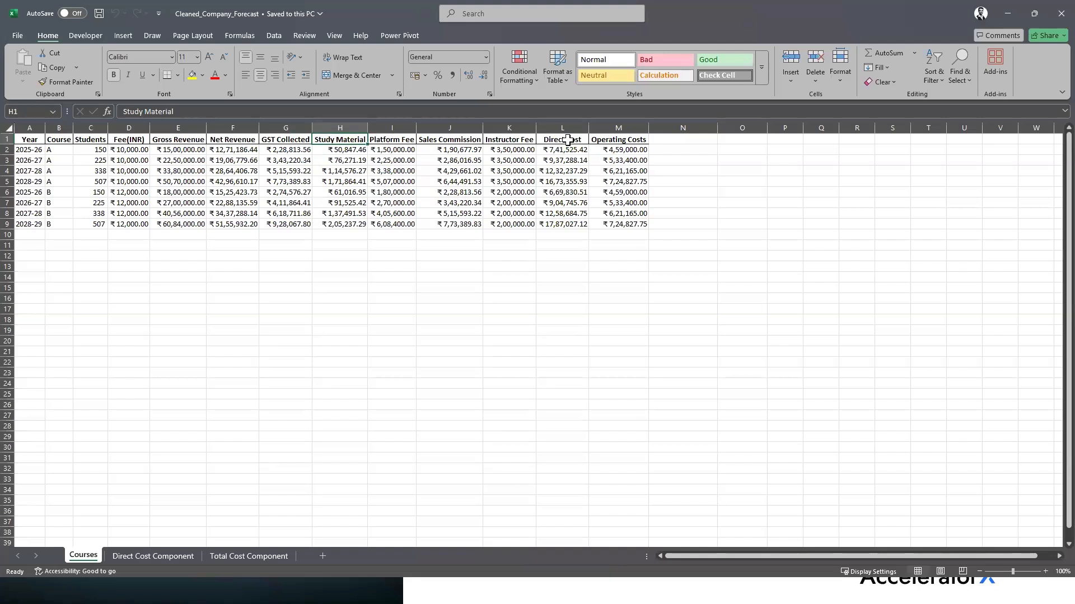
drag(364, 140, 507, 139)
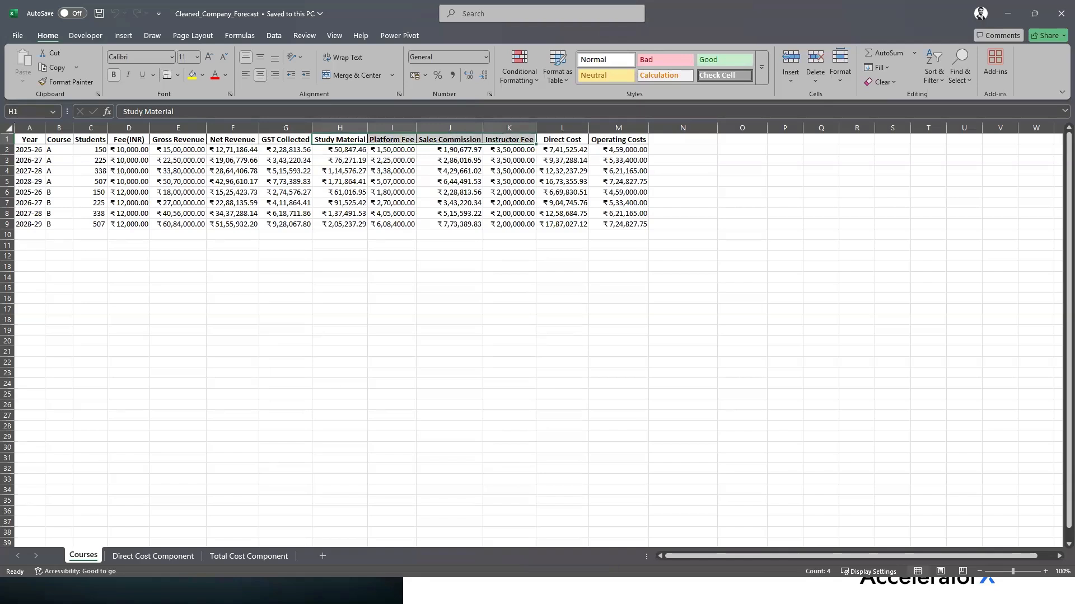
click(626, 137)
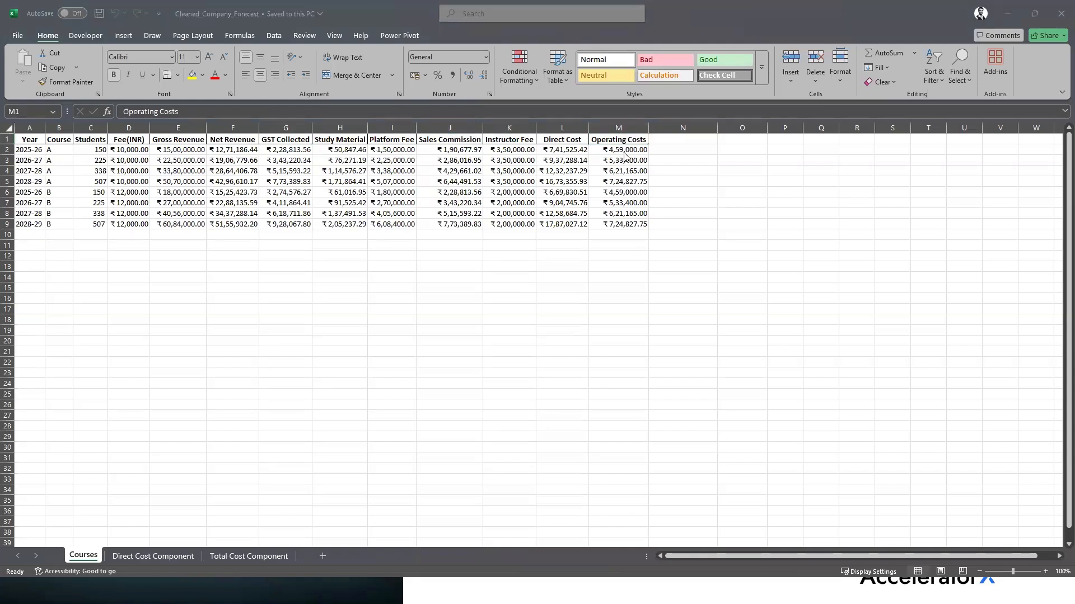
Check the Operating Cost Forecast formulas for Telephone and Wi-Fi, IT Infrastructure and Overheads
key(alt+Tab)
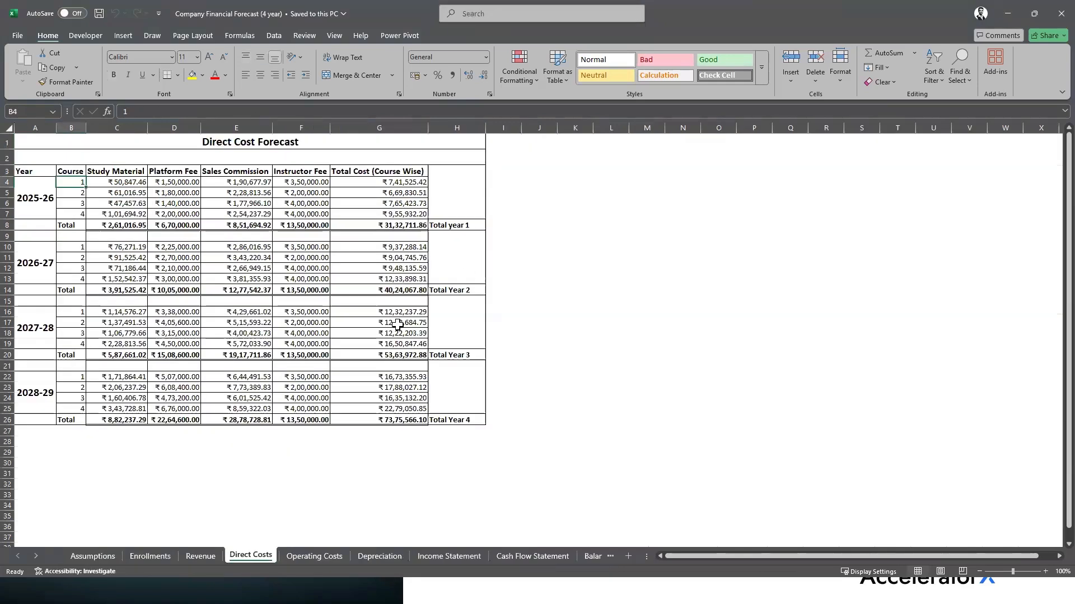
click(301, 555)
drag(74, 186, 68, 238)
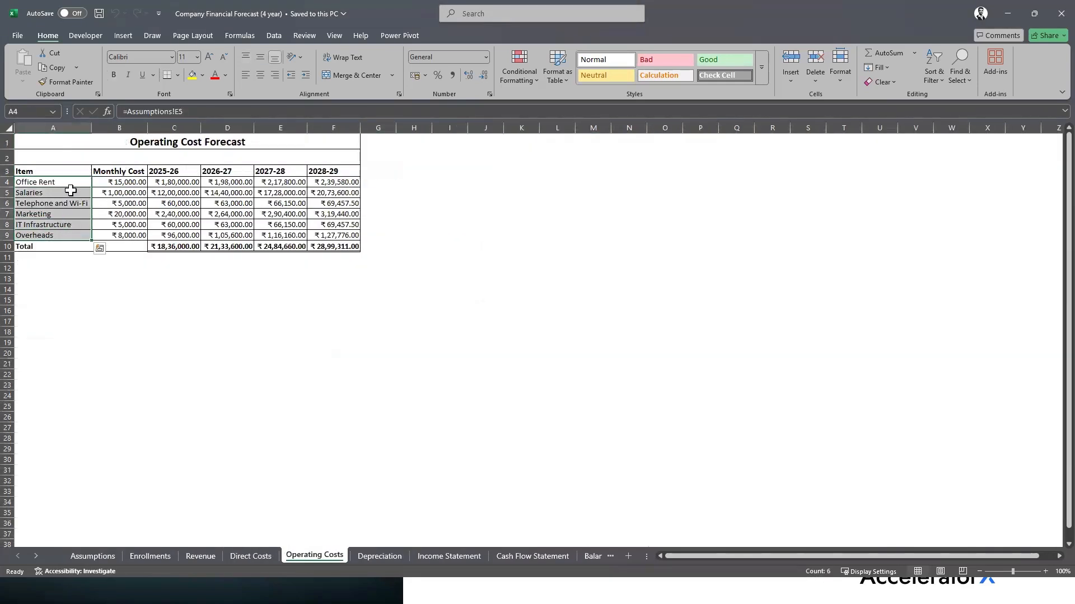
click(71, 205)
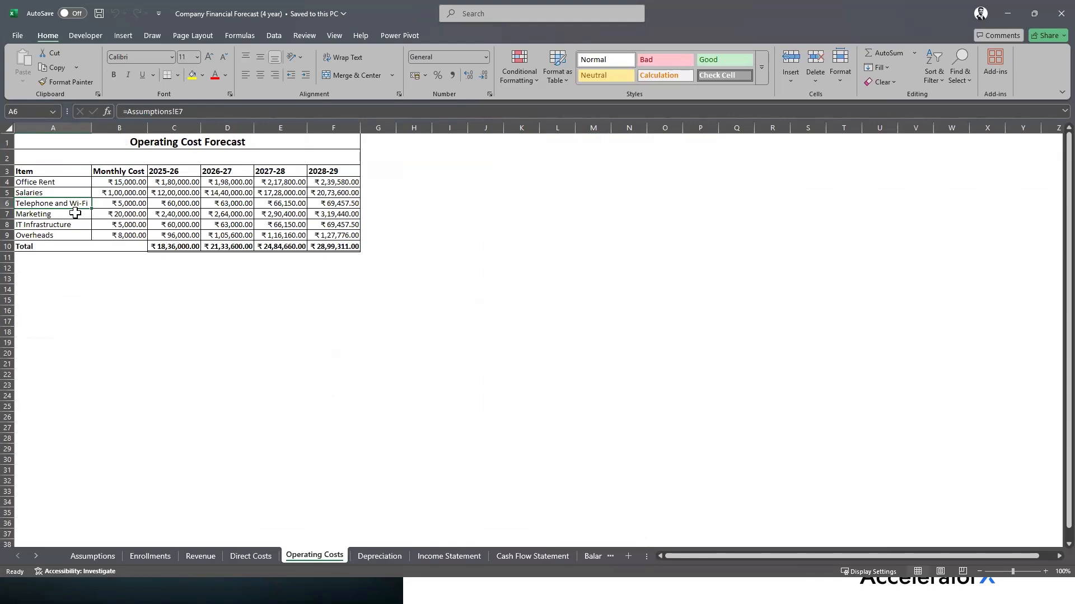
click(73, 225)
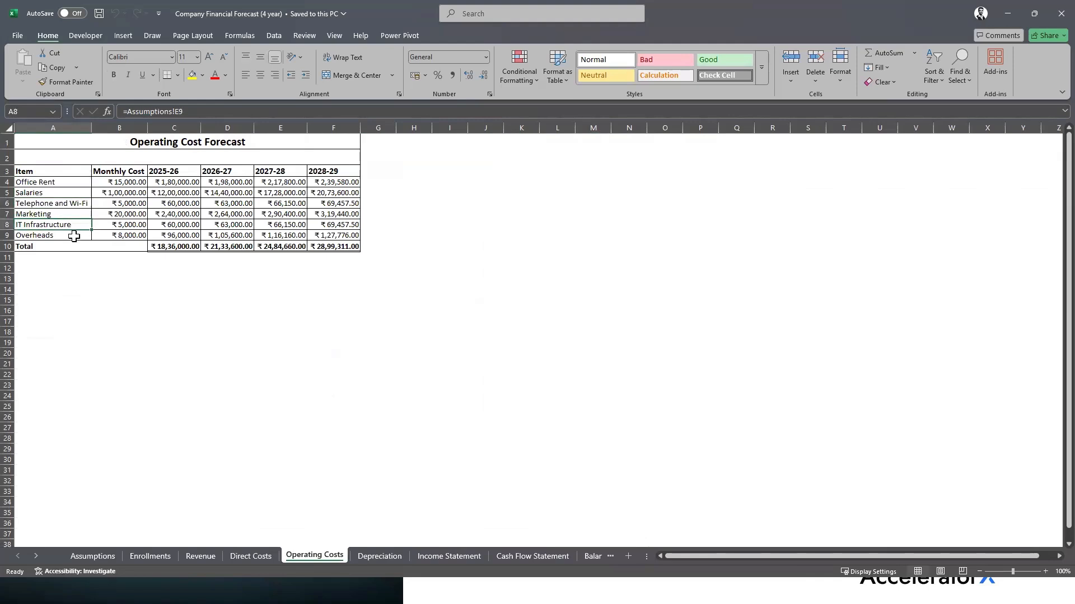
click(74, 236)
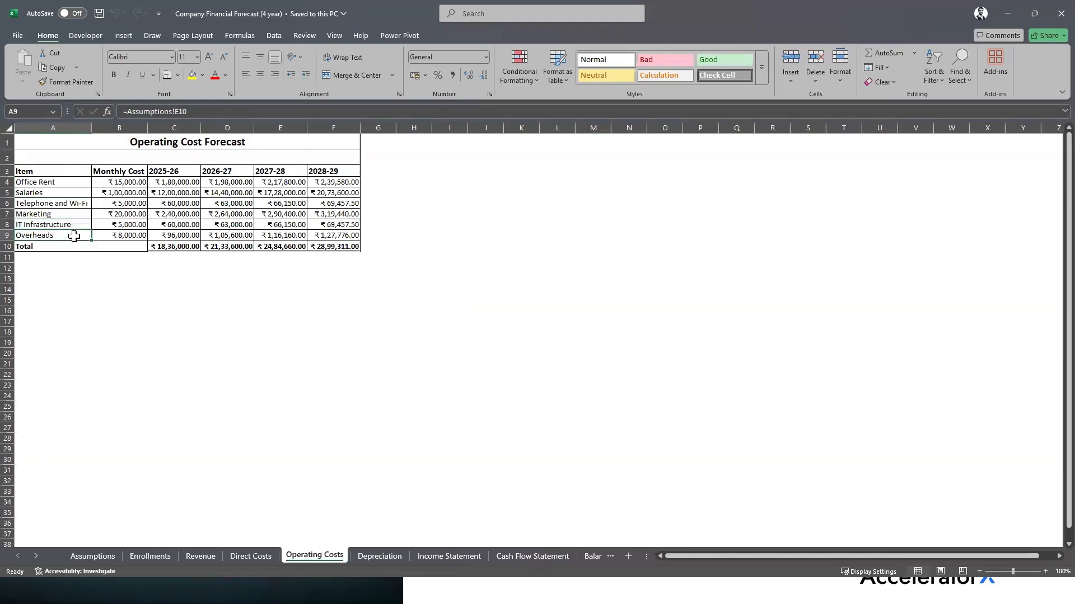
Glance at the Workshop Goals slide, then open the cleaned workbook's Direct Cost Component sheet
key(alt+Tab)
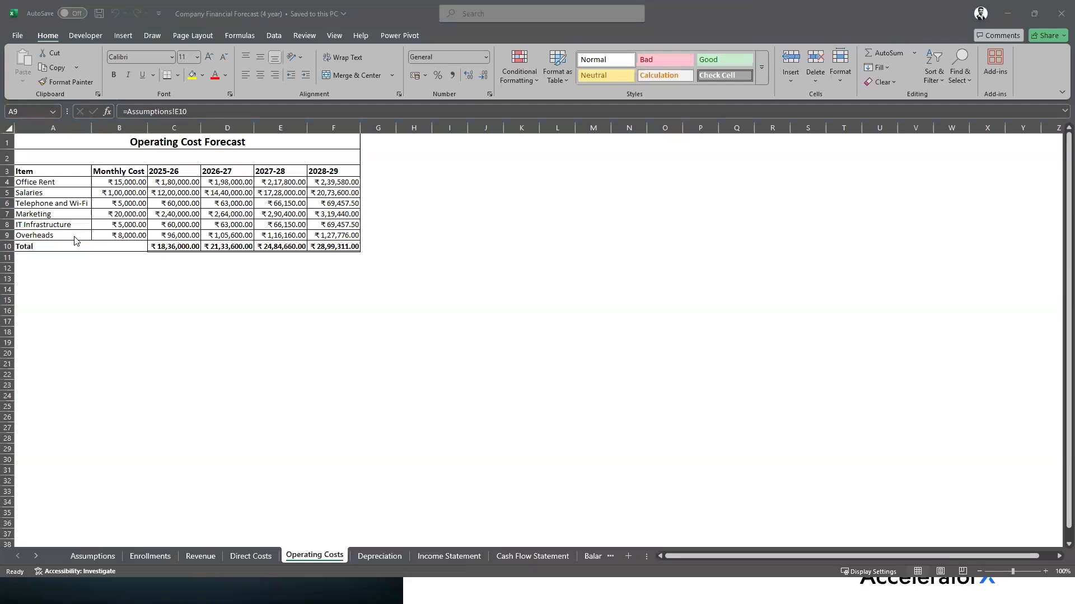
click(878, 234)
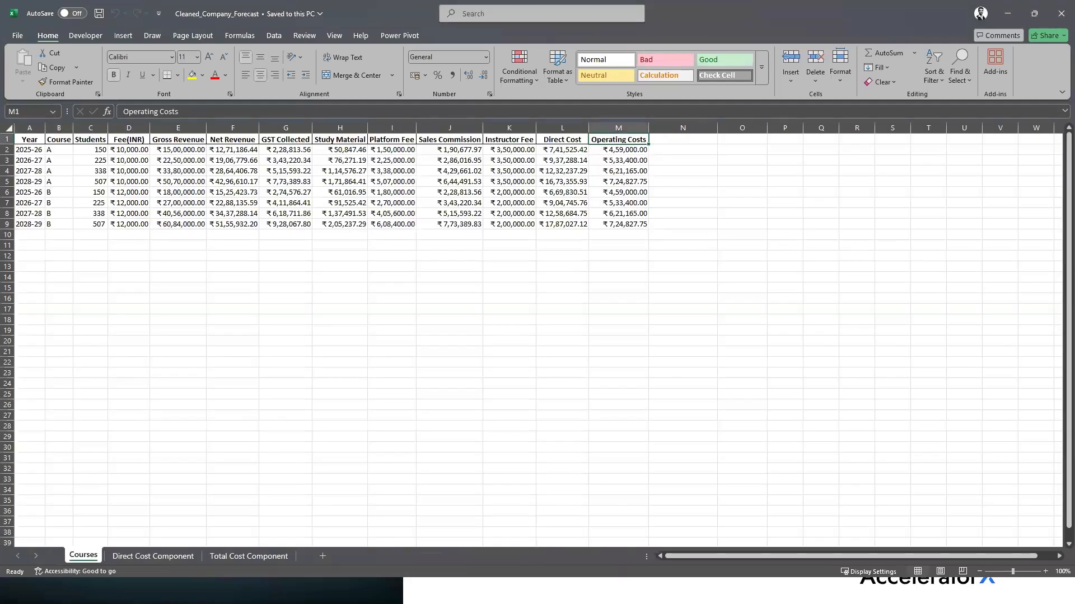
key(alt+Tab)
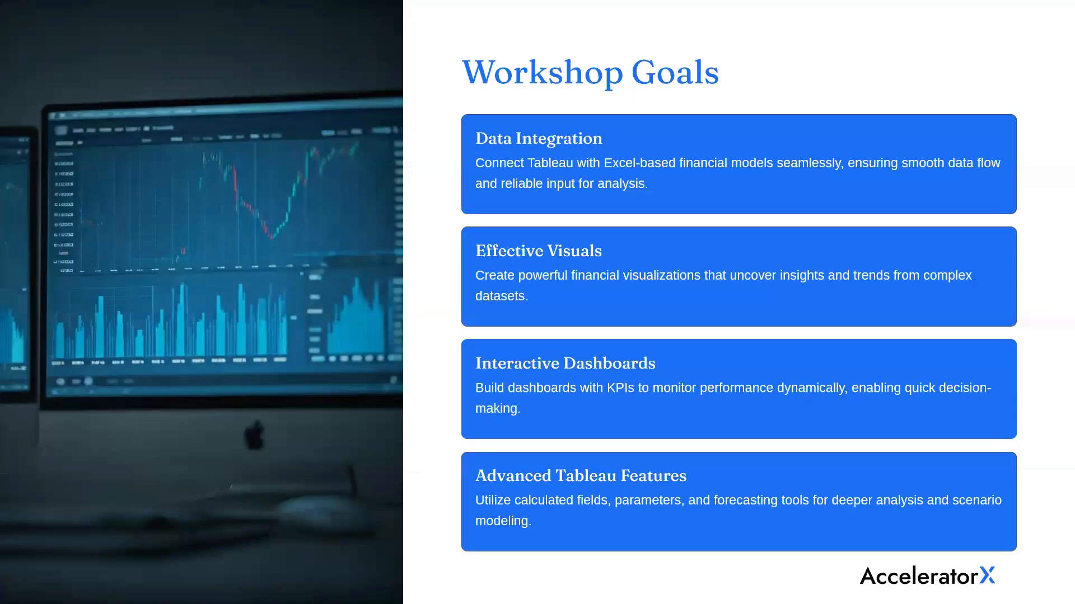
key(alt+Tab)
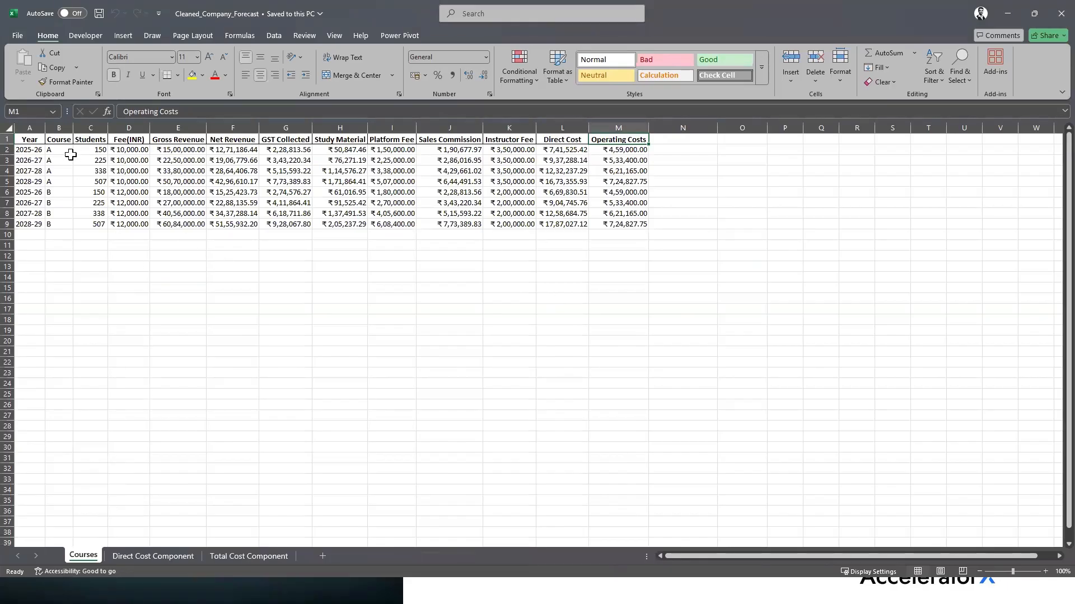
click(154, 556)
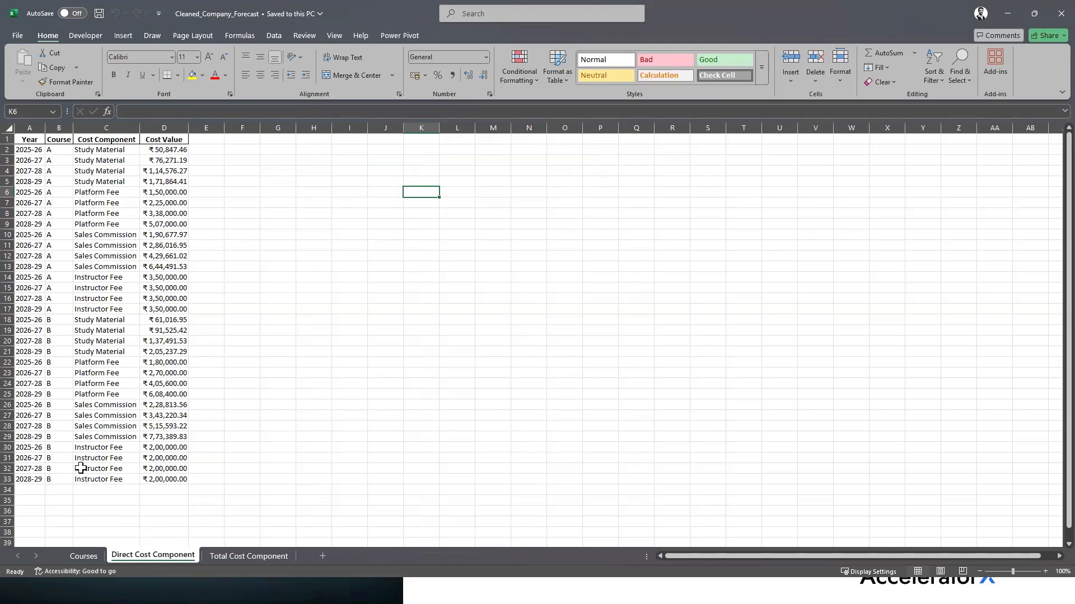
Open the Total Cost Component sheet and select the first Direct Cost entry in C2
click(249, 555)
click(117, 151)
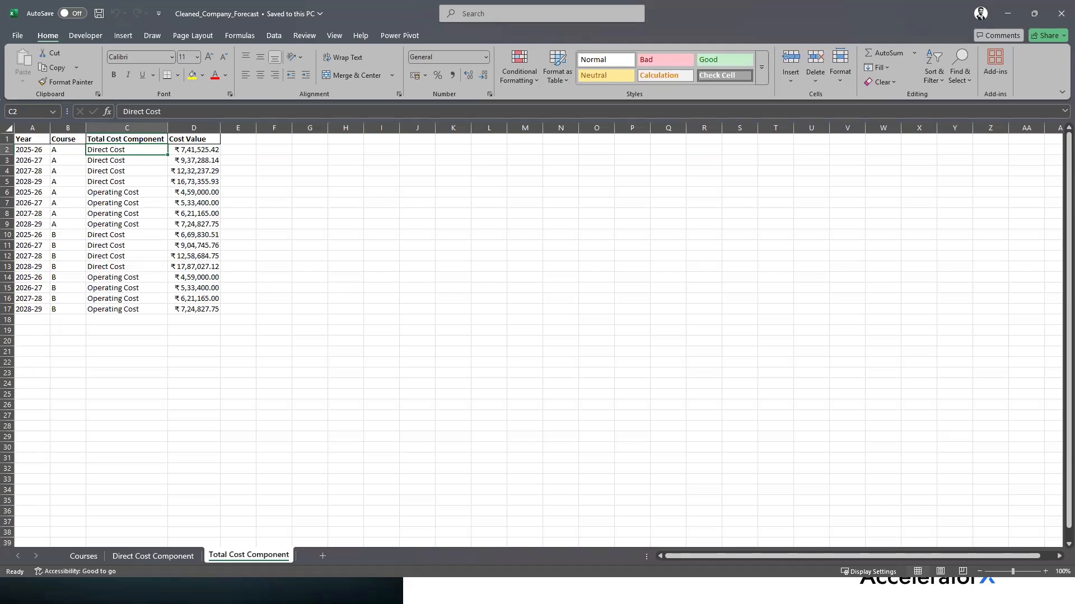
Switch between the forecast workbook and the Workshop Goals slide show
key(alt+Tab)
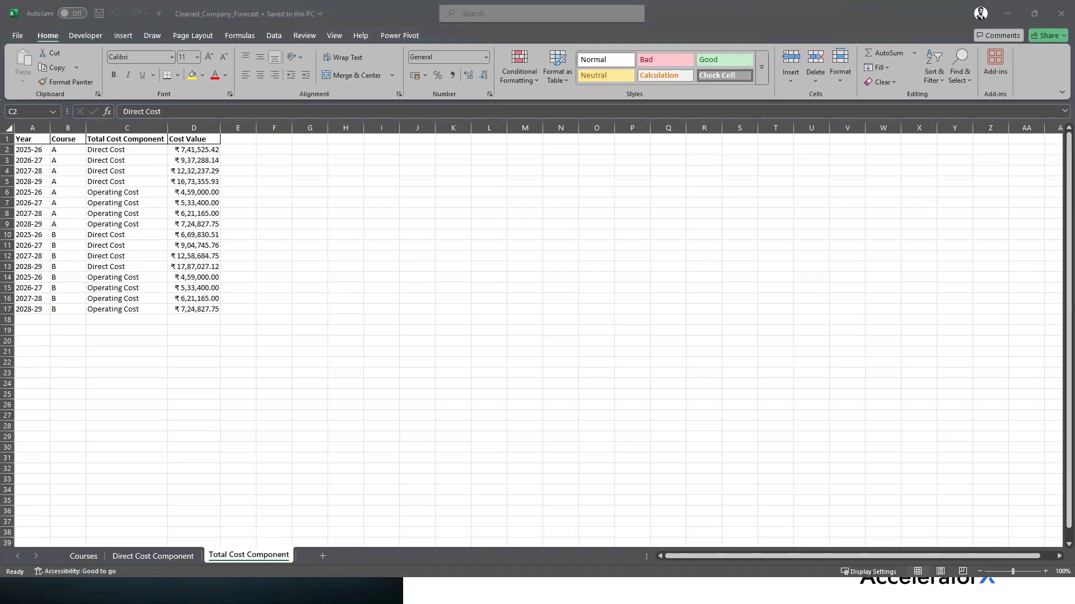
key(alt+Tab)
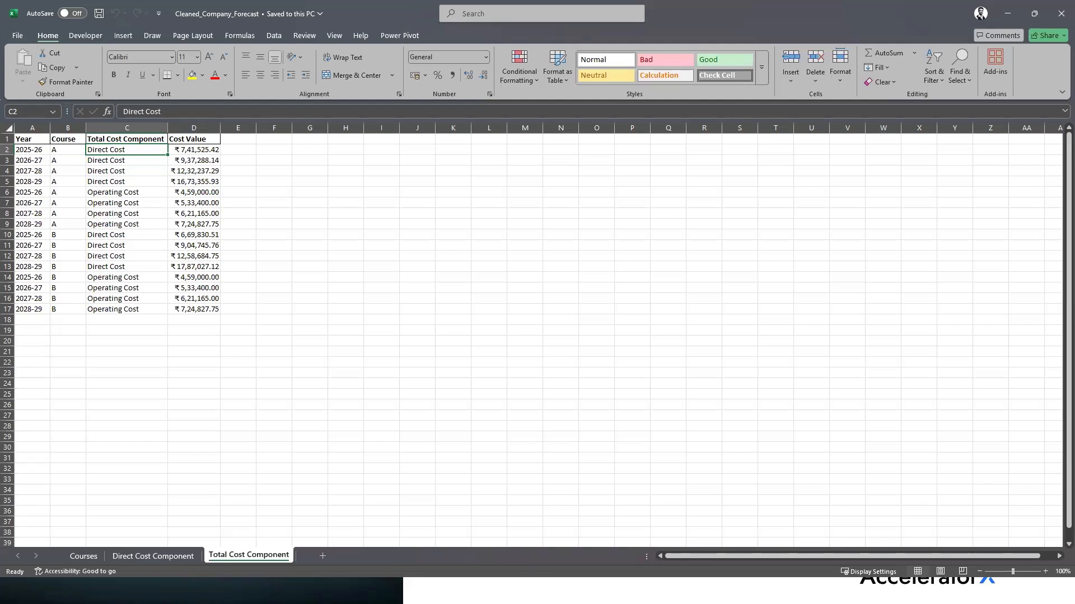
click(582, 591)
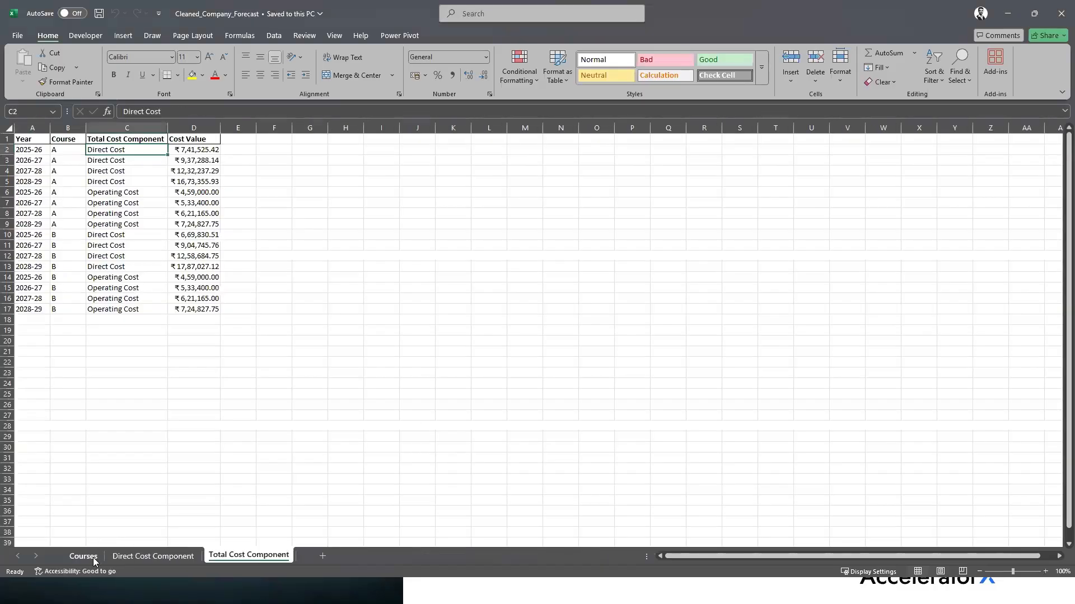
On the Courses sheet, select the Net Revenue, Direct Cost and Operating Costs columns through row 9
click(93, 558)
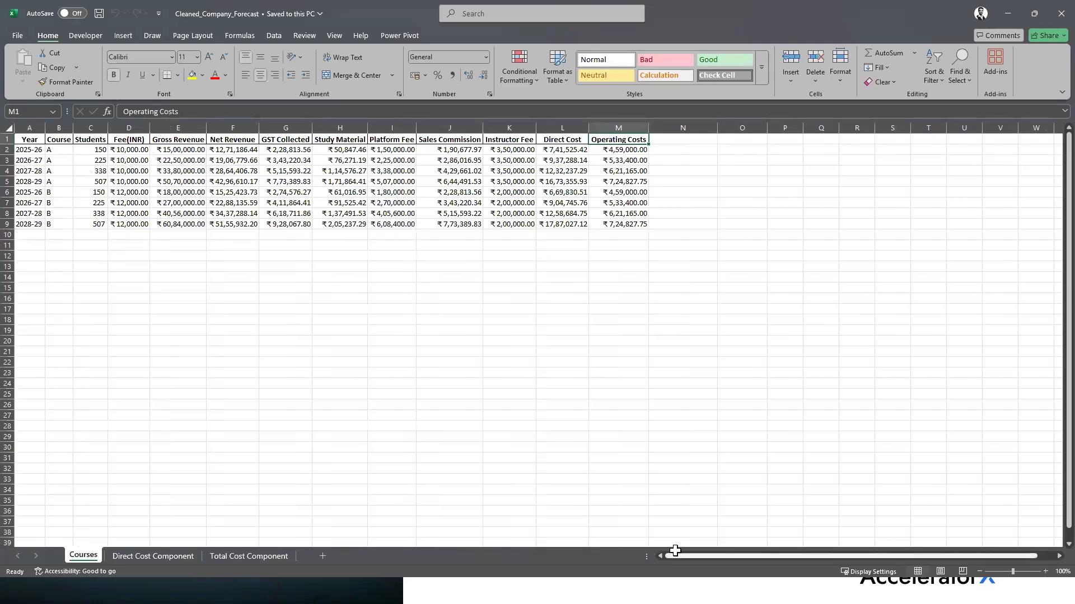
click(239, 138)
drag(239, 139, 239, 226)
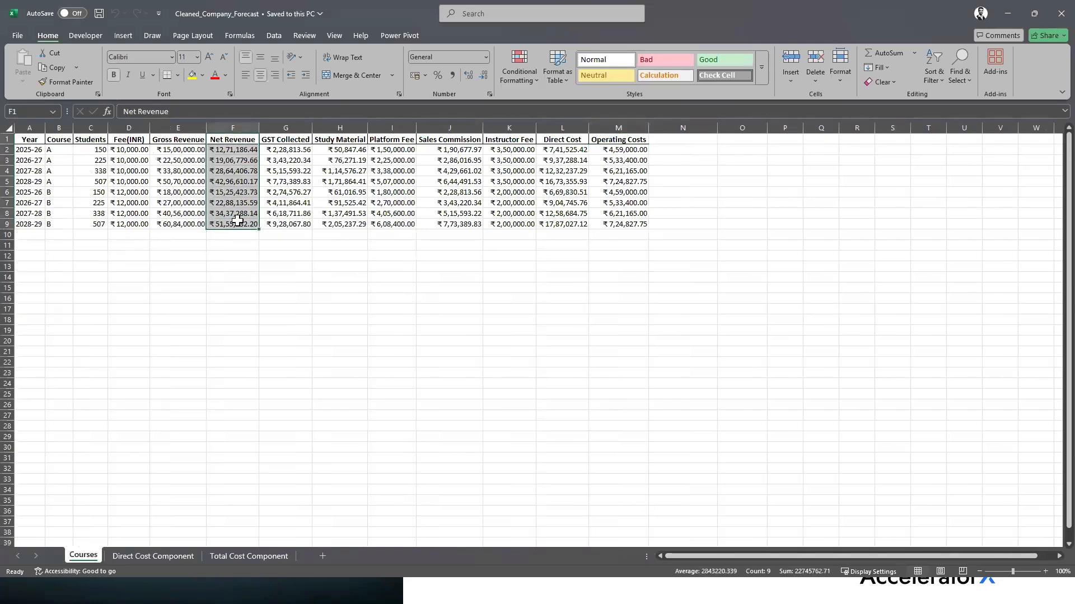
drag(565, 140, 564, 224)
drag(618, 140, 676, 224)
click(676, 224)
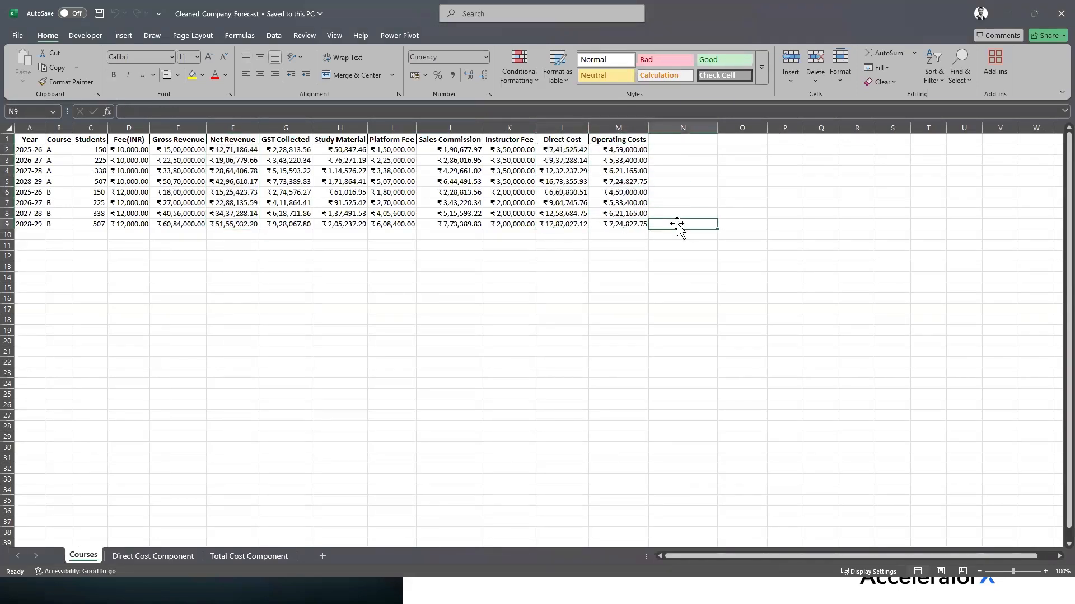
key(alt+Tab)
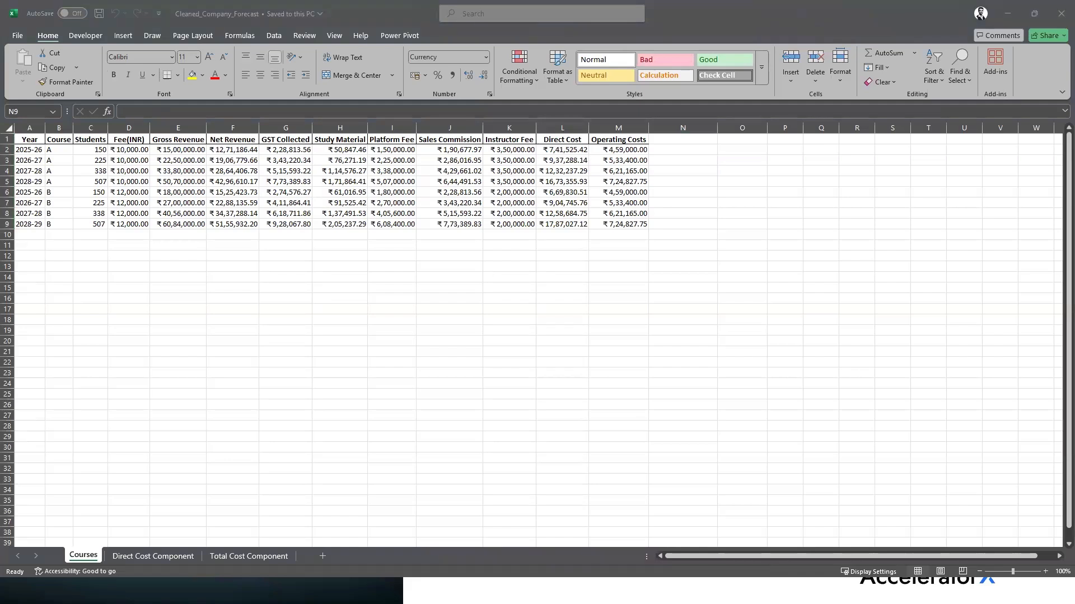
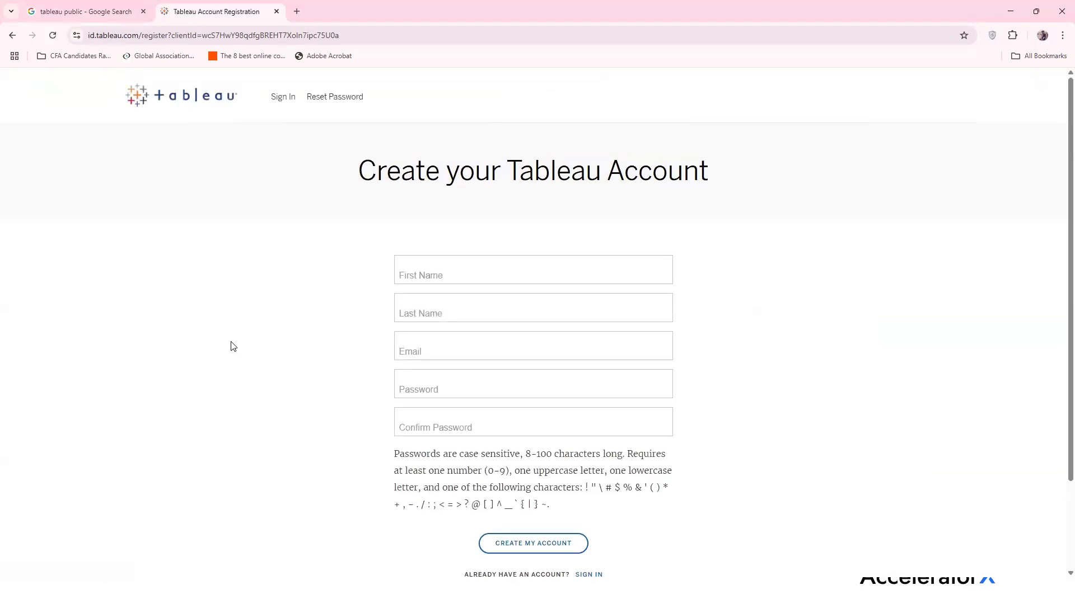
Enter your first name, last name and e-mail address on the Tableau registration form
click(441, 271)
text(Shubham)
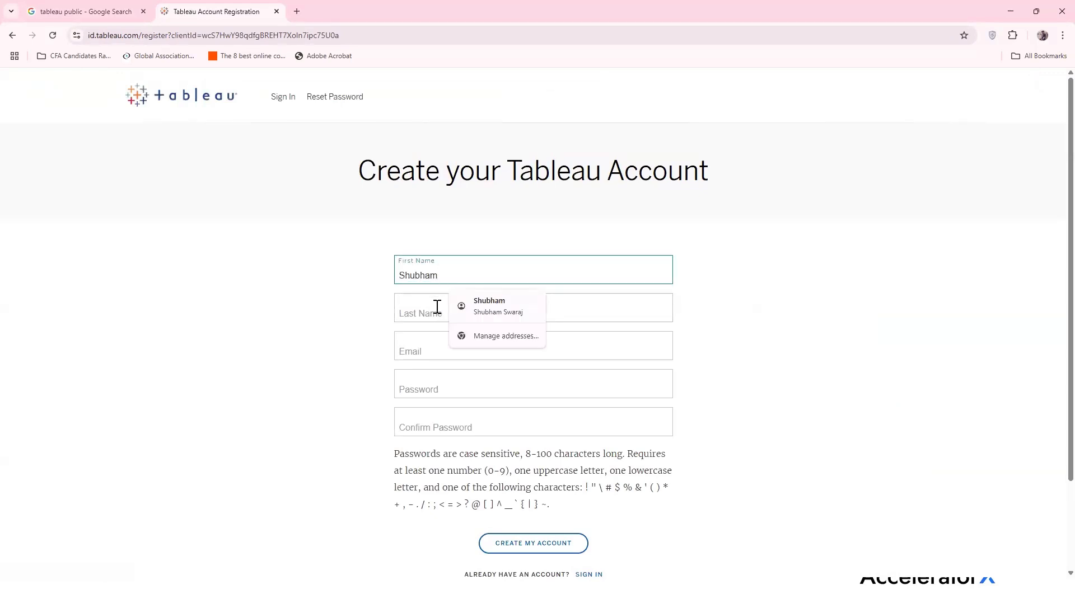
click(434, 310)
text(Swaraj)
click(421, 348)
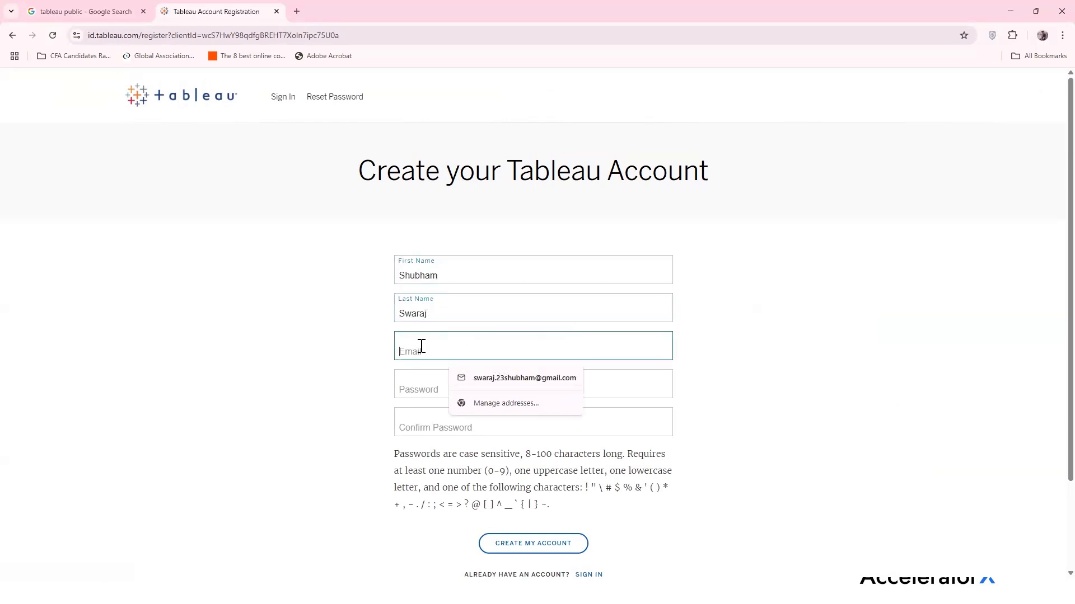
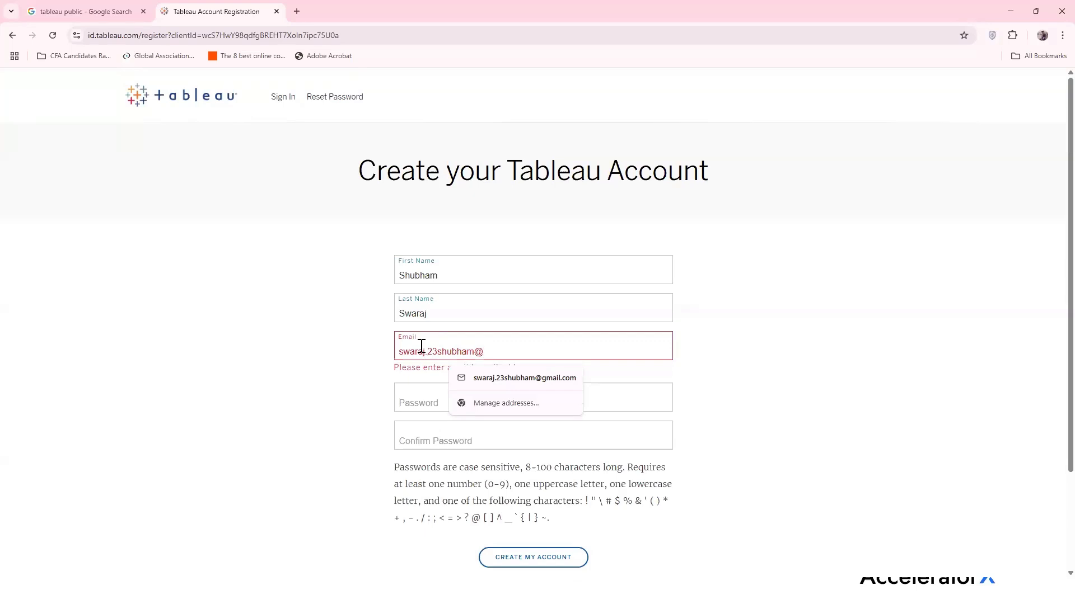
Set a self-chosen account password instead of the generated one, confirm it, and create the account
click(413, 388)
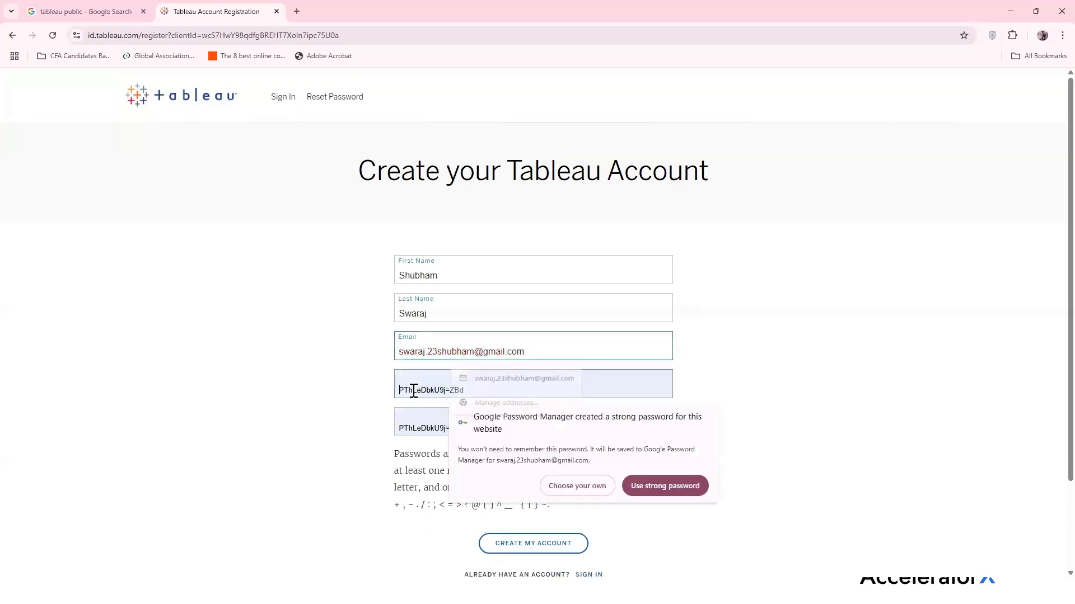
click(554, 482)
text(Shu)
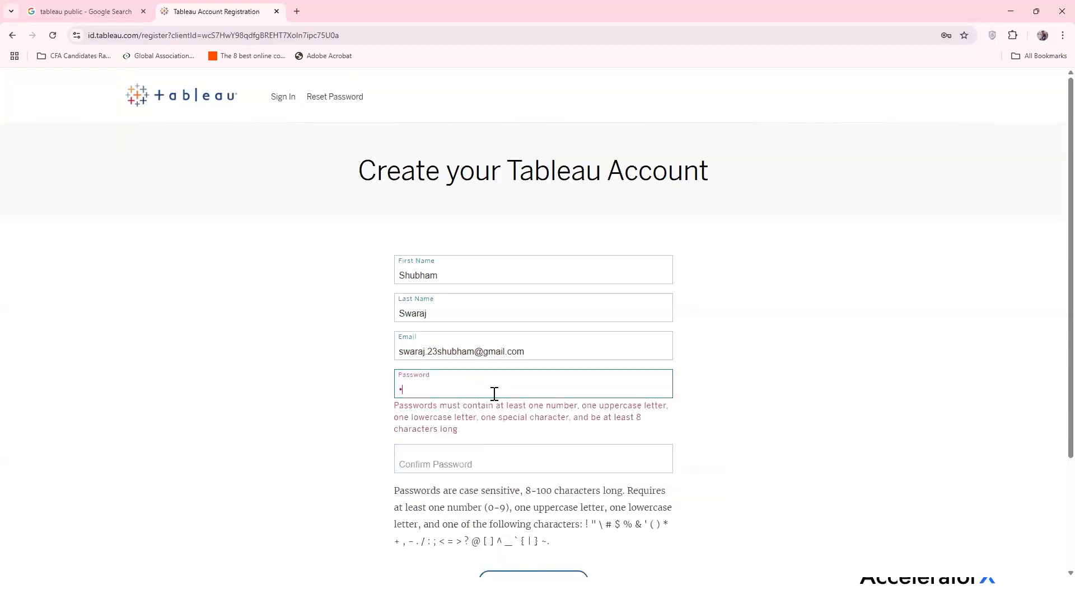
text(•••••••)
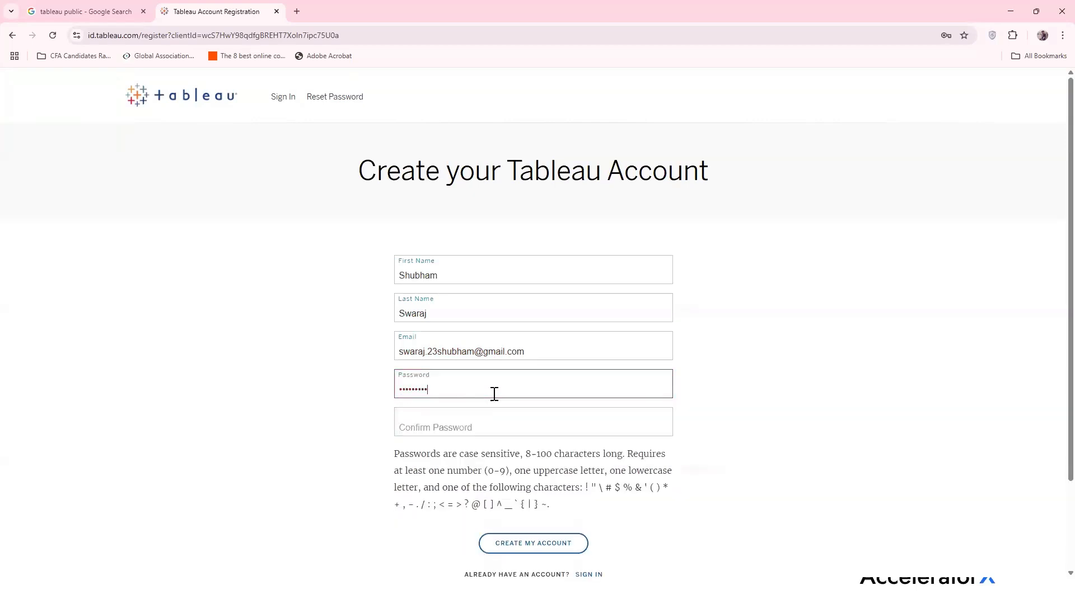
click(452, 429)
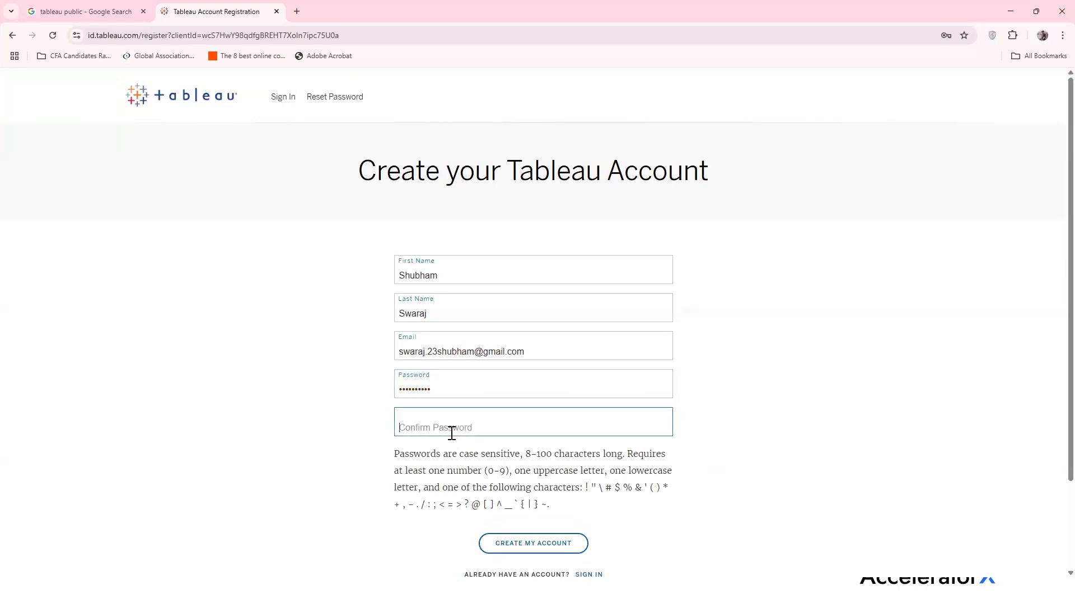
text(••••••••••)
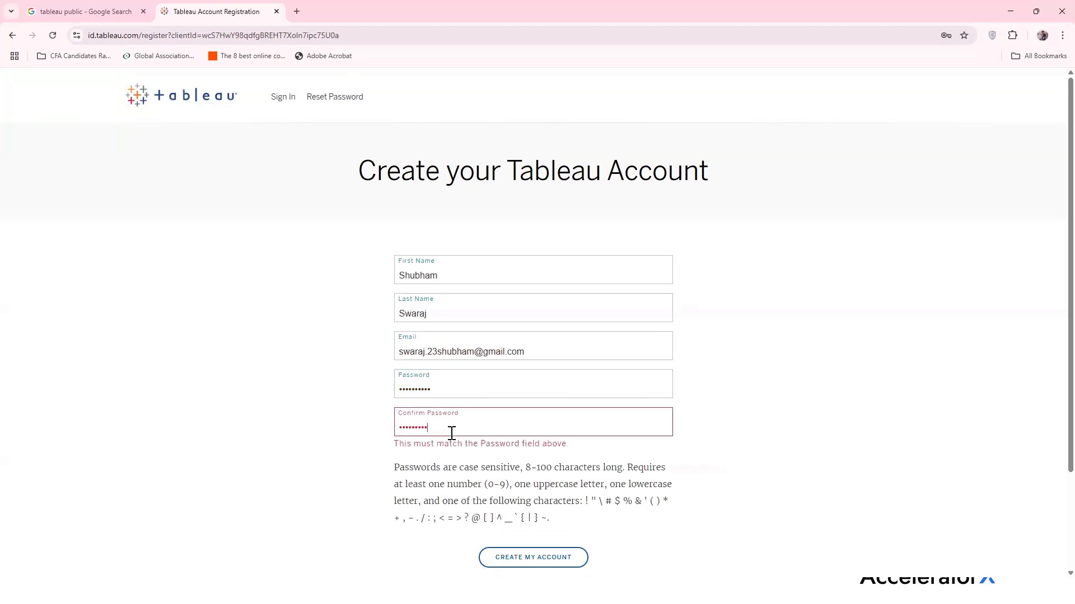
click(532, 548)
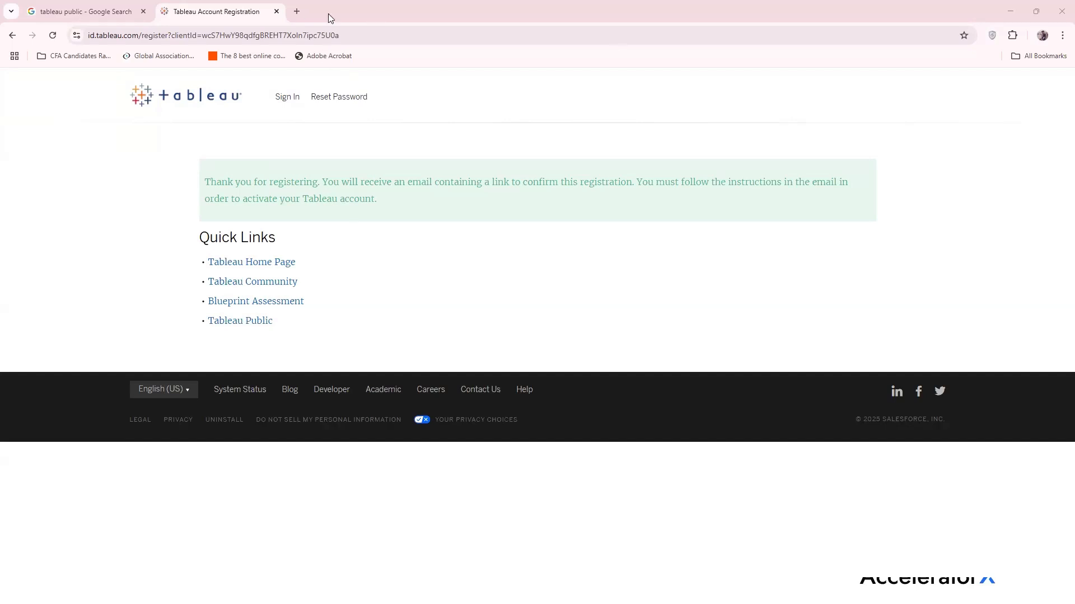
Follow the activation link in the Tableau Software Account Activation email in Gmail
click(297, 11)
key(ctrl+w)
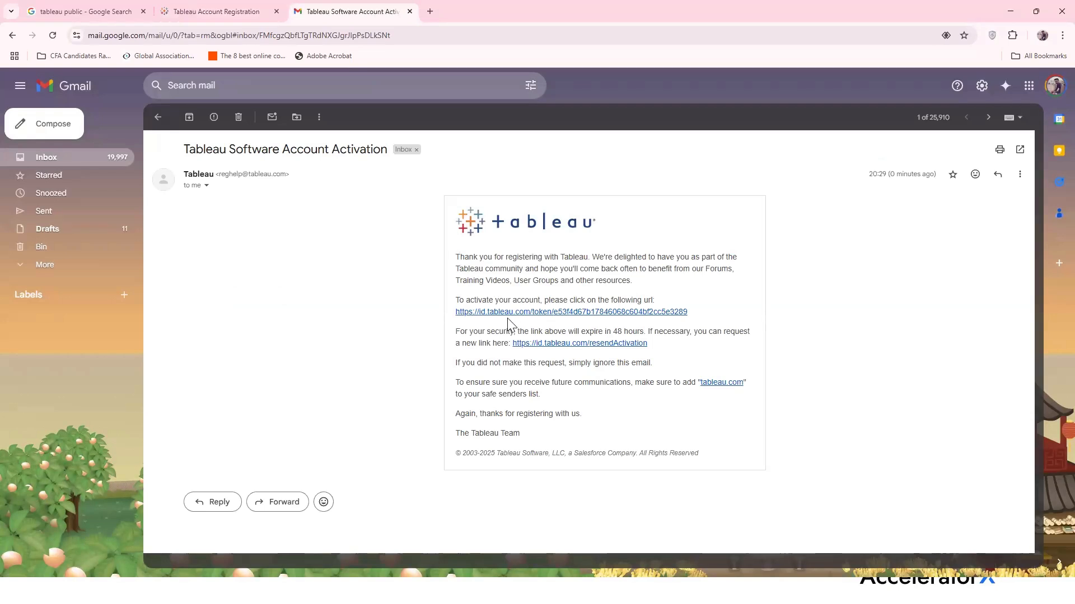
click(602, 312)
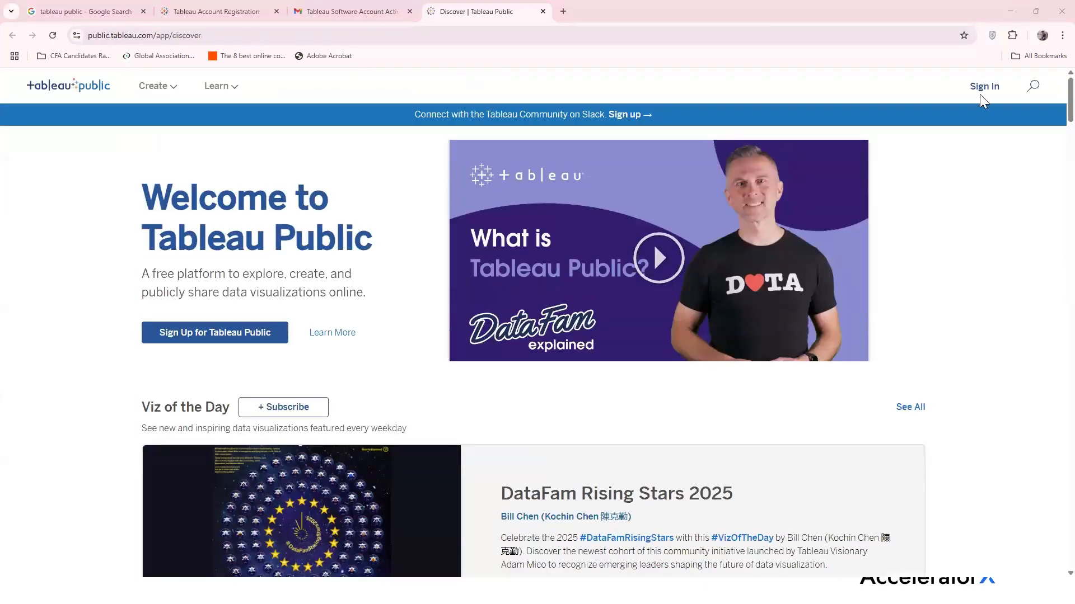
Sign in to Tableau Public with the new account's e-mail address and password
click(979, 88)
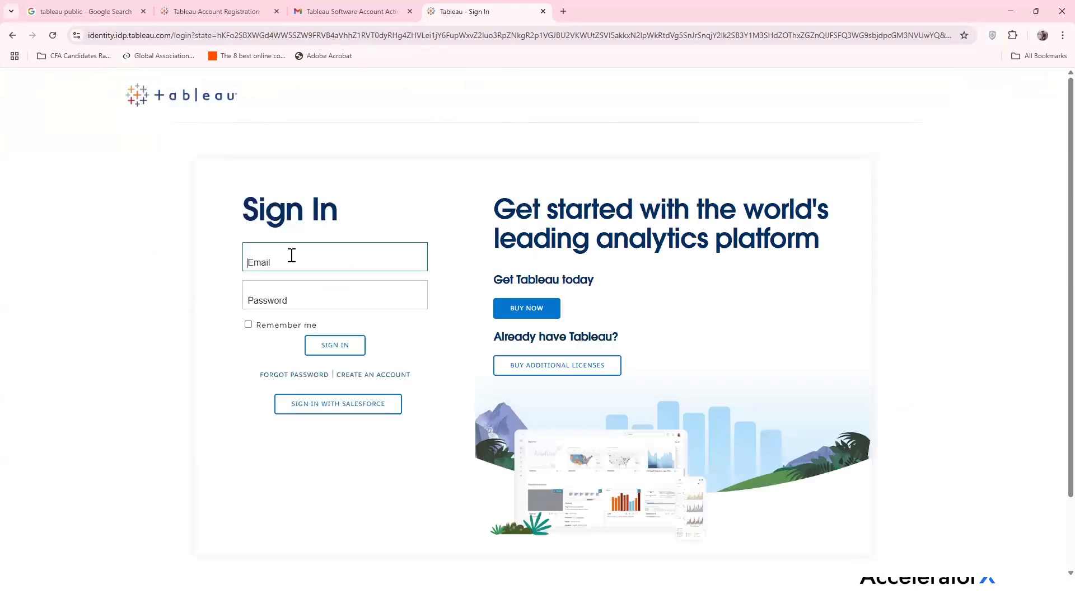
text(swar)
key(BackSpace)
key(BackSpace)
text(ara)
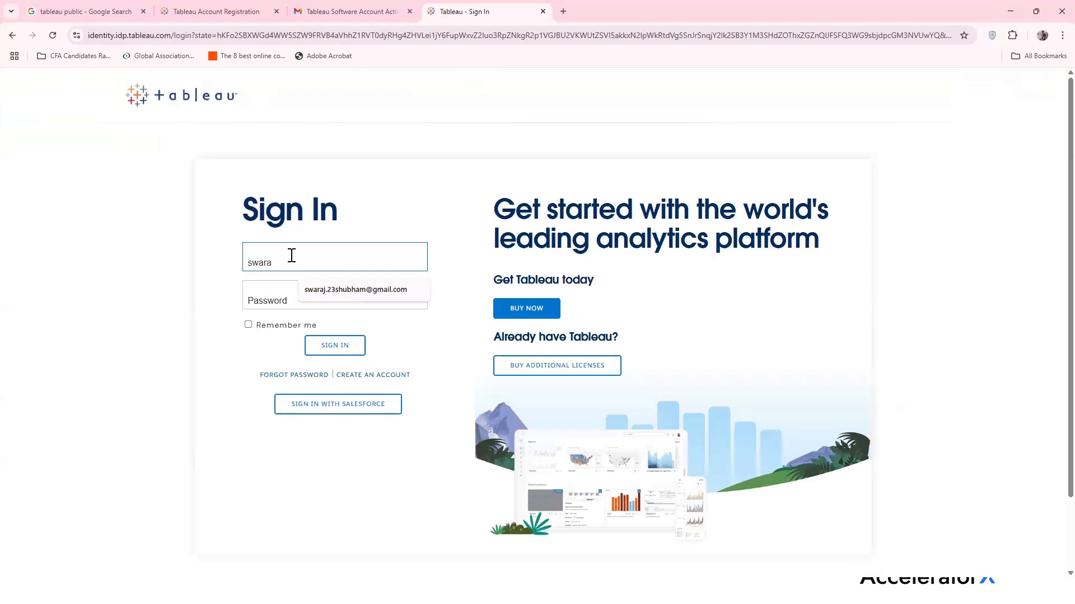
click(304, 291)
click(304, 297)
text(••••••••••)
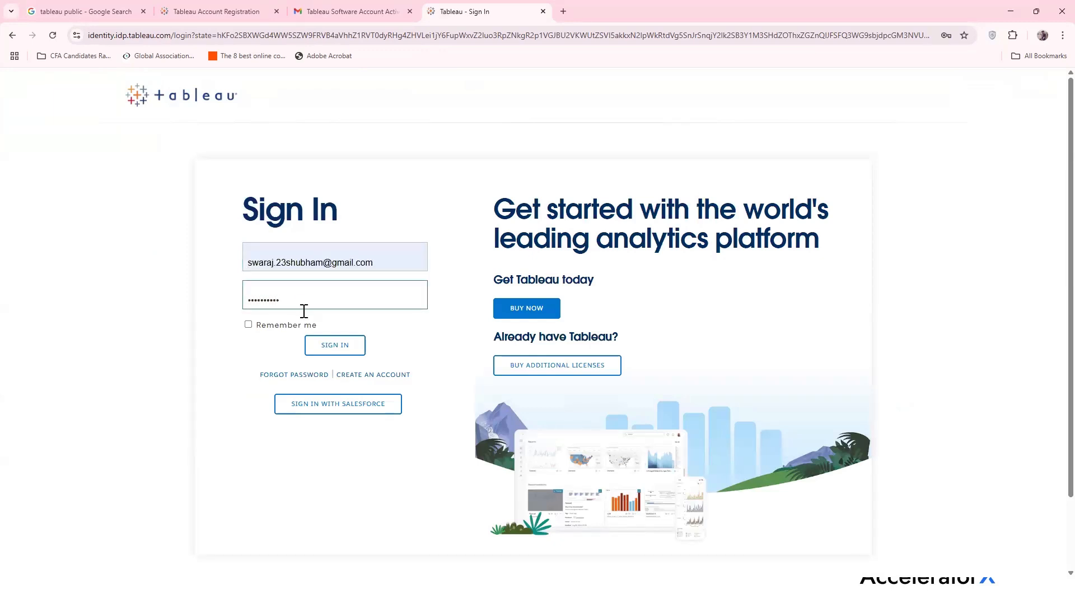
click(328, 348)
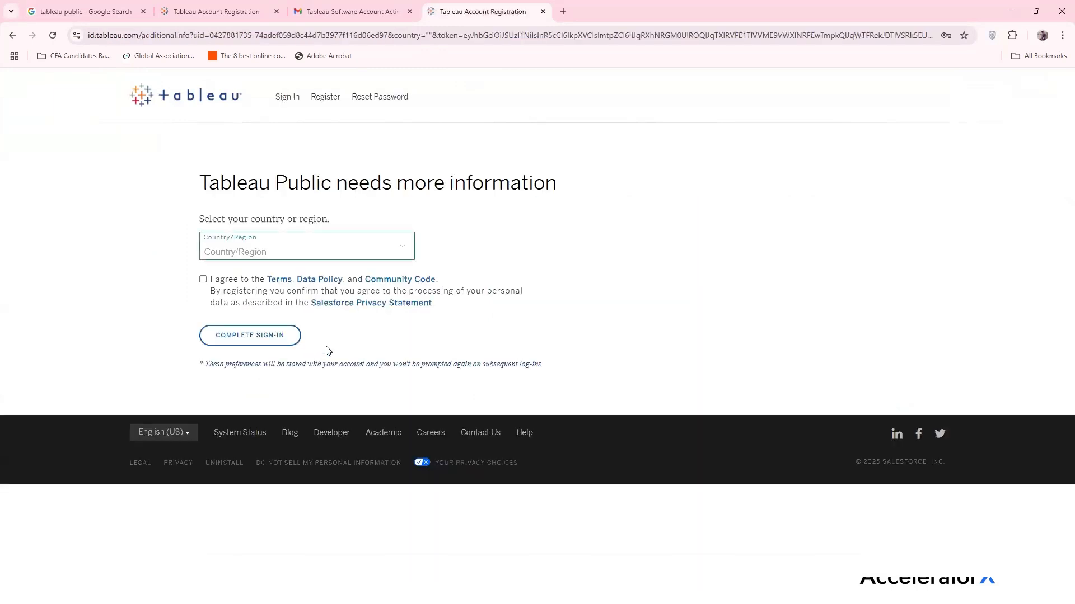
Choose India as Country/Region, agree to the terms, and complete sign-in
click(321, 258)
scroll(285, 392, down, 15)
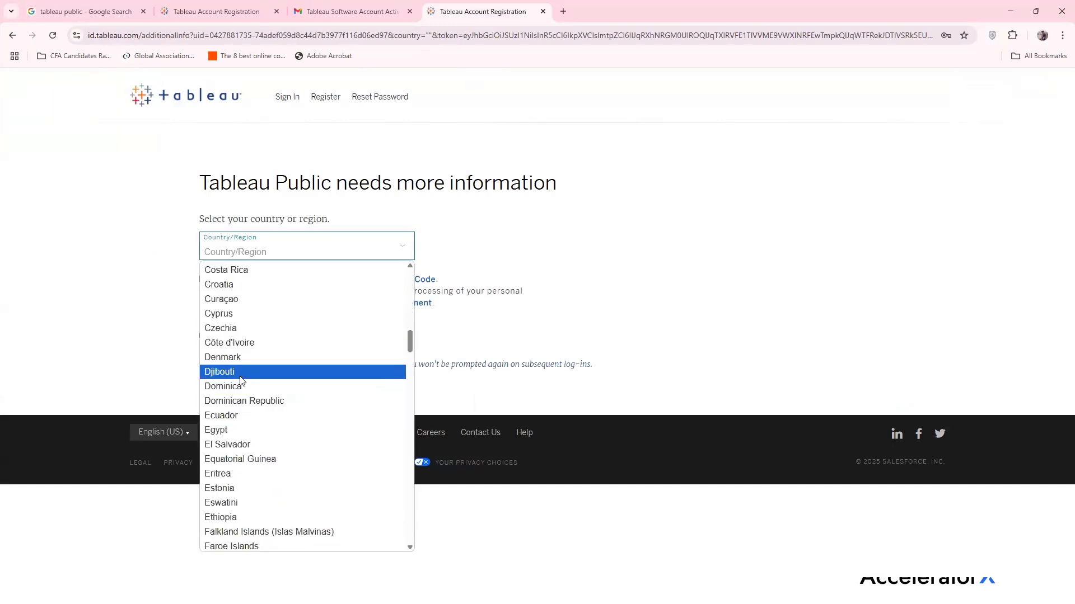
scroll(242, 389, down, 6)
scroll(238, 398, down, 5)
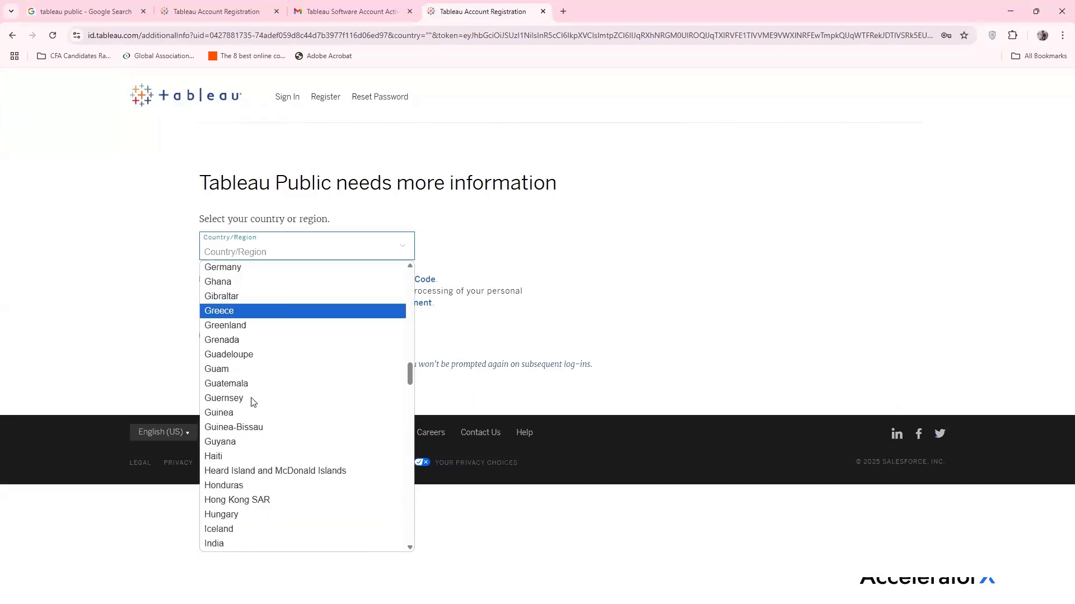
click(230, 410)
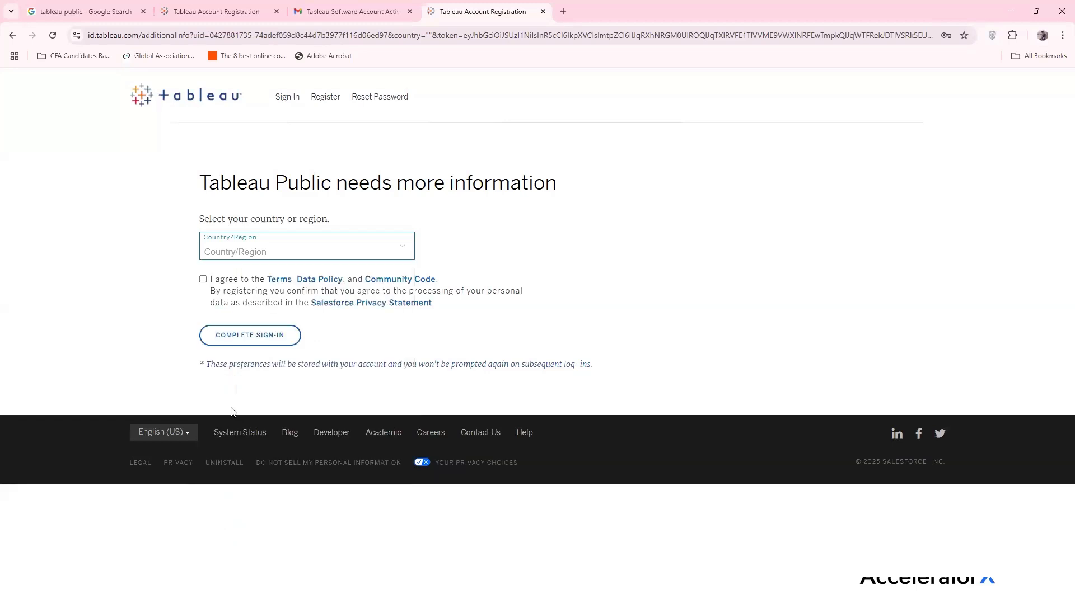
click(204, 281)
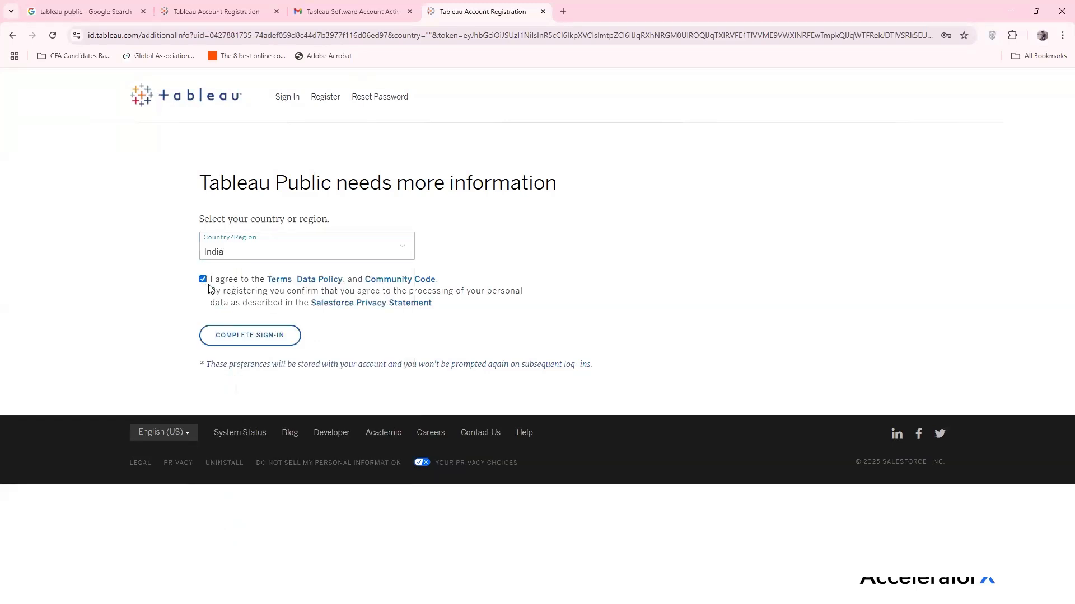
click(252, 336)
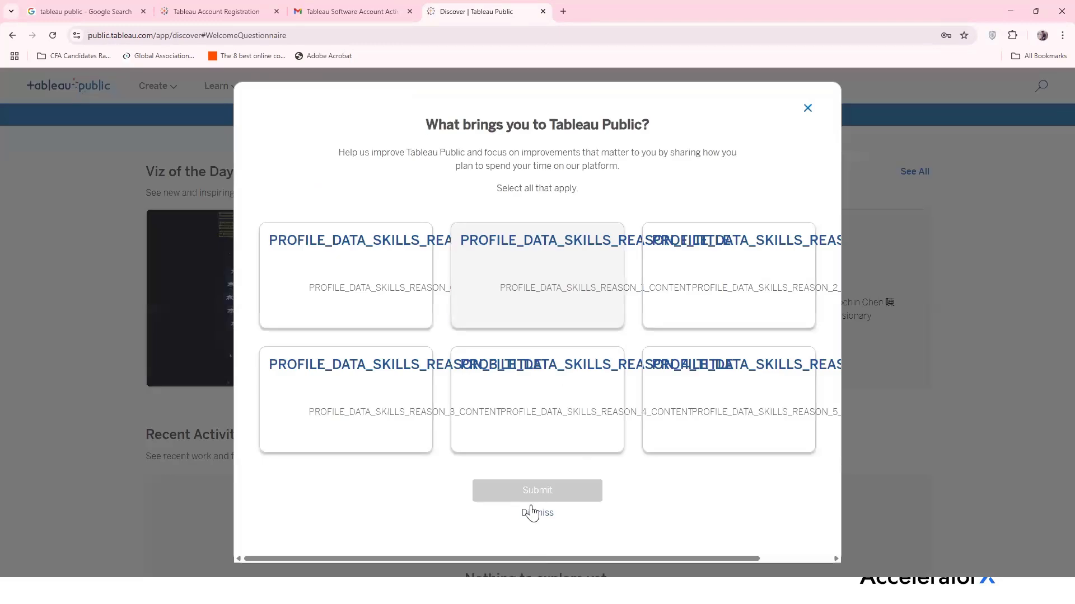
Dismiss the welcome questionnaire and start a workbook via Create > Web Authoring
click(533, 512)
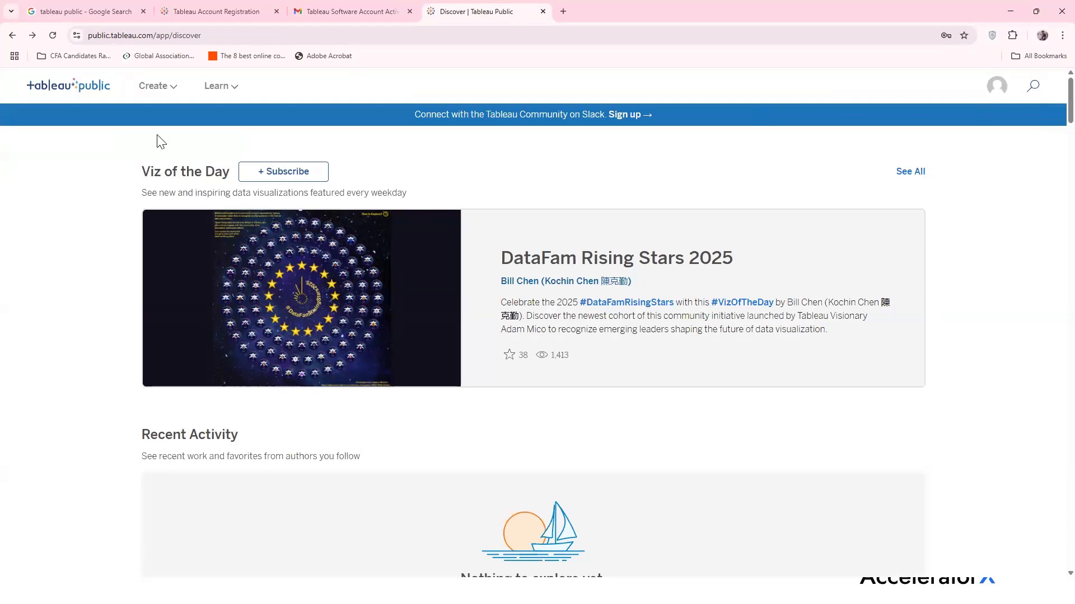
click(157, 87)
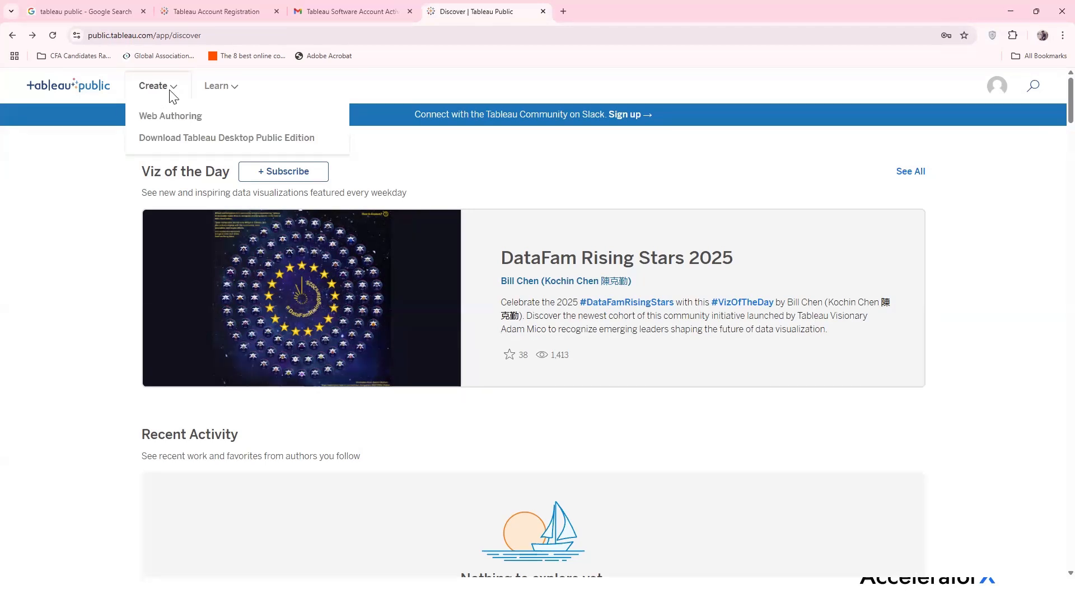
click(169, 120)
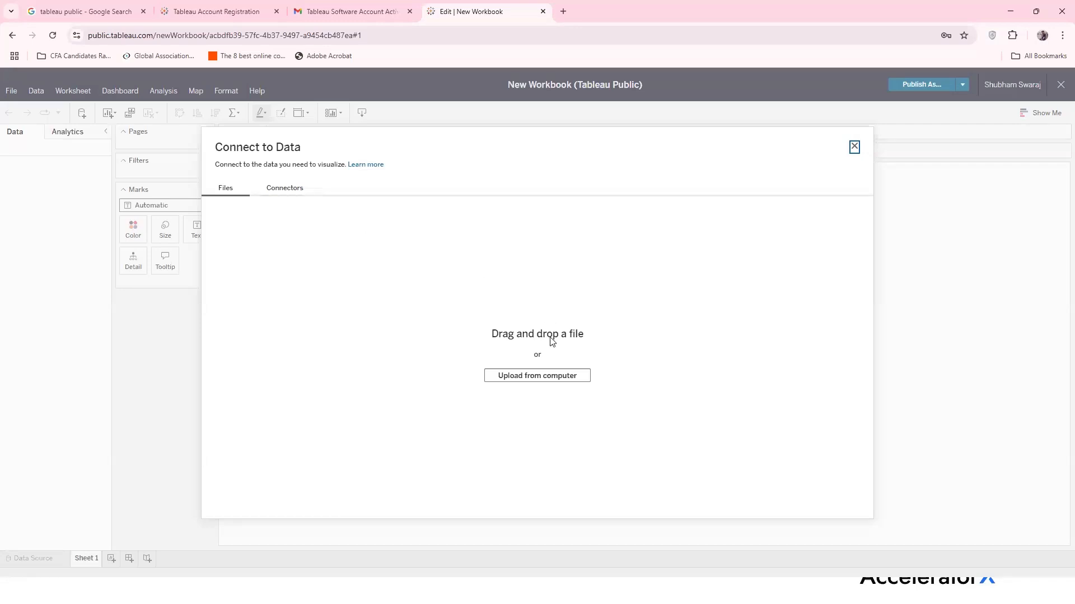
click(548, 382)
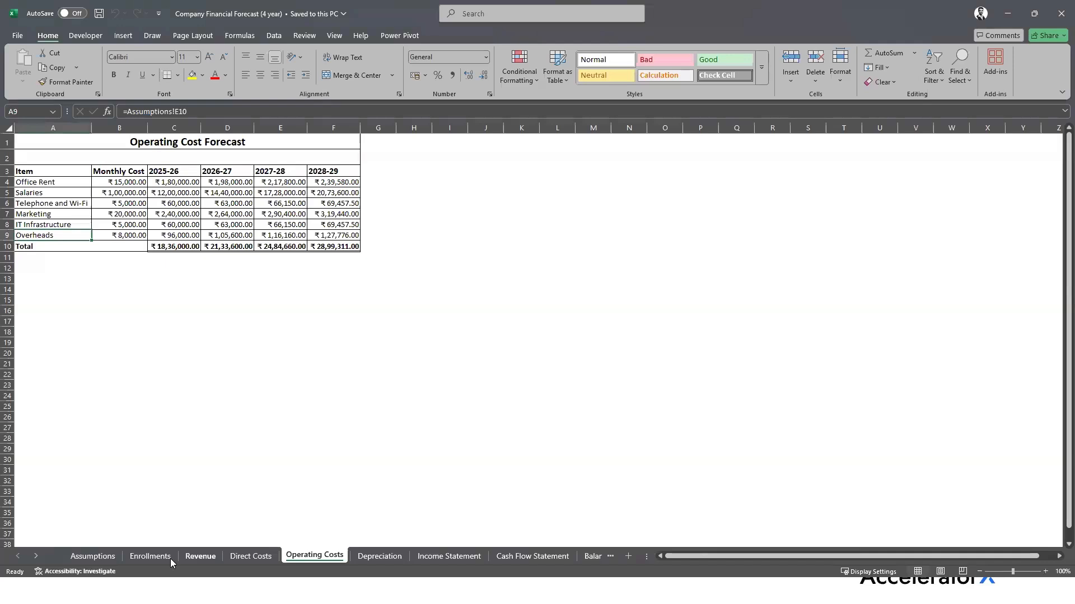
Look through the Enrollments, Assumptions, Revenue, Direct Costs, Depreciation and Income Statement sheets
click(150, 556)
click(111, 557)
click(149, 556)
click(205, 556)
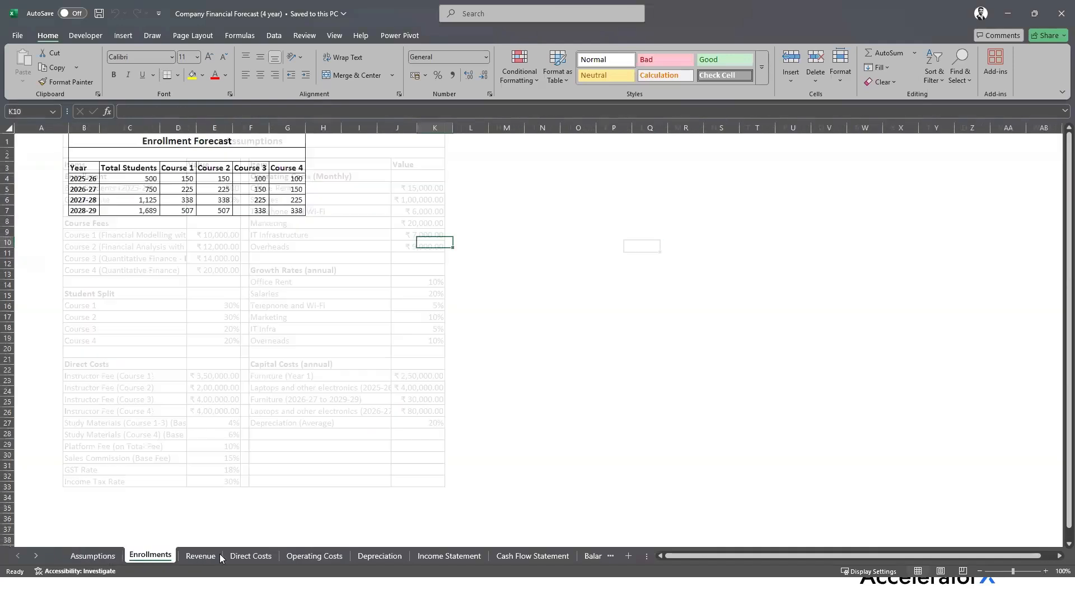
click(268, 558)
click(385, 554)
click(434, 558)
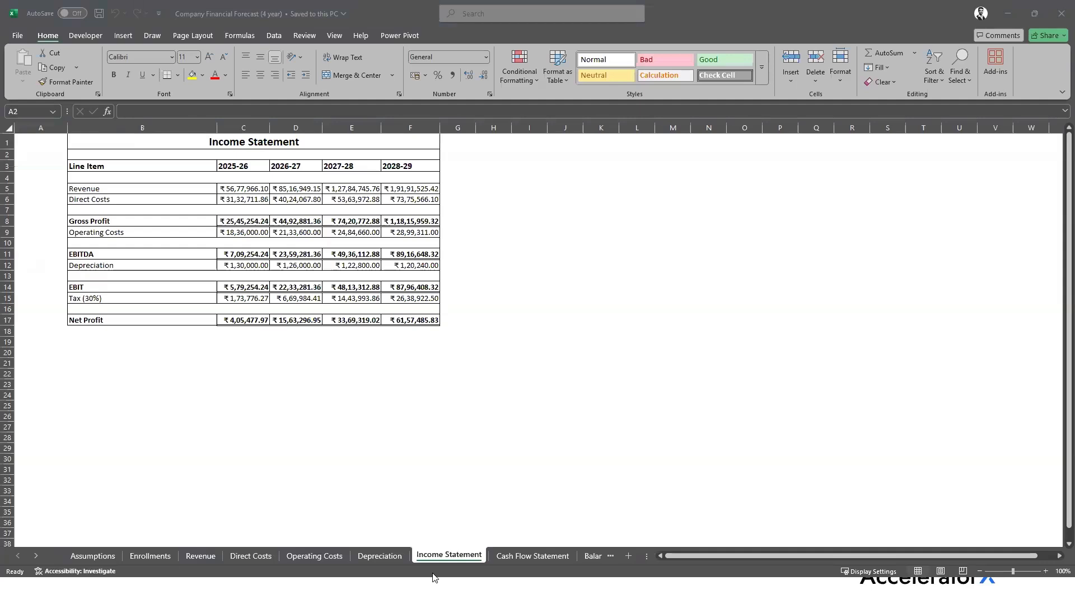
Review the Direct Cost Component, Total Cost Component and Courses sheets, then switch to the agenda slideshow
key(alt+Tab)
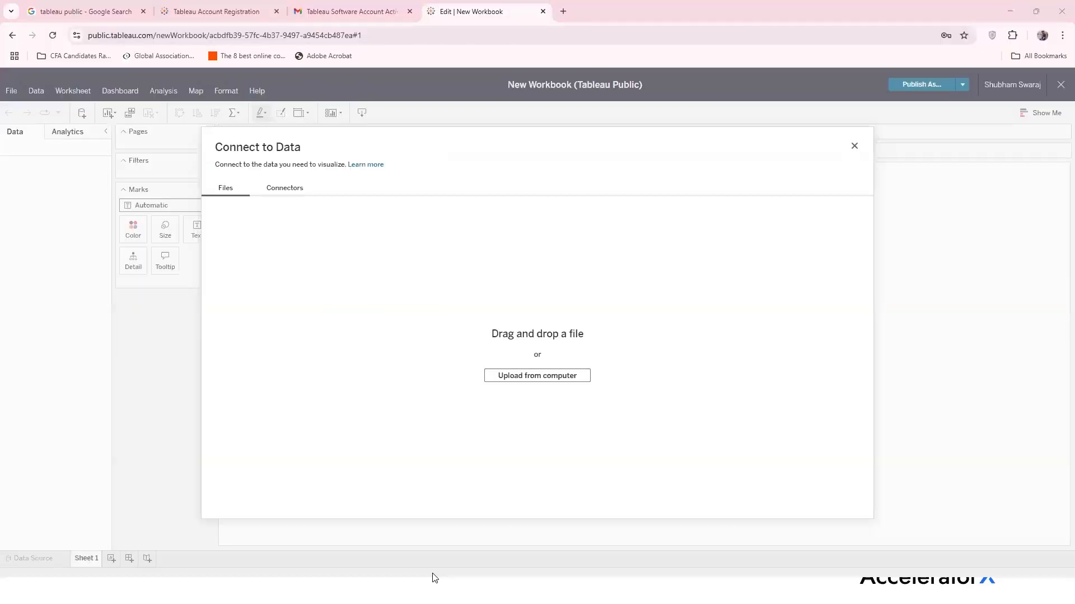
key(alt+Tab)
click(144, 555)
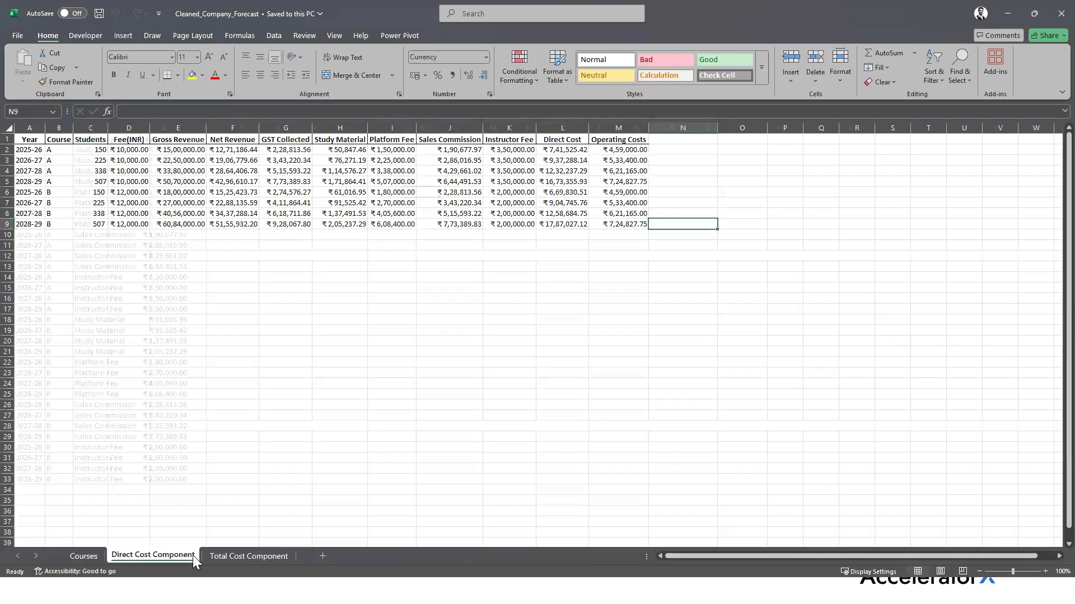
click(252, 556)
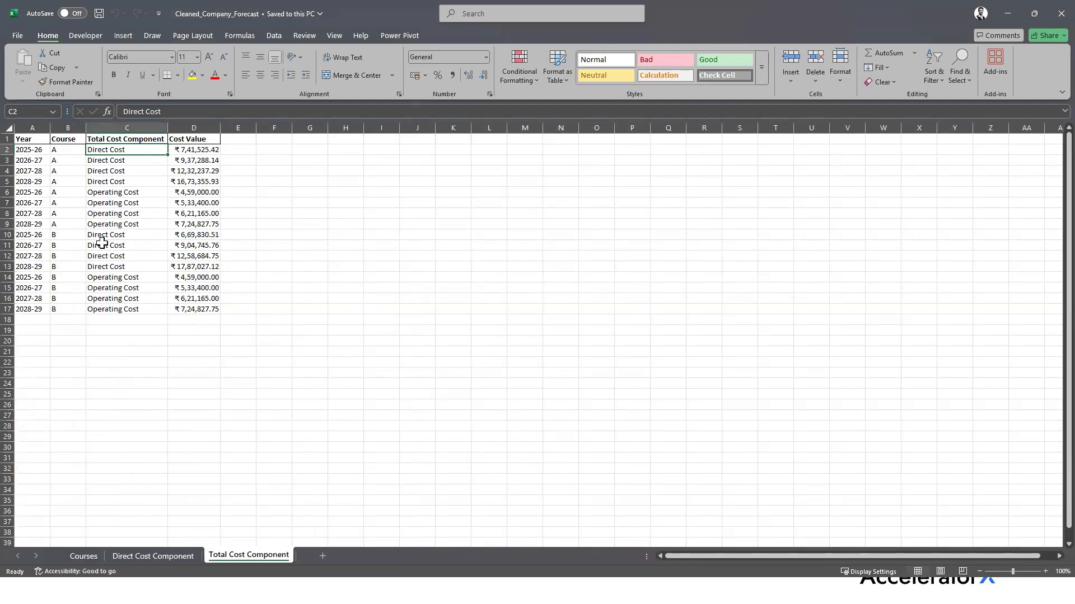
click(93, 561)
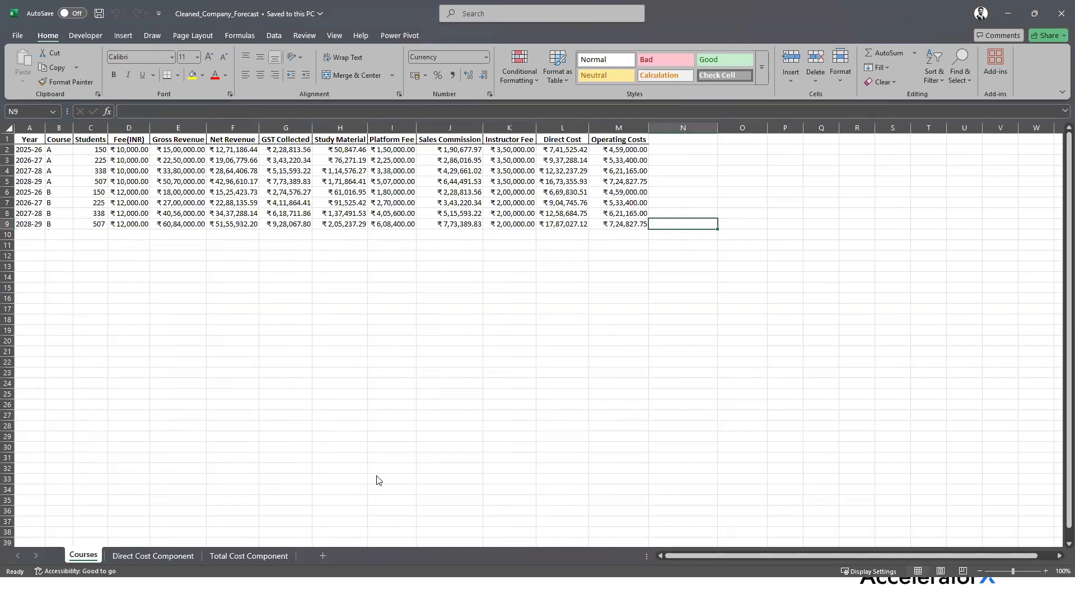
key(alt+Tab)
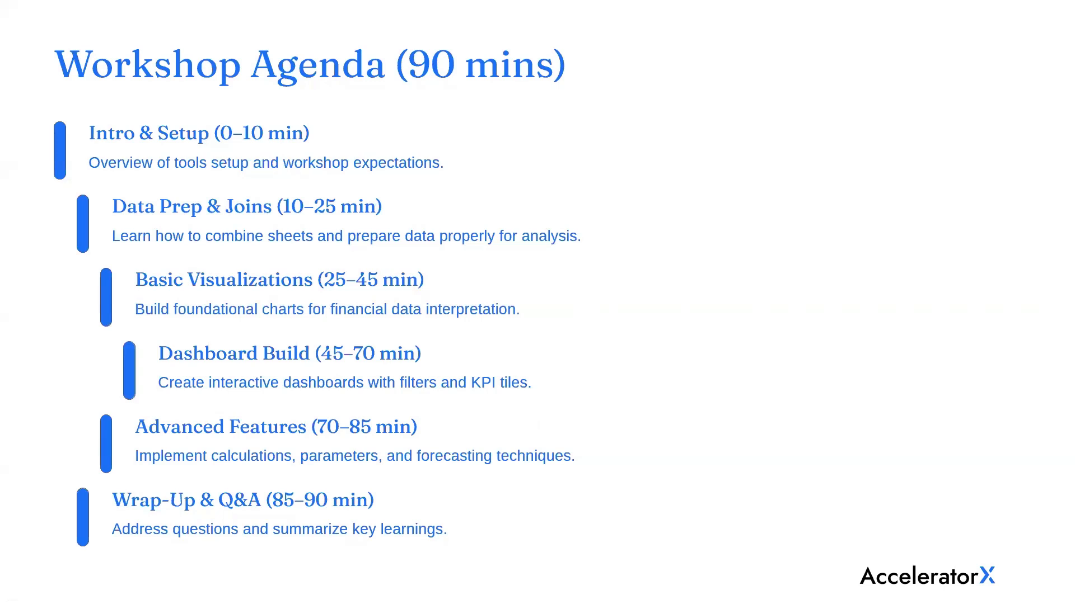
Upload Cleaned_Company_Forecast from Desktop > Workshop as the workbook's data source
key(alt+Tab)
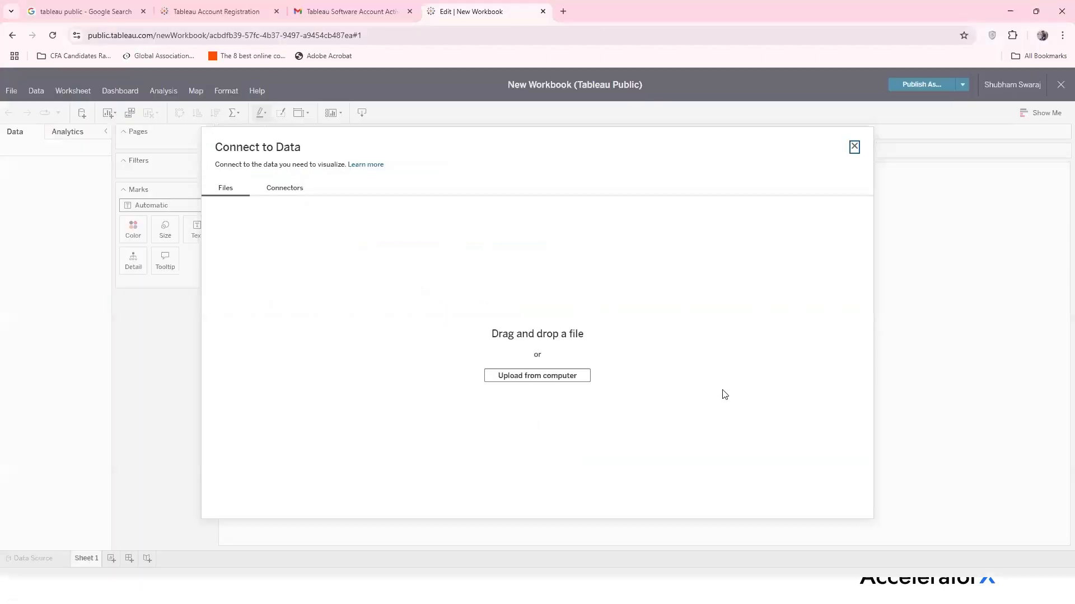
click(562, 375)
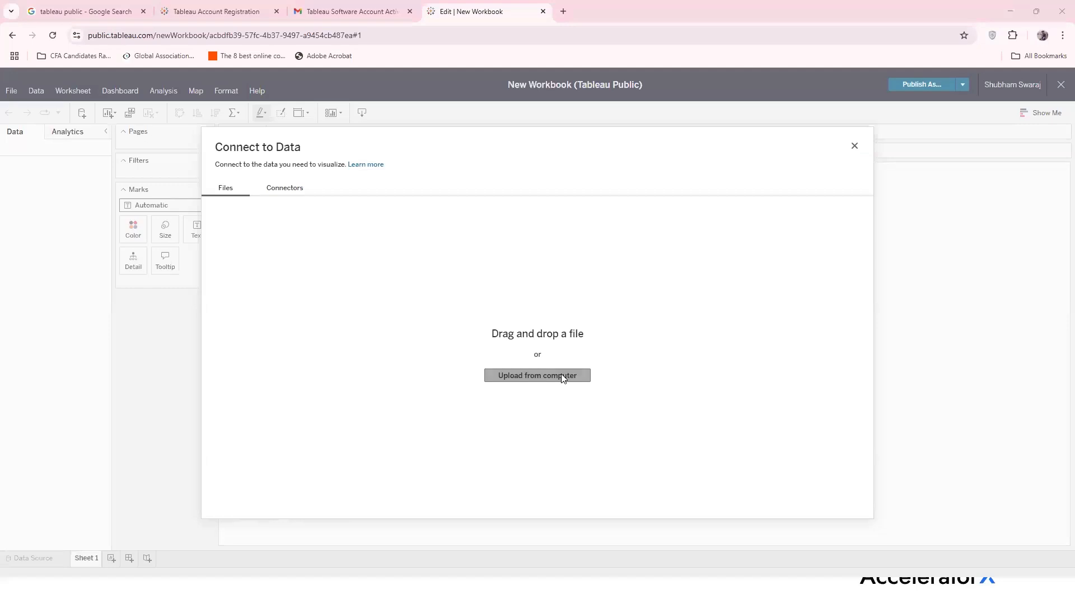
click(47, 110)
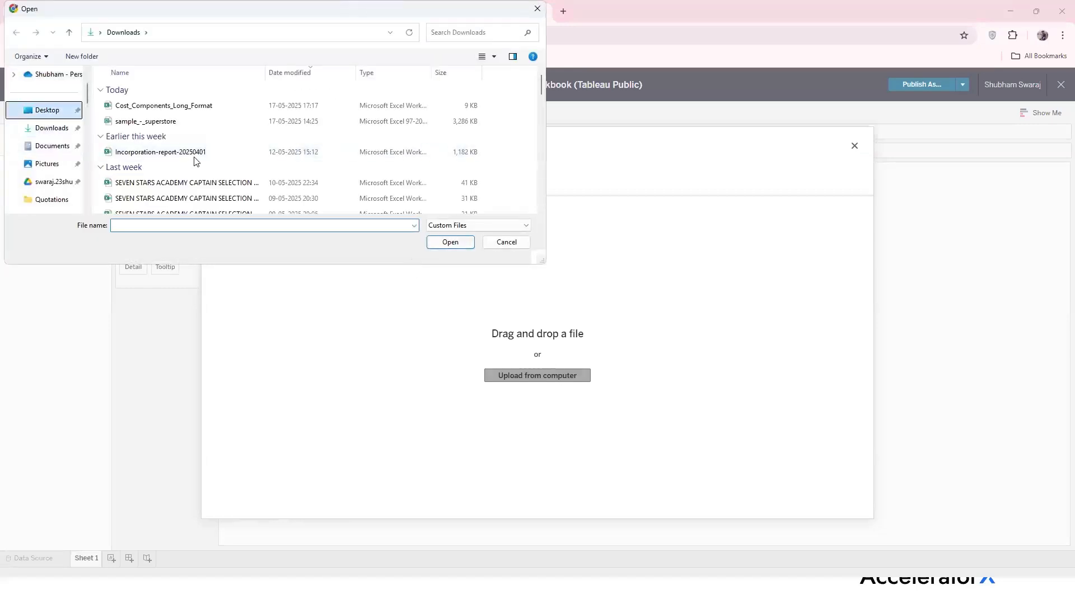
double_click(154, 121)
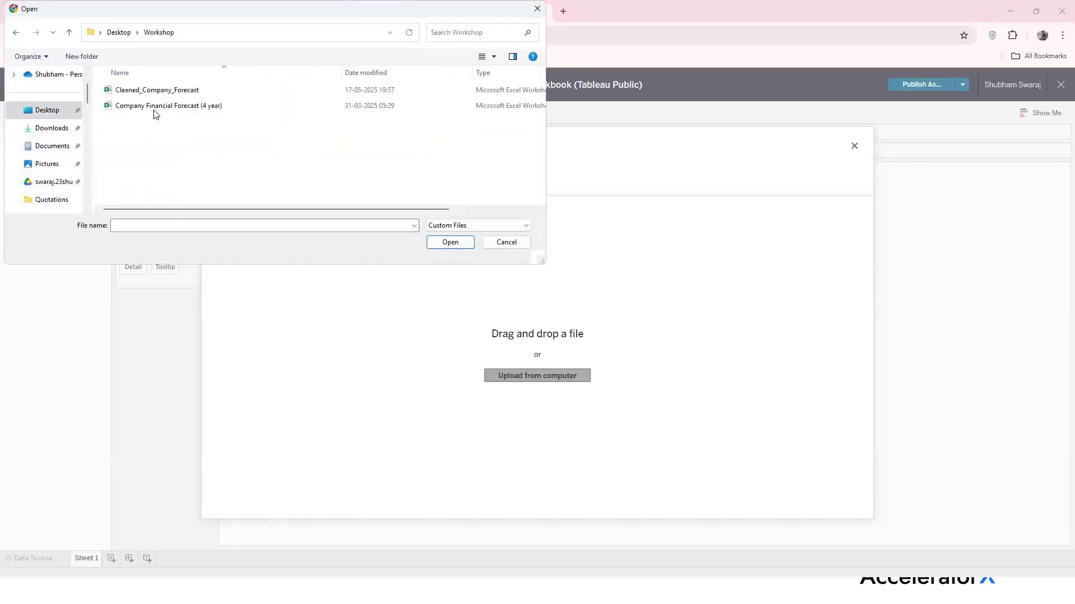
click(152, 90)
click(454, 245)
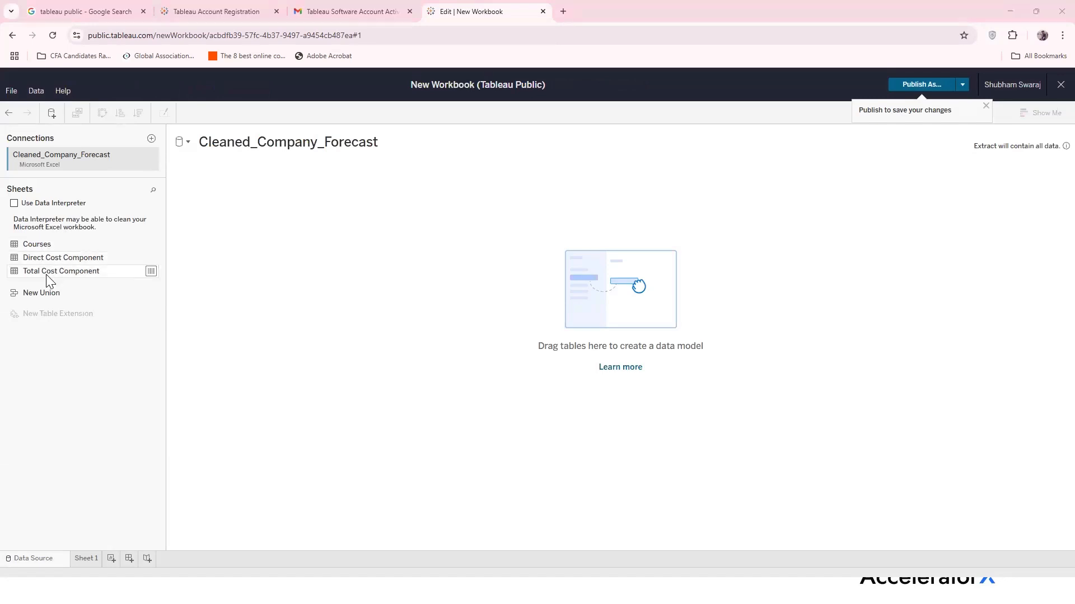
Switch from the browser to the Cleaned_Company_Forecast workbook in Excel
key(alt+Tab)
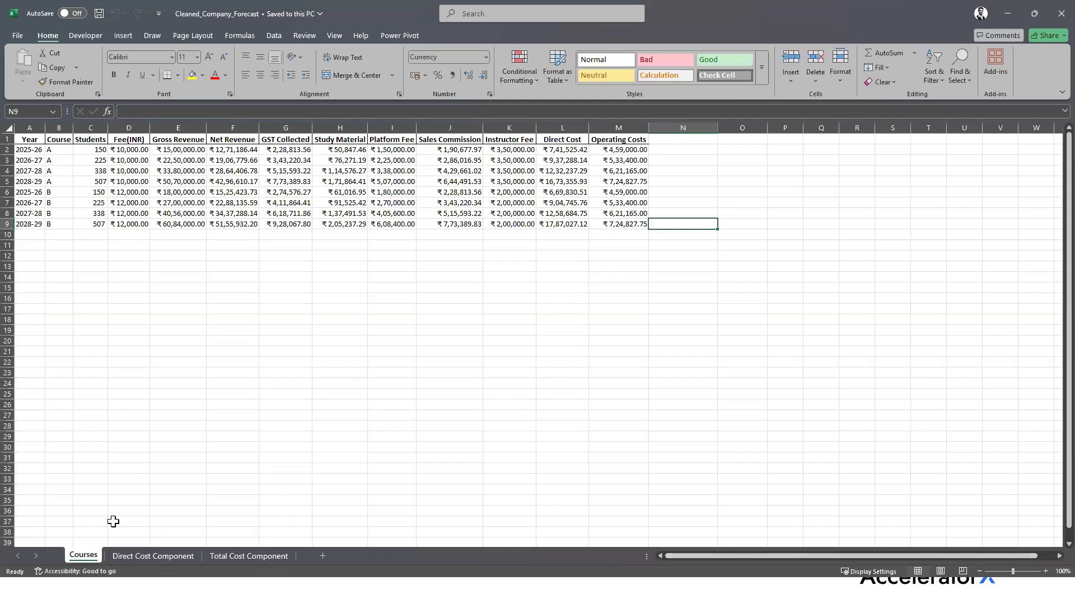
Glance at the cost component sheets, return to Courses, then go back to Tableau
click(240, 556)
click(83, 556)
key(alt+Tab)
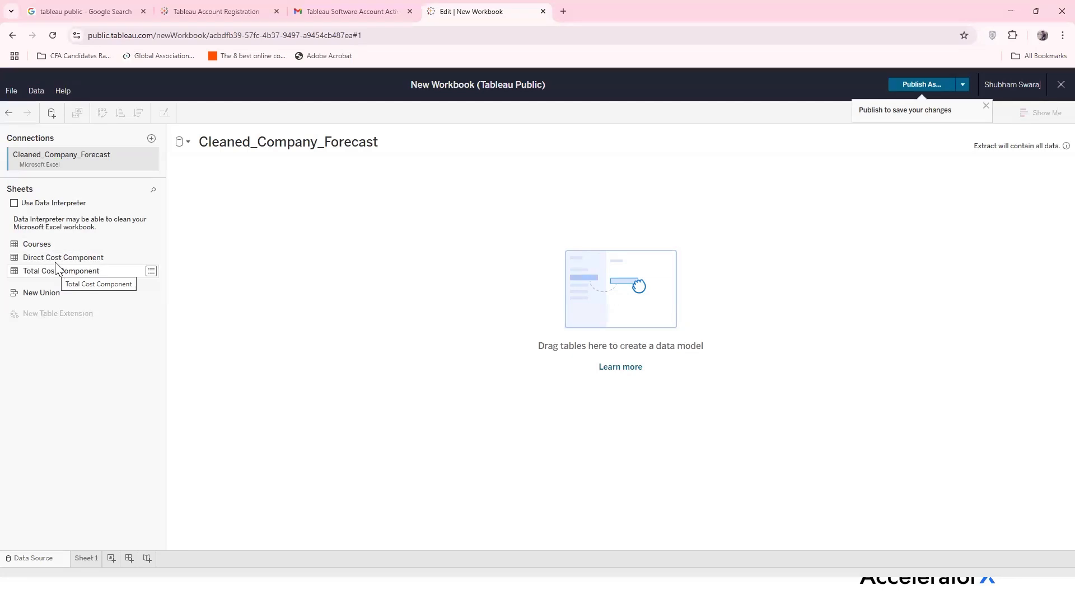
Drag Courses onto the canvas as the base table, then drag Direct Cost Component toward it
drag(53, 243, 296, 210)
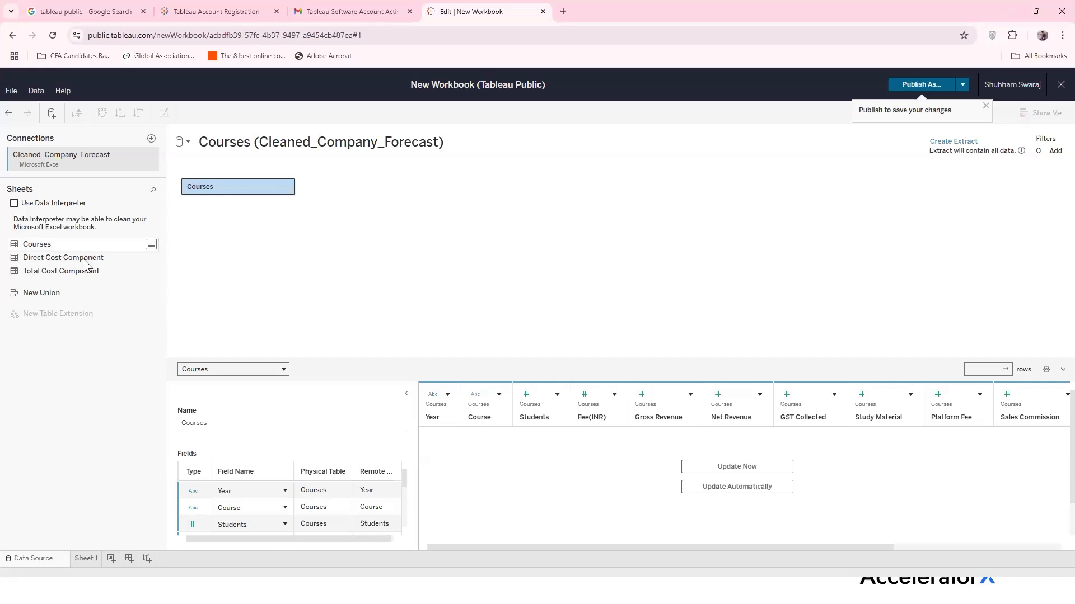
drag(88, 262, 394, 189)
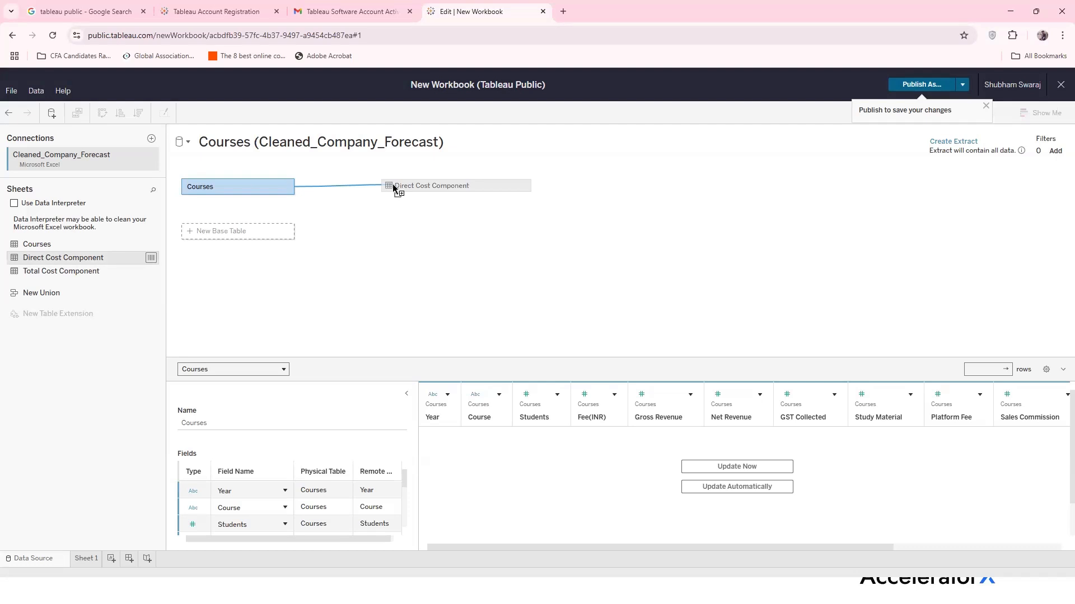
Drop Direct Cost Component beside Courses to relate them, then switch to Excel
drag(394, 187, 395, 195)
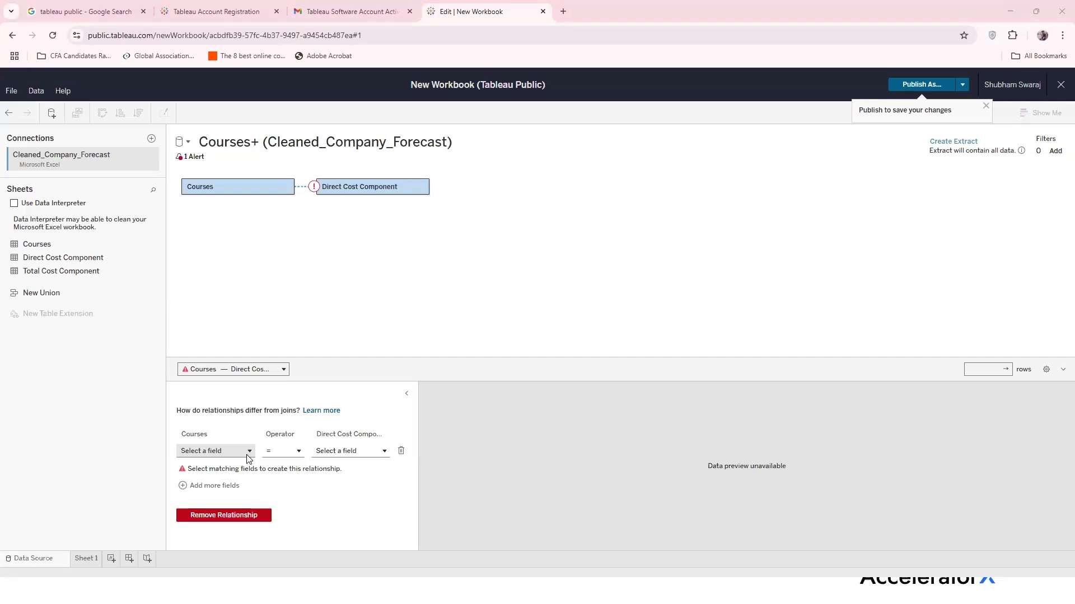
key(alt+Tab)
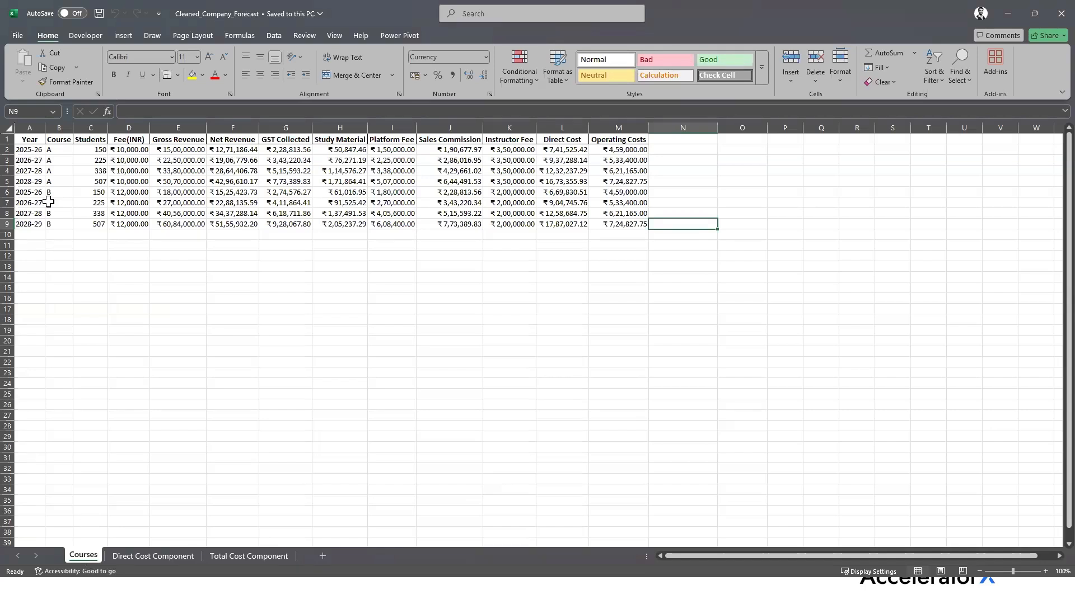
Flip through the Direct Cost Component, Total Cost Component and Courses sheets in Excel, then return to Tableau
click(165, 560)
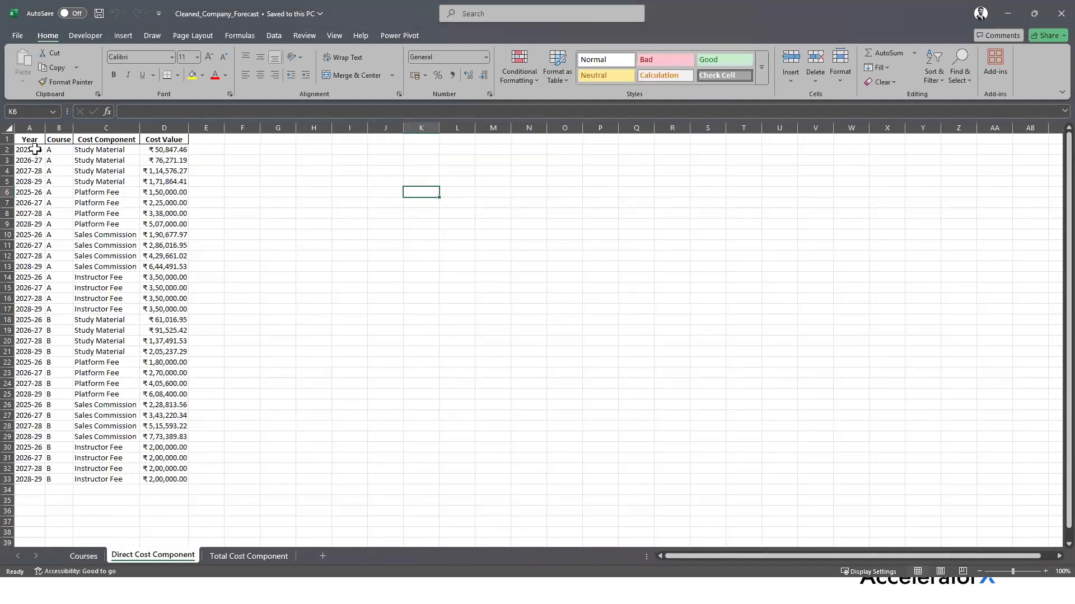
click(241, 557)
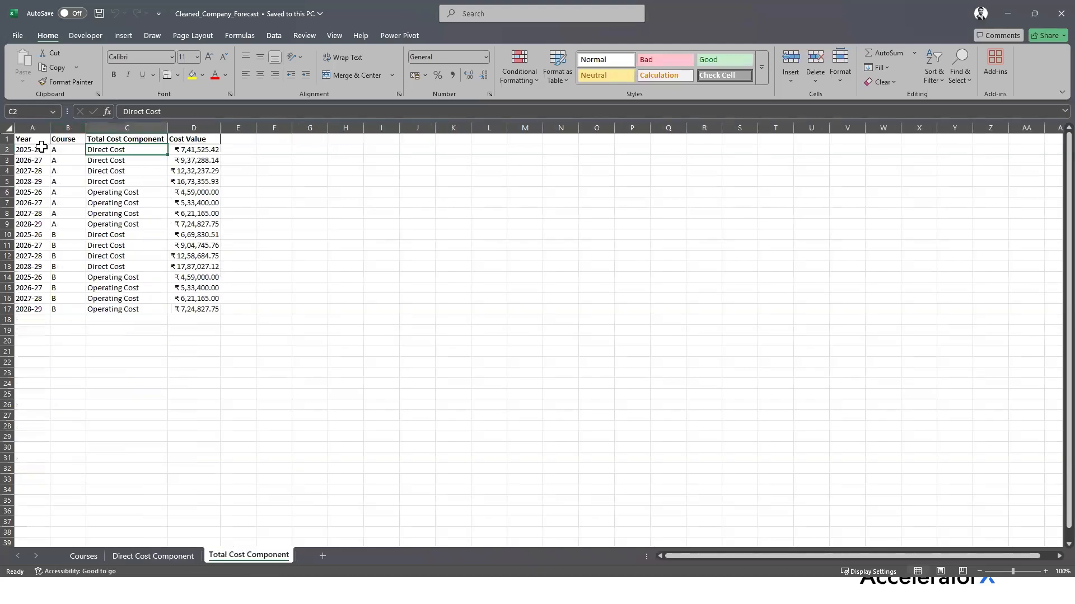
click(84, 555)
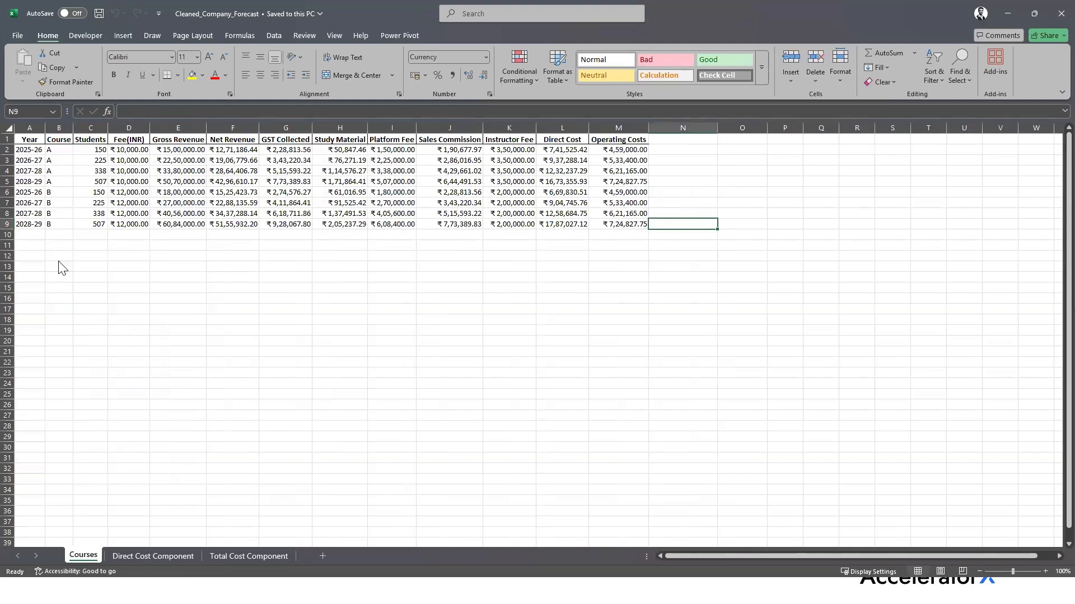
click(139, 557)
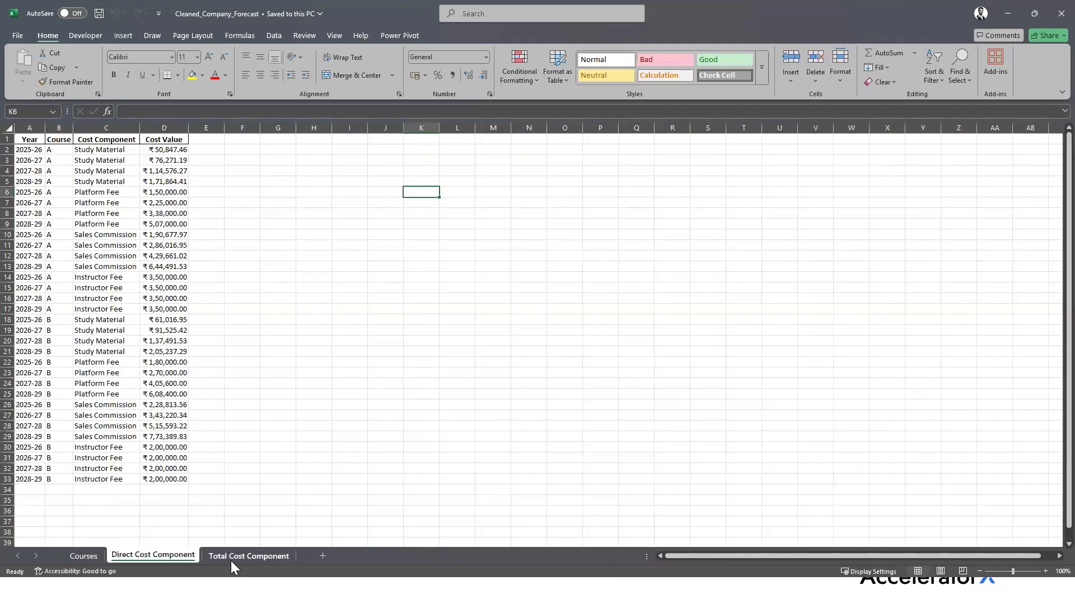
click(230, 561)
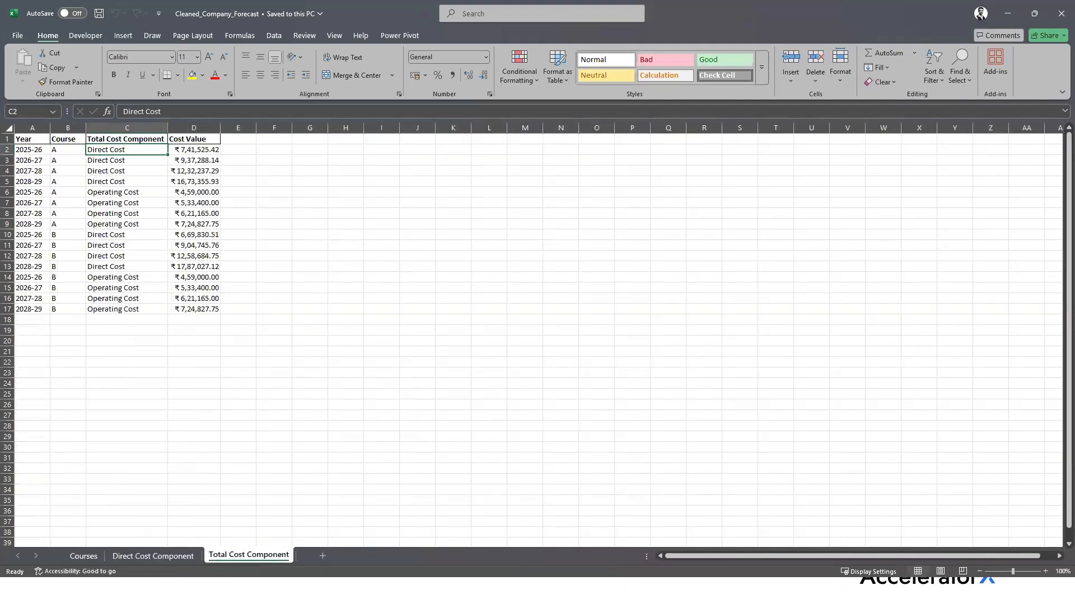
key(alt+Tab)
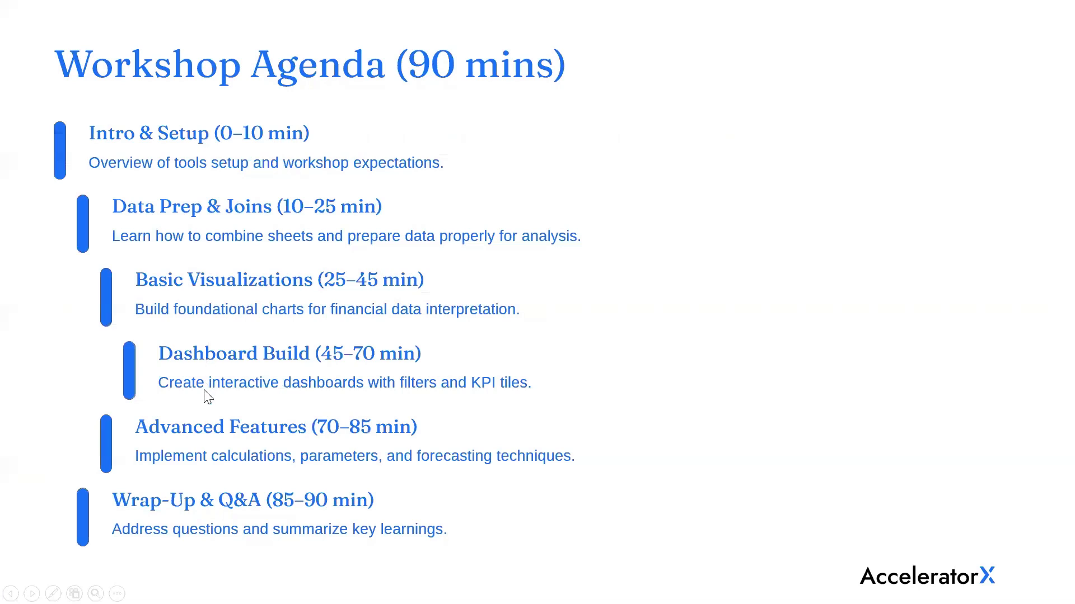
key(alt+Tab)
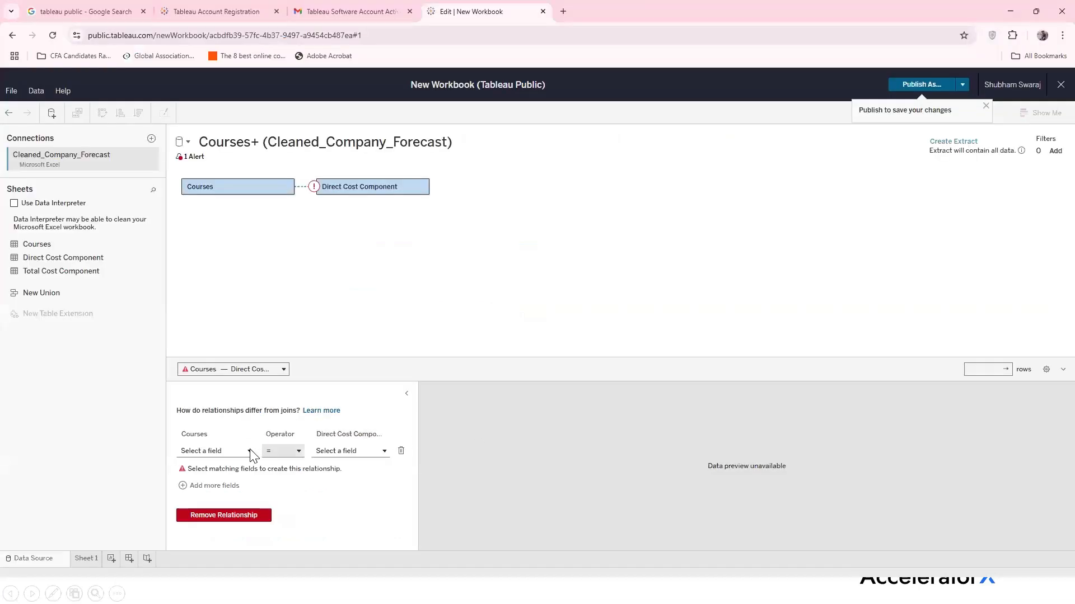
Match Courses Year to Year (Direct Cost Component) in the relationship panel
click(250, 451)
scroll(247, 507, down, 2)
scroll(244, 509, down, 2)
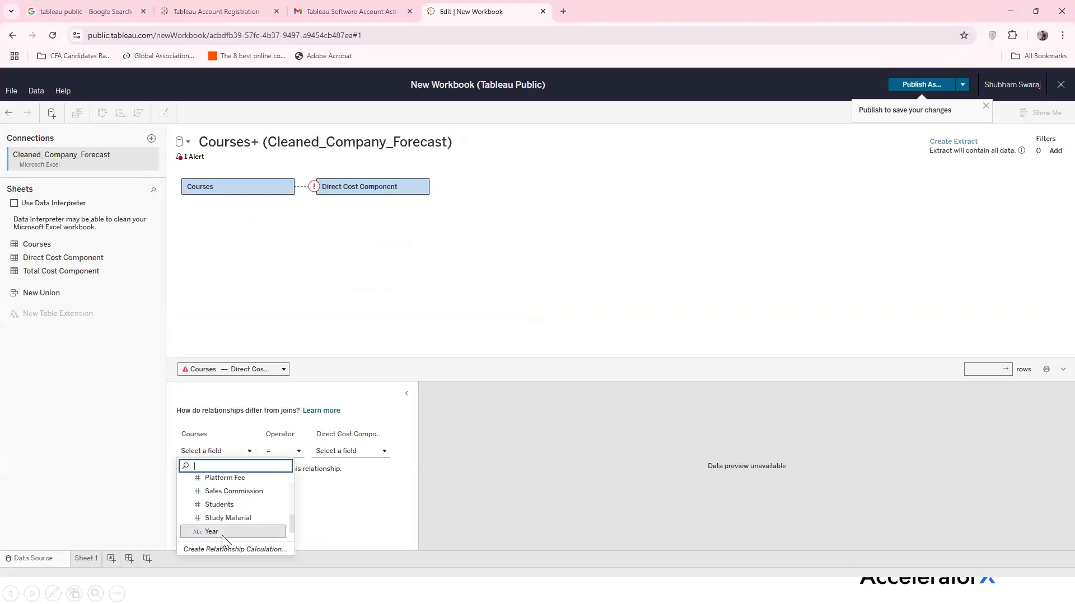
click(222, 530)
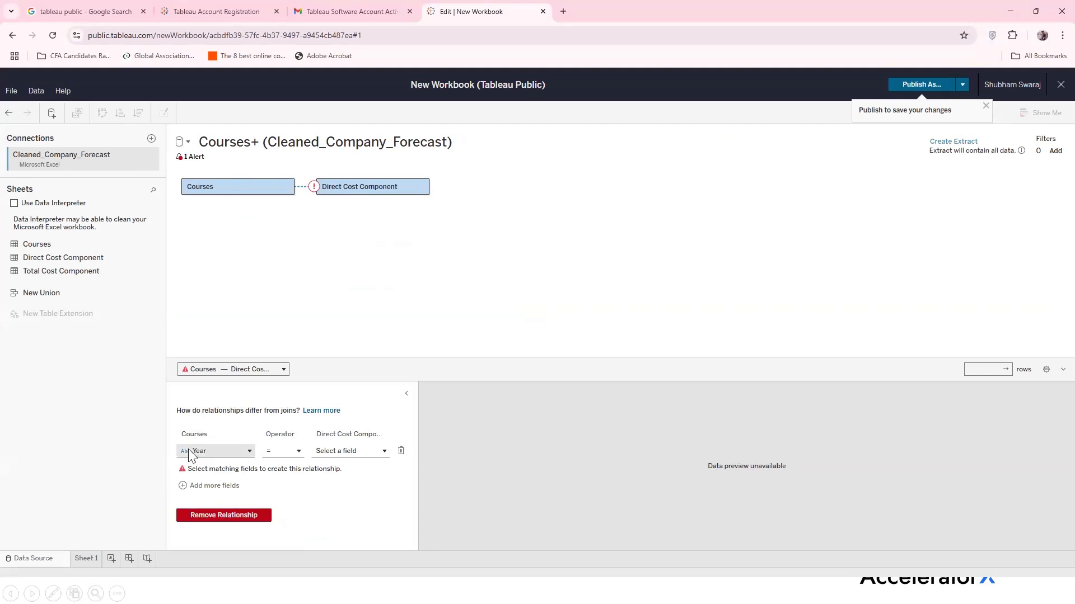
click(385, 450)
click(368, 512)
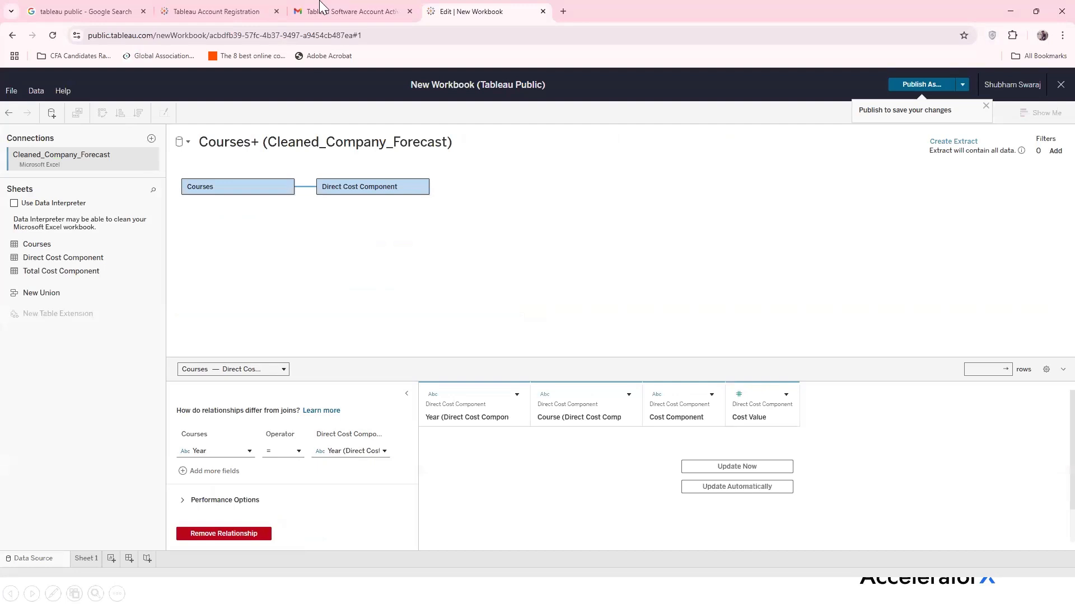
Drag Total Cost Component from the Sheets list onto the canvas below Direct Cost Component
mouse_move(315, 192)
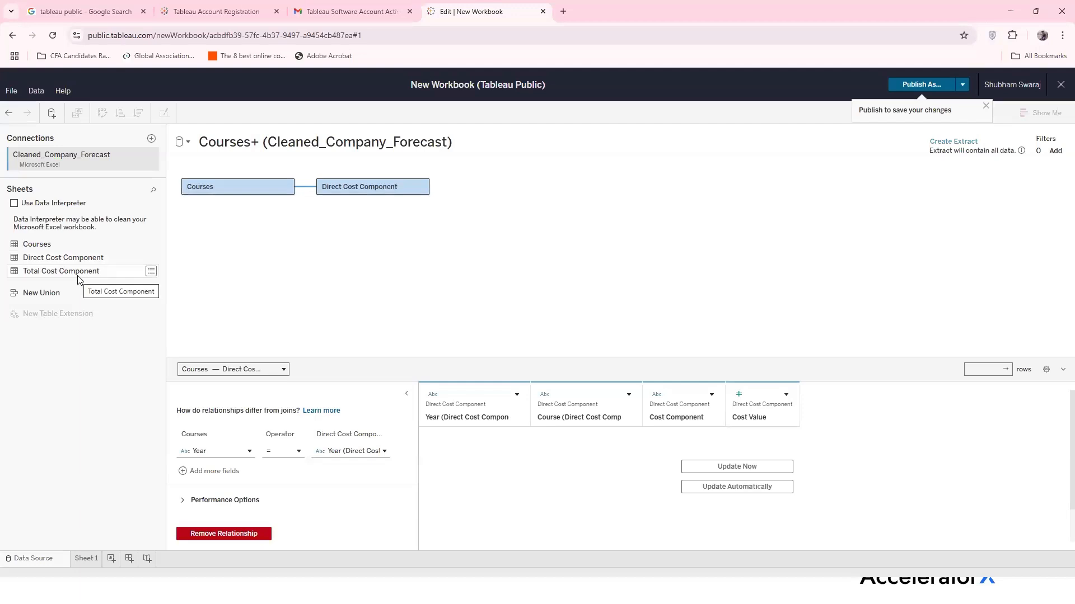
drag(79, 280, 318, 239)
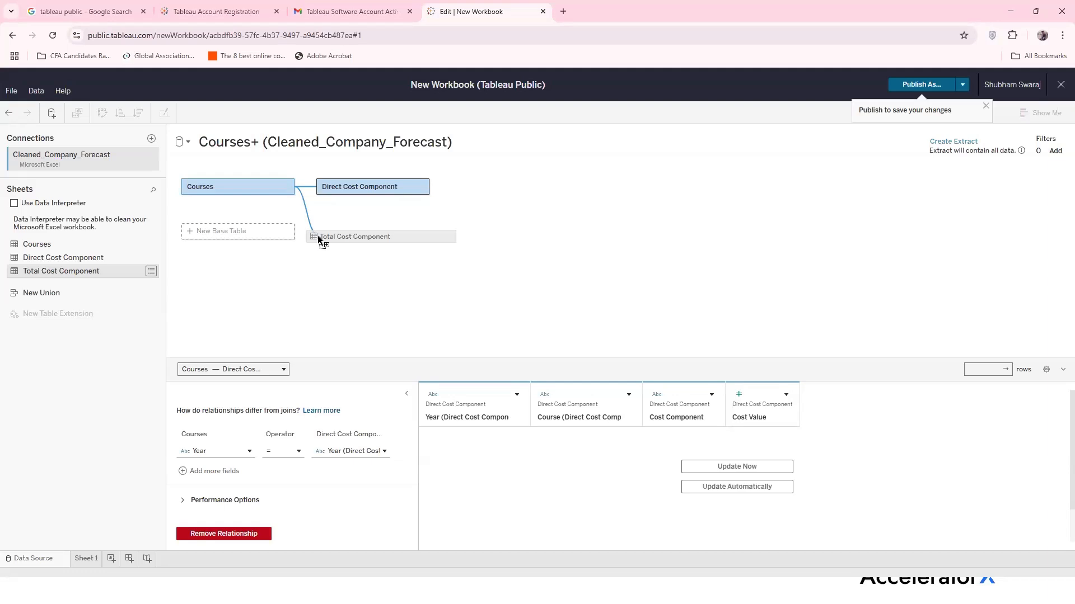
Relate Courses Year to Year (Total Cost Component) in the relationship panel
drag(317, 235, 317, 236)
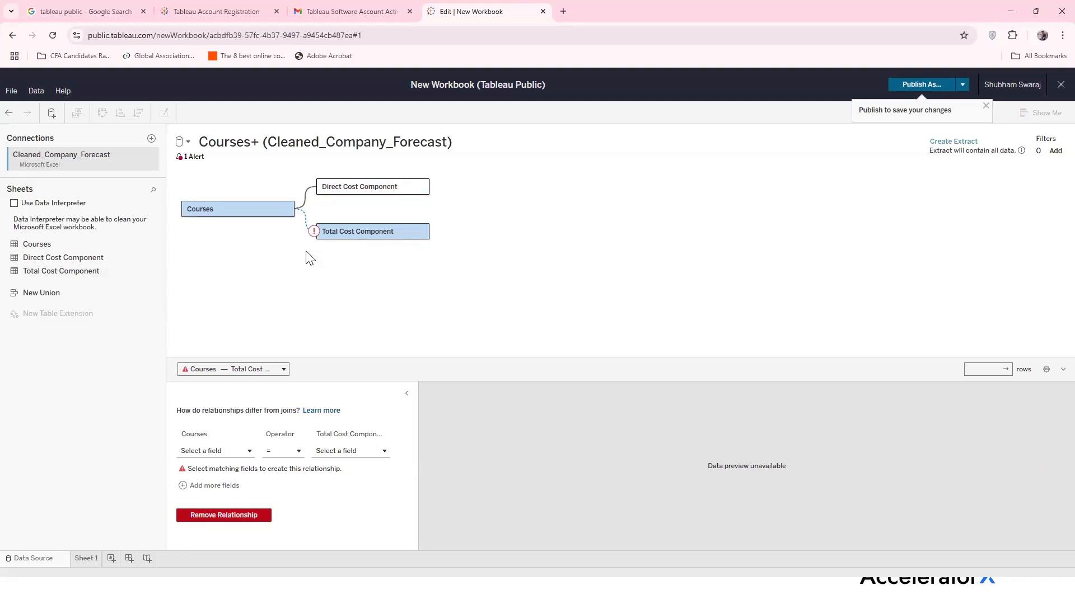
click(246, 455)
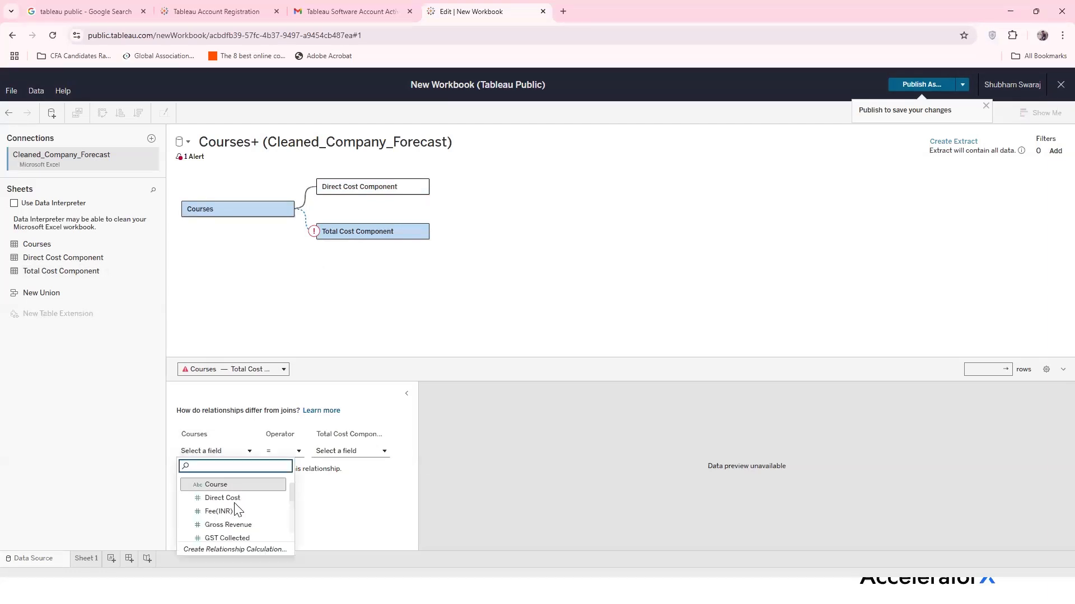
scroll(233, 518, down, 5)
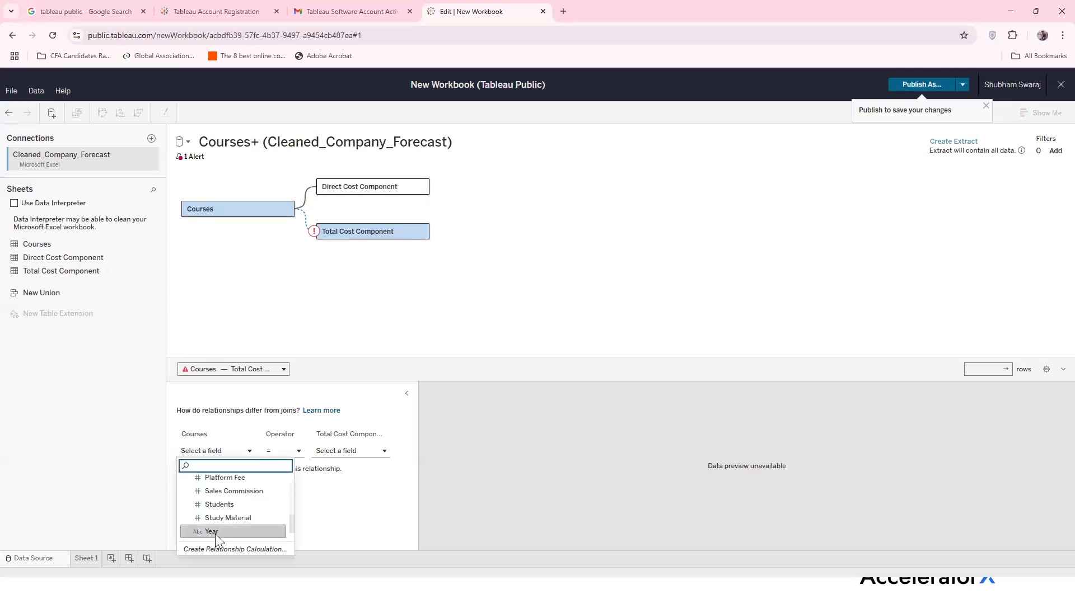
click(215, 532)
click(378, 451)
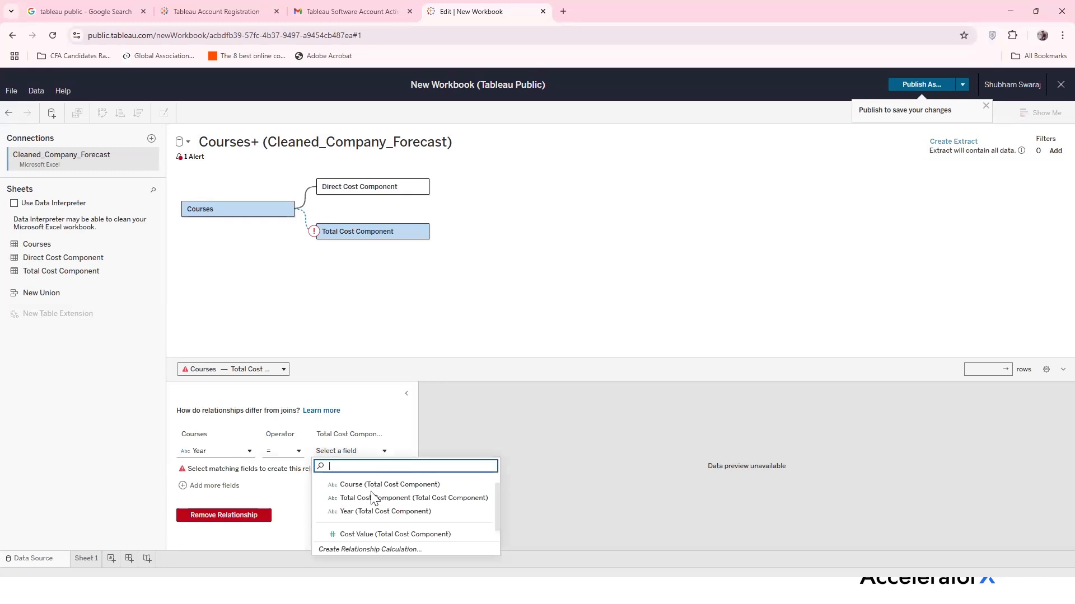
click(370, 511)
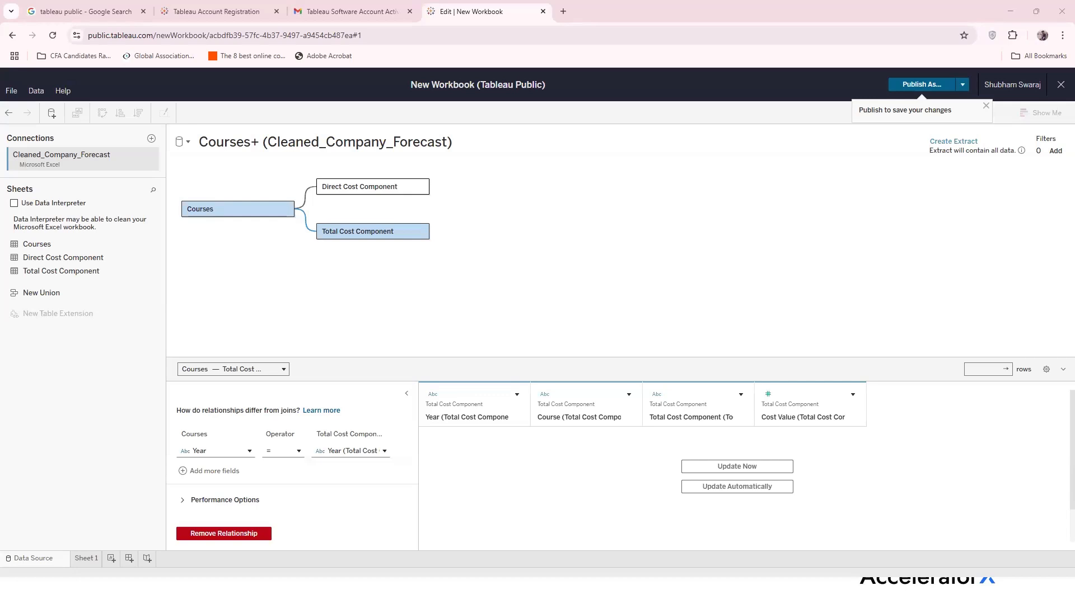
Create the blank Sheet 2 worksheet and toggle between the Sheet 1 and Sheet 2 tabs
click(114, 557)
click(84, 558)
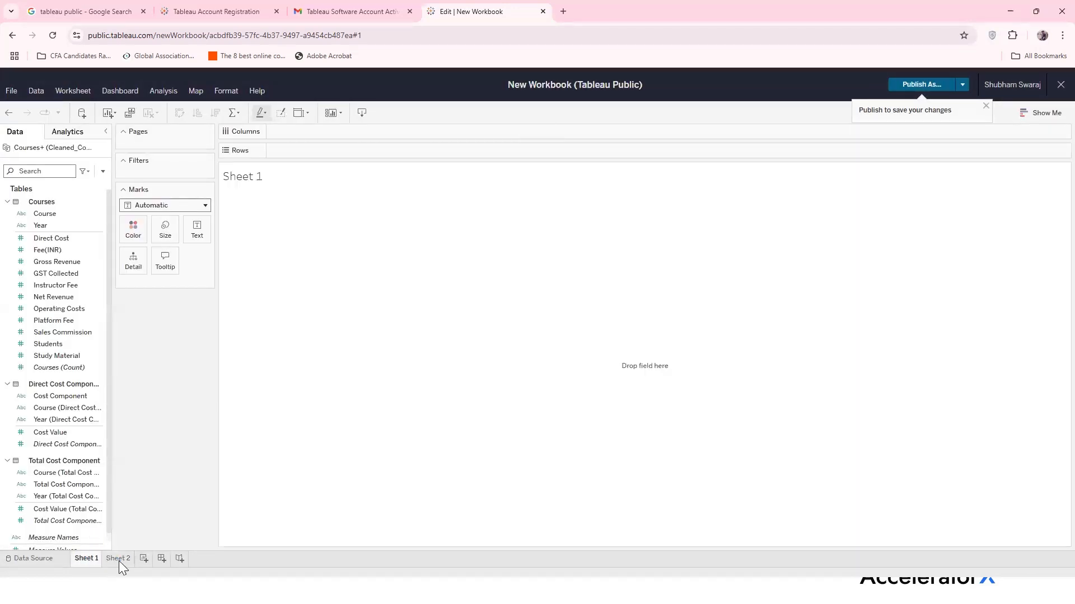
click(119, 559)
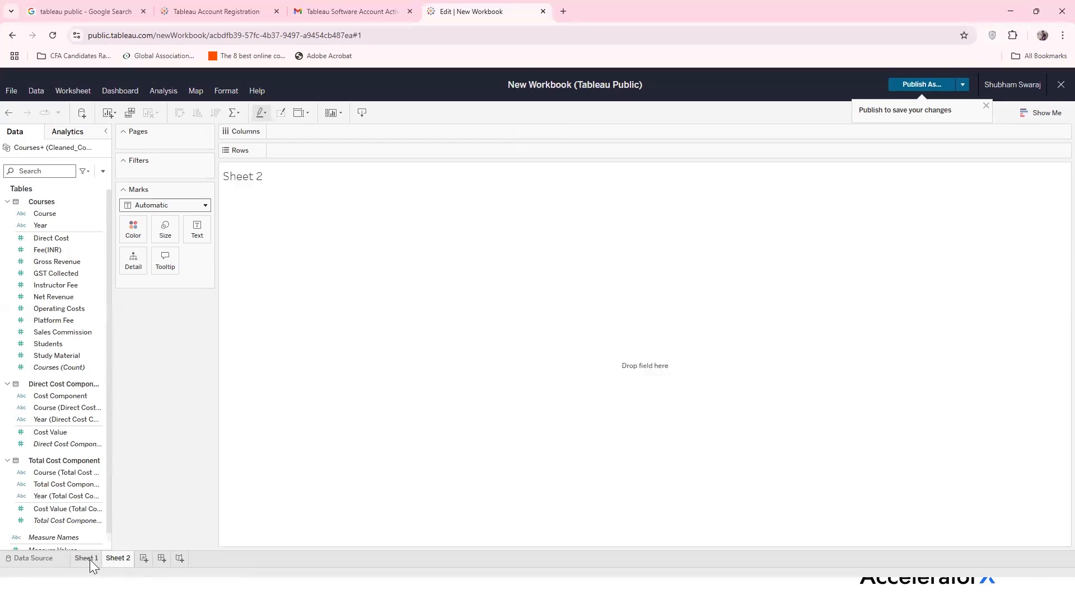
Switch to the Sheet 1 tab at the bottom of the workbook
click(89, 561)
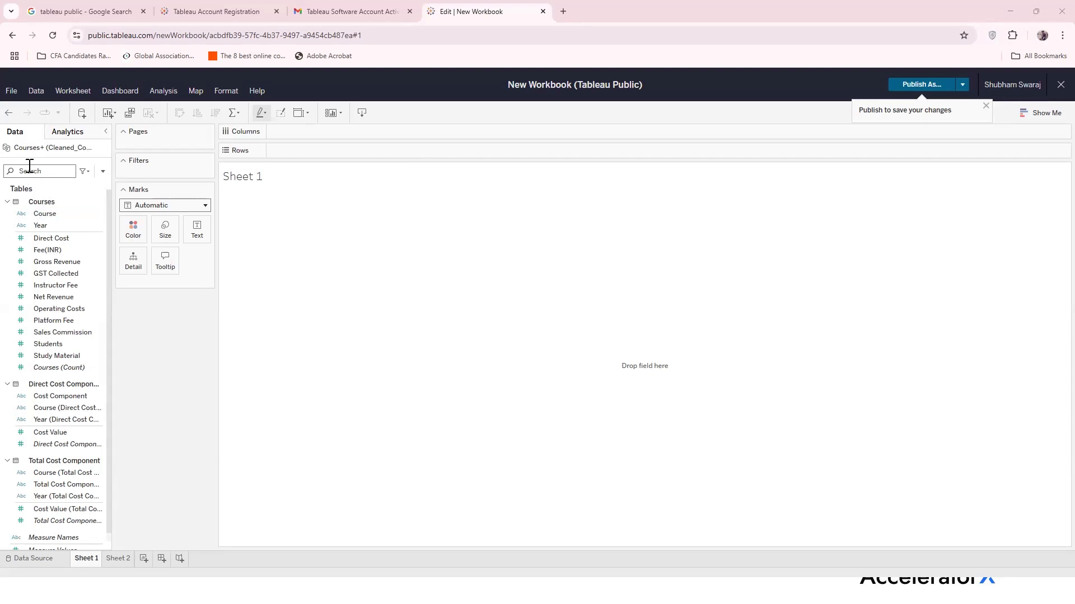
Collapse the Courses, Direct Cost Component and Total Cost Component field lists in the Data pane
click(32, 357)
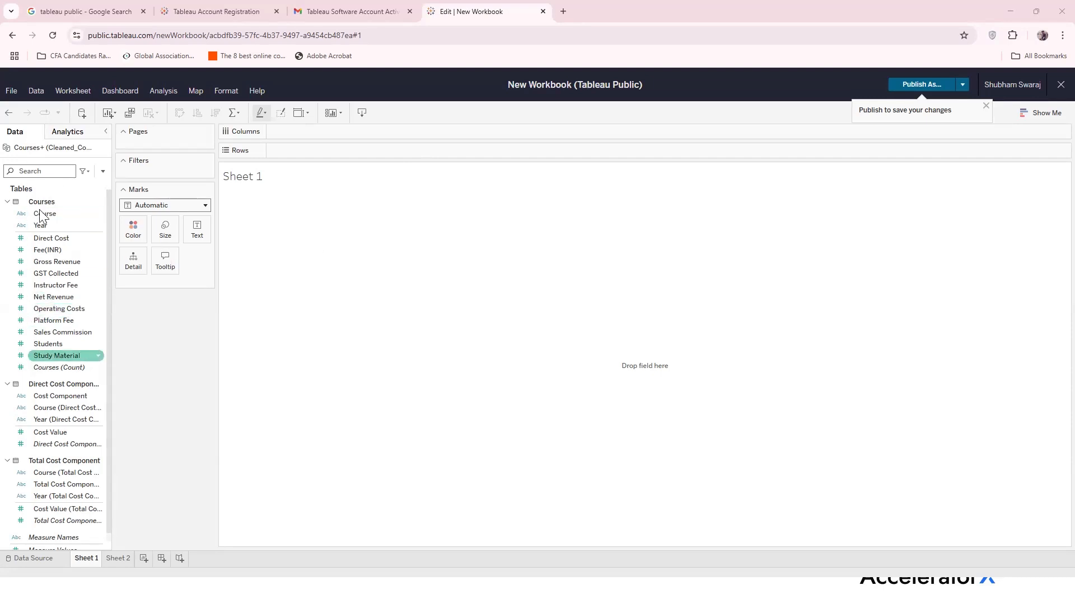
click(7, 201)
click(8, 217)
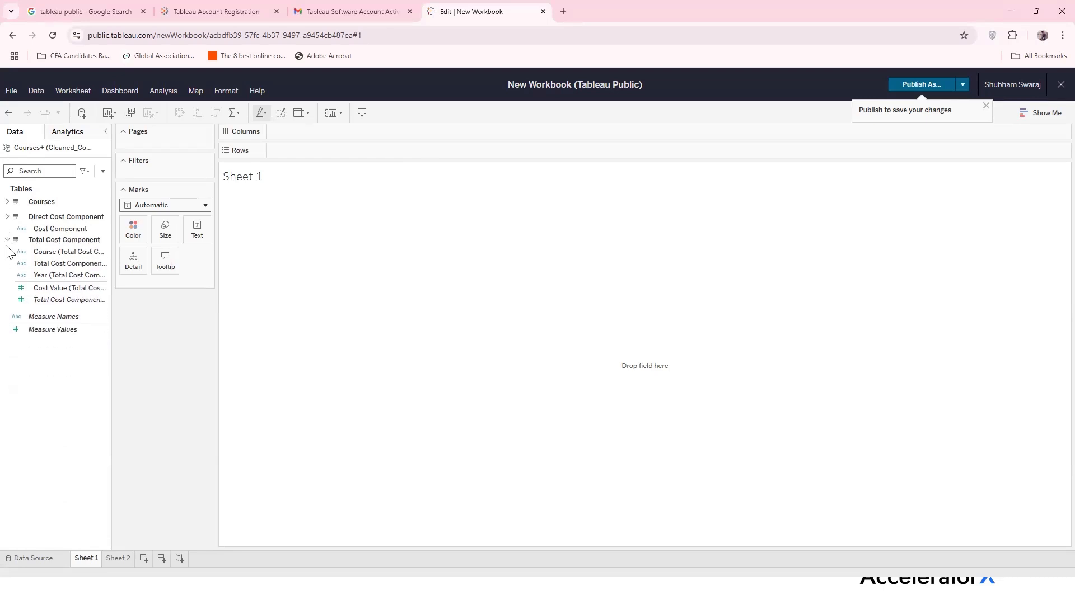
click(7, 232)
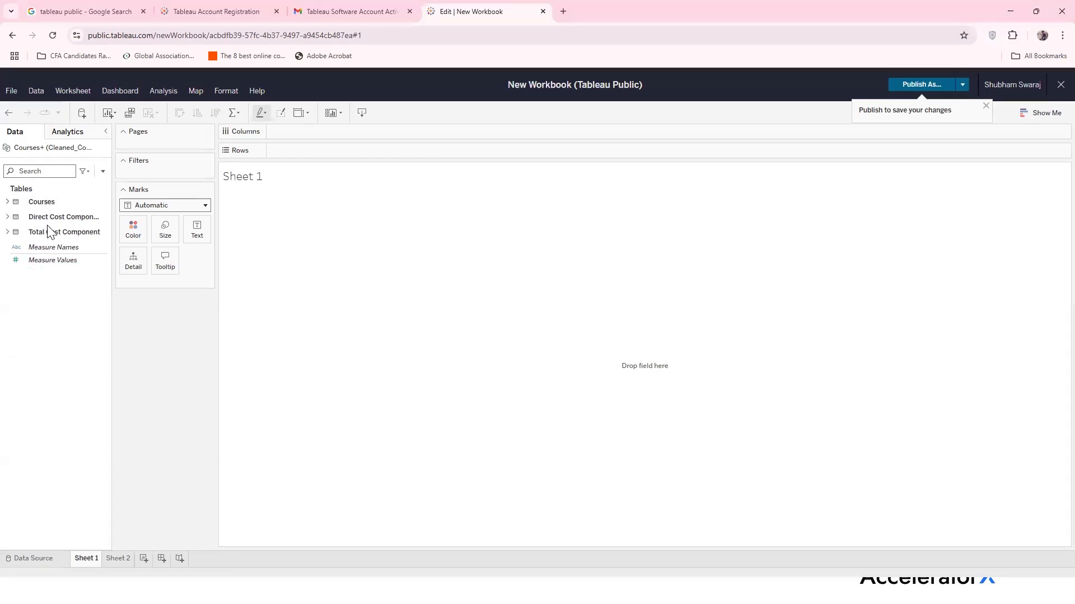
Re-expand Courses and Direct Cost Component, pointing out Course and Year, then switch to Excel
click(8, 201)
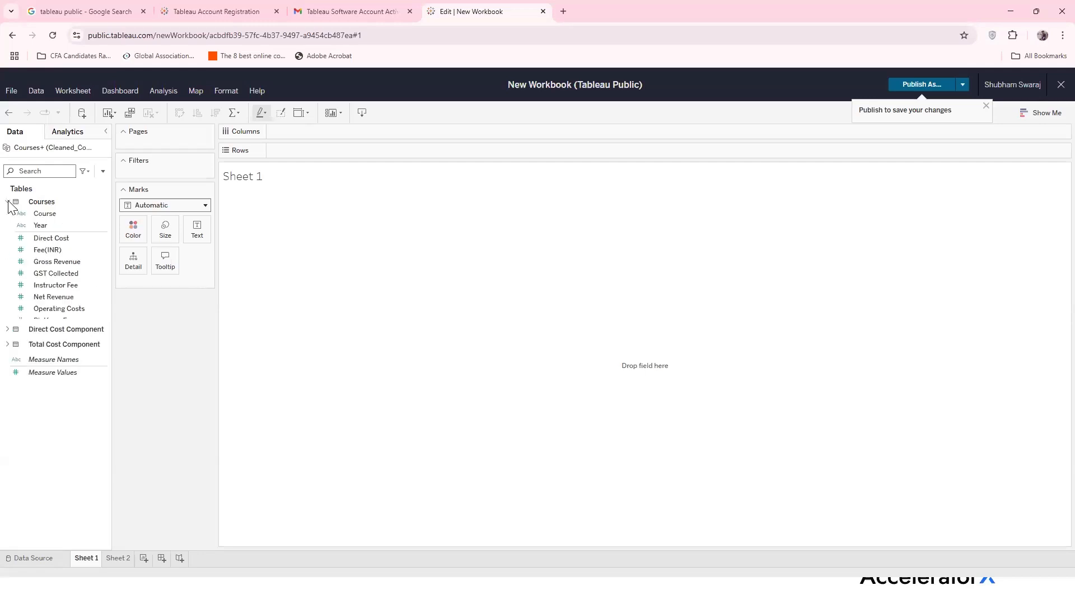
click(49, 216)
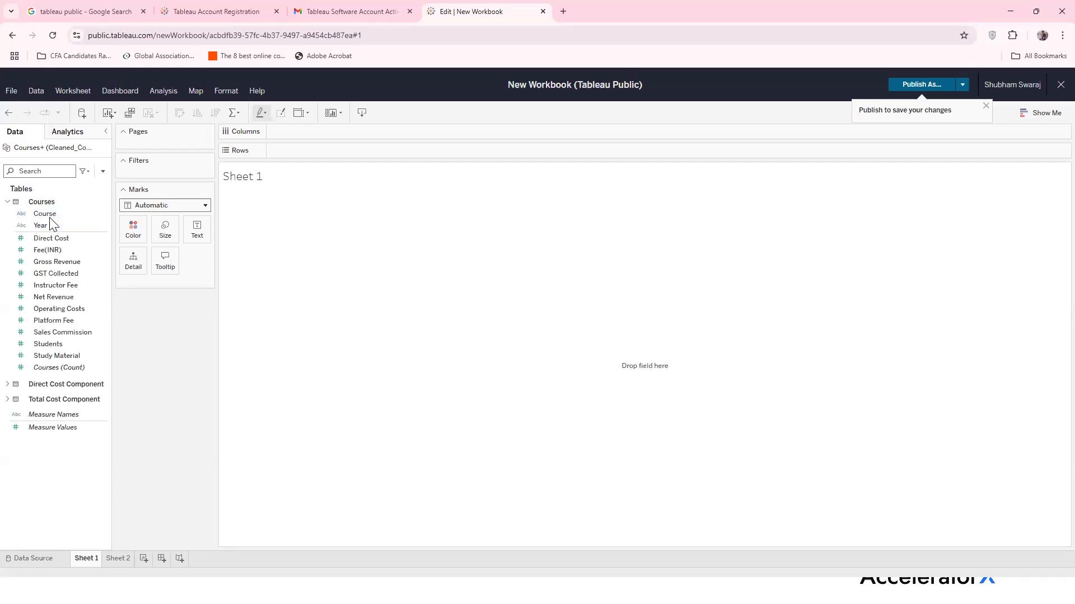
click(49, 227)
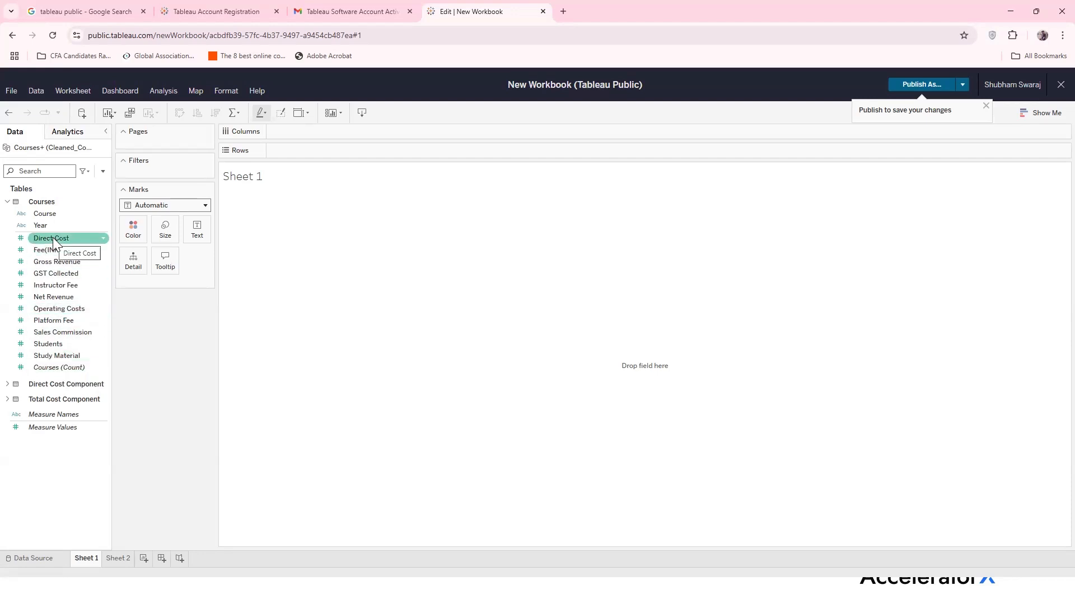
click(8, 384)
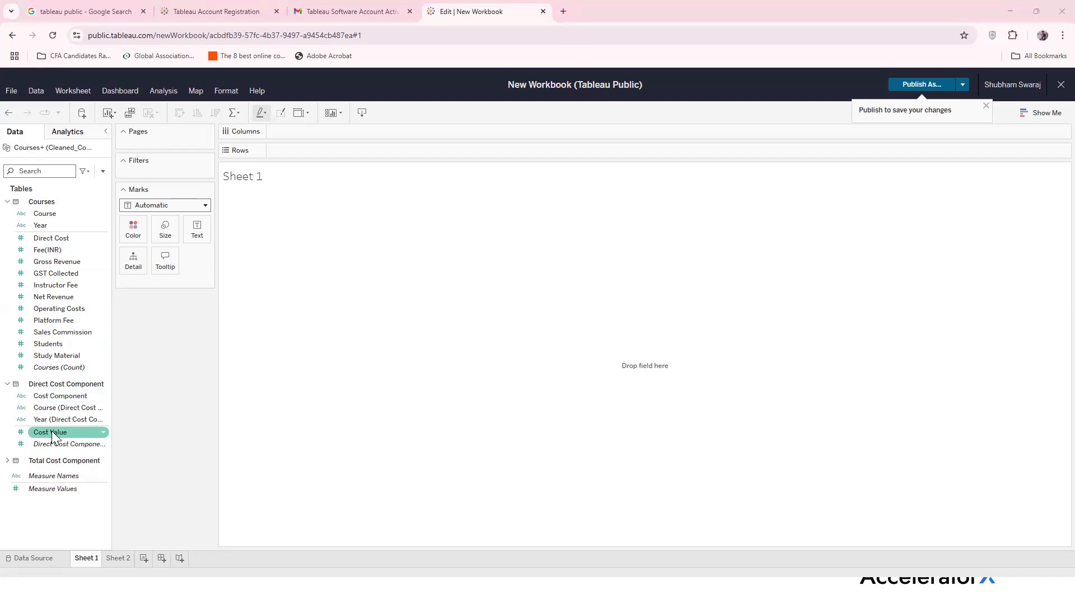
key(alt+Tab)
Inspect the Total Cost Component sheet's header, component labels and Direct and Operating Cost entries
click(144, 138)
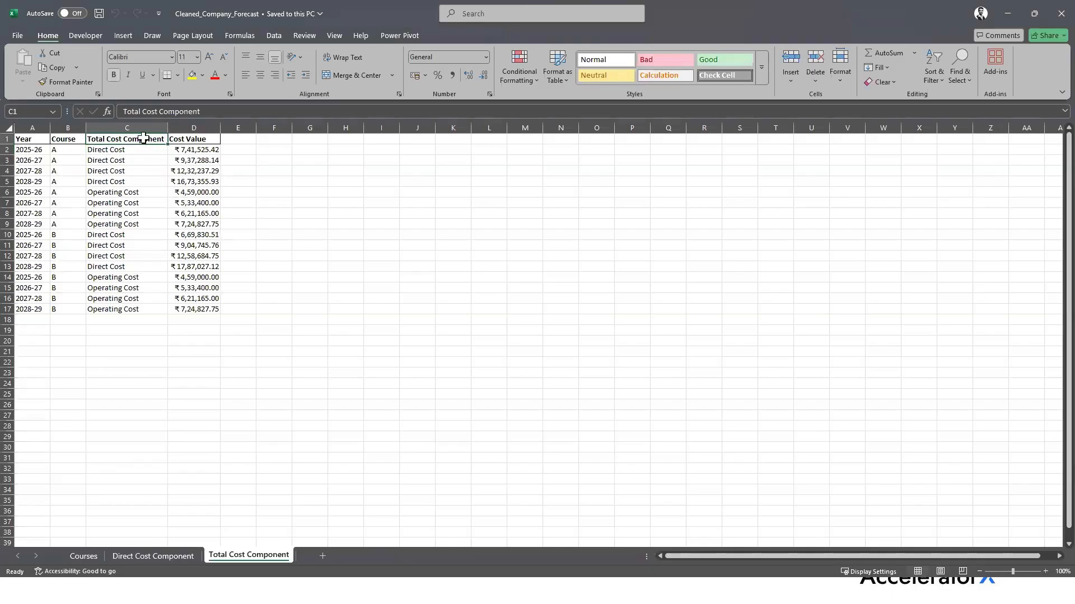
drag(130, 149, 118, 312)
click(120, 150)
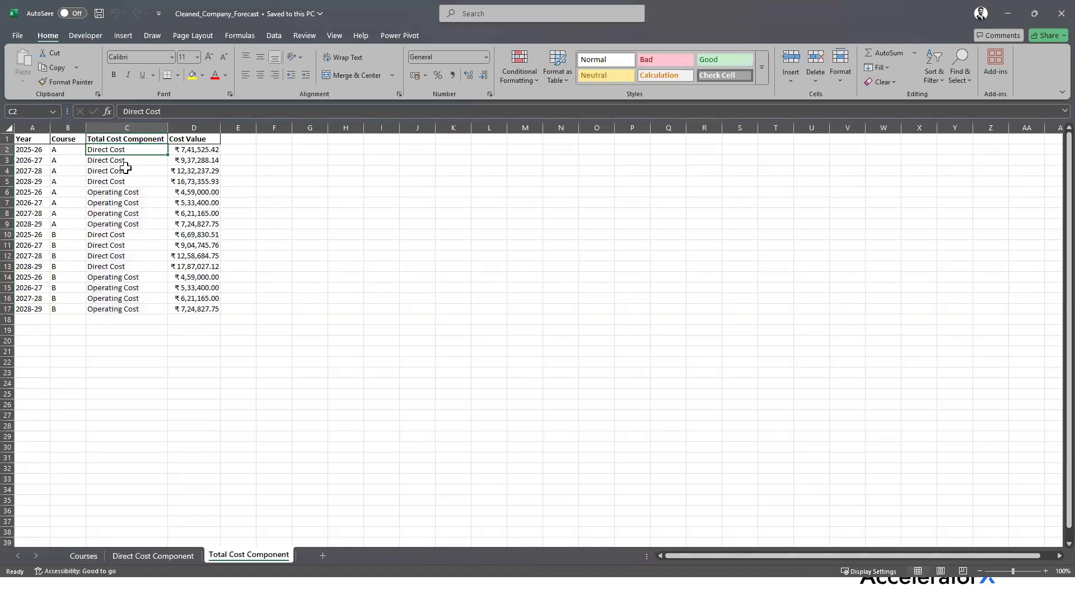
click(126, 192)
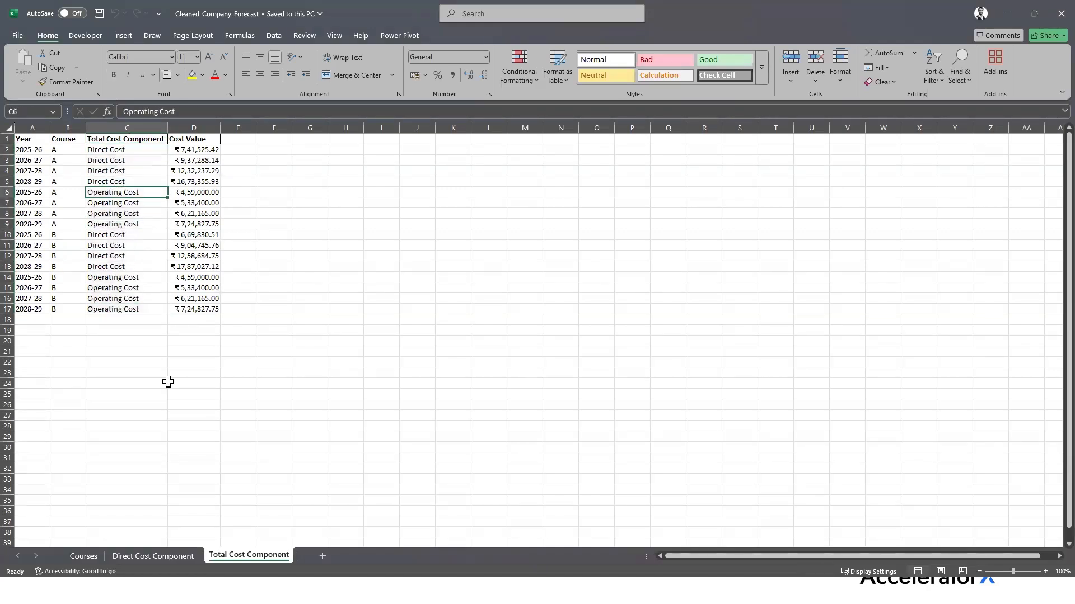
On the Direct Cost Component sheet, inspect Study Material, Platform Fee, Sales Commission, Instructor Fee entries, years and courses
click(142, 558)
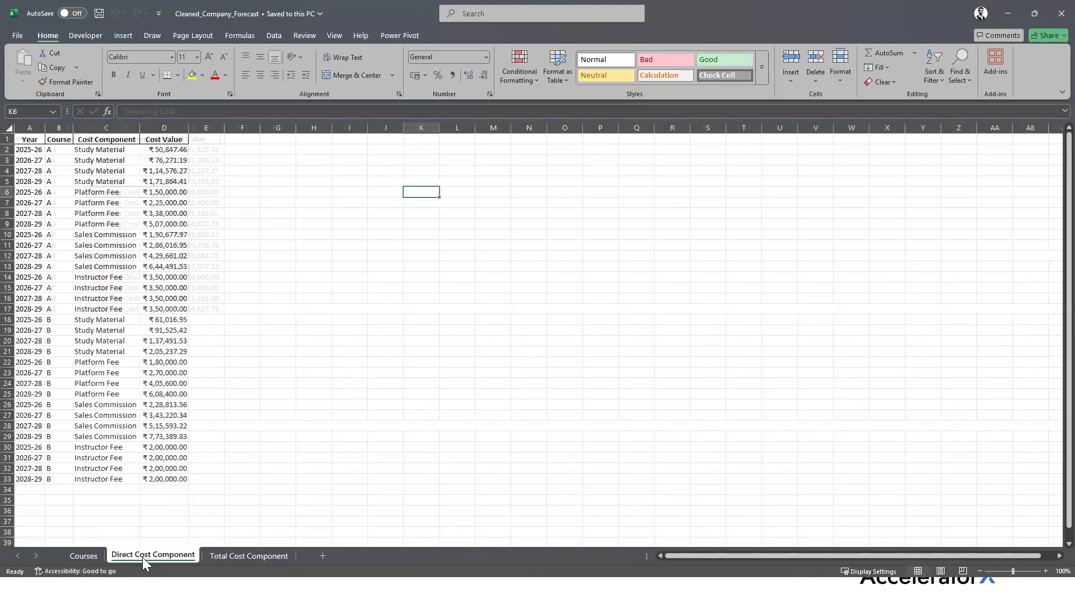
click(109, 147)
click(112, 139)
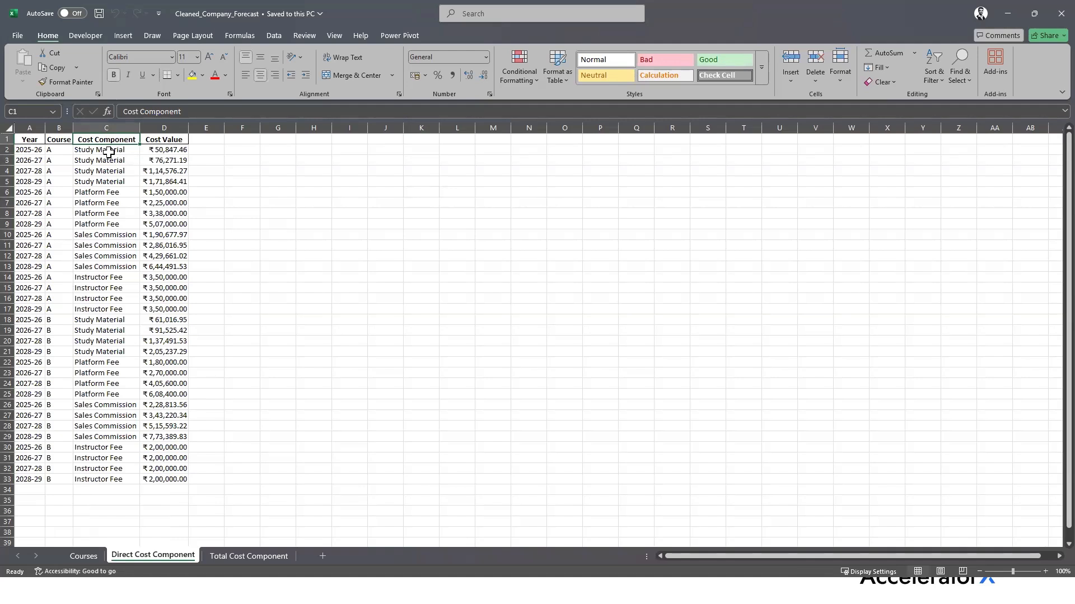
click(109, 151)
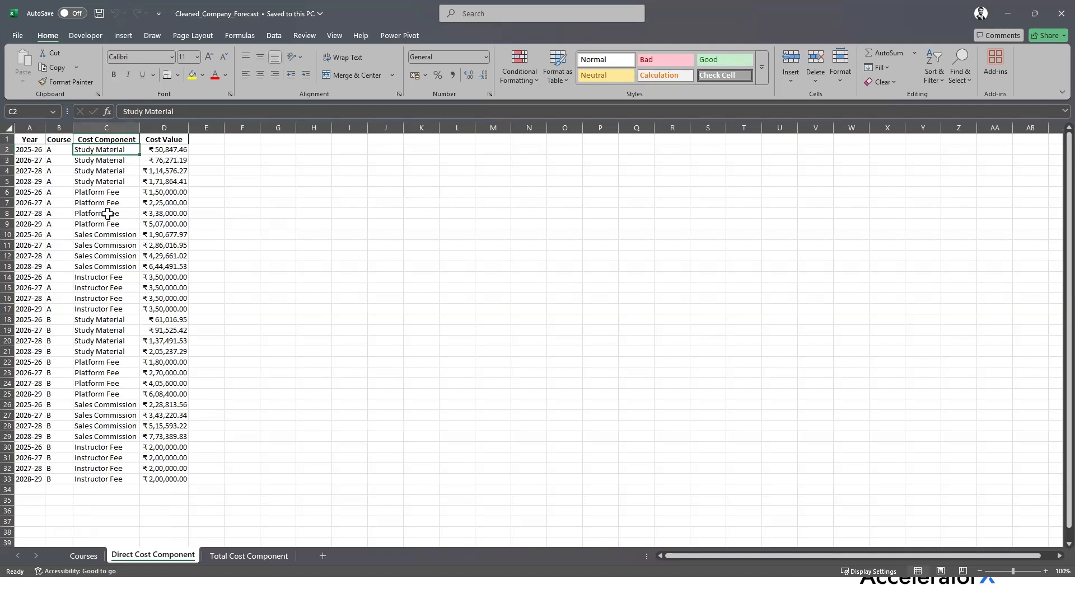
click(109, 193)
click(115, 235)
click(113, 278)
drag(101, 151, 98, 304)
drag(25, 150, 28, 305)
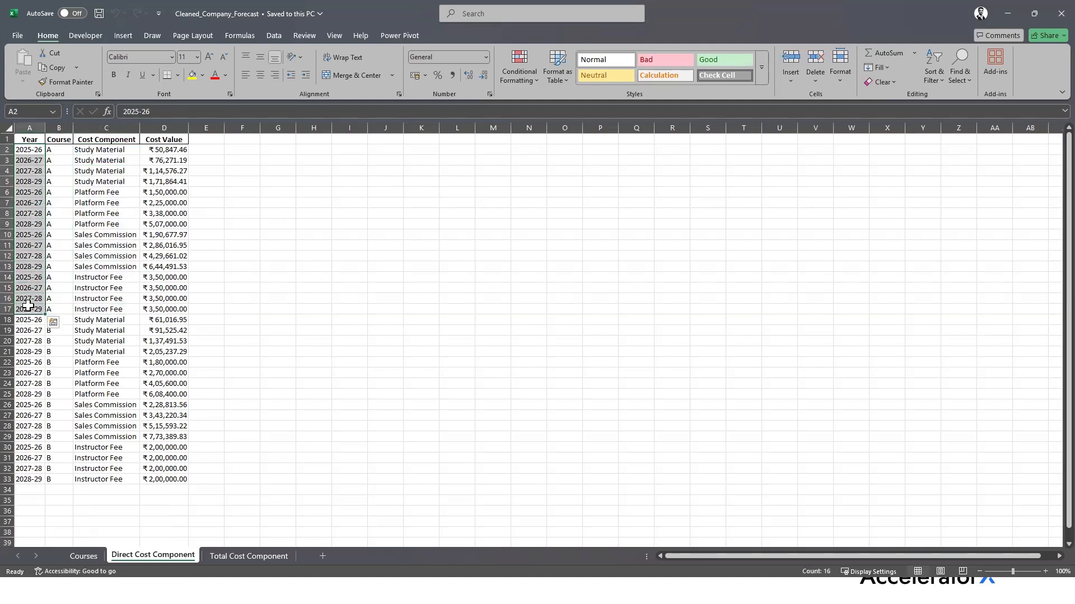
drag(57, 150, 57, 479)
click(258, 185)
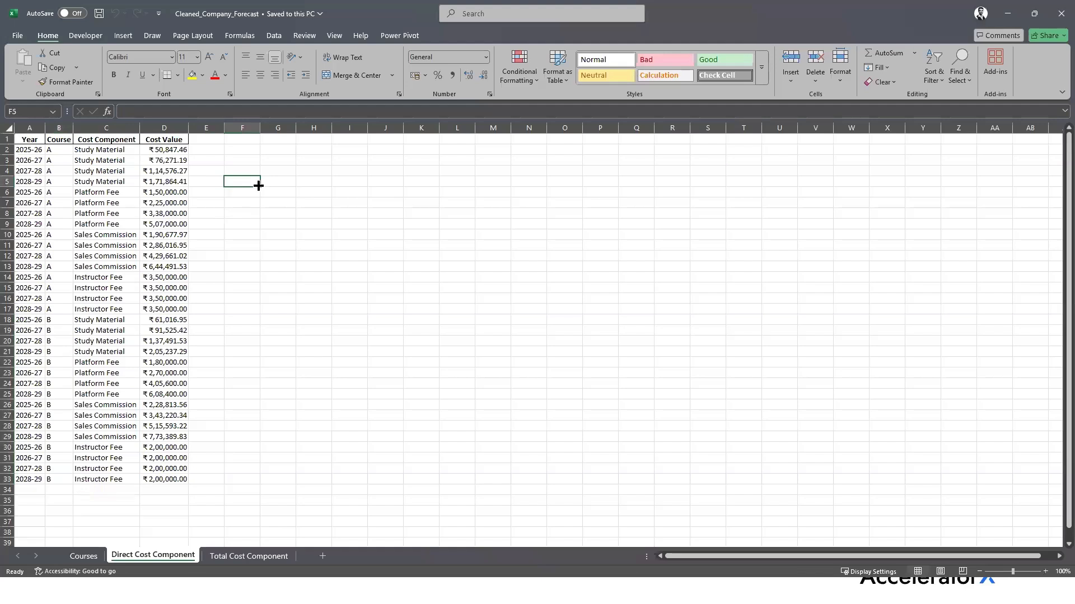
Check further years, the column C cost components and values D2–D4, then go to the agenda slides
scroll(258, 186, down, 3)
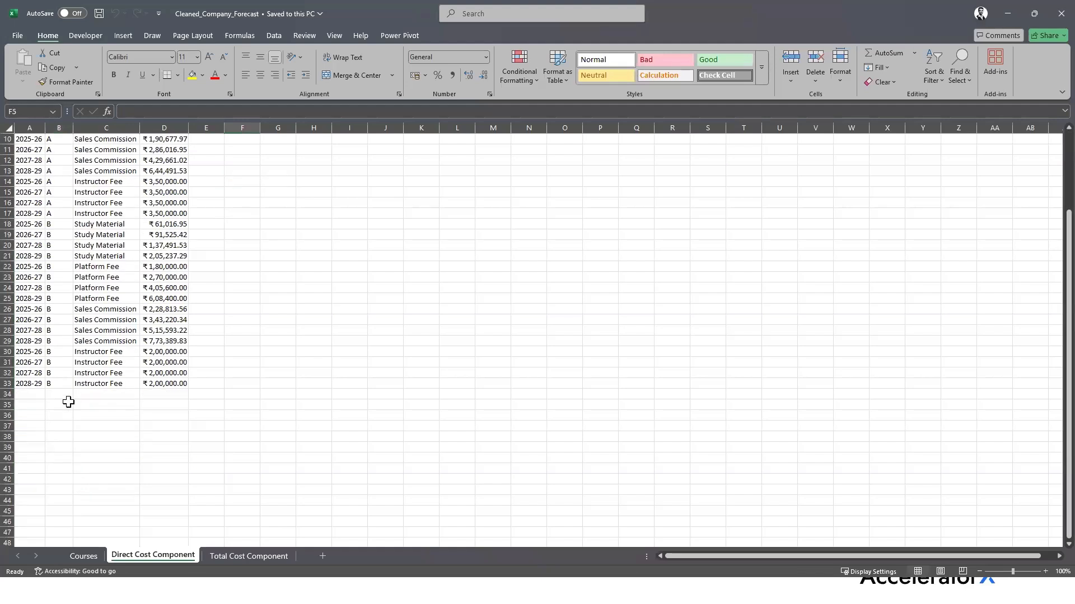
drag(34, 395, 37, 531)
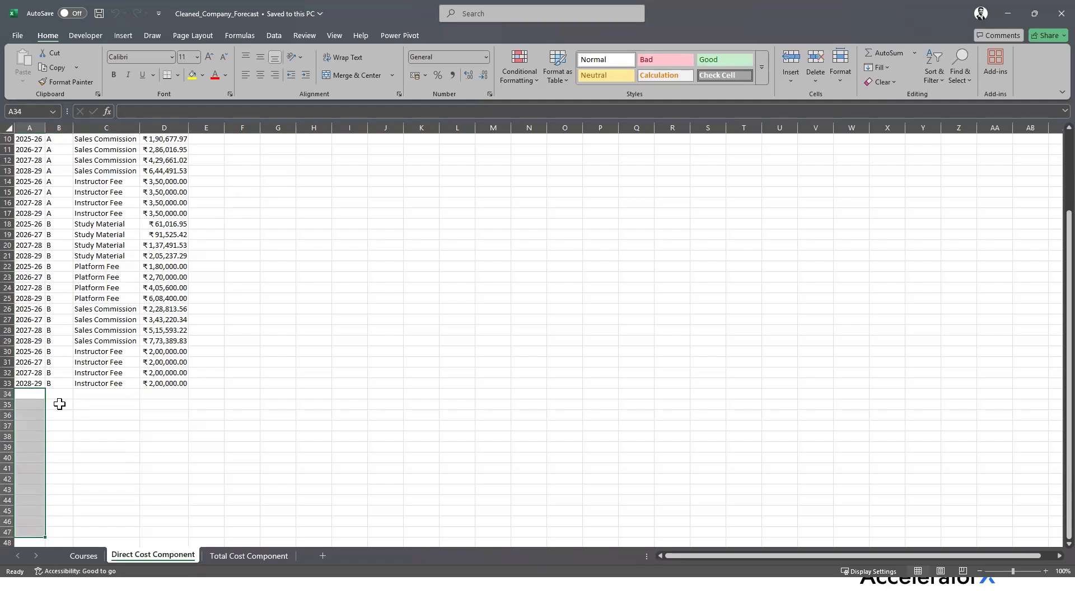
scroll(41, 450, up, 3)
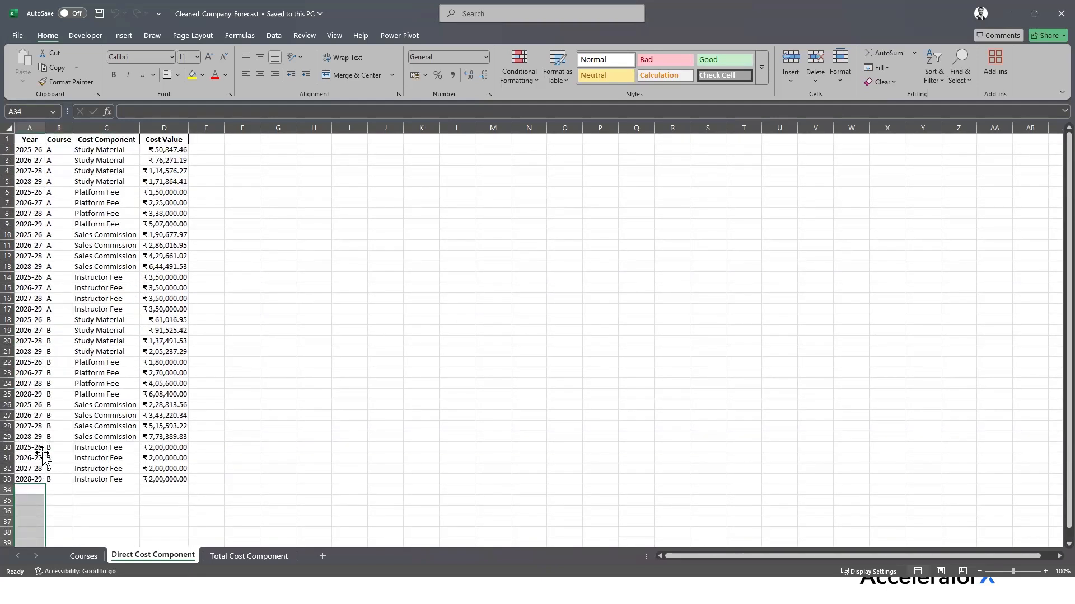
click(240, 402)
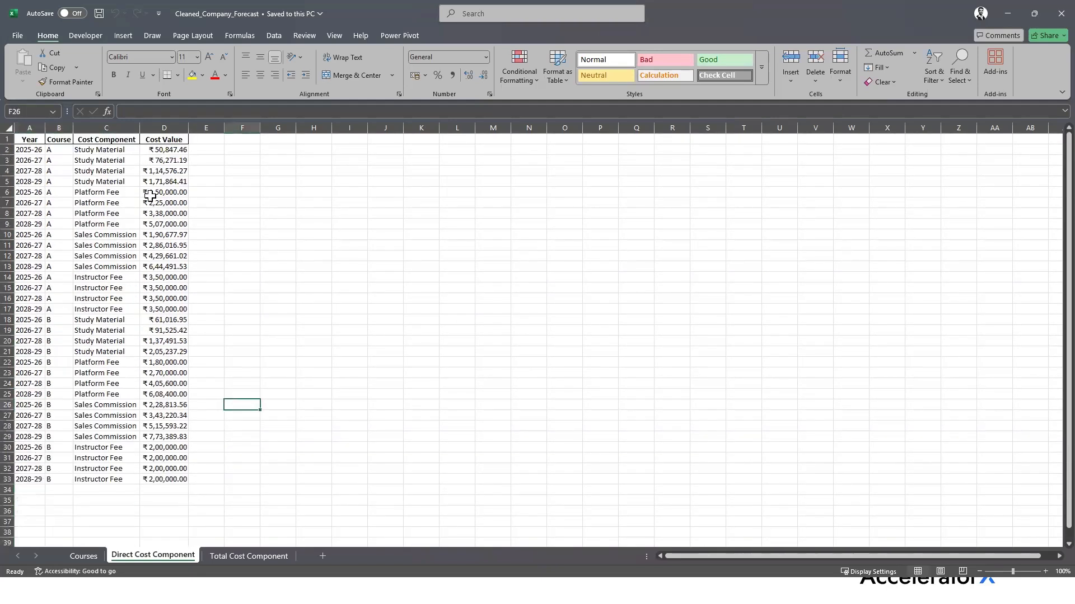
click(127, 147)
drag(127, 147, 128, 288)
click(167, 150)
click(167, 162)
click(176, 171)
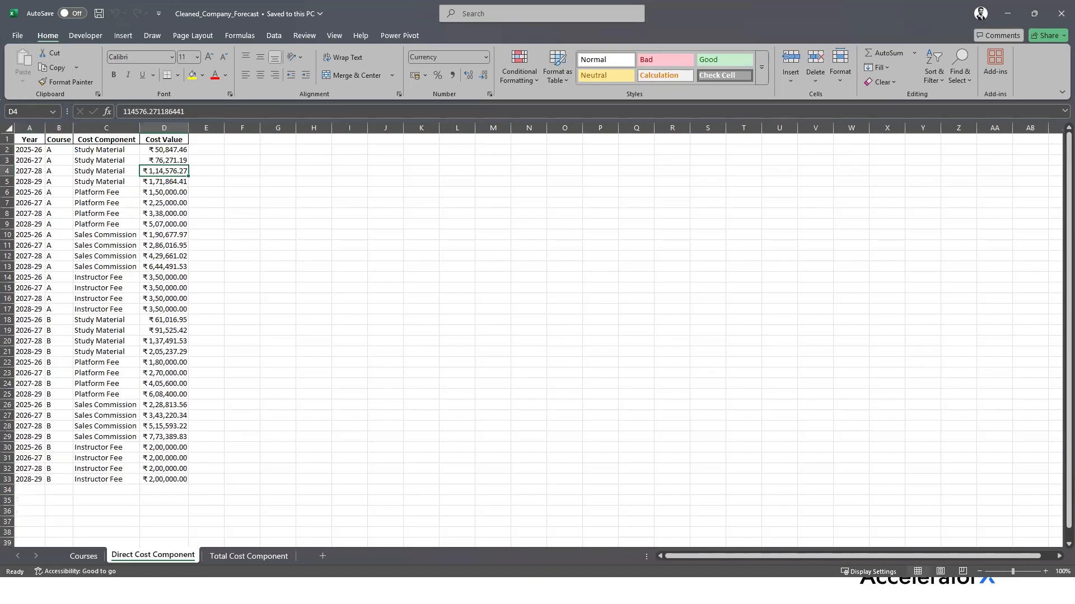
click(403, 560)
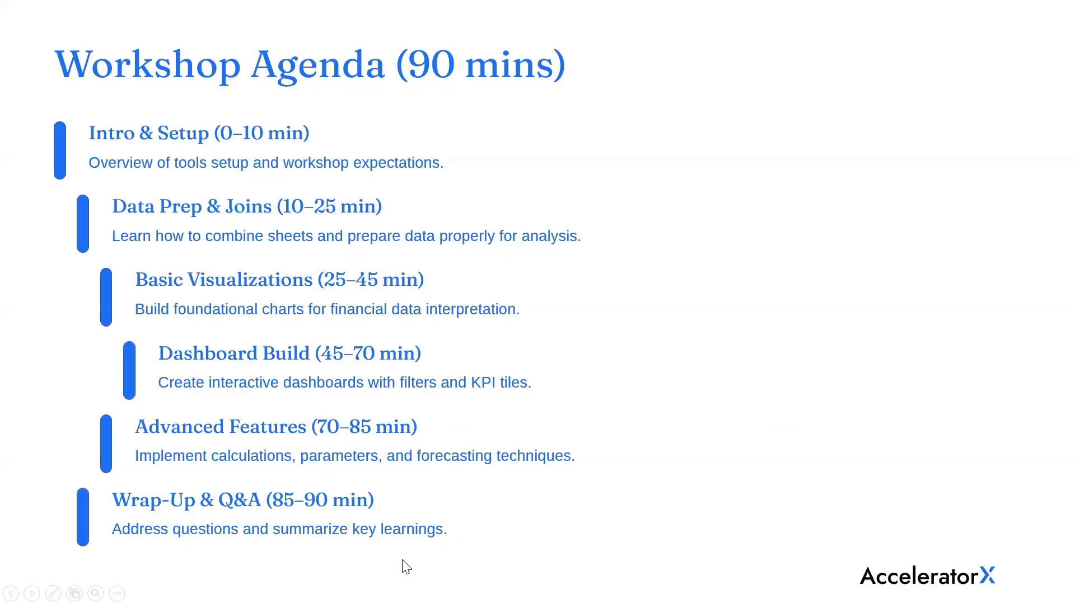
Leave the Workshop Agenda slide show for the Chrome window with Tableau's Sheet 1
click(365, 535)
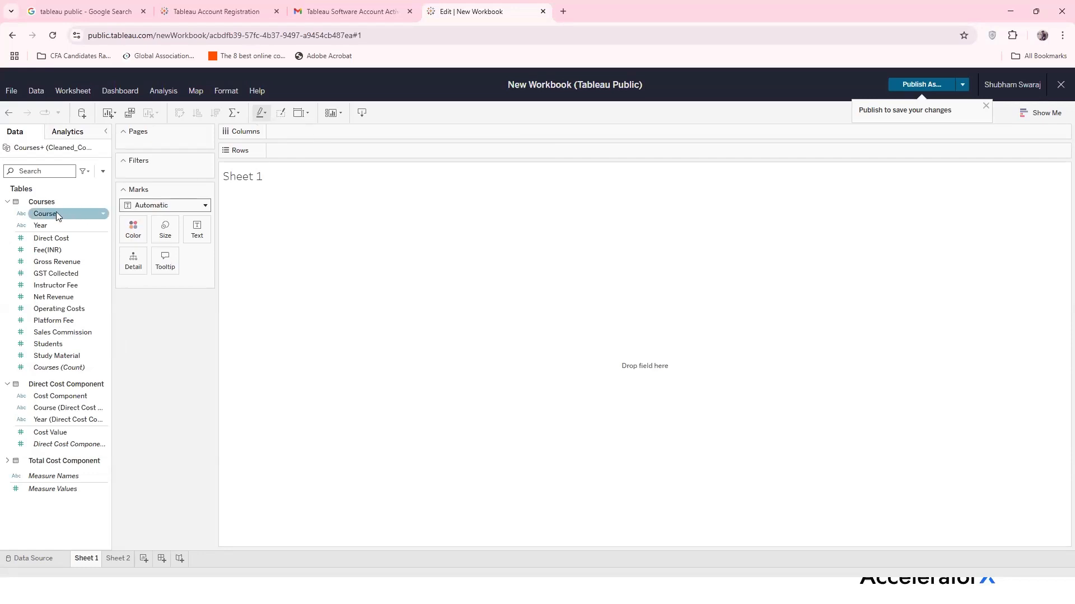
Drag the Courses Year field onto the Columns shelf of Sheet 1
click(47, 227)
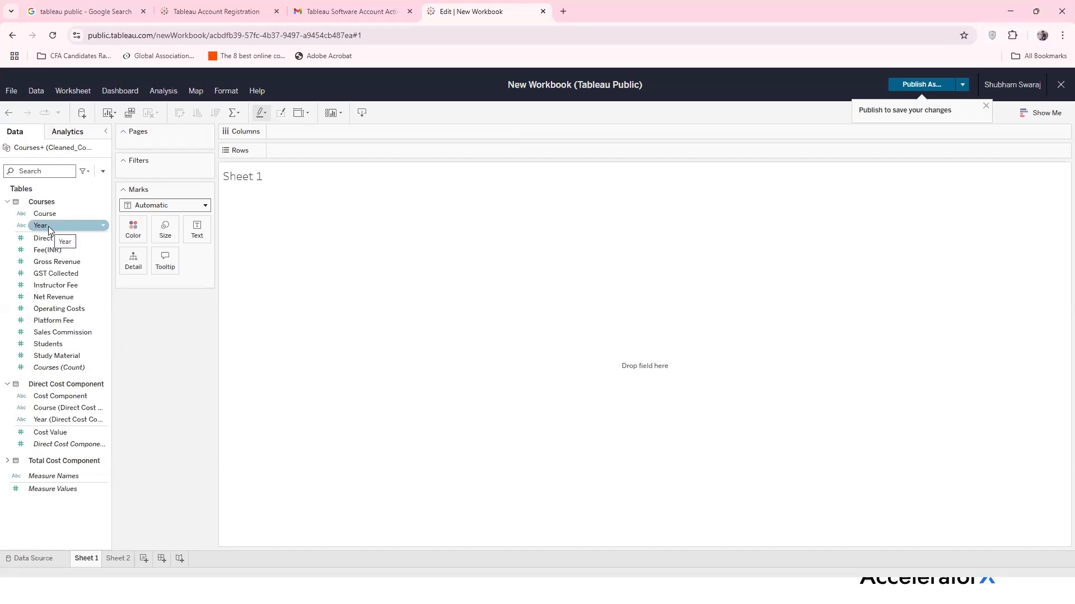
drag(49, 230, 335, 132)
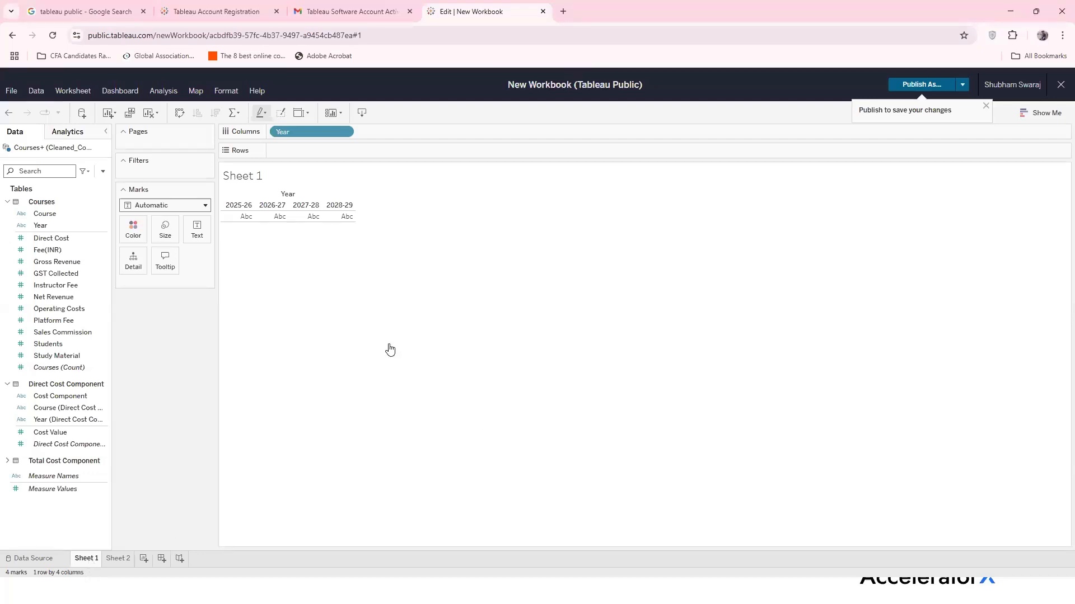
Rename Sheet 1 to 'Net Revenue'
double_click(85, 558)
click(345, 495)
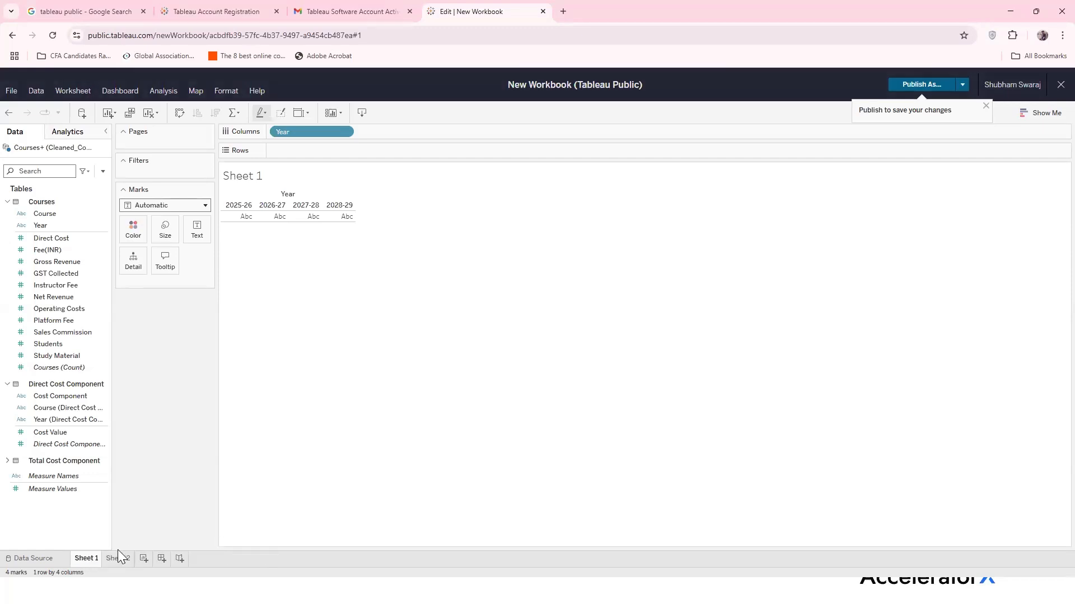
double_click(91, 559)
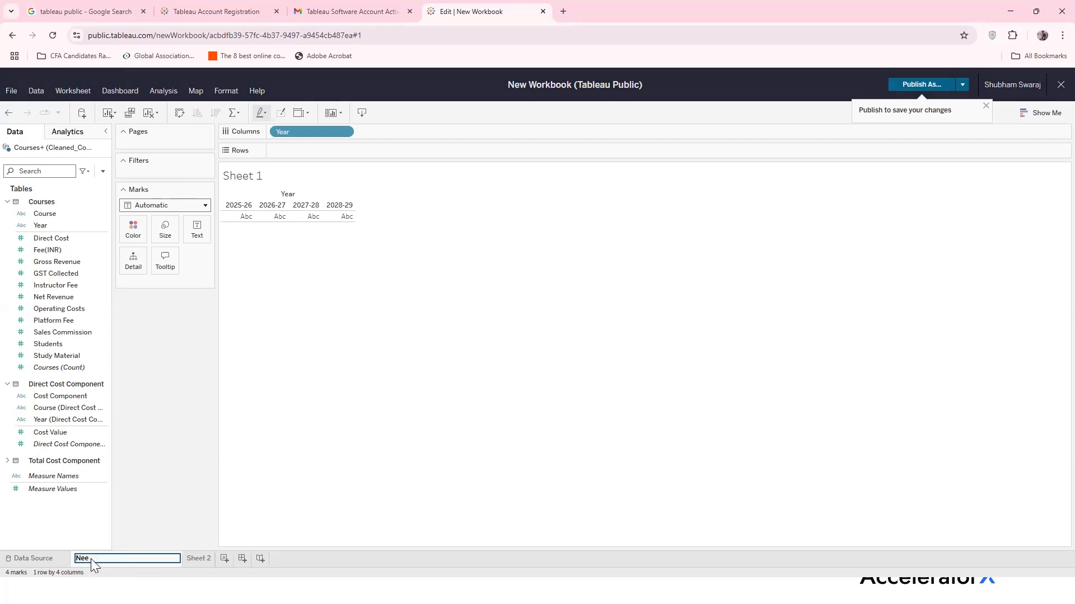
text(Net Revenye)
key(Return)
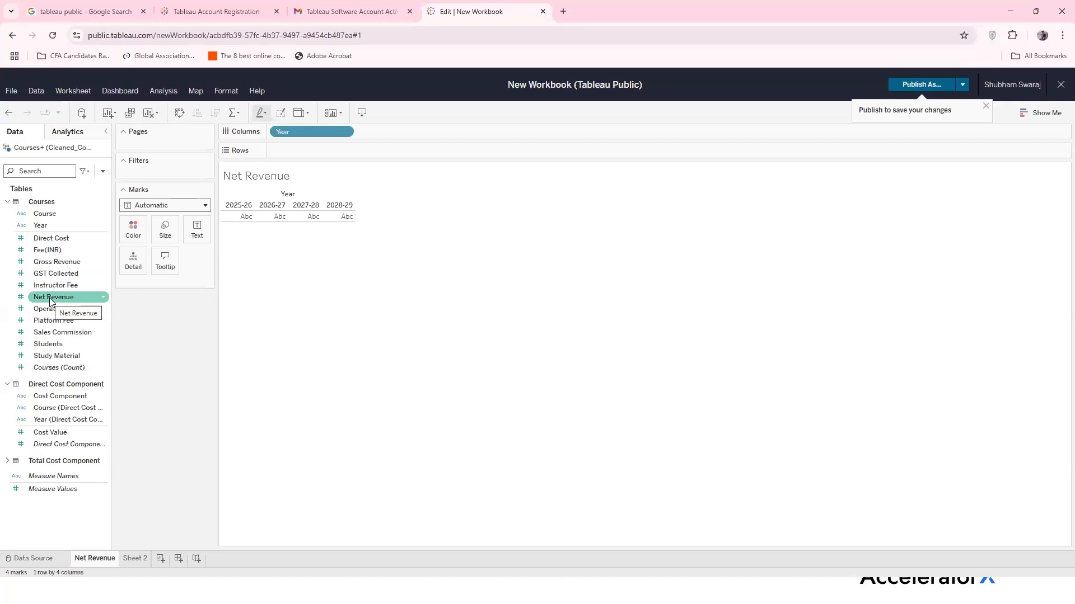
Put SUM(Net Revenue) on Rows and change the mark type to Line
drag(50, 301, 311, 151)
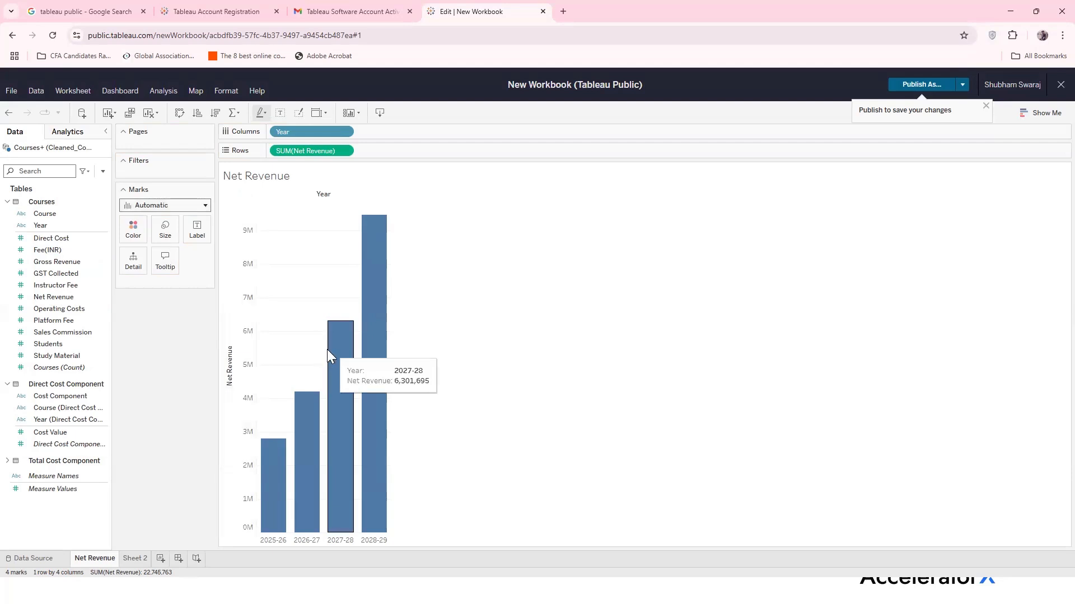
click(206, 206)
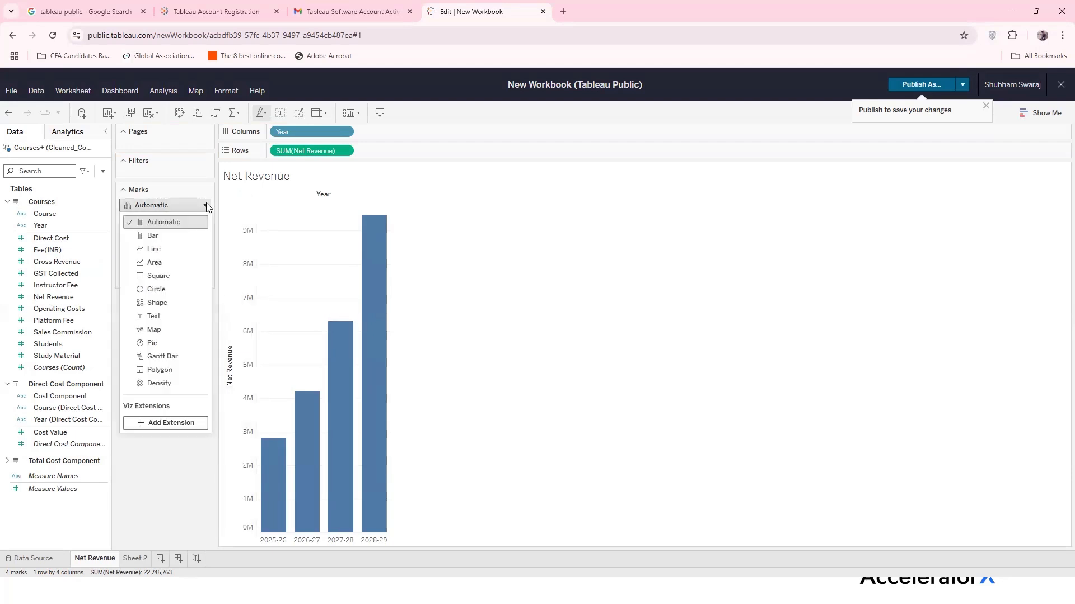
click(177, 248)
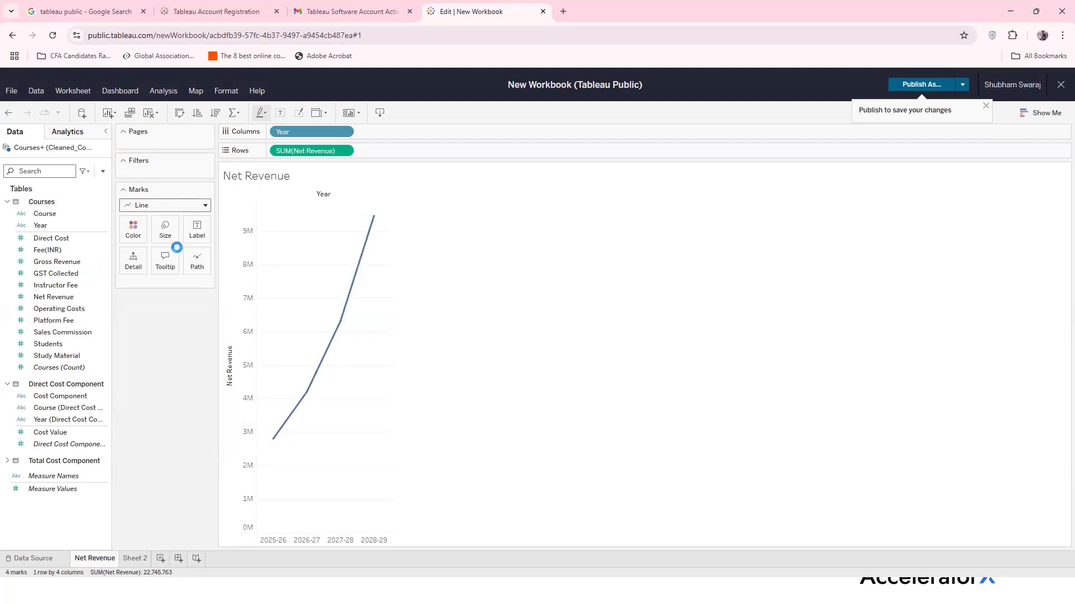
mouse_move(307, 404)
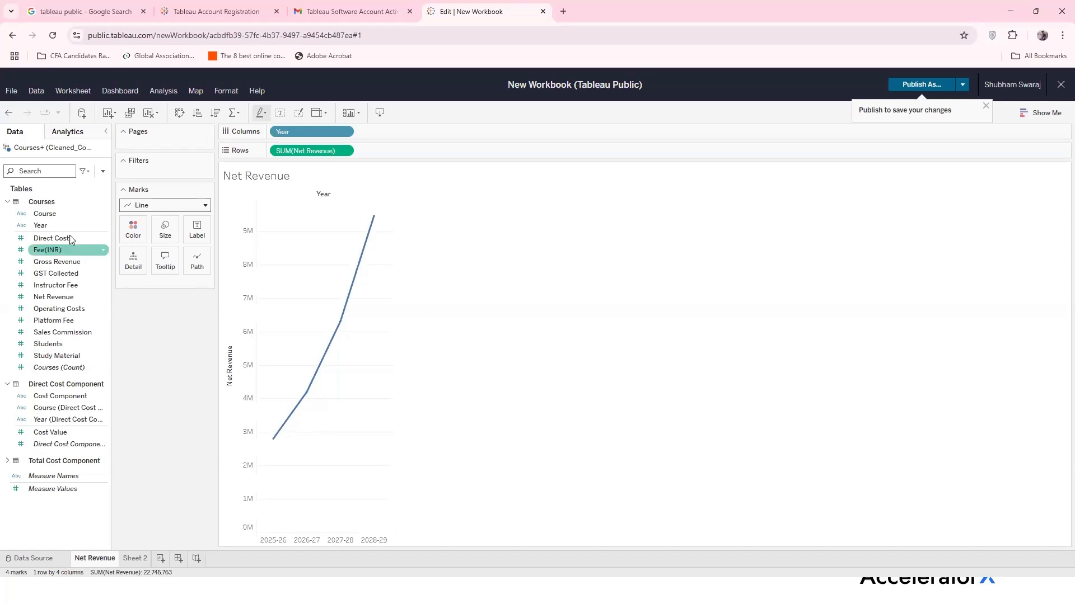
Colour the Net Revenue line by Course, giving separate lines for Course A and B
click(56, 217)
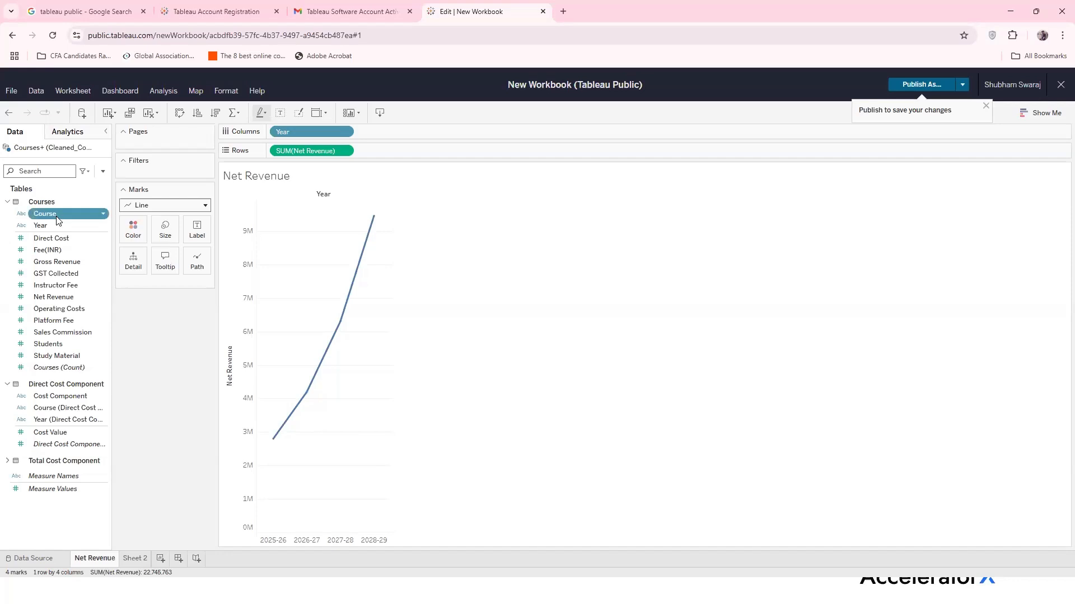
drag(56, 220, 134, 229)
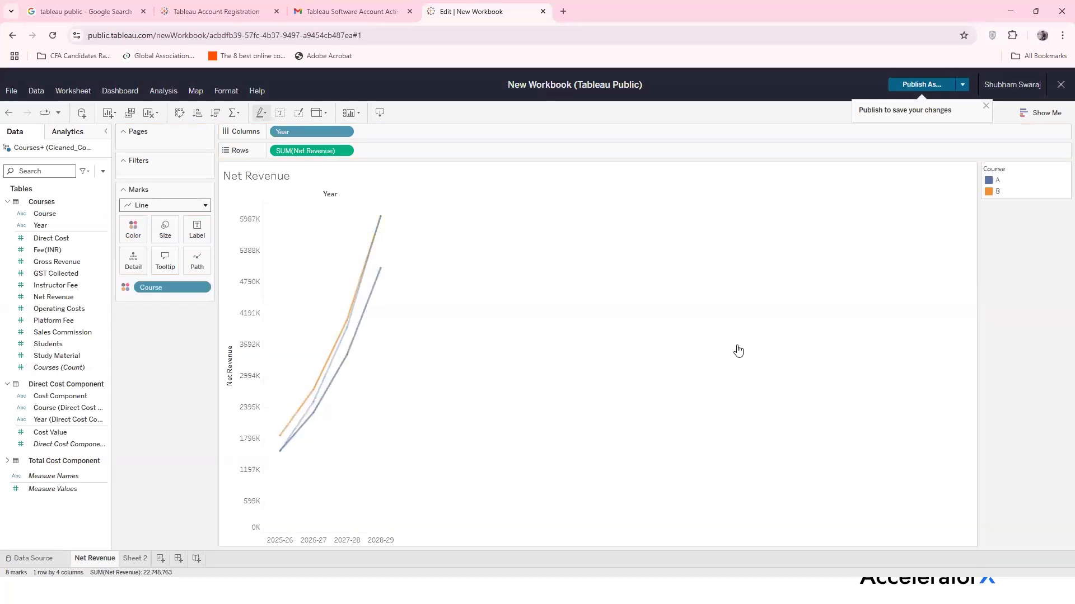
mouse_move(302, 426)
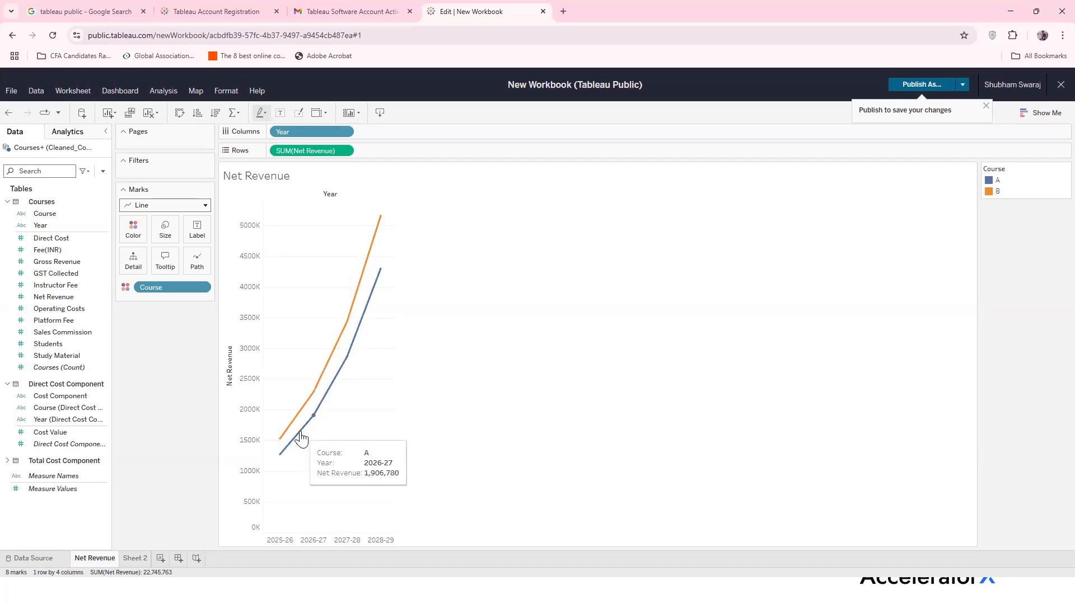
mouse_move(376, 291)
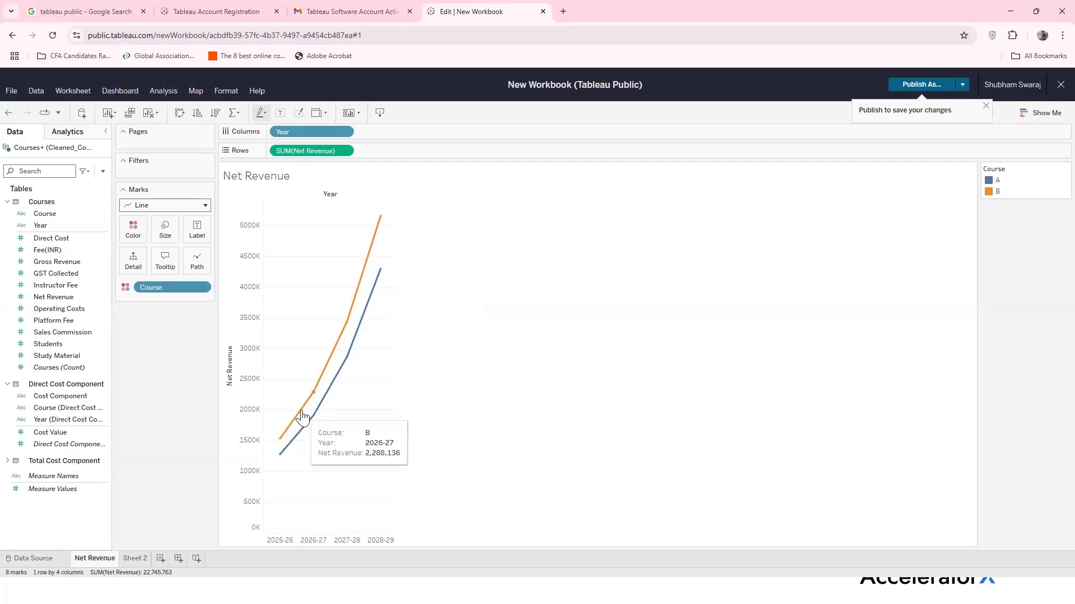
mouse_move(340, 340)
mouse_move(367, 273)
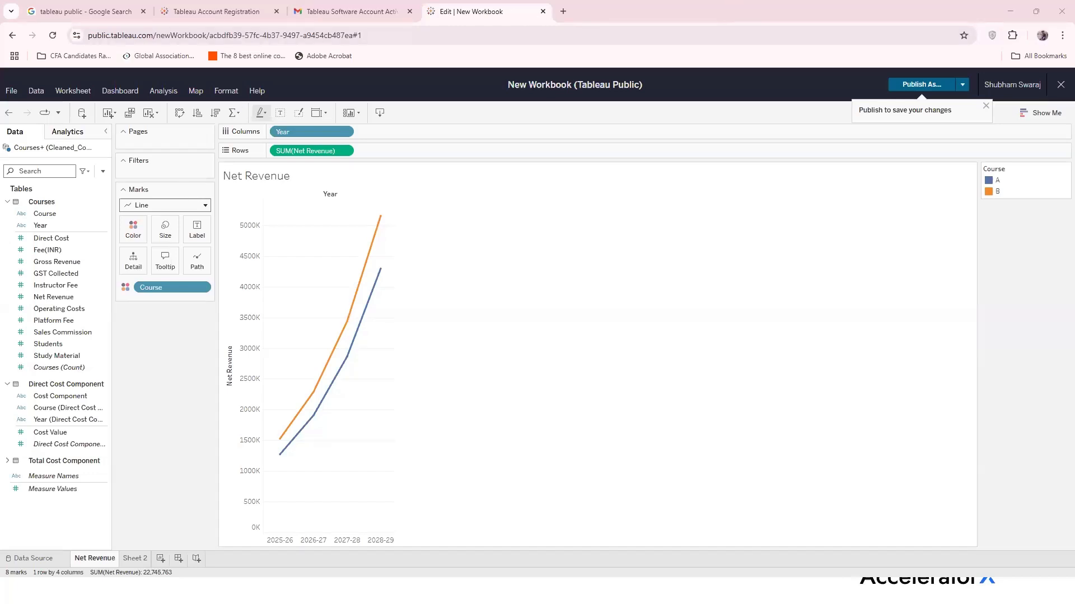
On Sheet 2, chart SUM(Students) by Year as bars
click(133, 560)
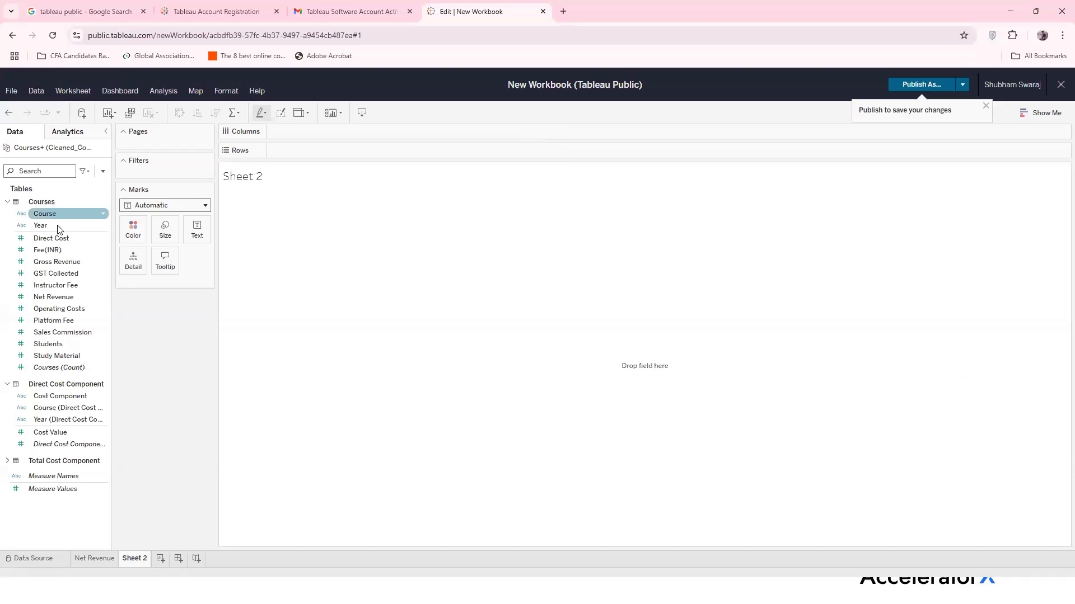
drag(56, 227, 303, 131)
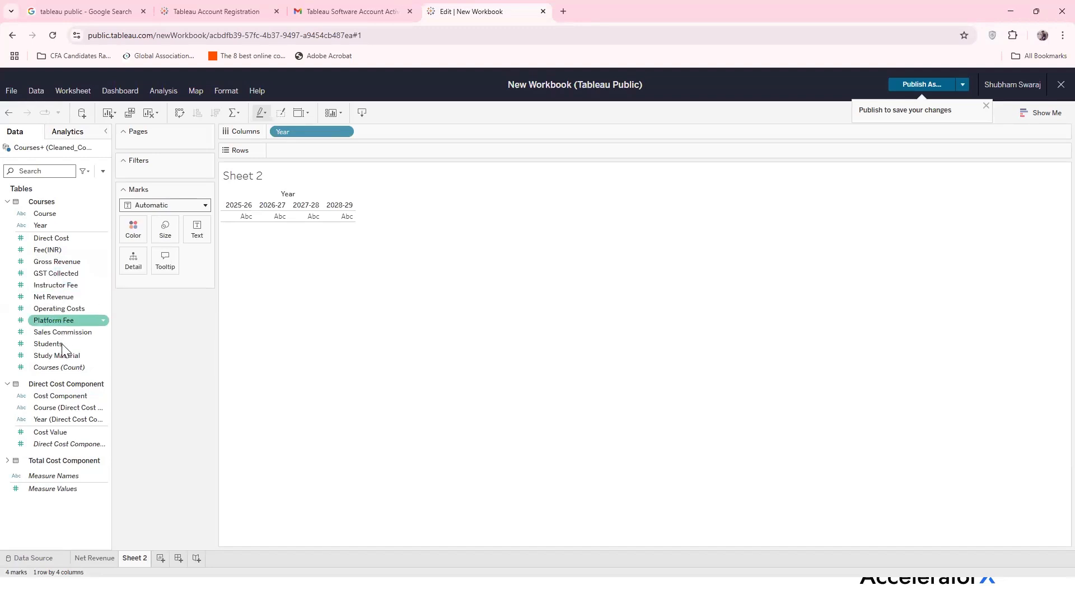
drag(61, 344, 307, 151)
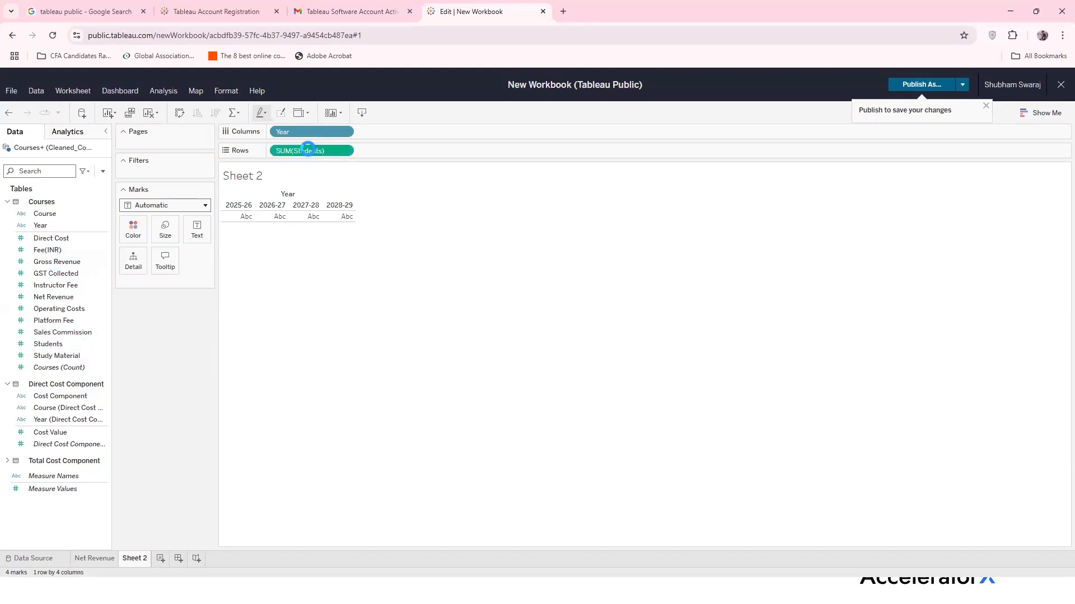
mouse_move(317, 424)
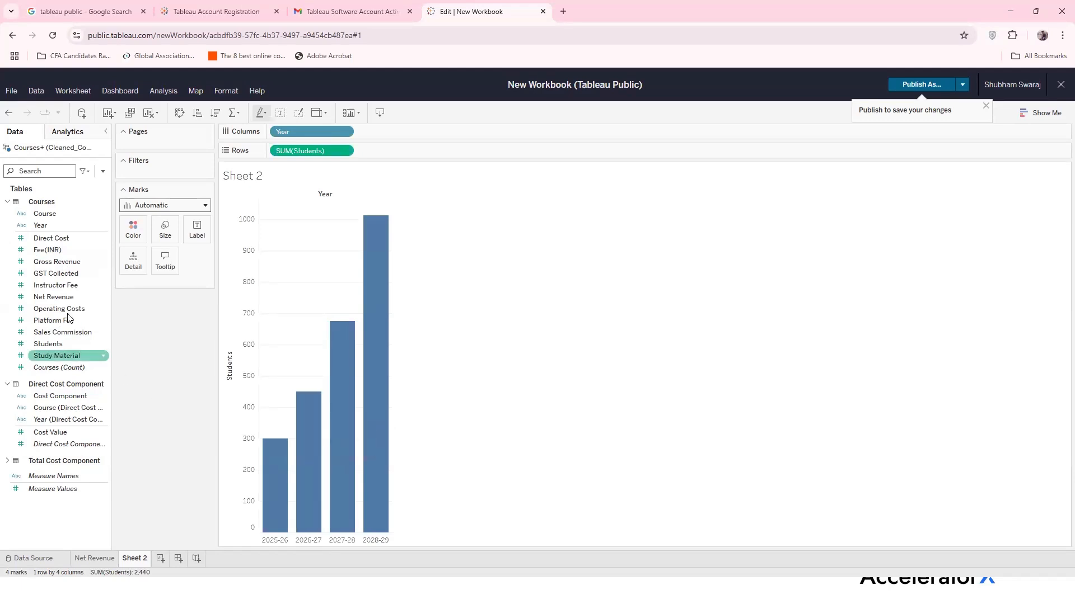
Add SUM(Net Revenue) to Rows beside SUM(Students) as a second bar chart
drag(63, 301, 416, 151)
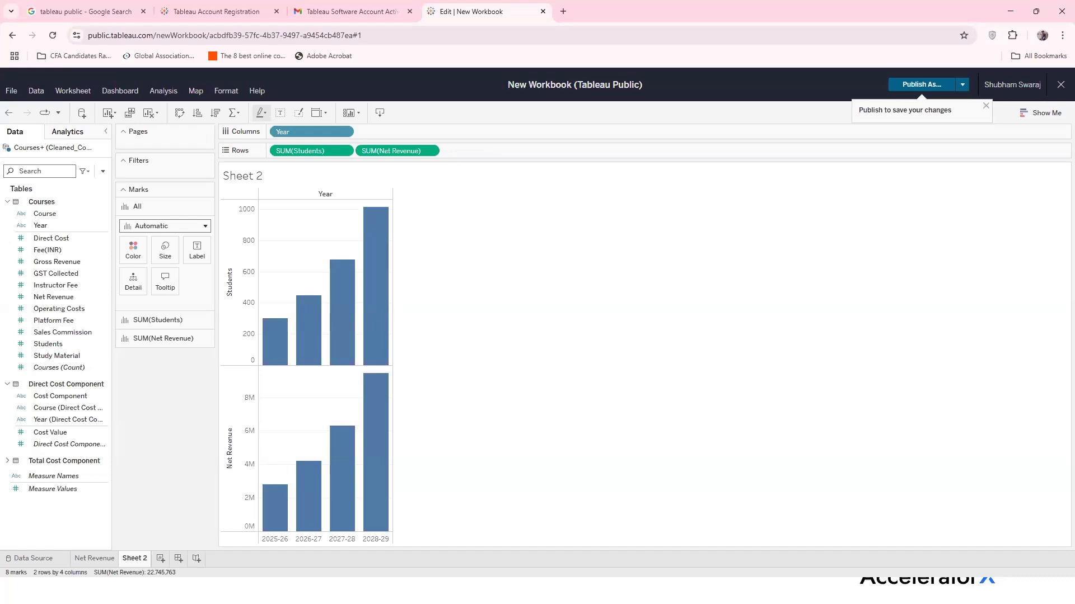
click(388, 150)
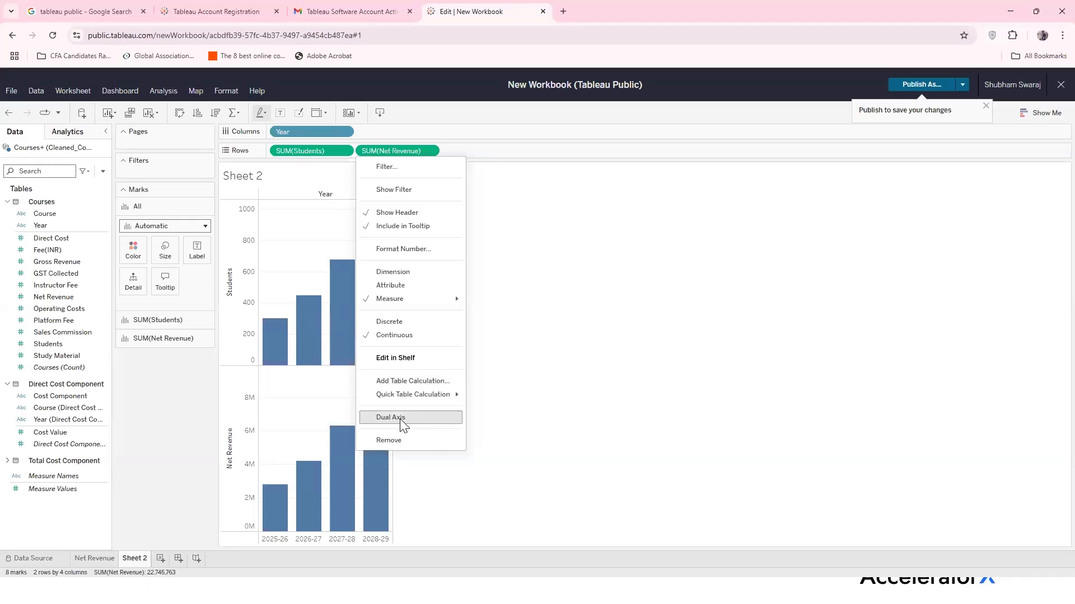
Set SUM(Net Revenue) to Dual Axis, overlaying it on Students in one chart
click(591, 306)
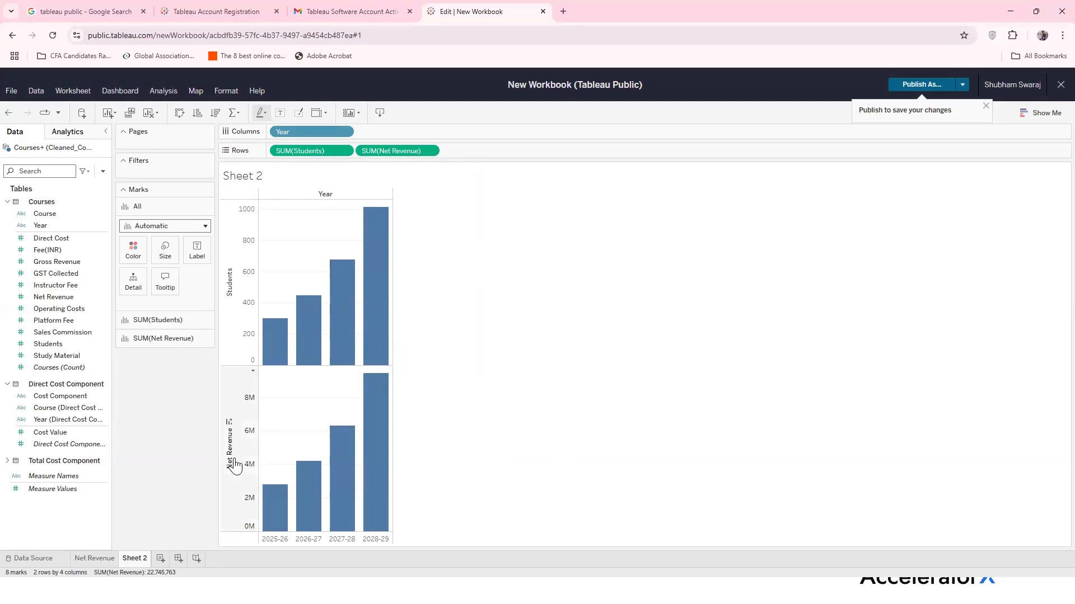
right_click(410, 150)
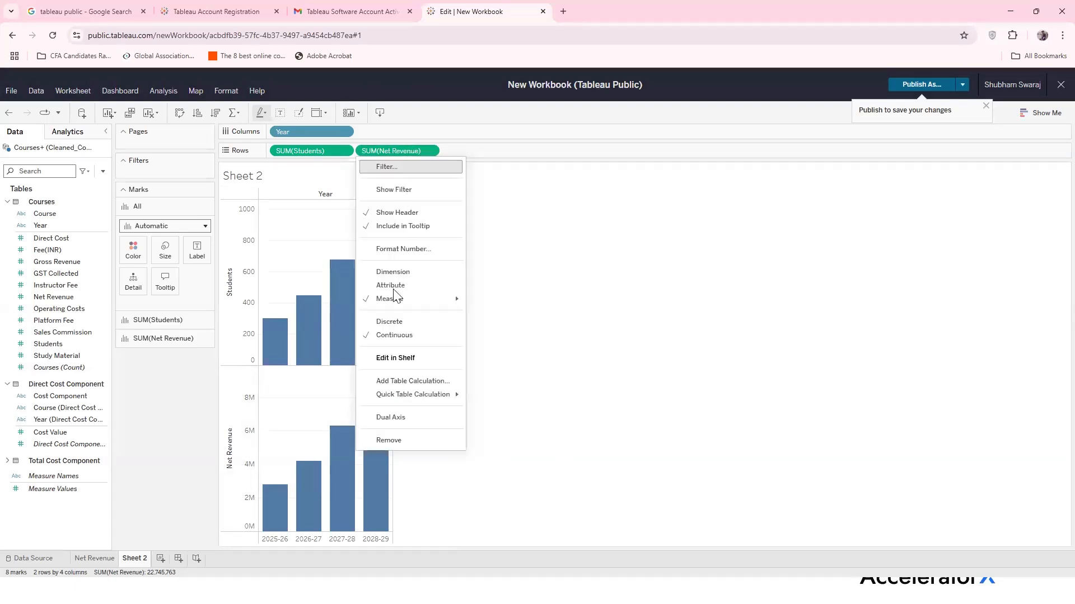
click(403, 414)
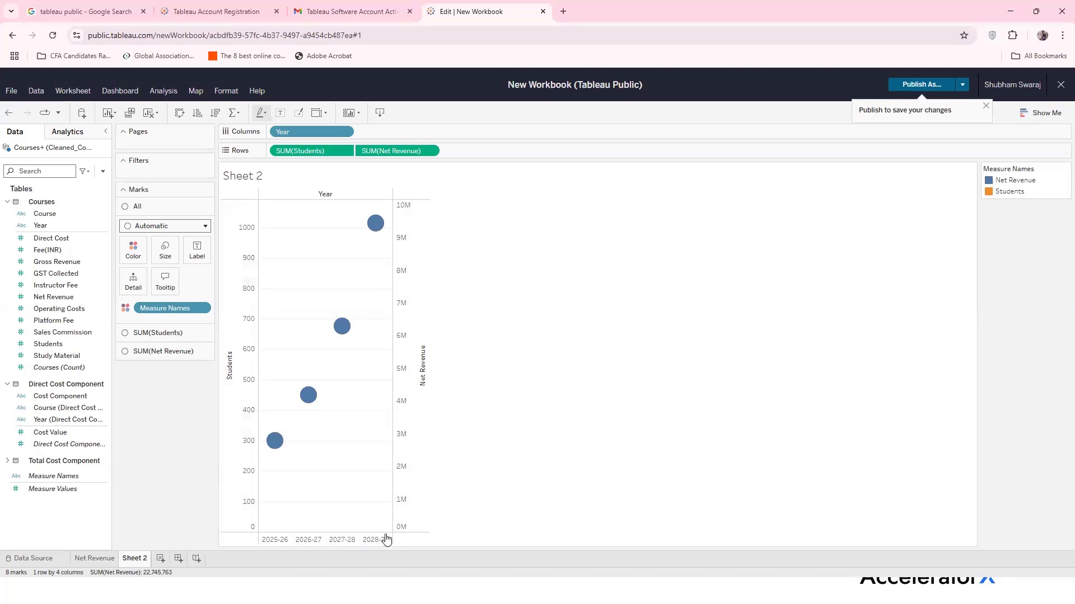
mouse_move(277, 442)
mouse_move(302, 404)
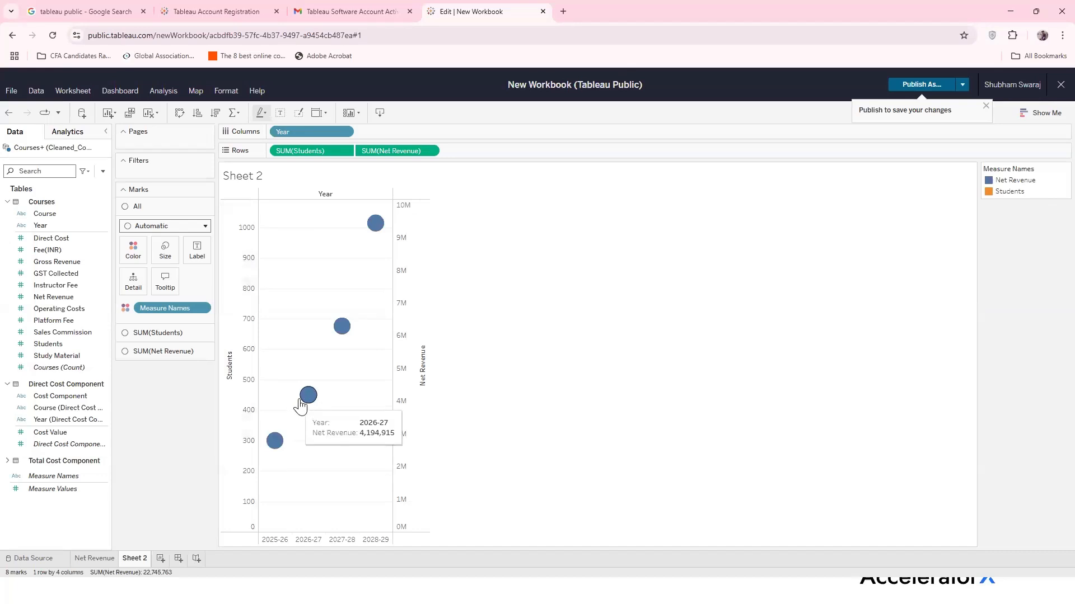
mouse_move(375, 227)
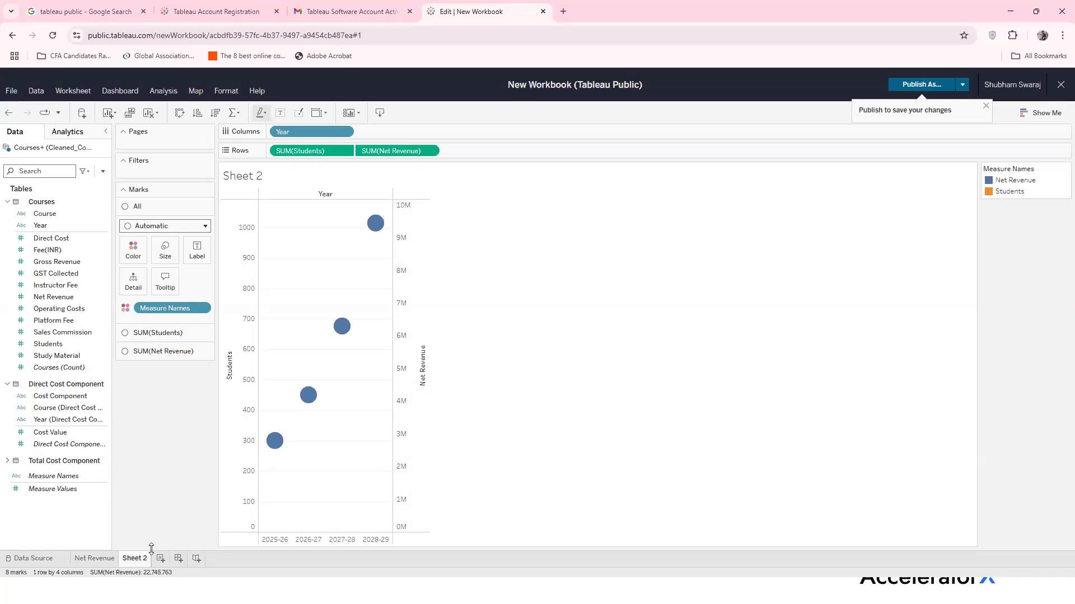
Rename Sheet 2 to 'No of Students and Net Revenue' and add a new blank Sheet 3
double_click(132, 558)
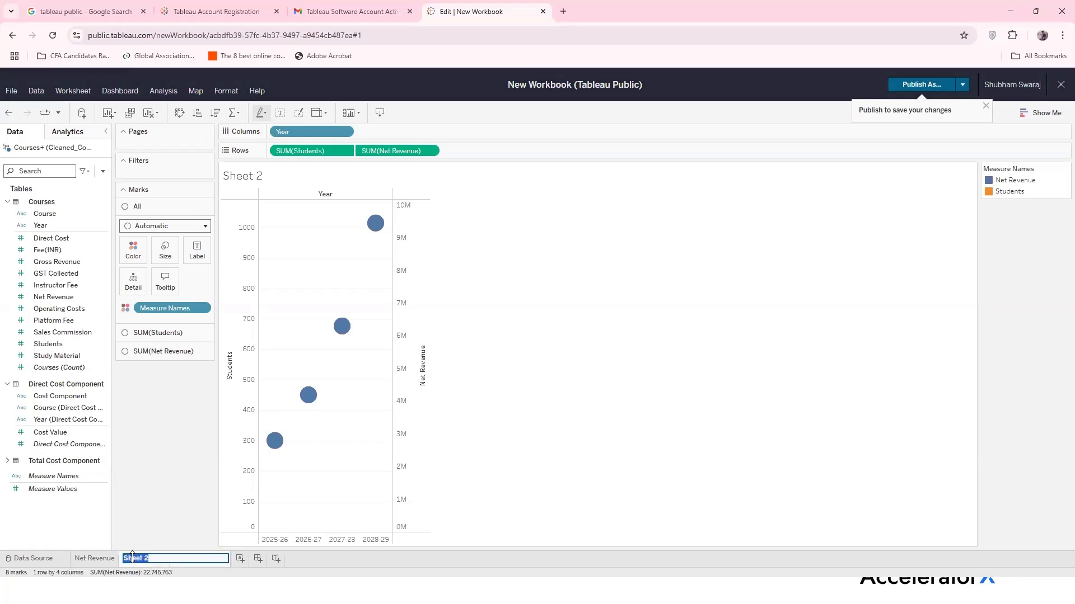
text(Nu)
text( of Su)
text(tudenws)
key(BackSpace)
text(ts and Net Revenue)
key(Return)
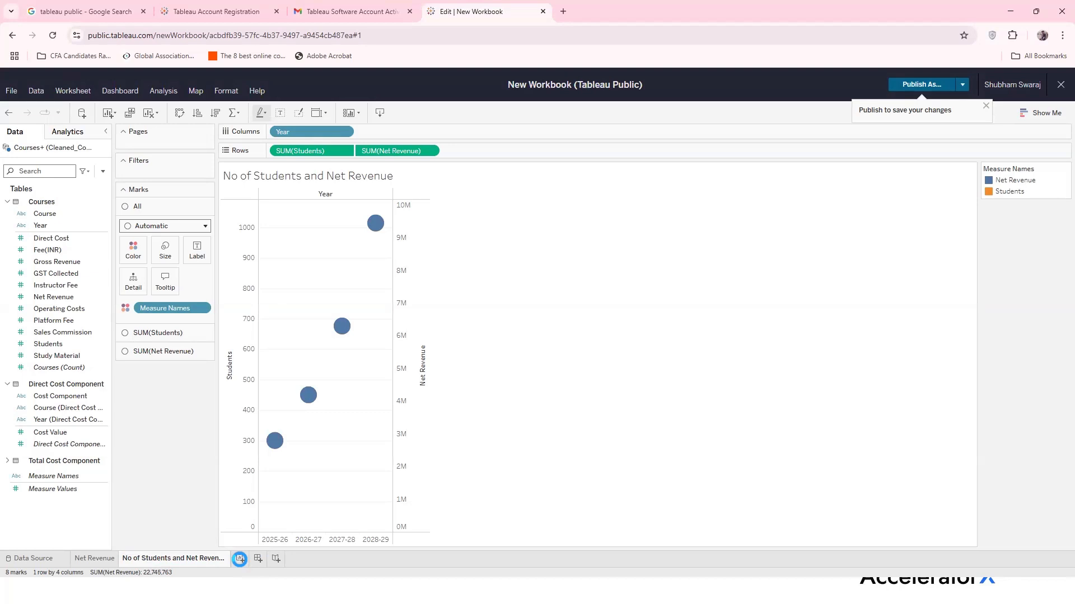
click(240, 559)
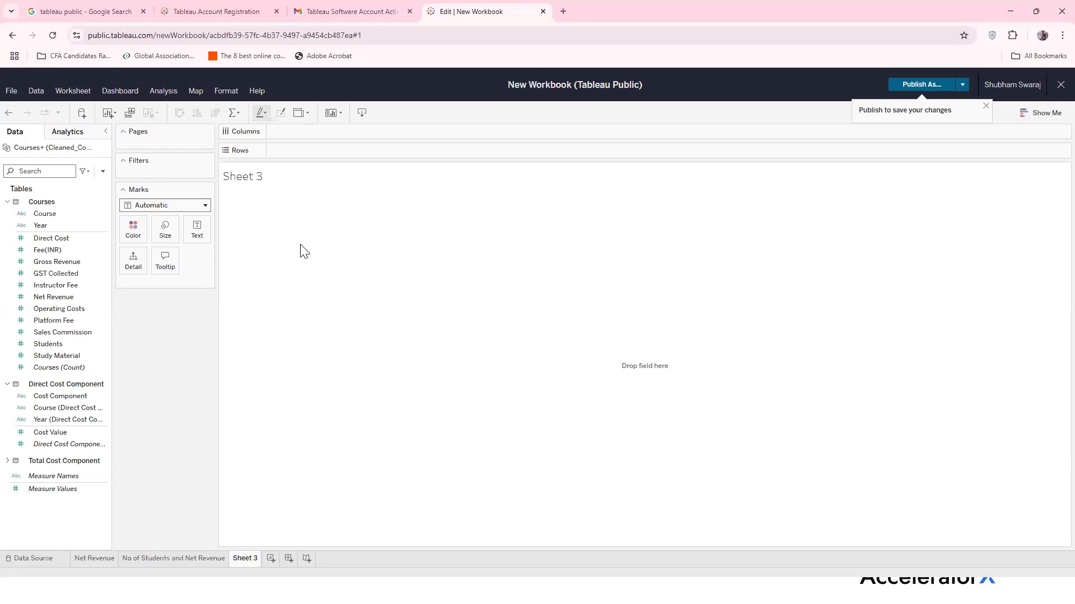
Chart SUM(Cost Value) by Year on Sheet 3, then check the 2025-26 Study Material cost in Excel
click(55, 225)
drag(122, 210, 307, 129)
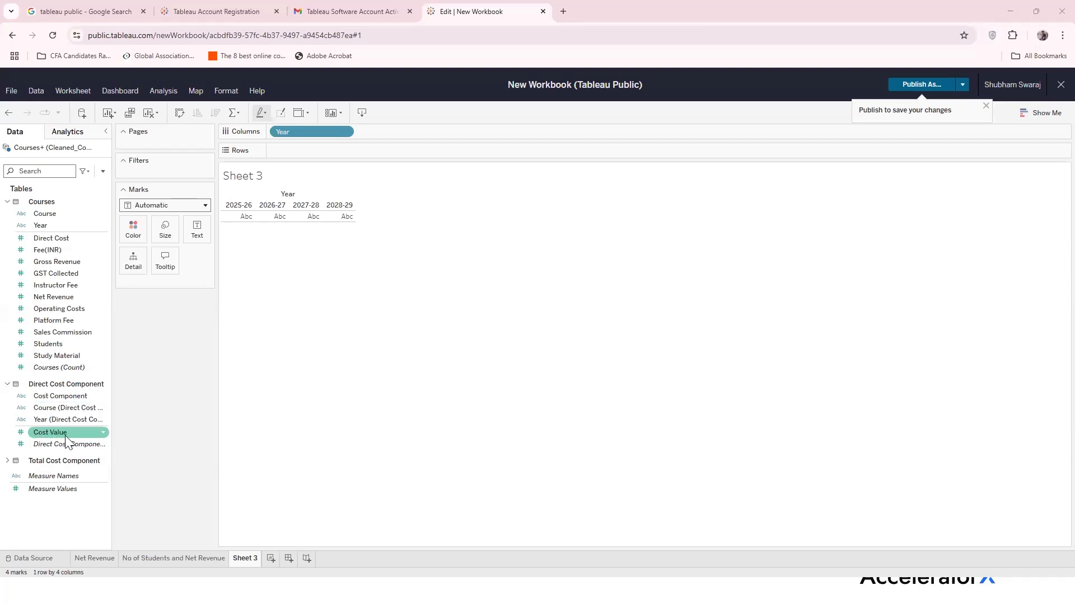
drag(66, 441, 327, 148)
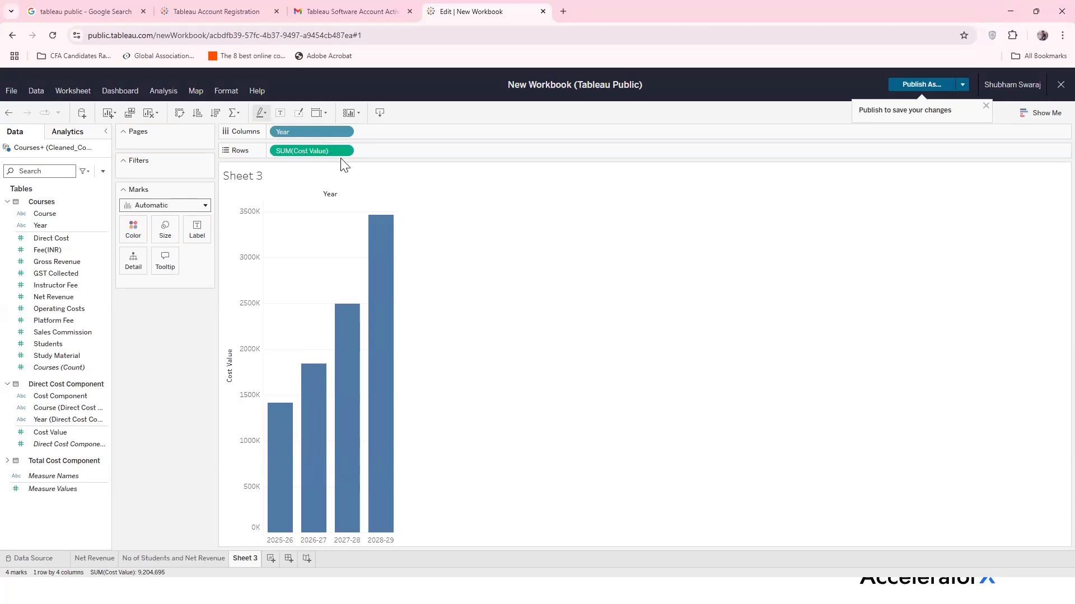
mouse_move(276, 489)
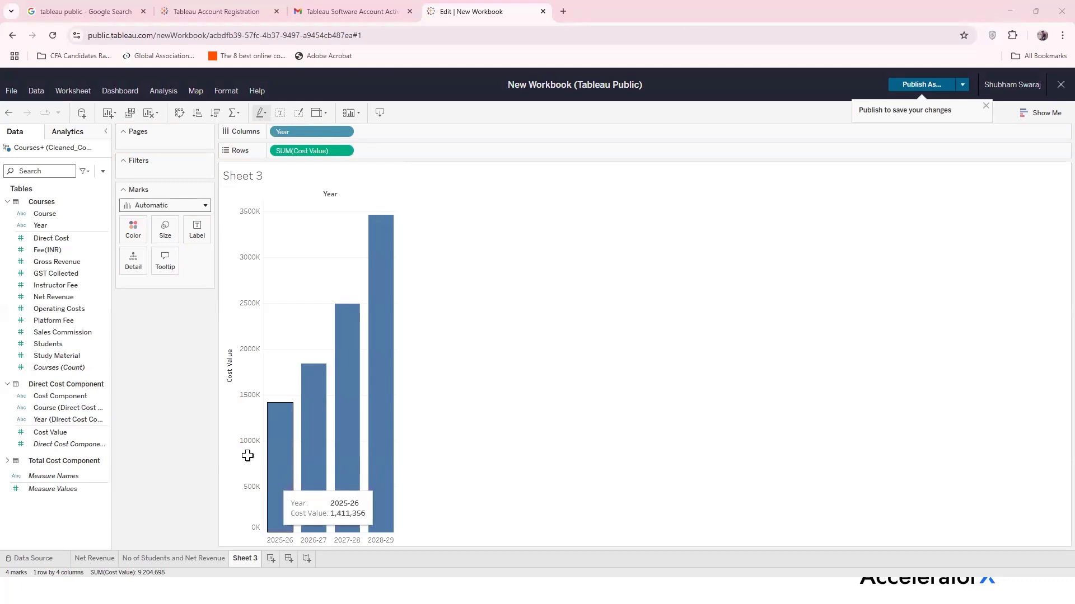
key(alt+Tab)
click(171, 149)
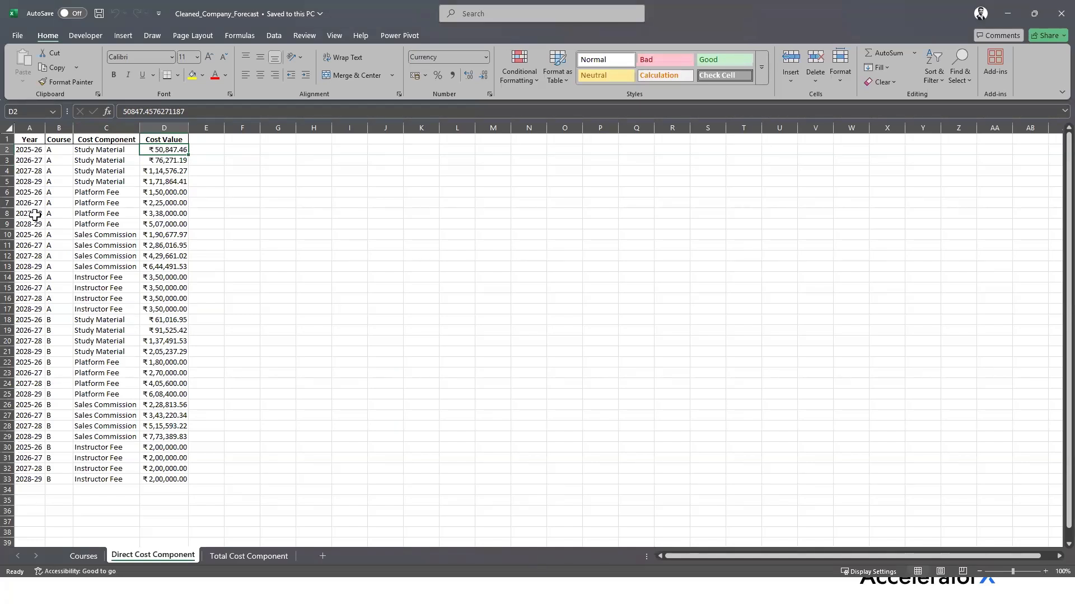
Check the 2025-26 Platform Fee cost in Excel, then return to Tableau's Cost Value chart
click(162, 193)
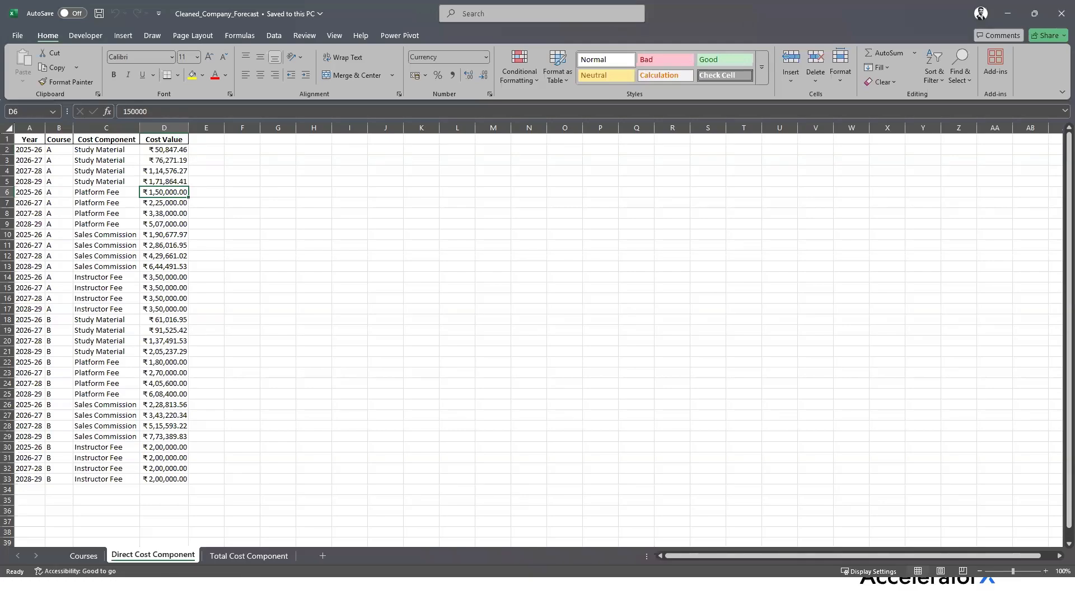
key(alt+Tab)
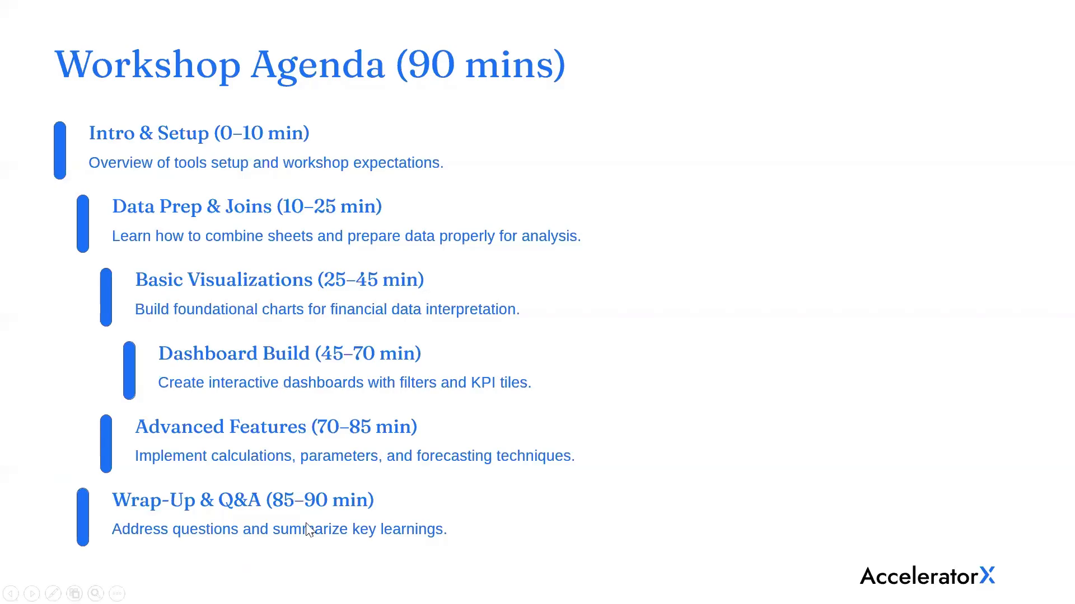
key(alt+Tab)
mouse_move(334, 338)
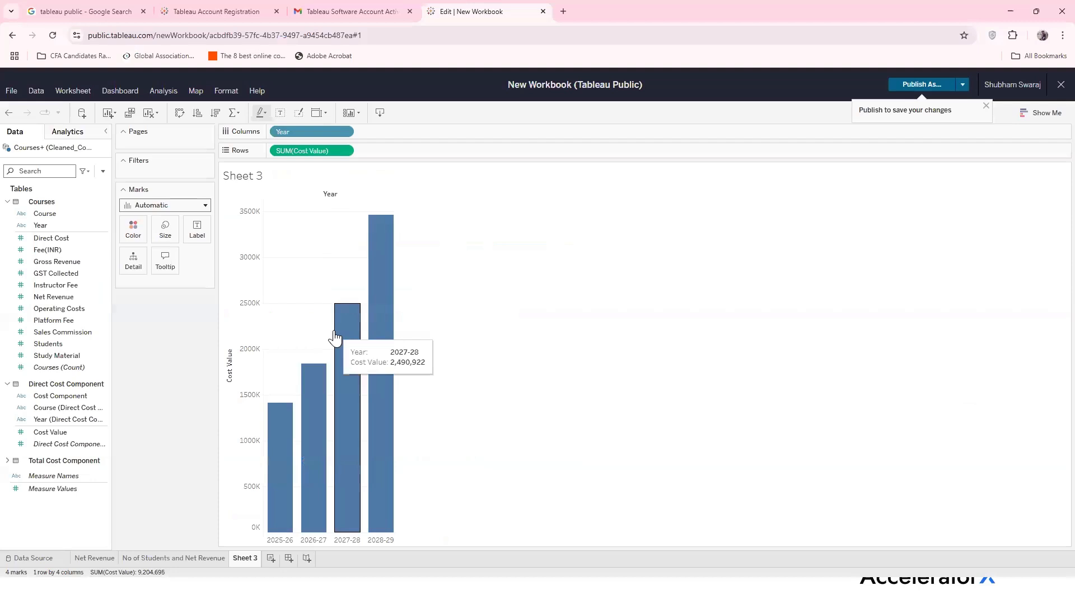
mouse_move(317, 390)
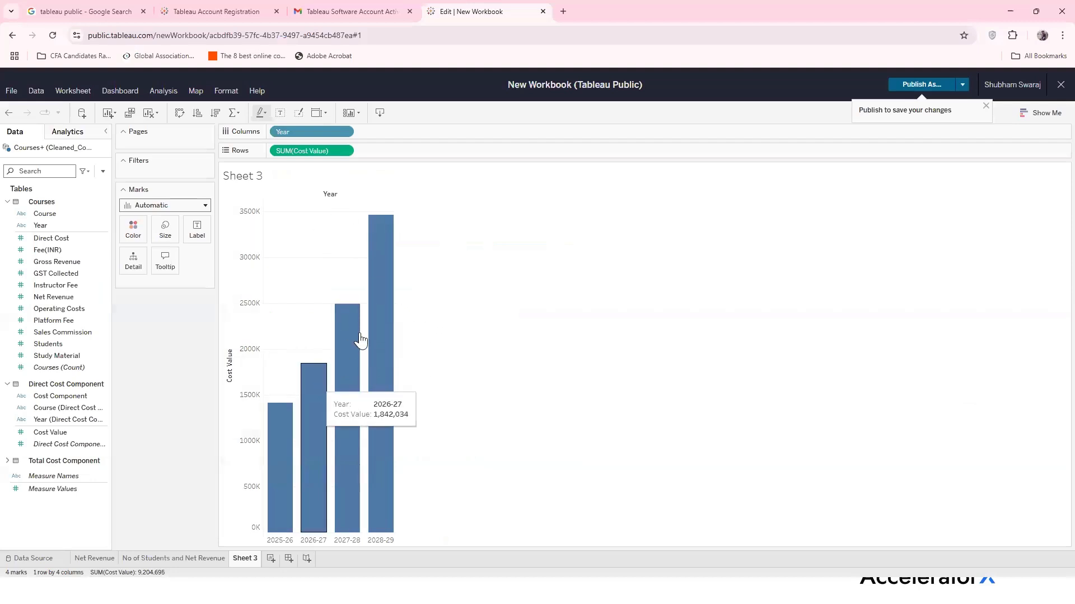
mouse_move(275, 423)
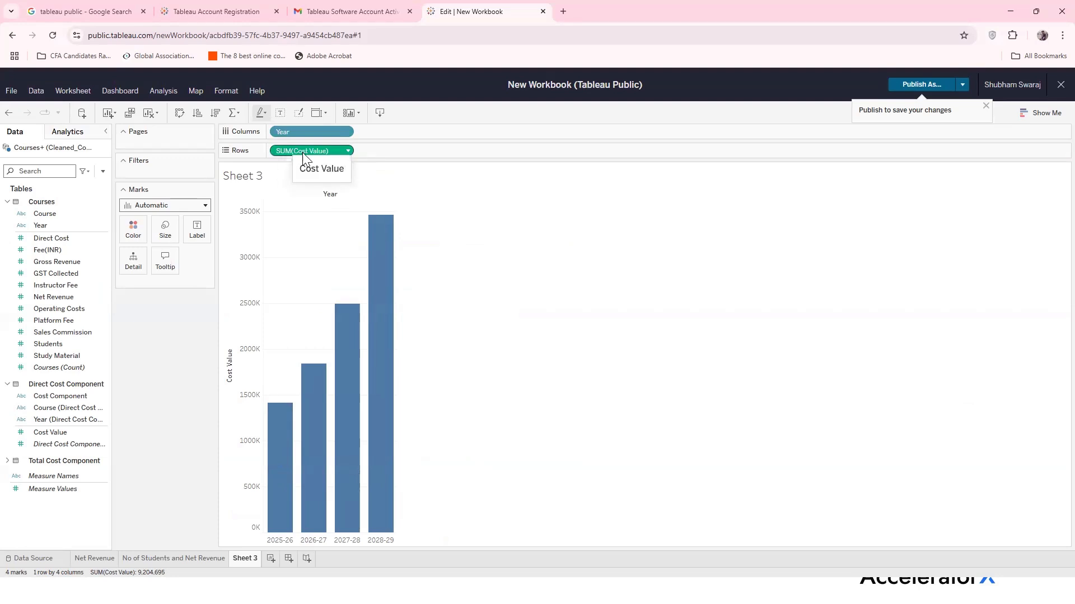
click(347, 151)
mouse_move(347, 299)
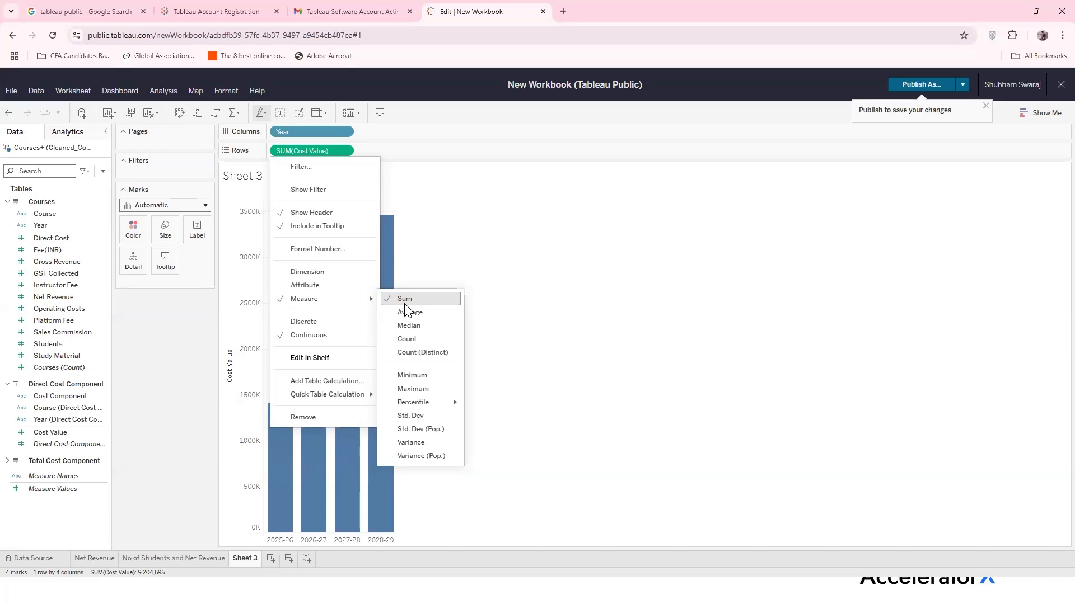
click(540, 283)
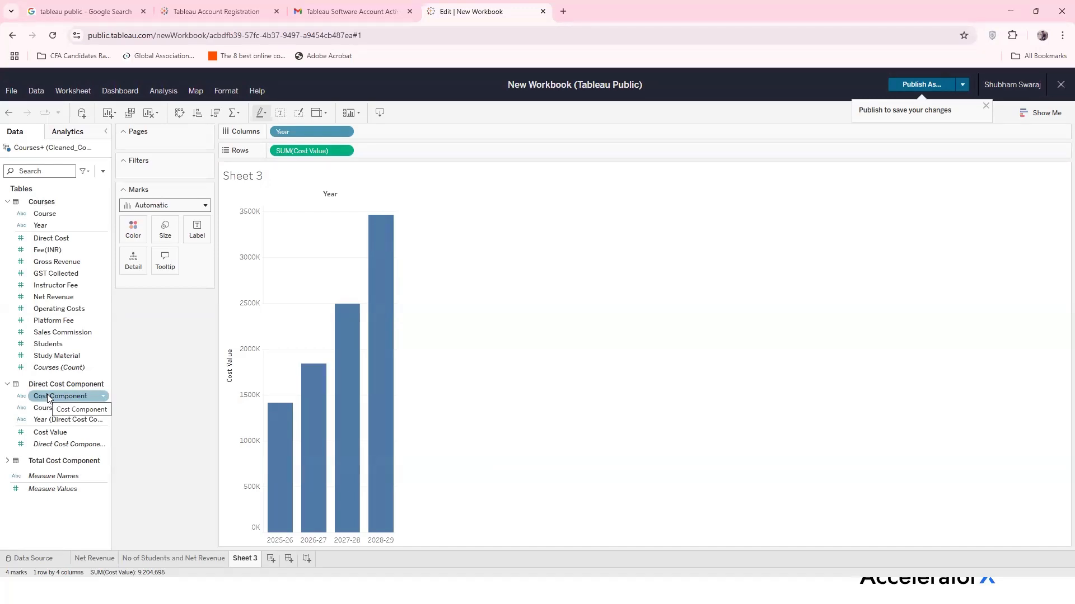
Colour the Cost Value bars by Cost Component, stacking Instructor Fee, Platform Fee, Sales Commission, Study Material
drag(47, 398, 134, 228)
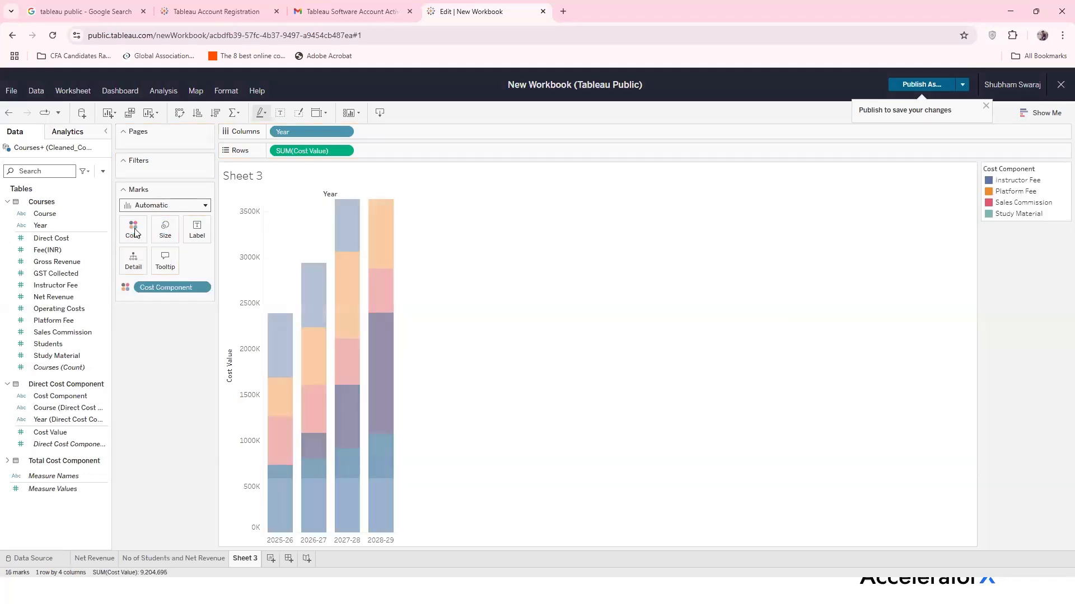
mouse_move(271, 514)
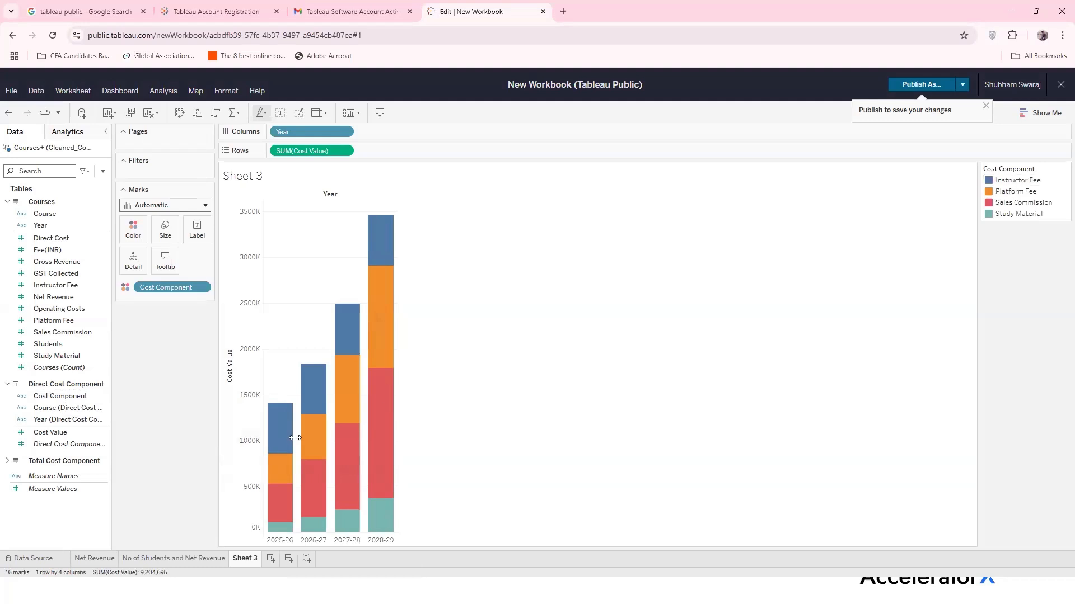
mouse_move(290, 441)
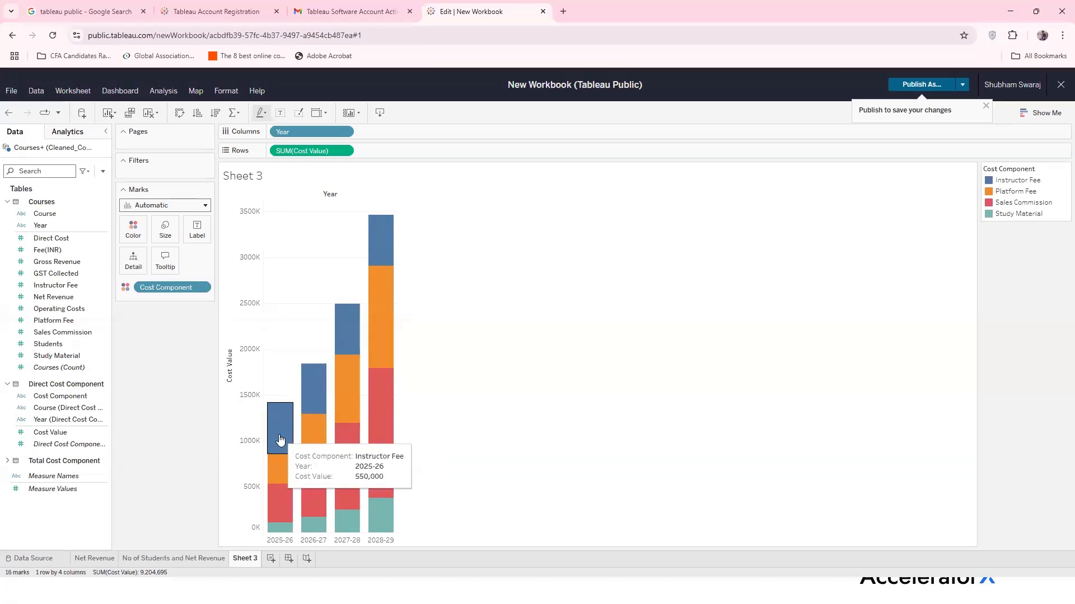
mouse_move(311, 399)
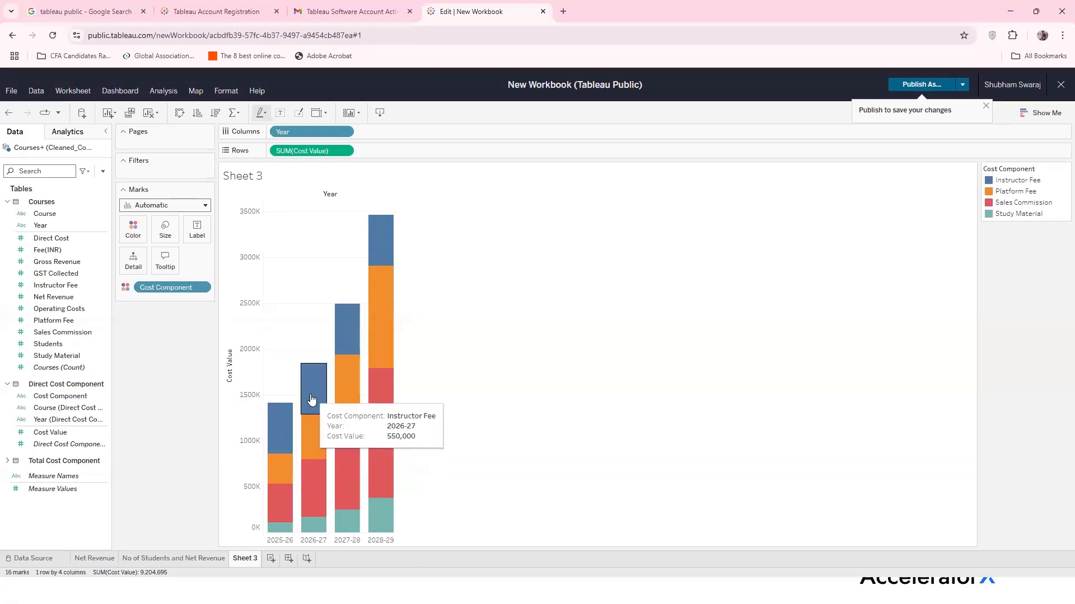
mouse_move(379, 266)
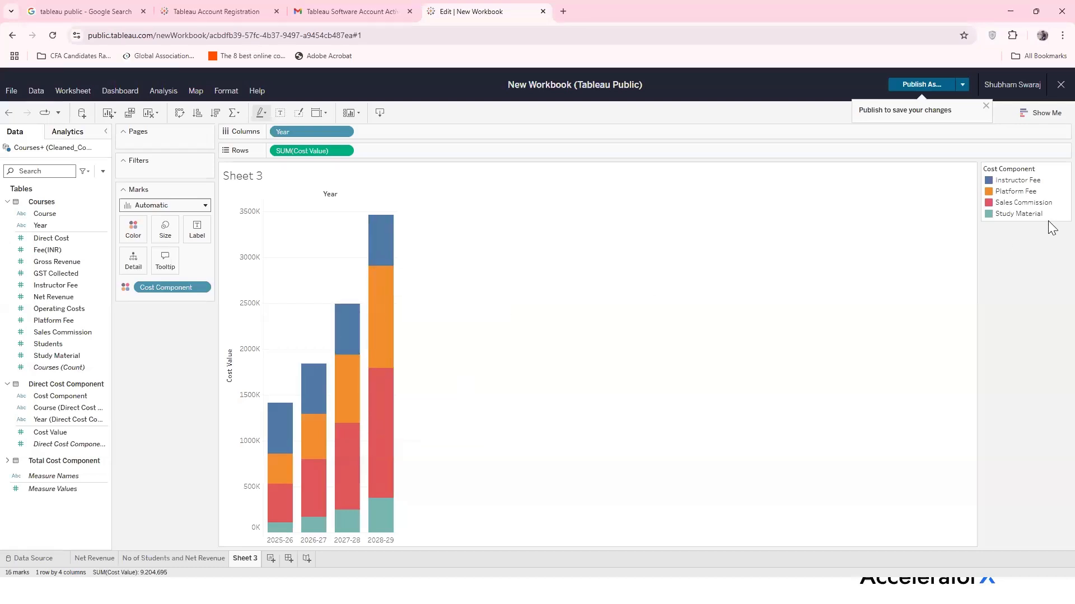
mouse_move(271, 473)
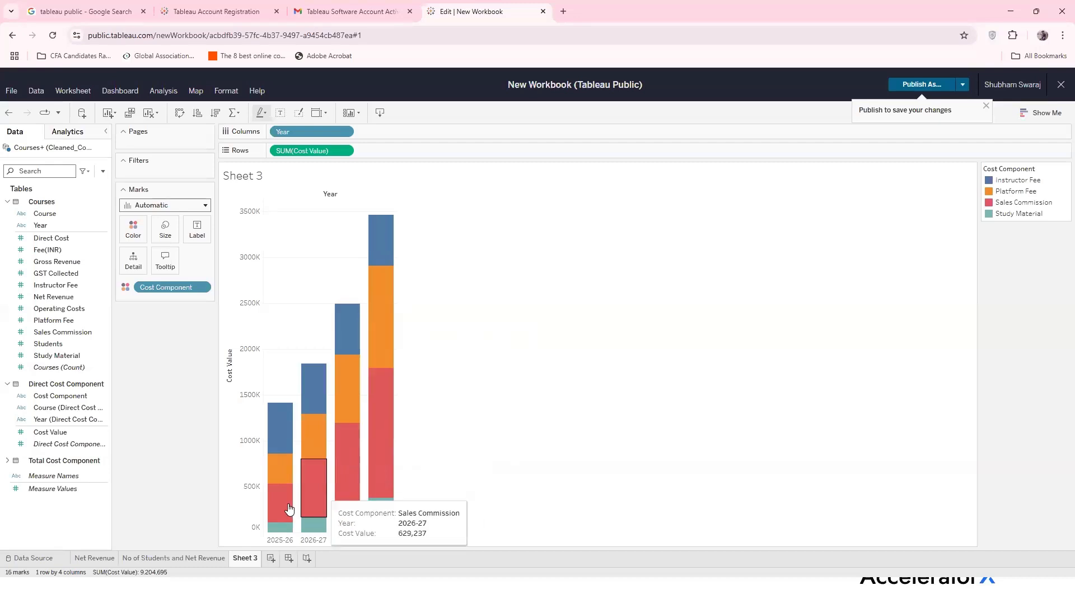
mouse_move(370, 491)
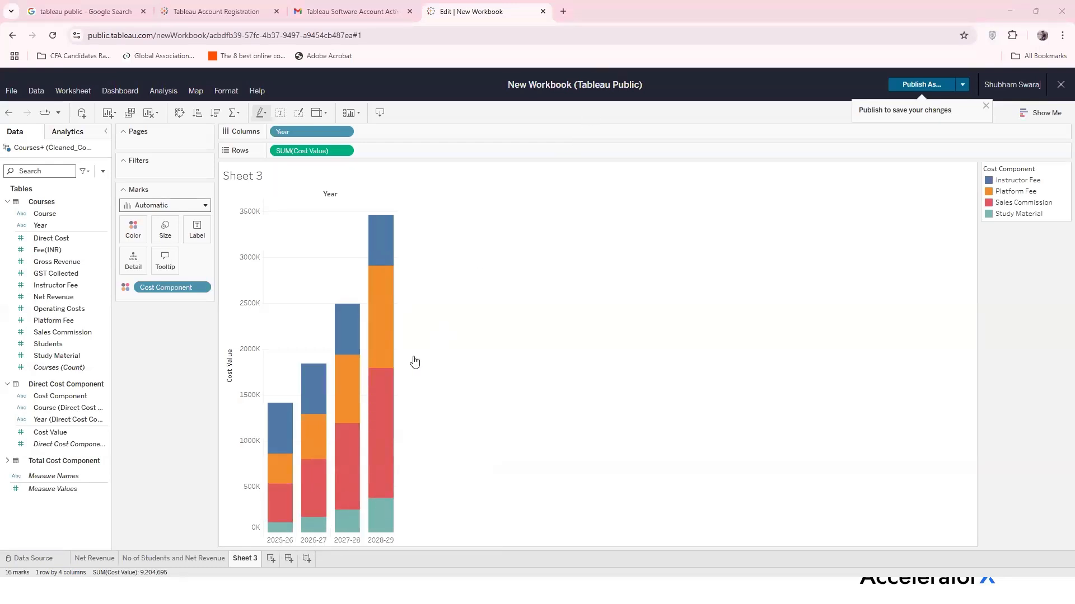
mouse_move(360, 435)
Rename the Sheet 3 tab to 'Direct Cost Bifurcation' and add a blank Sheet 4
double_click(245, 559)
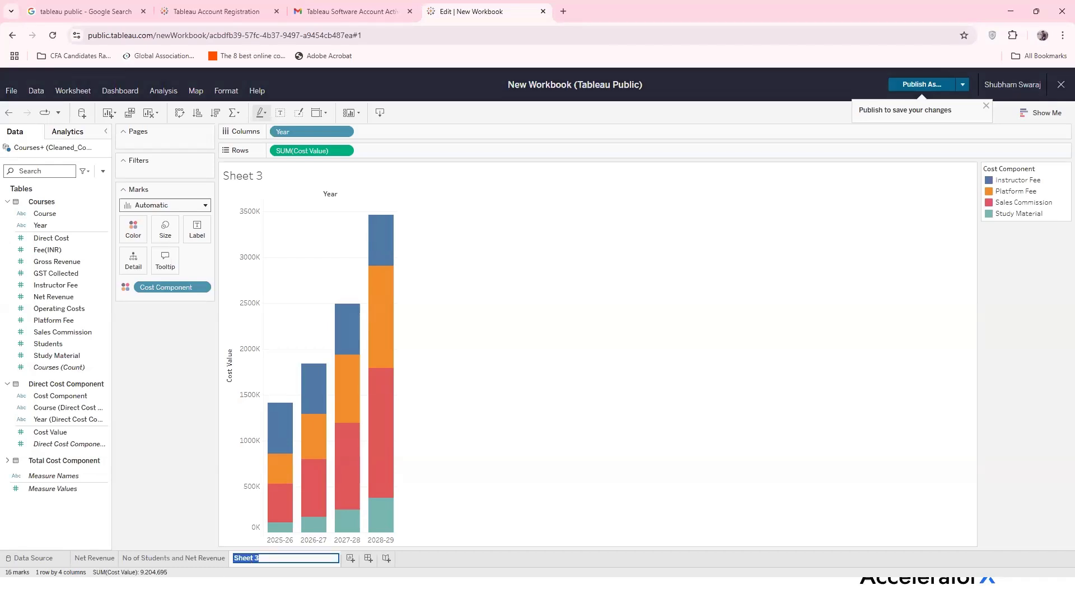
text(Direct Cost Bifurcation)
key(Return)
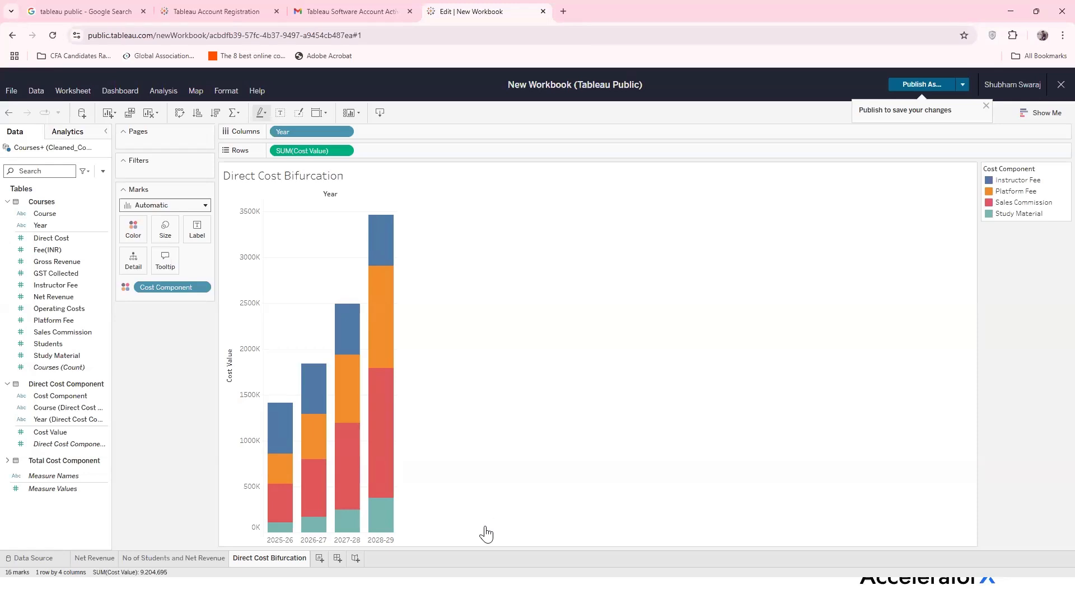
click(319, 559)
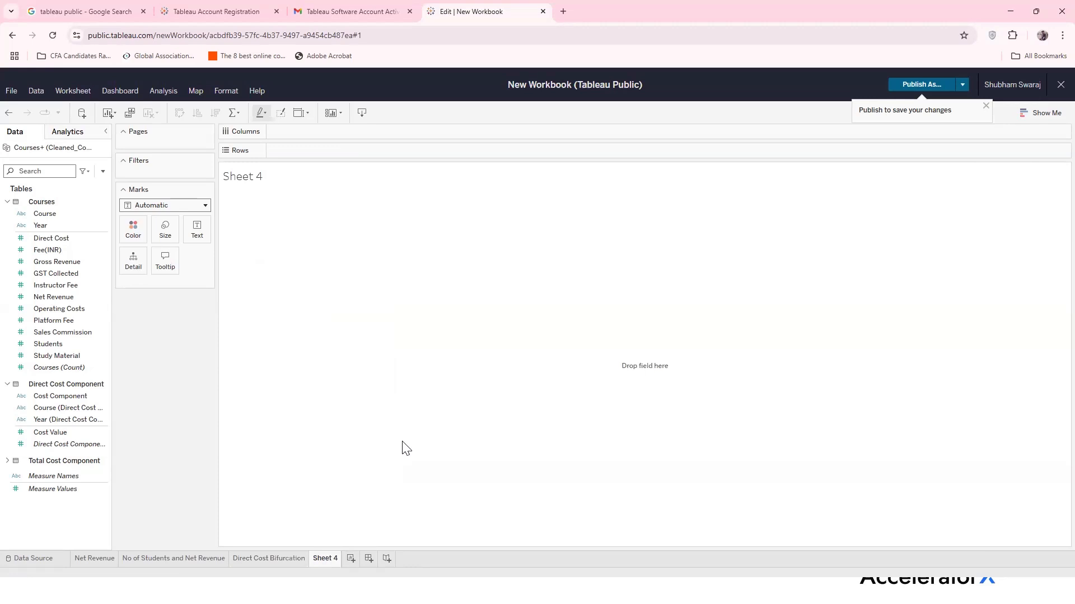
click(51, 250)
click(49, 273)
click(48, 262)
click(54, 241)
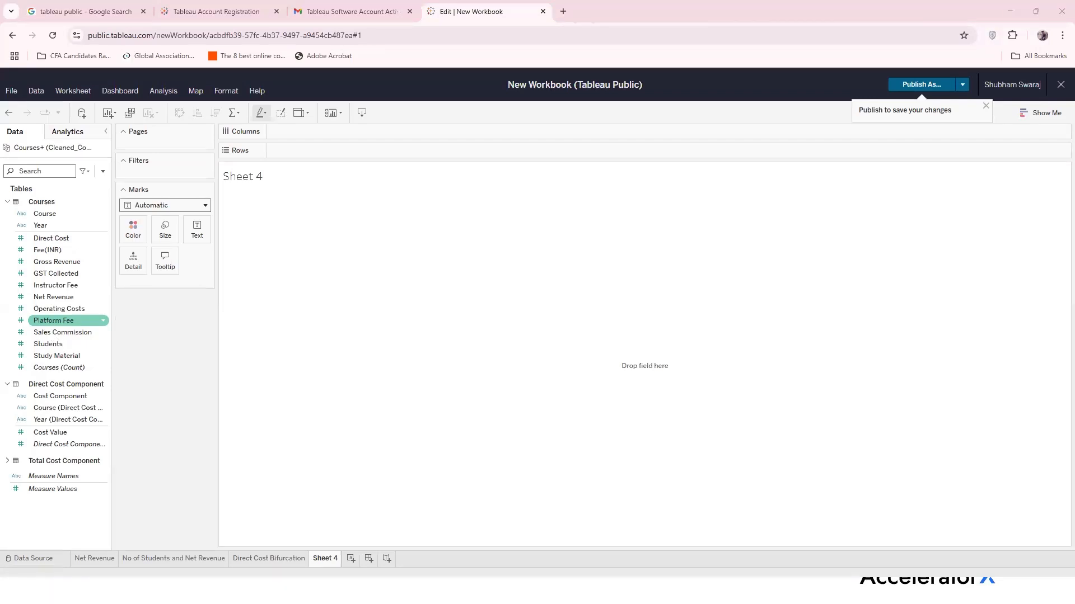
key(alt+Tab)
Check cells N1 and O1 on Excel's Courses sheet, then return to the slide show
click(84, 556)
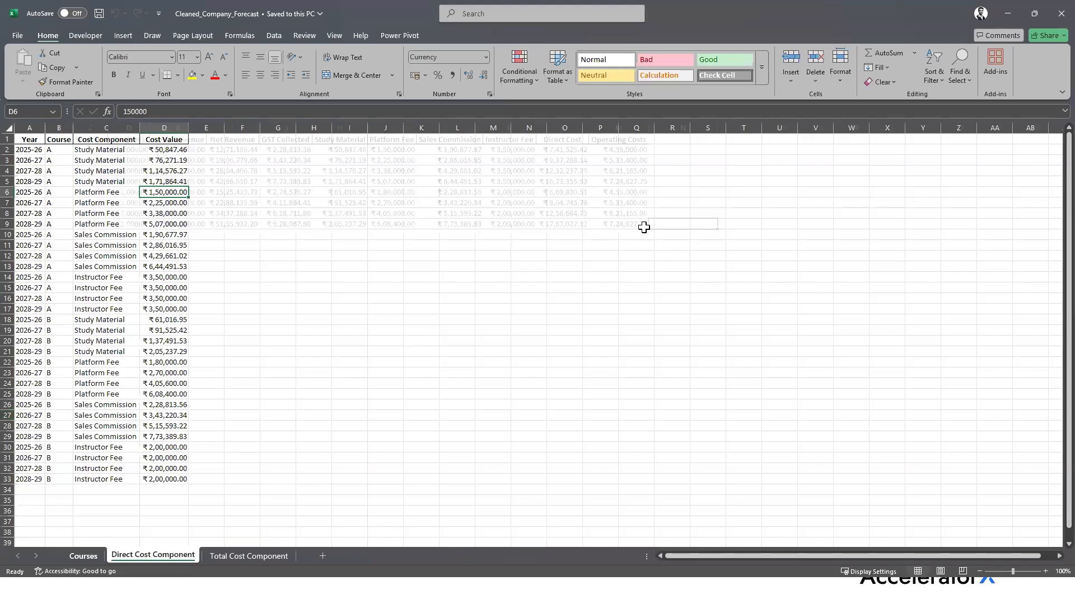
click(684, 139)
click(755, 143)
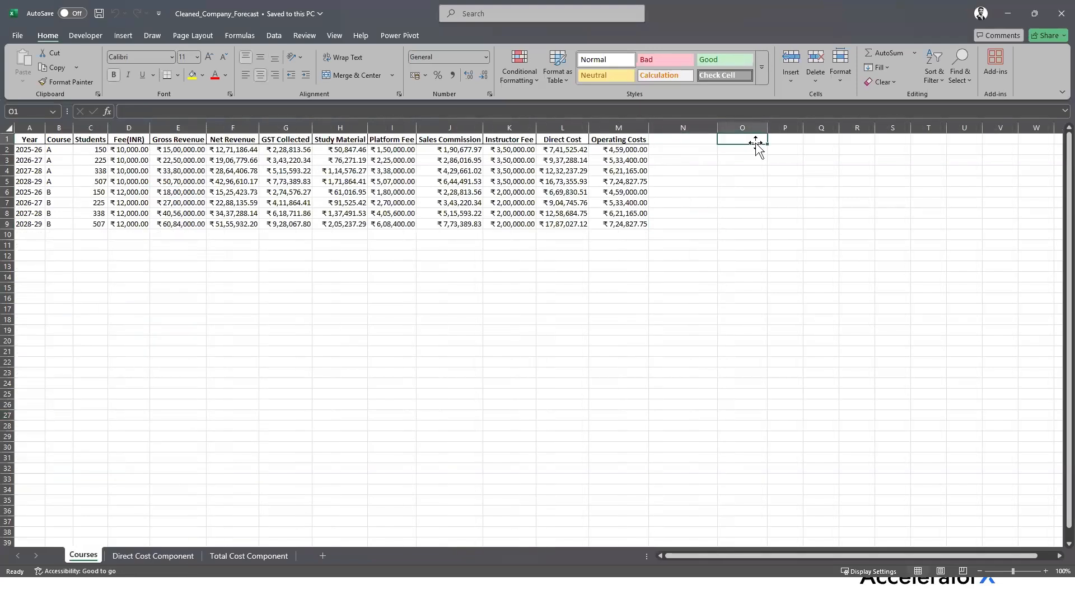
click(524, 592)
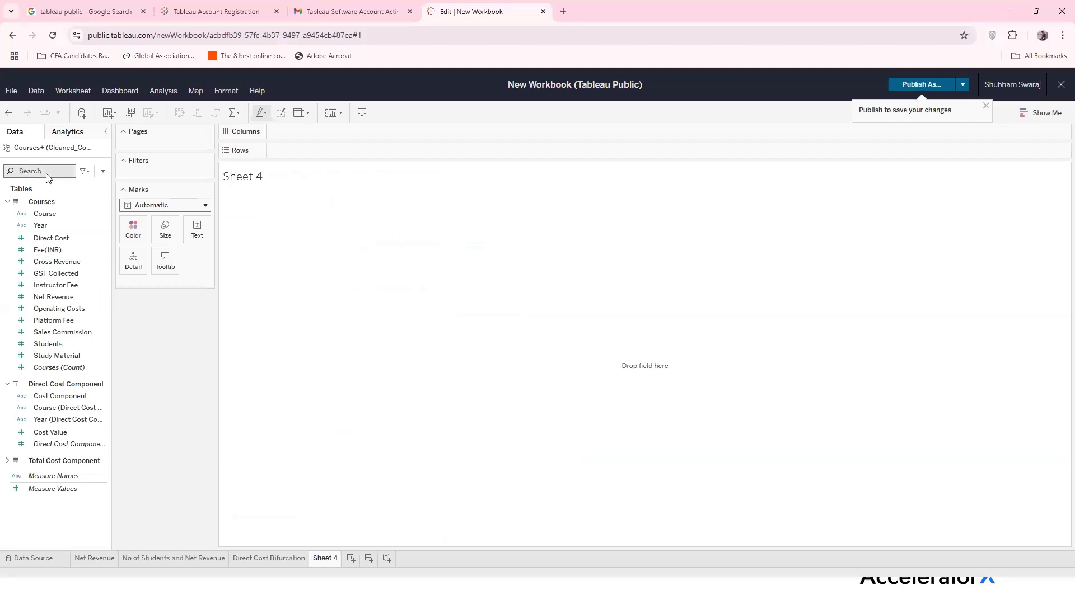
Browse the Data pane fields (Measure Values, Course) and open the Data pane dropdown menu
click(49, 174)
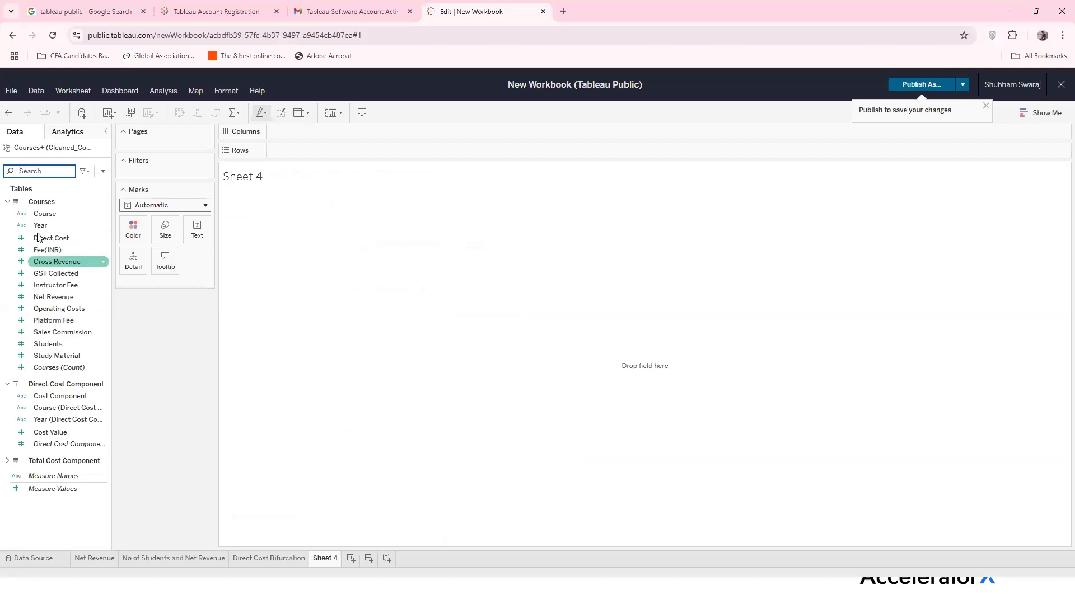
click(53, 488)
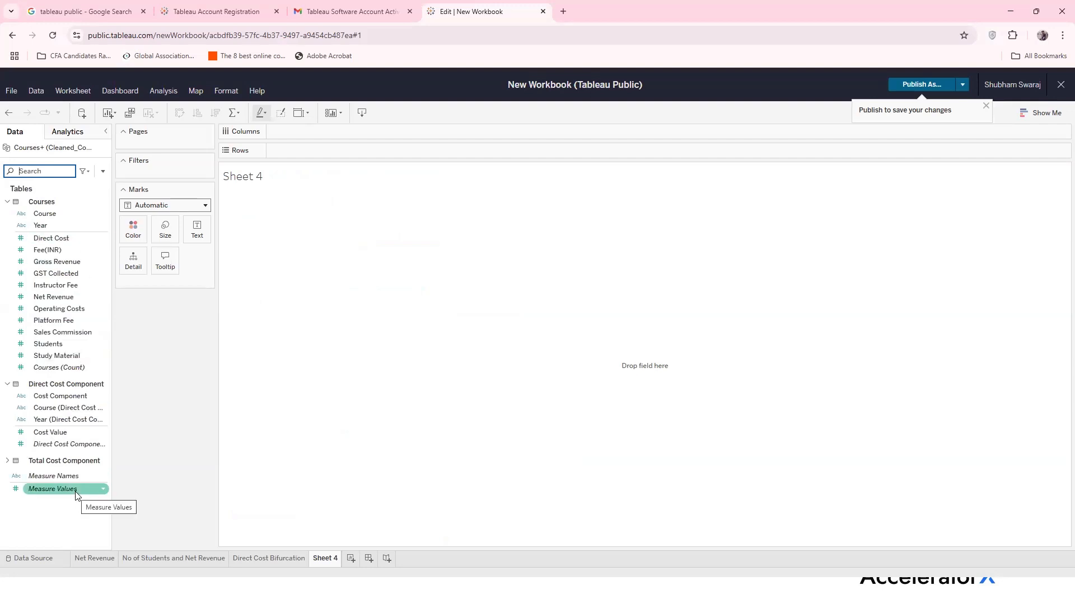
click(52, 212)
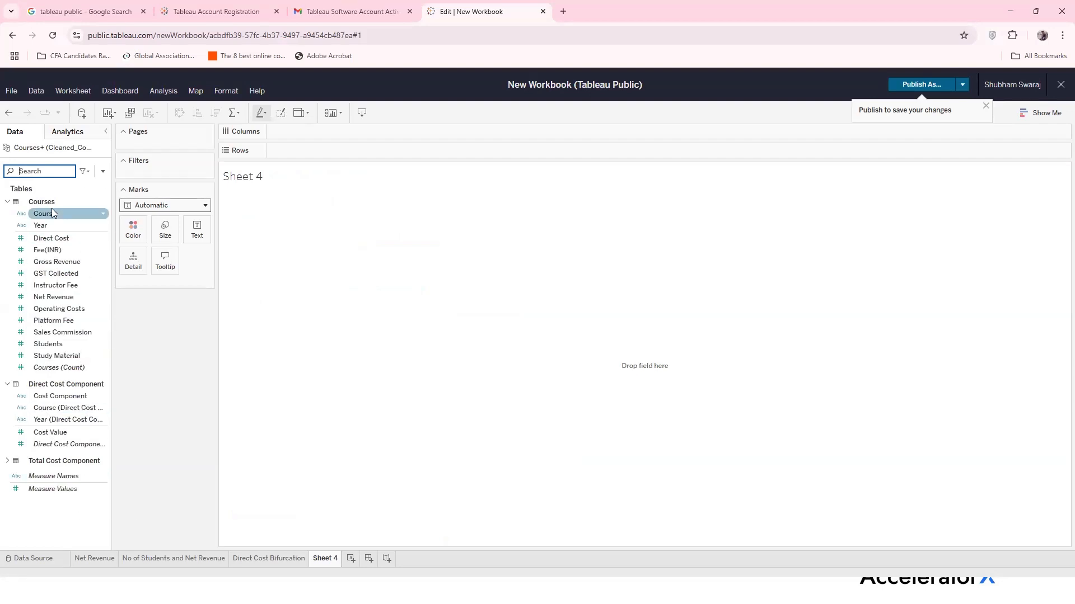
click(84, 172)
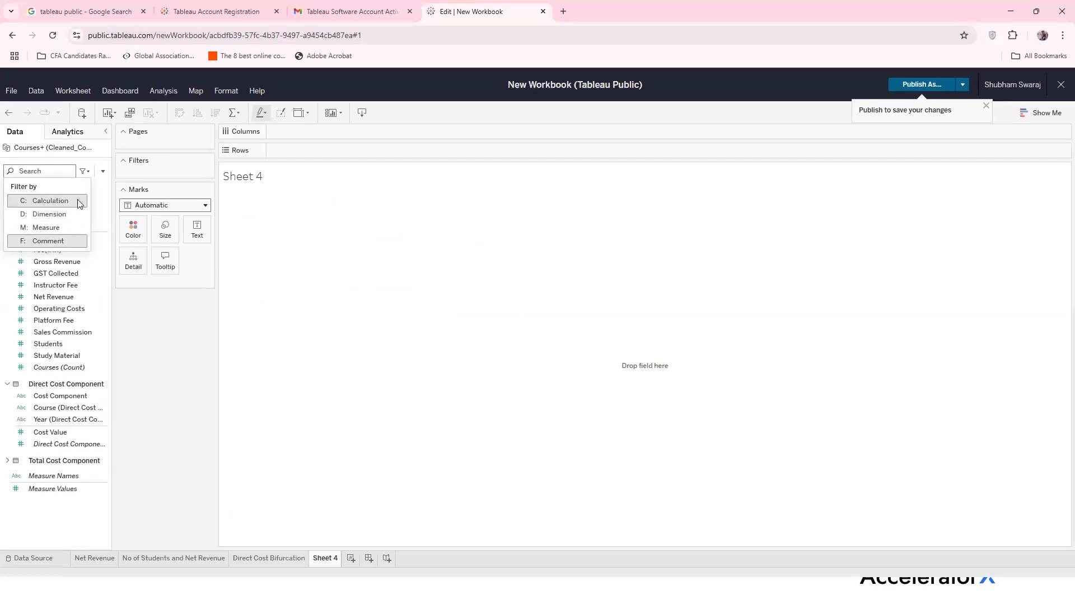
click(103, 177)
click(103, 177)
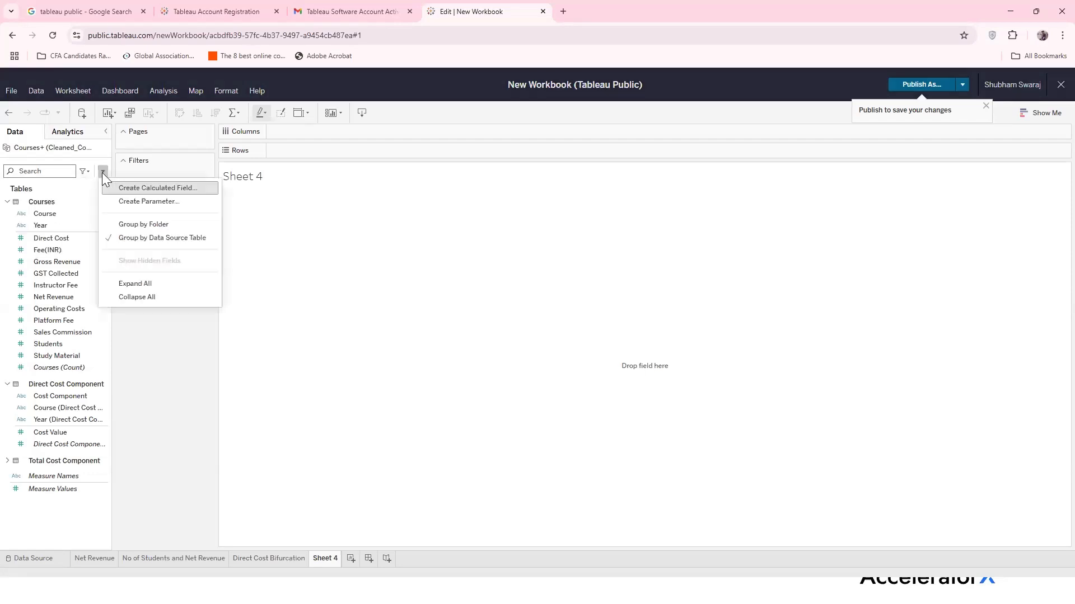
Create a new calculated field and give it the provisional name EBITDA
click(175, 189)
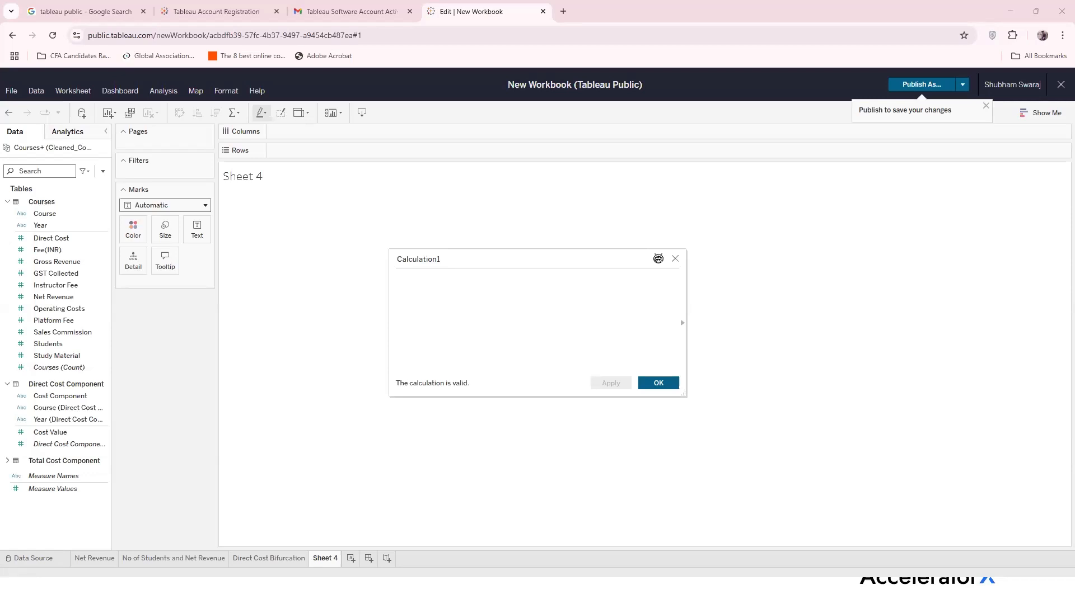
click(439, 259)
double_click(442, 258)
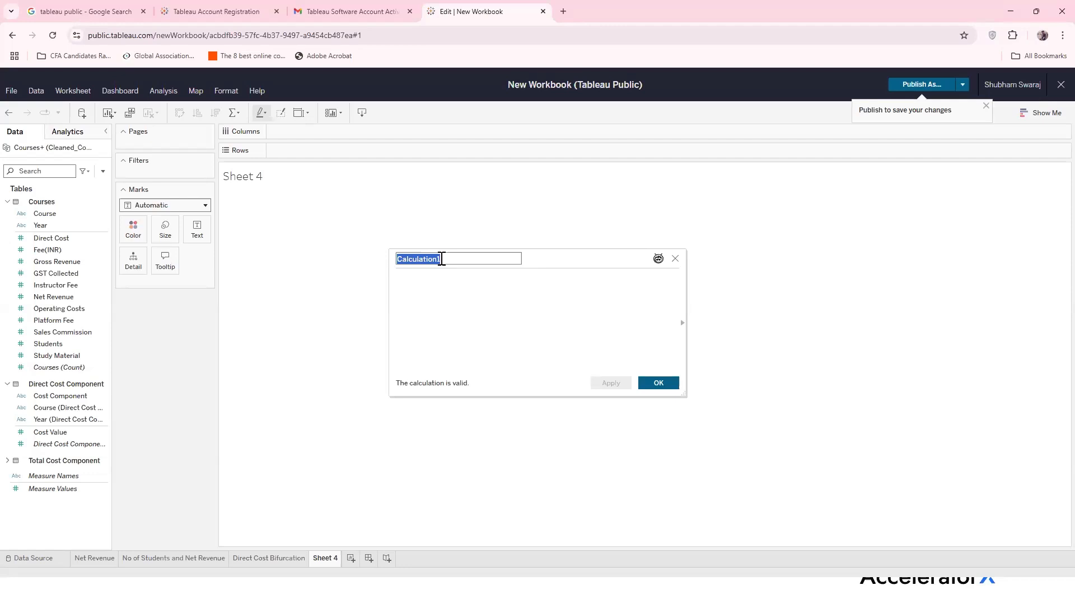
text(Pro)
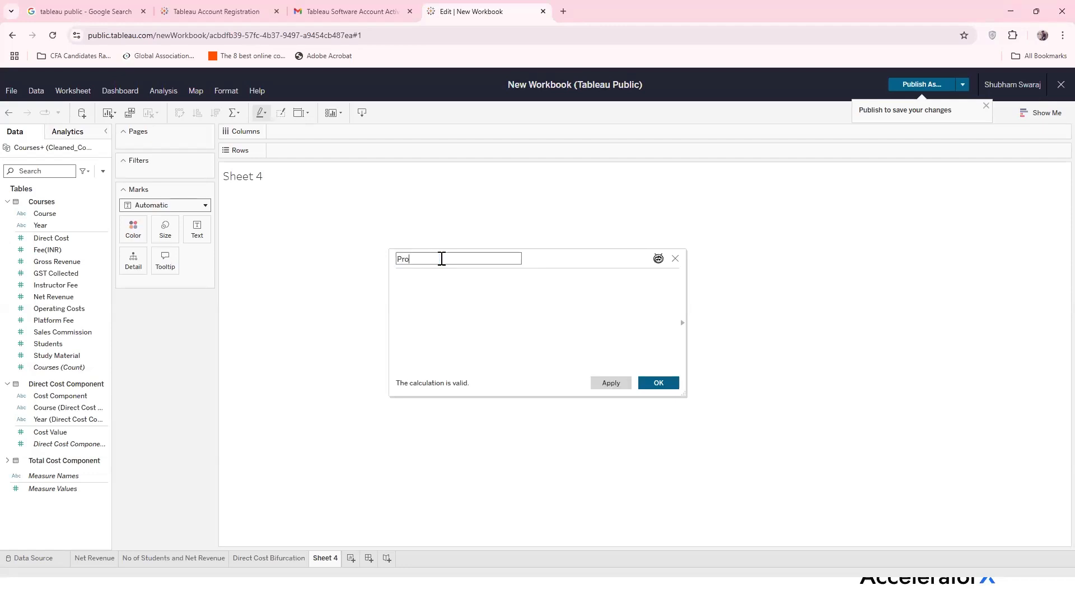
text(fit Before Tax)
key(BackSpace)
key(BackSpace)
key(BackSpace)
key(BackSpace)
key(BackSpace)
key(BackSpace)
key(BackSpace)
key(BackSpace)
key(BackSpace)
key(BackSpace)
key(BackSpace)
key(BackSpace)
key(BackSpace)
key(BackSpace)
key(BackSpace)
key(BackSpace)
key(BackSpace)
text(EBITDA)
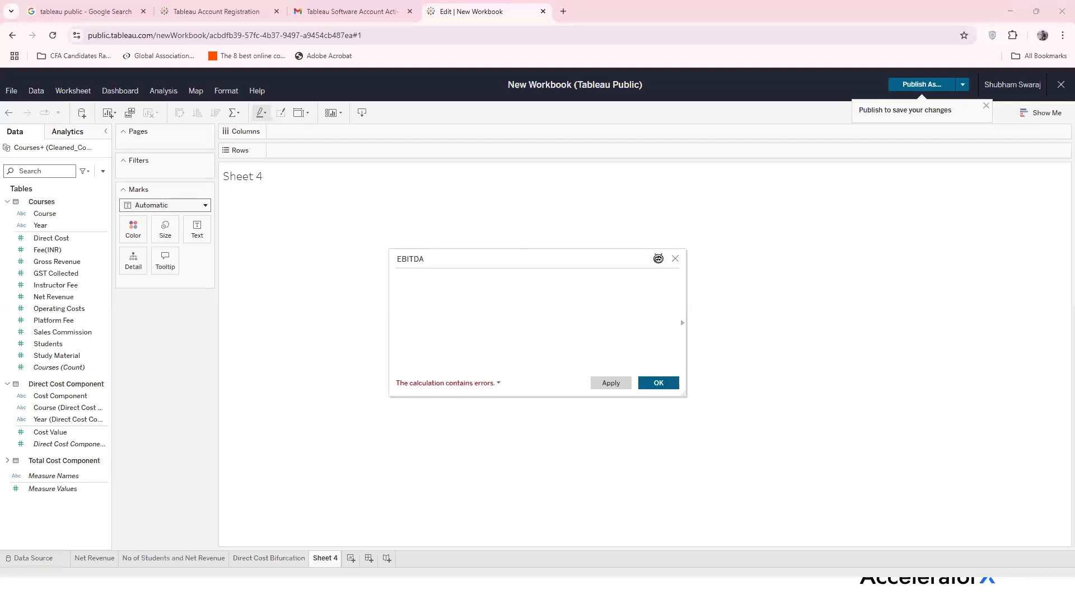
Replace the EBITDA name with 'Profit Before Tax', ready to write the formula
click(435, 259)
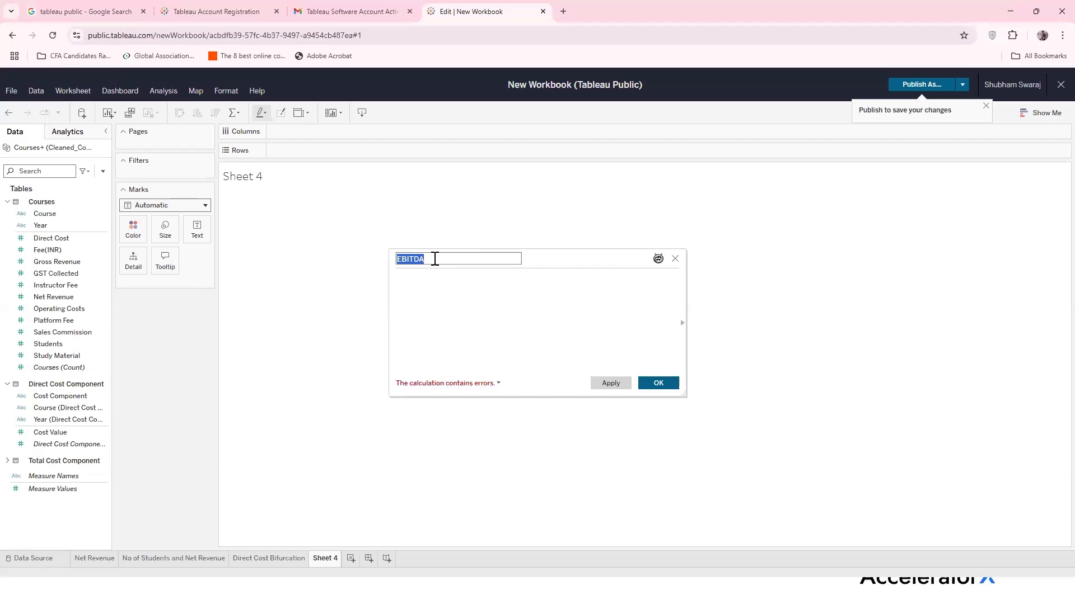
text(Profit Before Tax)
key(alt+Tab)
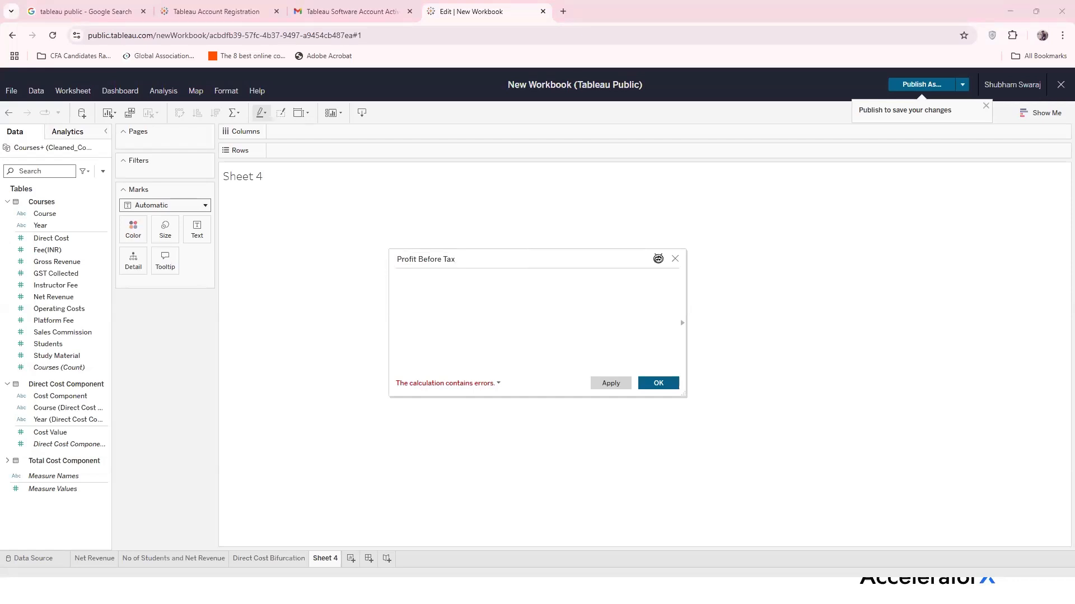
click(500, 283)
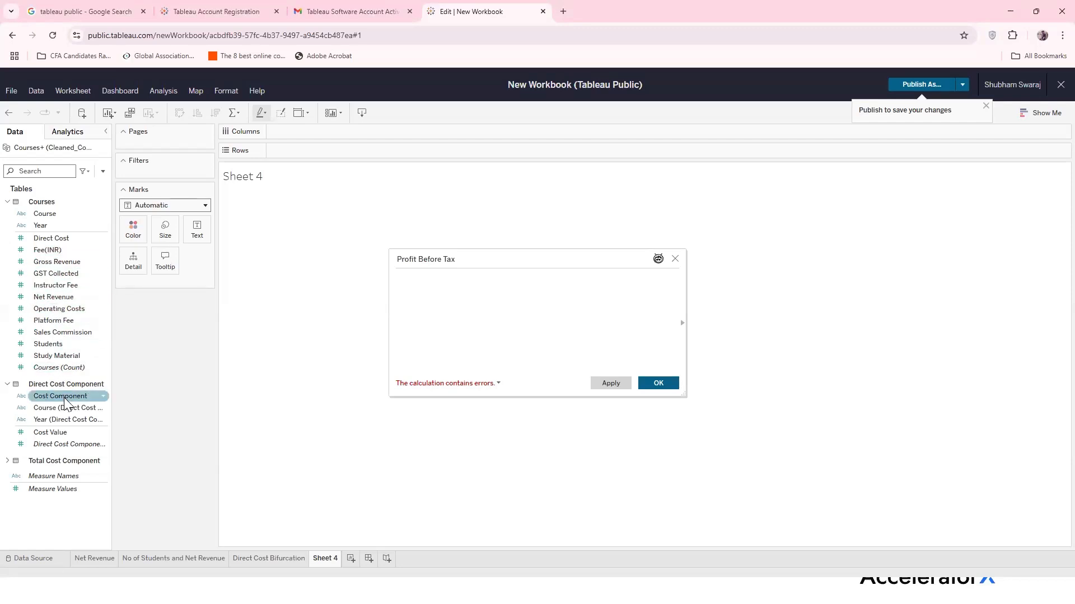
Review the cost fields and start the formula with a correctly capitalized [Net Revenue]
click(63, 444)
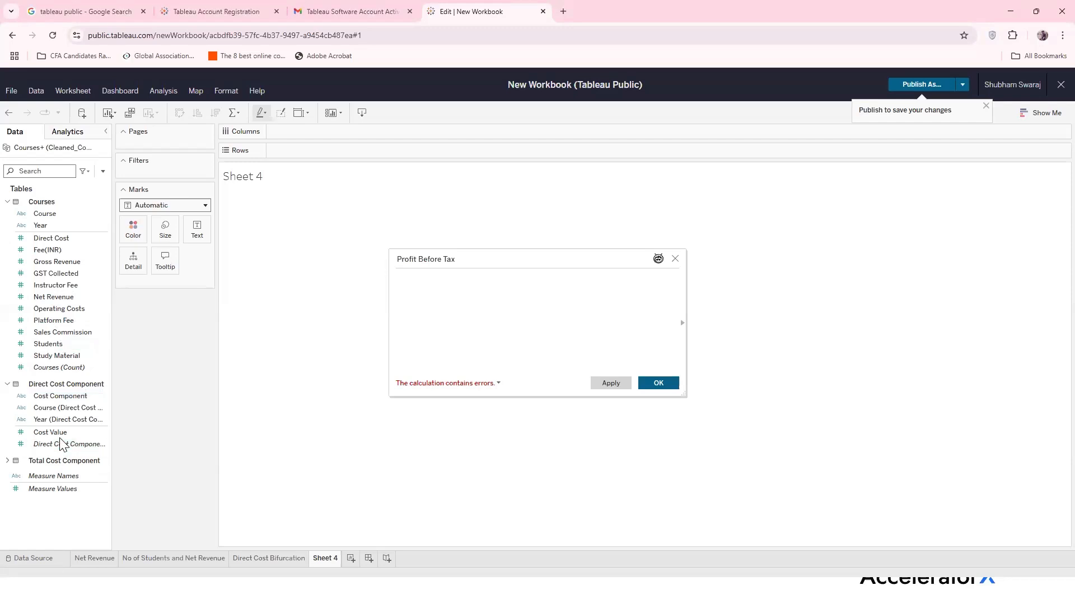
click(59, 435)
text(Net Revenue])
key(BackSpace)
key(BackSpace)
key(BackSpace)
key(BackSpace)
key(BackSpace)
key(BackSpace)
key(BackSpace)
key(BackSpace)
text(revenue])
click(429, 277)
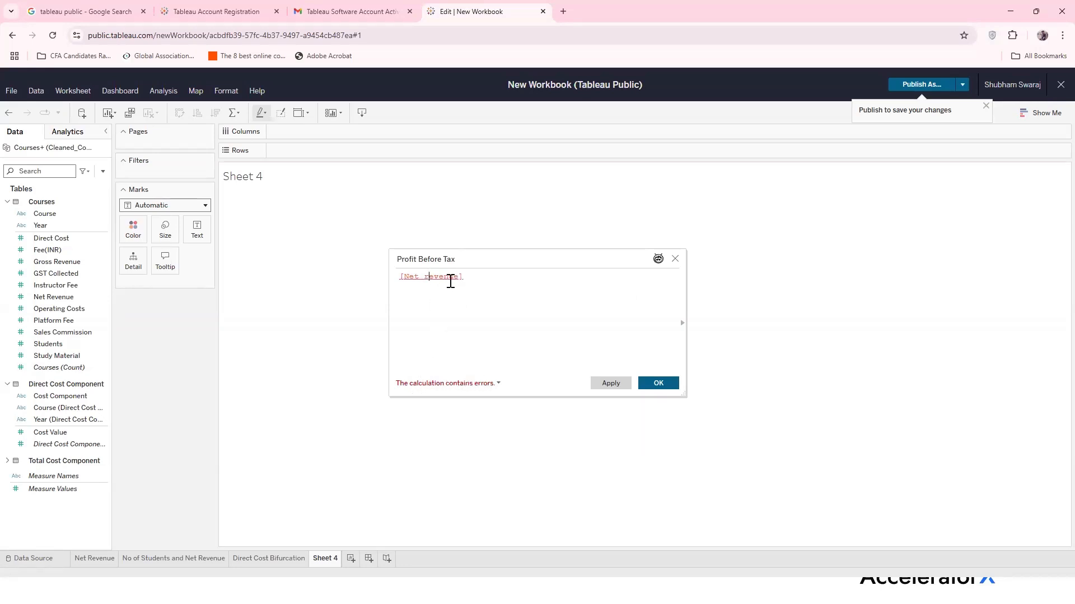
key(shift+Right)
text(R)
click(480, 279)
Subtract [Direct Cost] and [Operating Costs] in the formula and apply the calculation
text(Direct Cost)
key(Return)
text(-)
text(Operating)
key(BackSpace)
key(BackSpace)
key(BackSpace)
key(BackSpace)
key(BackSpace)
key(BackSpace)
key(BackSpace)
key(BackSpace)
key(BackSpace)
key(BackSpace)
text([Operating Cost])
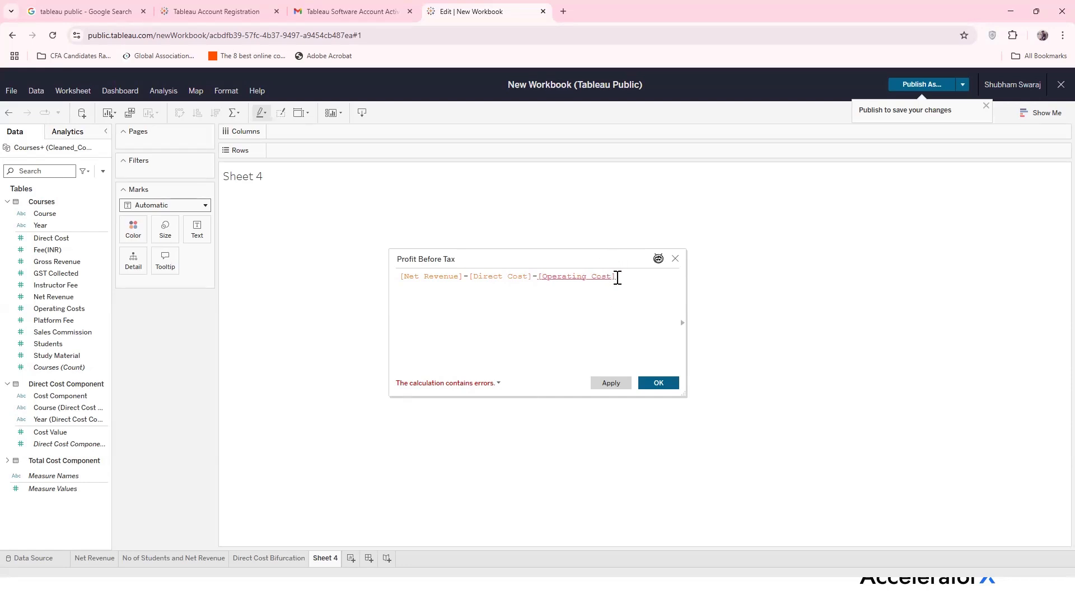
click(39, 309)
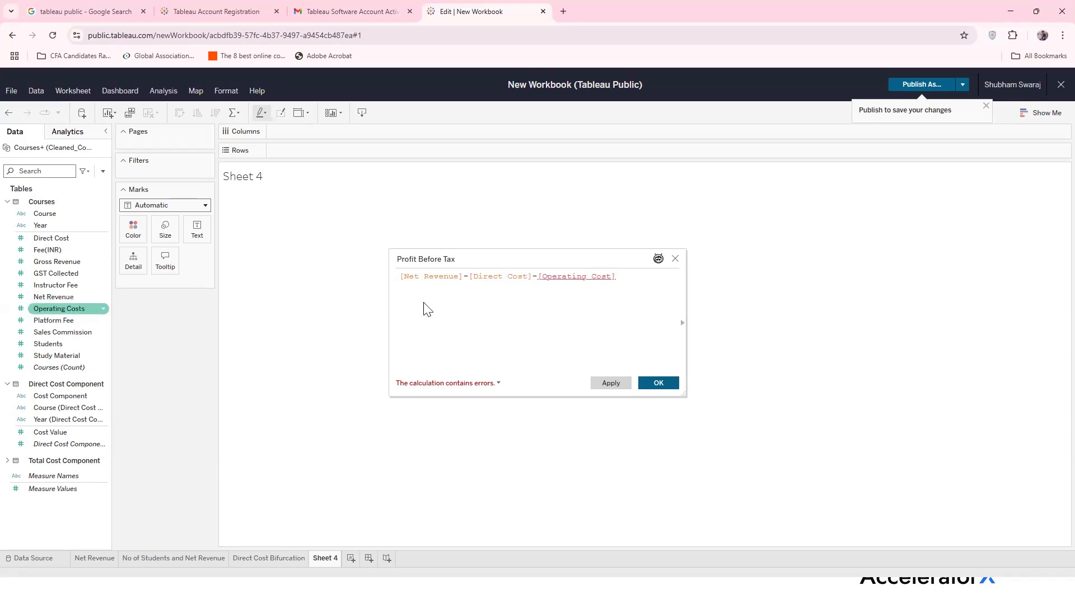
click(612, 277)
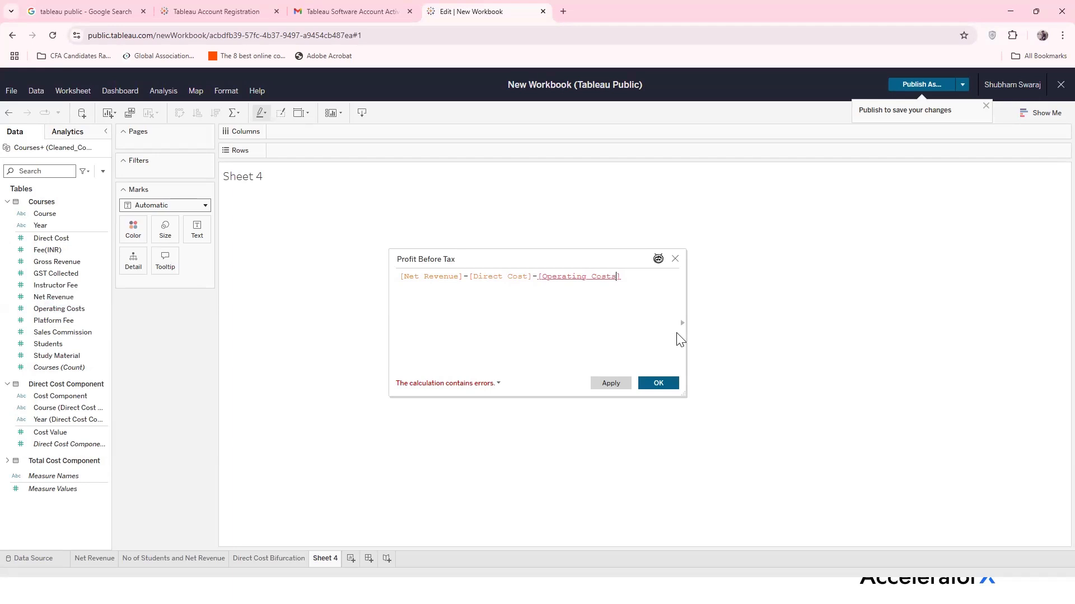
text(s)
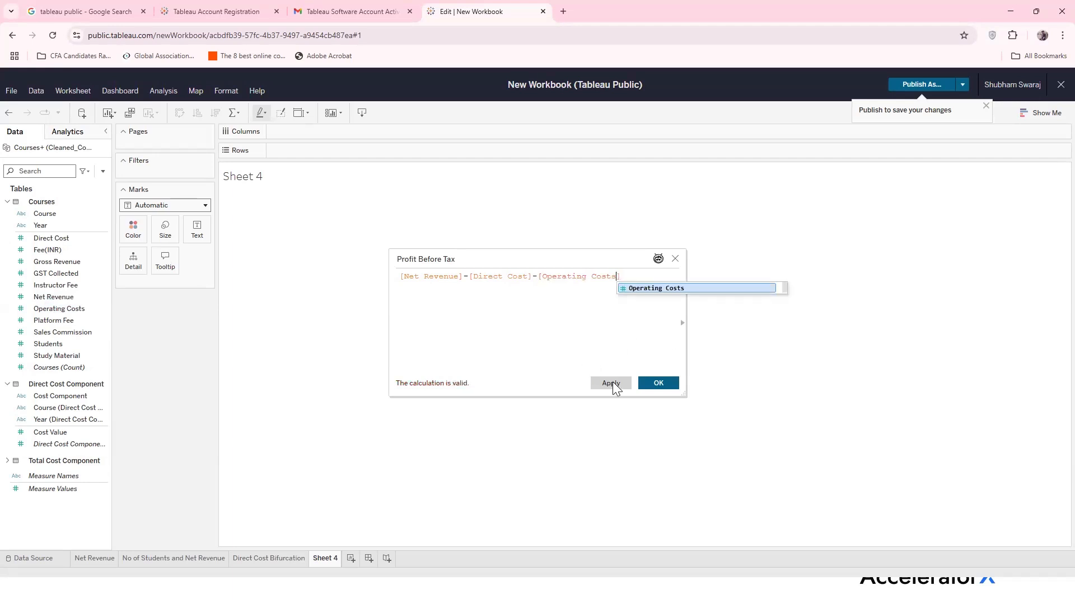
click(612, 383)
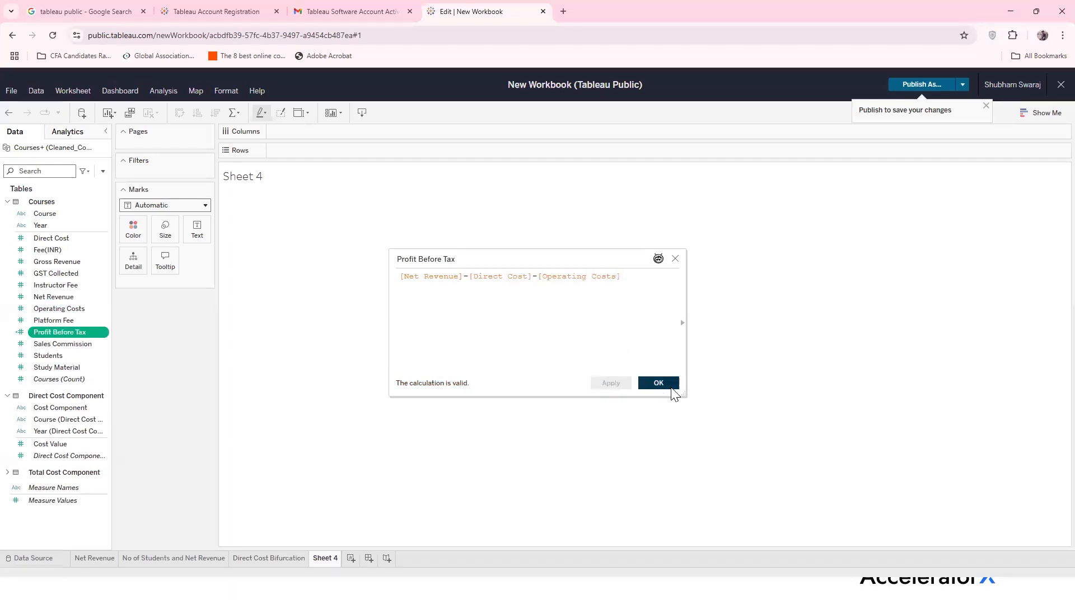
Plot SUM(Profit Before Tax) by Year on Sheet 4
click(664, 384)
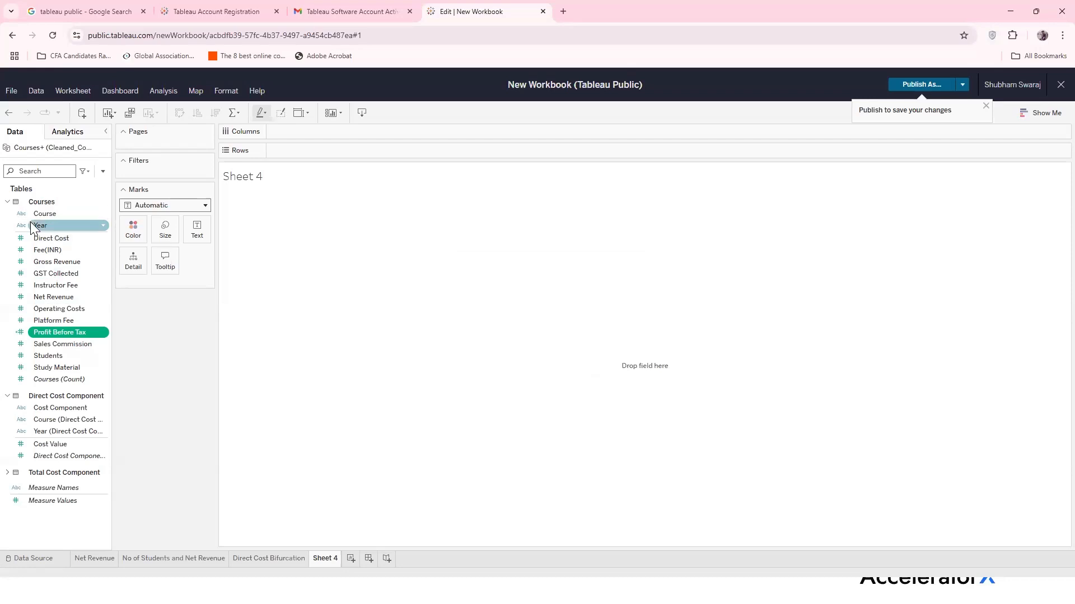
drag(39, 226, 306, 132)
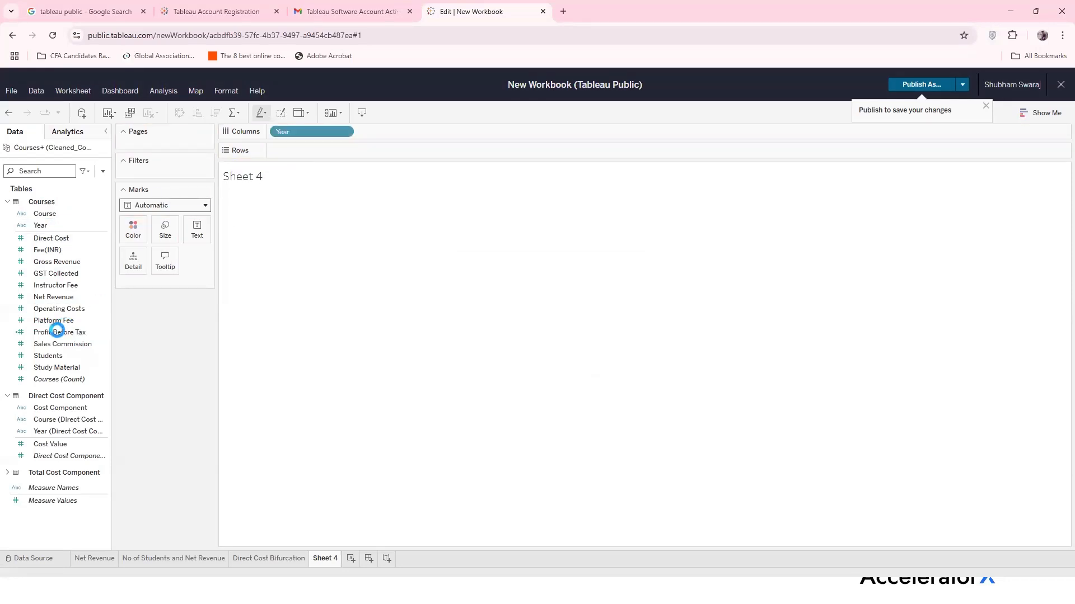
click(57, 332)
drag(57, 335, 308, 149)
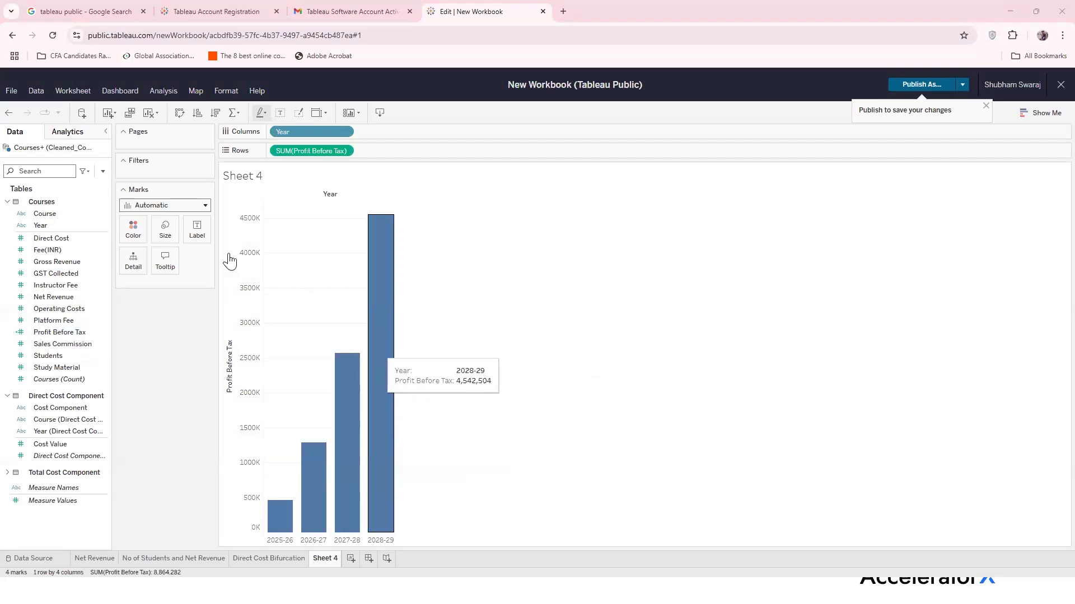
Try the Line, Area and Bar mark types, settling on a line chart
click(205, 206)
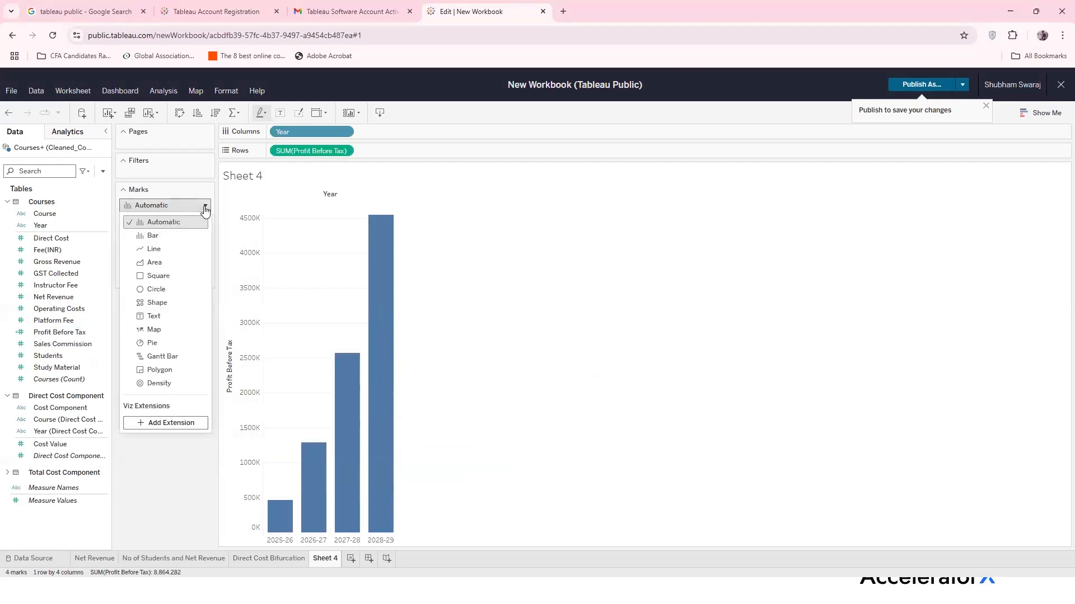
click(178, 245)
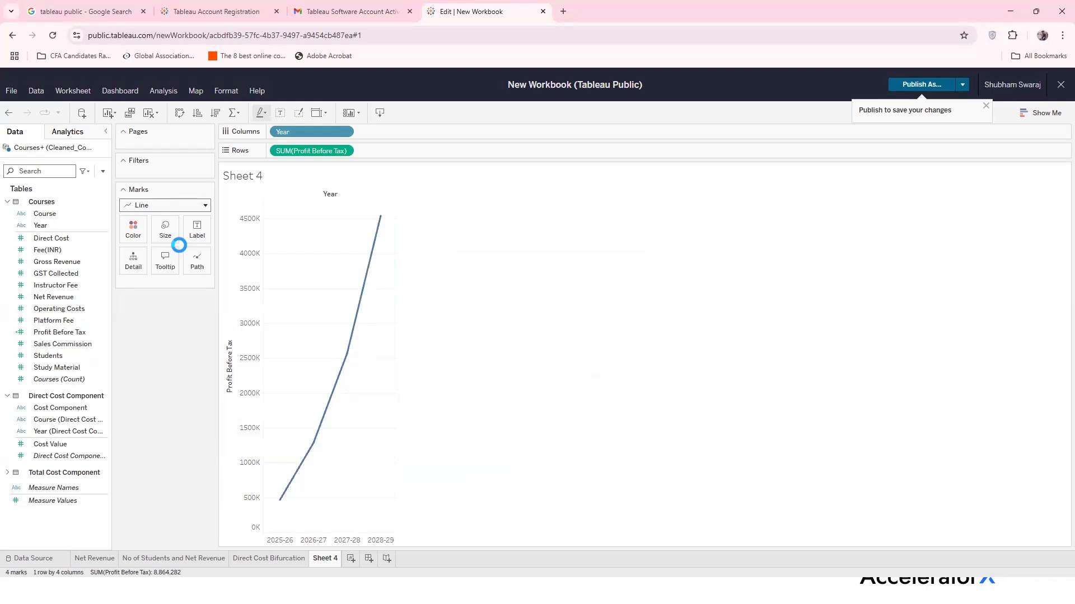
click(205, 206)
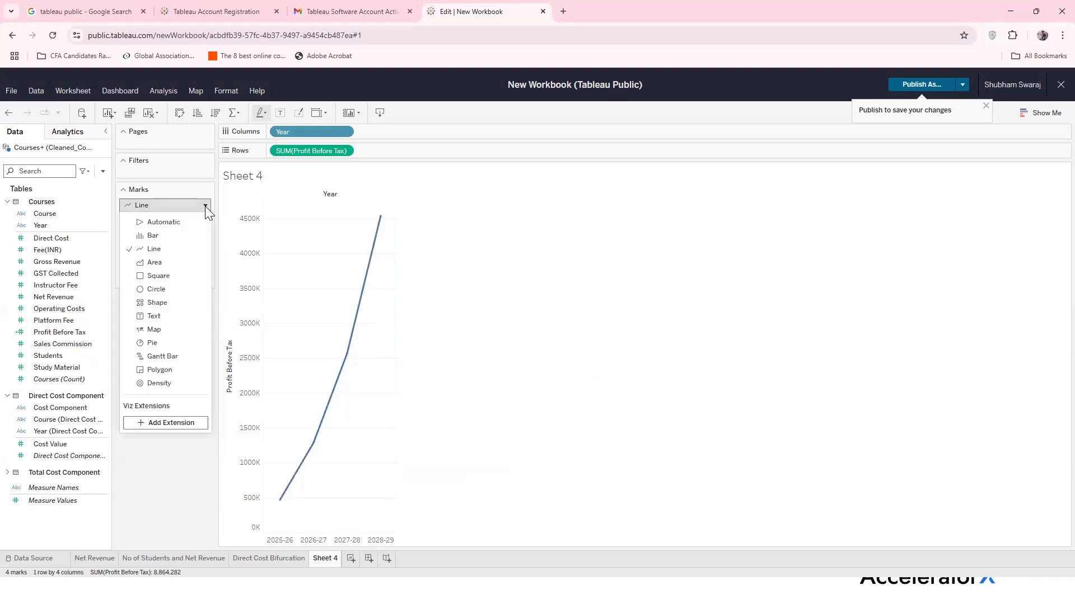
click(174, 260)
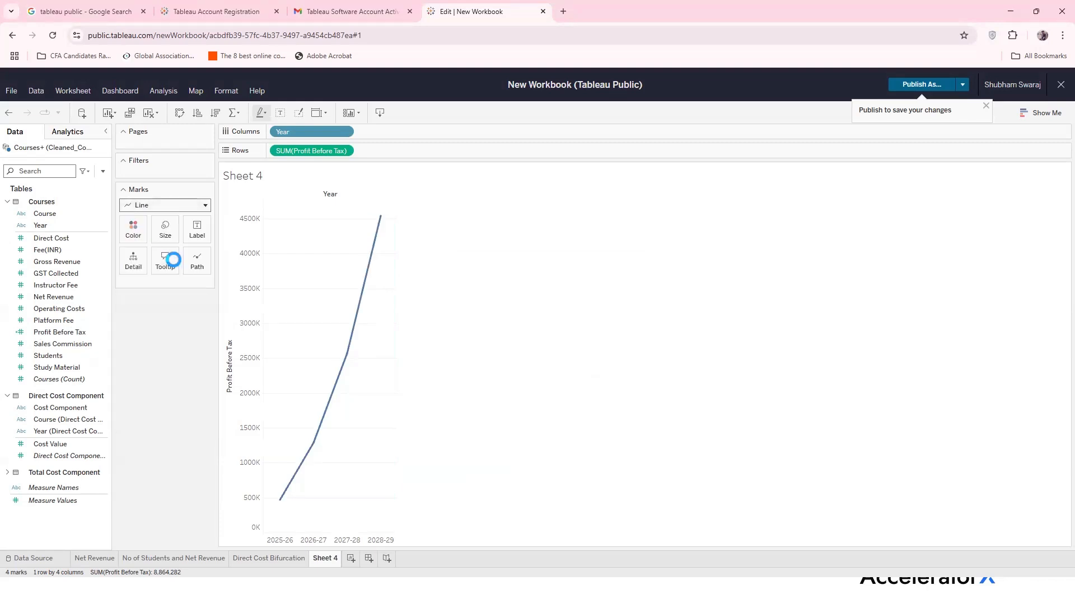
click(203, 206)
click(176, 235)
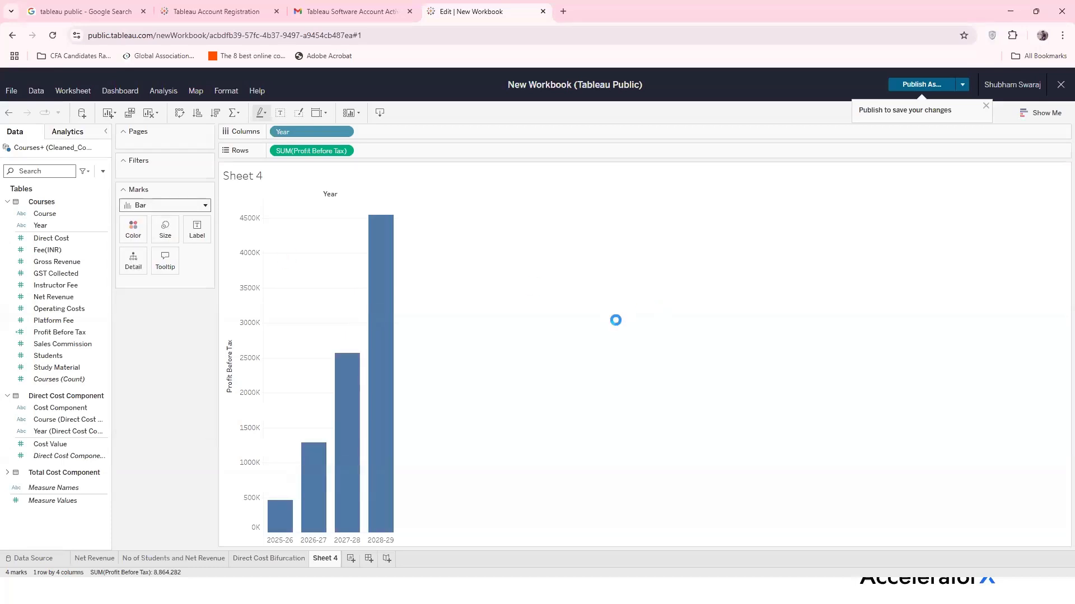
click(205, 204)
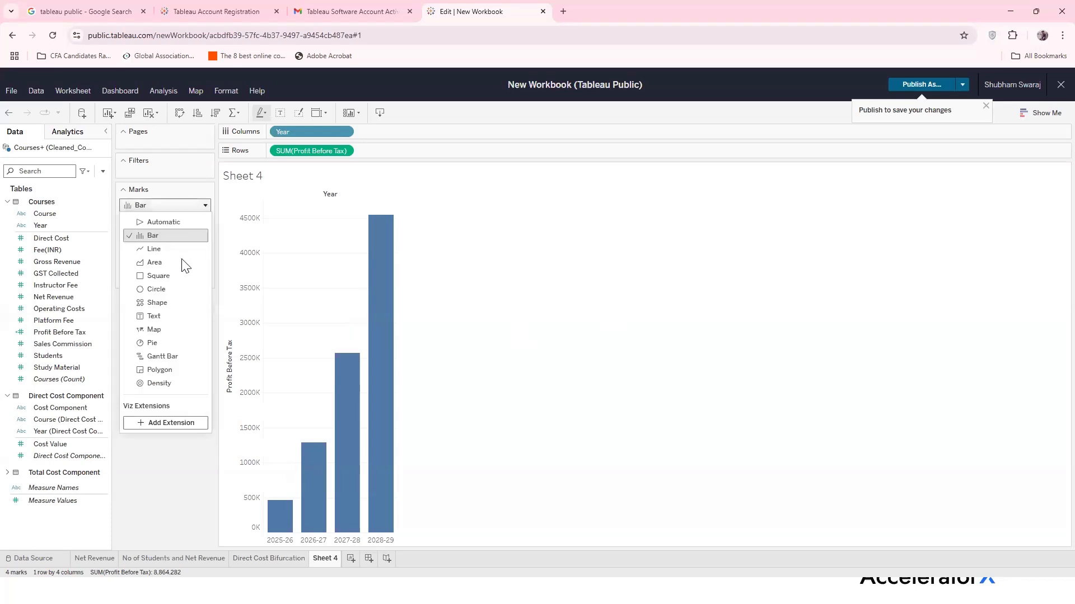
click(180, 248)
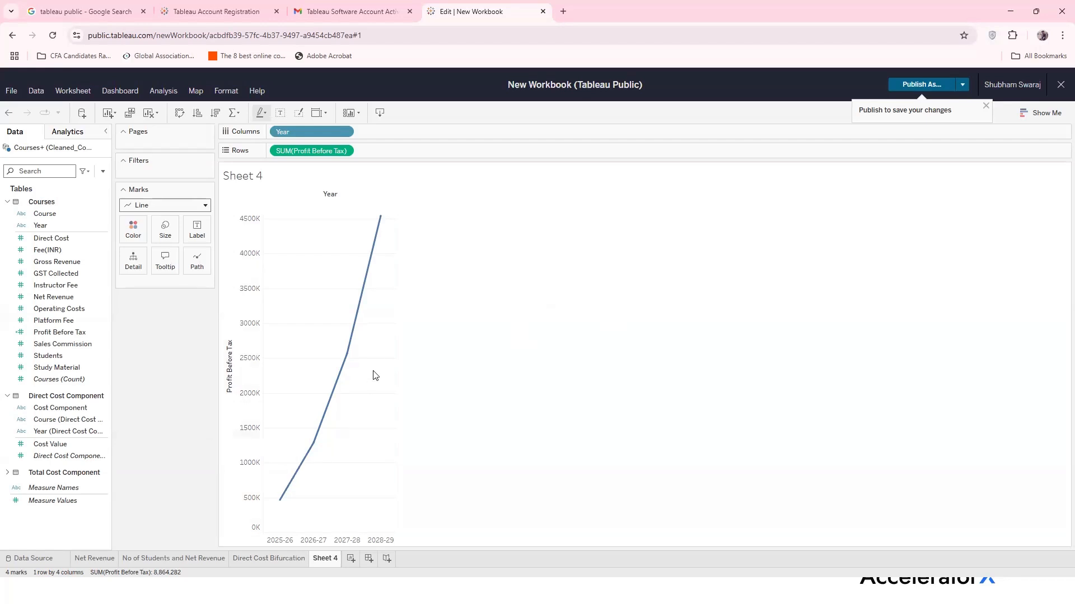
Name the Sheet 4 tab 'Profit Before Tax' and add a blank Sheet 5
double_click(324, 558)
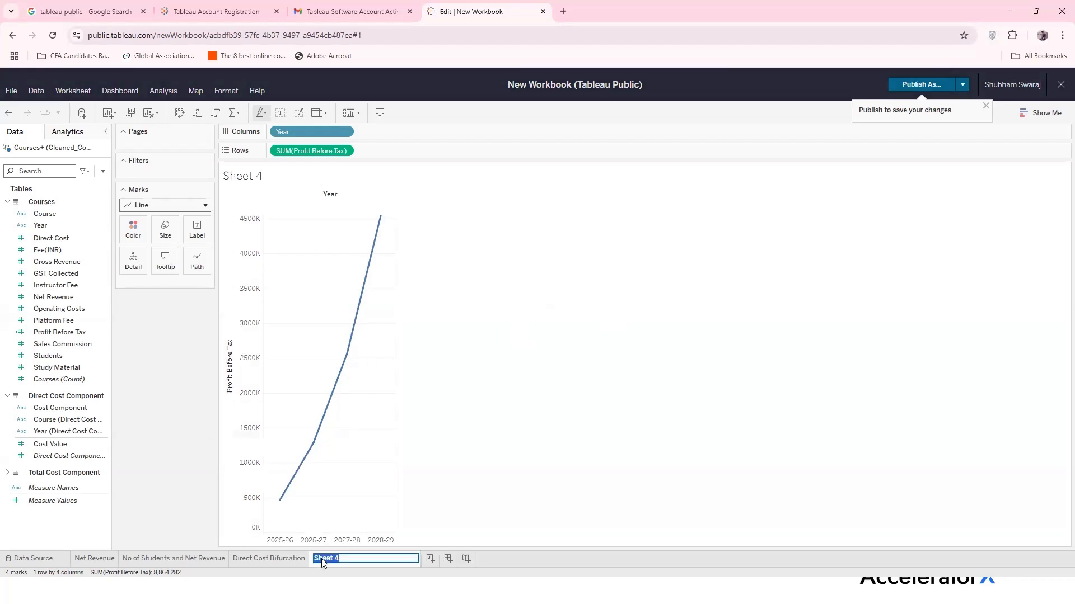
text(Profit Before Tax)
click(321, 558)
key(Return)
click(378, 558)
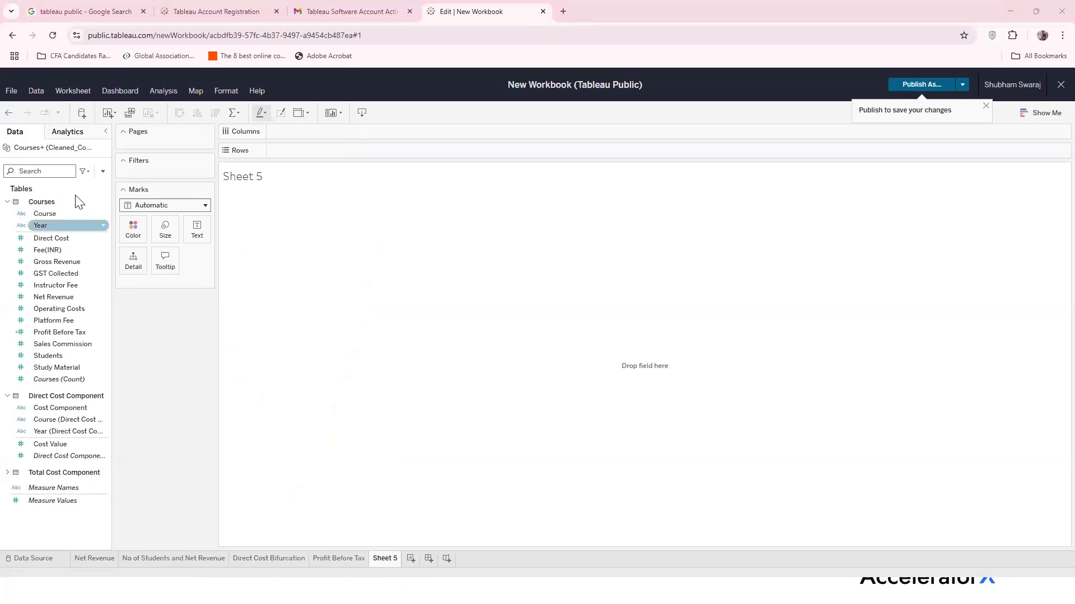
Create a calculated field named '% Profit Pefore Tax' with its formula box ready for input
click(104, 171)
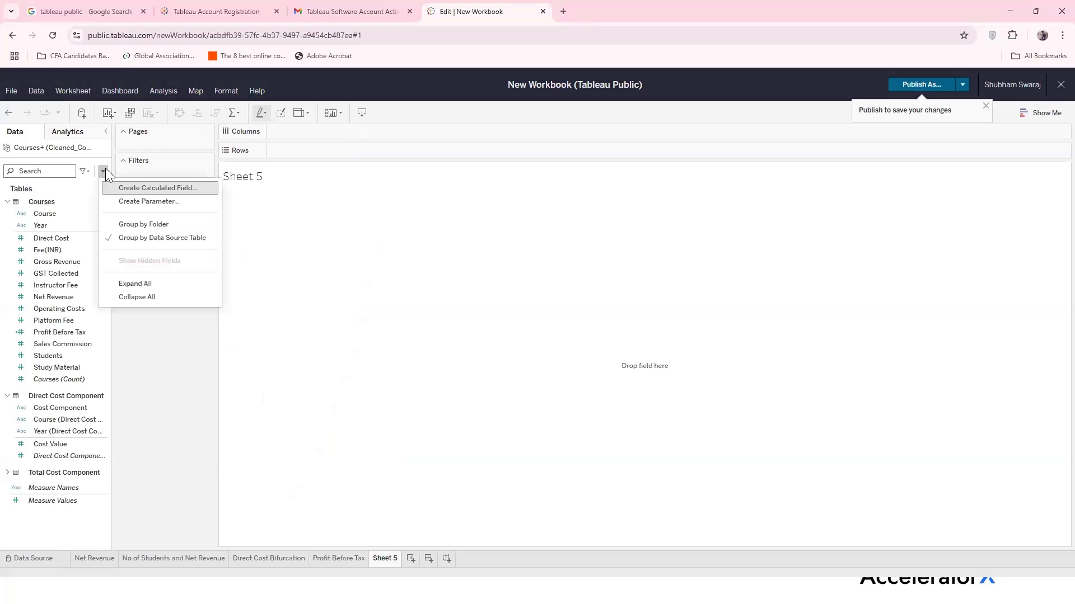
click(140, 187)
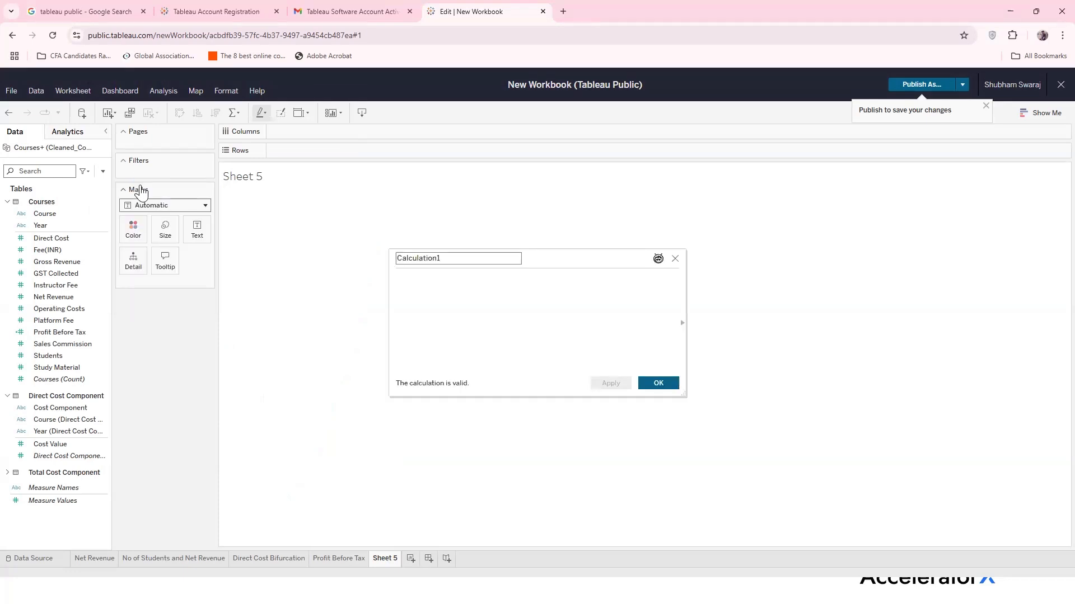
double_click(470, 258)
text(% Profi)
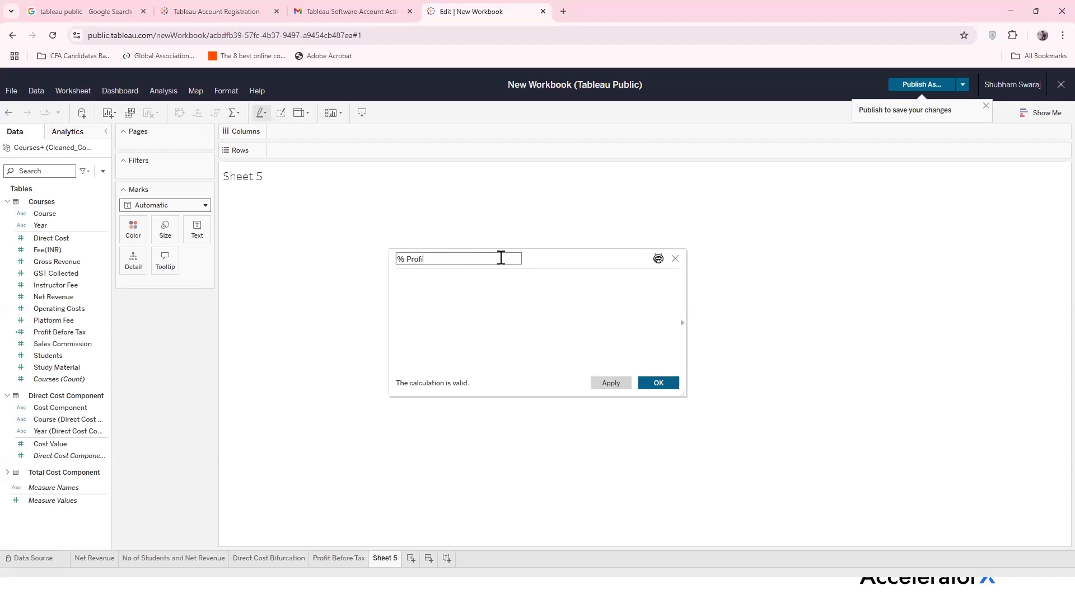
text(t Pefore Tax)
click(511, 280)
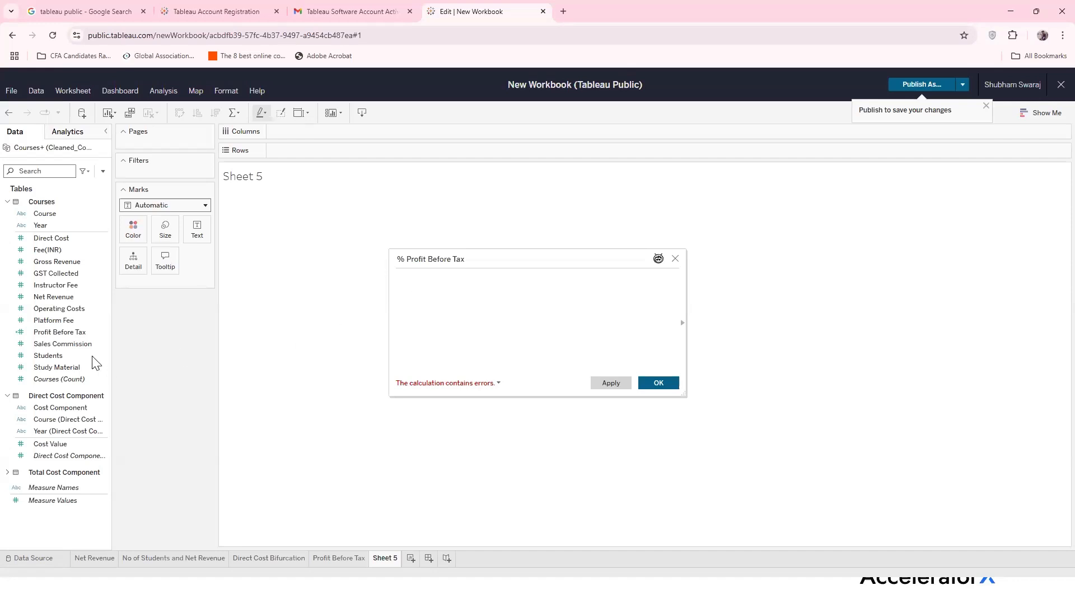
Enter the formula 100*[Profit Before Tax]/[Net Revenue], then apply and confirm the calculated field
click(81, 334)
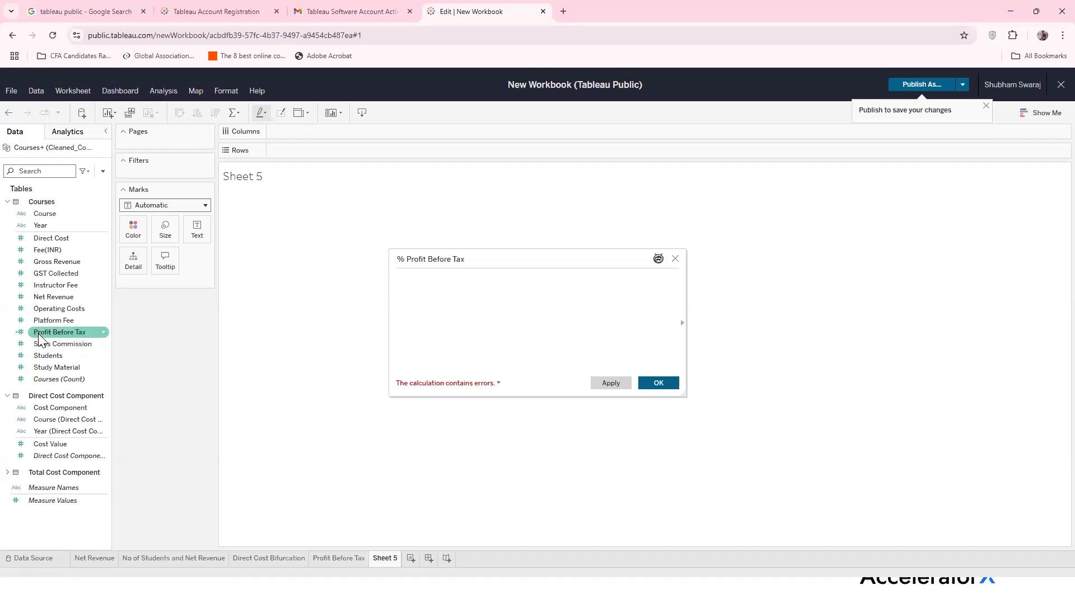
click(76, 344)
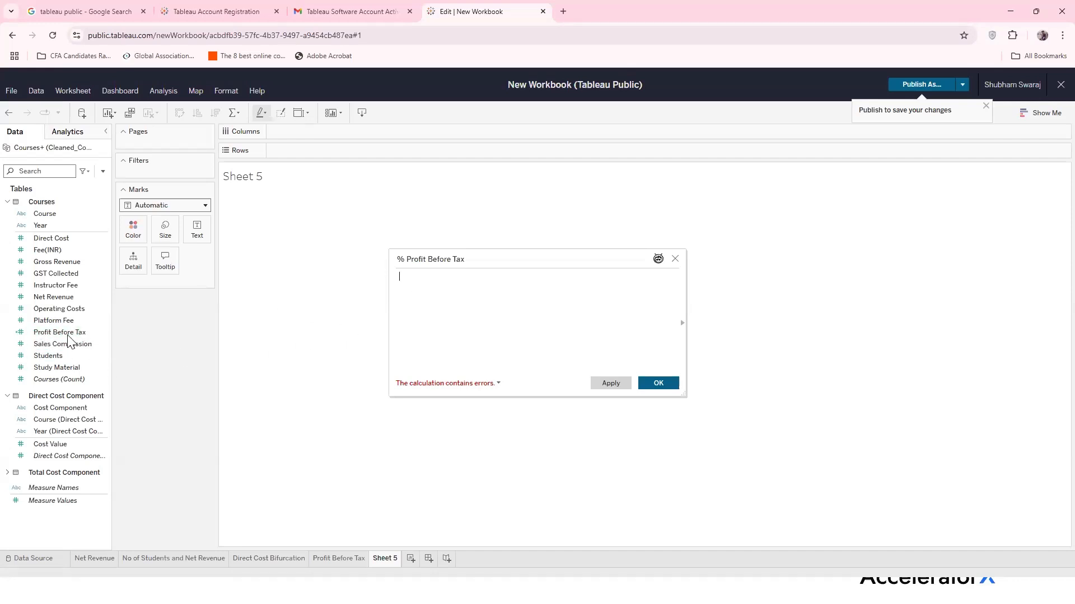
click(70, 334)
click(473, 310)
text([Profit Before Tax)
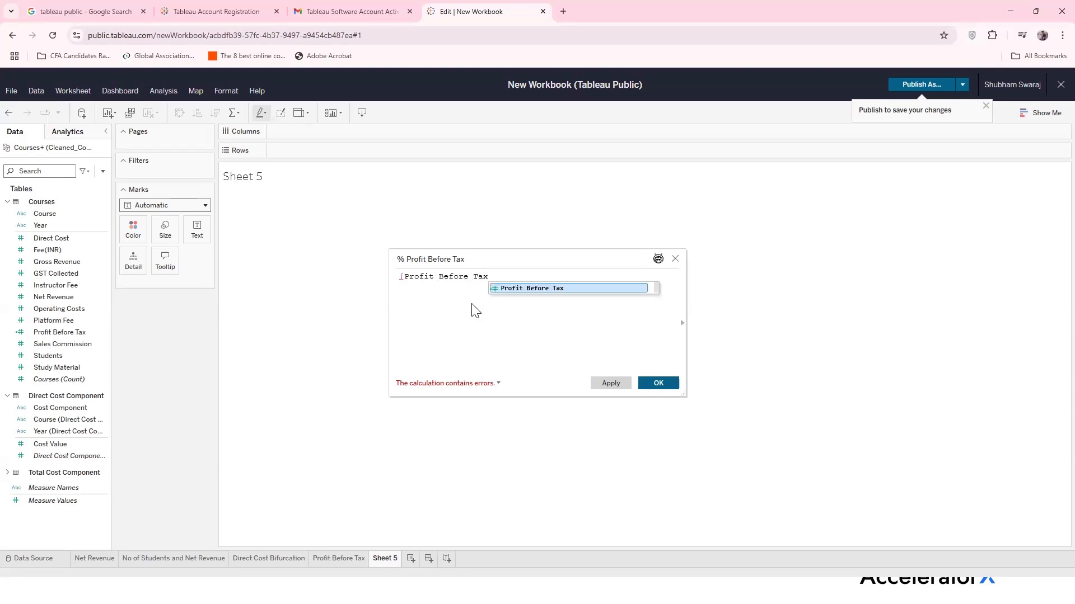
key(Return)
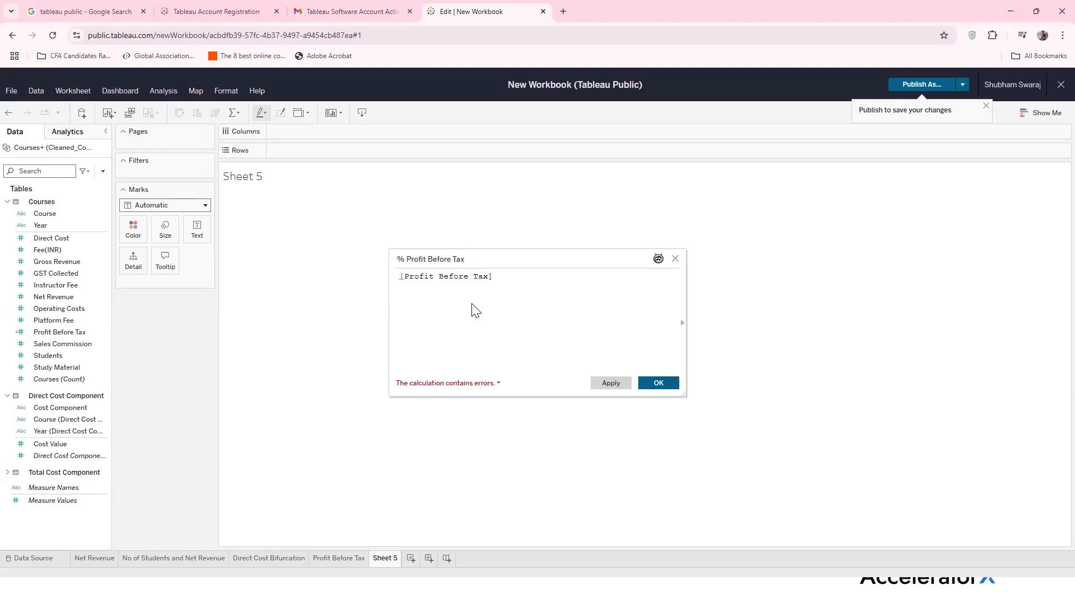
text(/[Net Revenue)
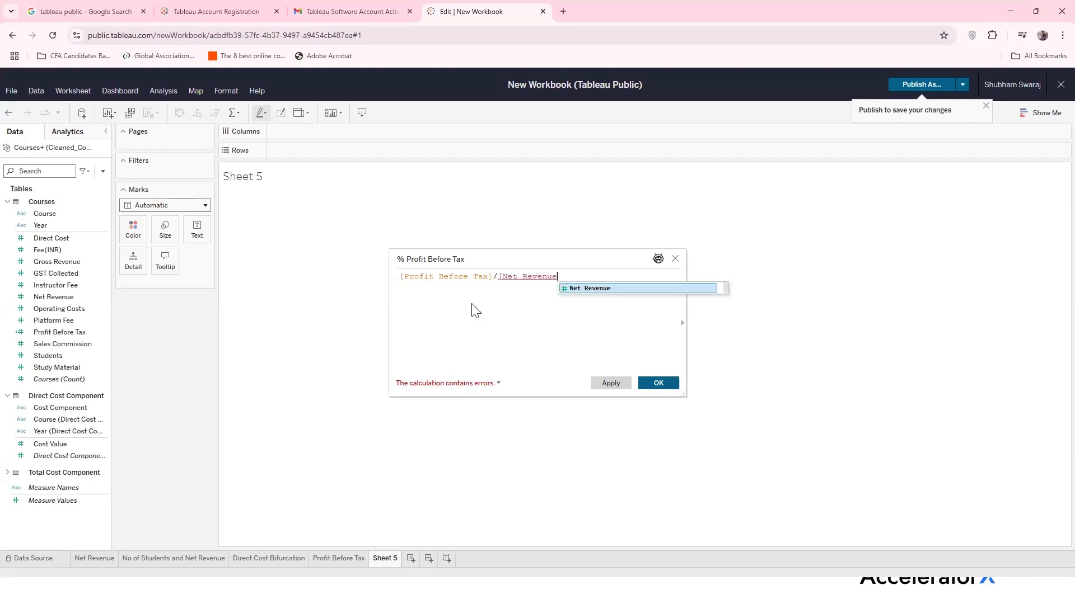
text(])
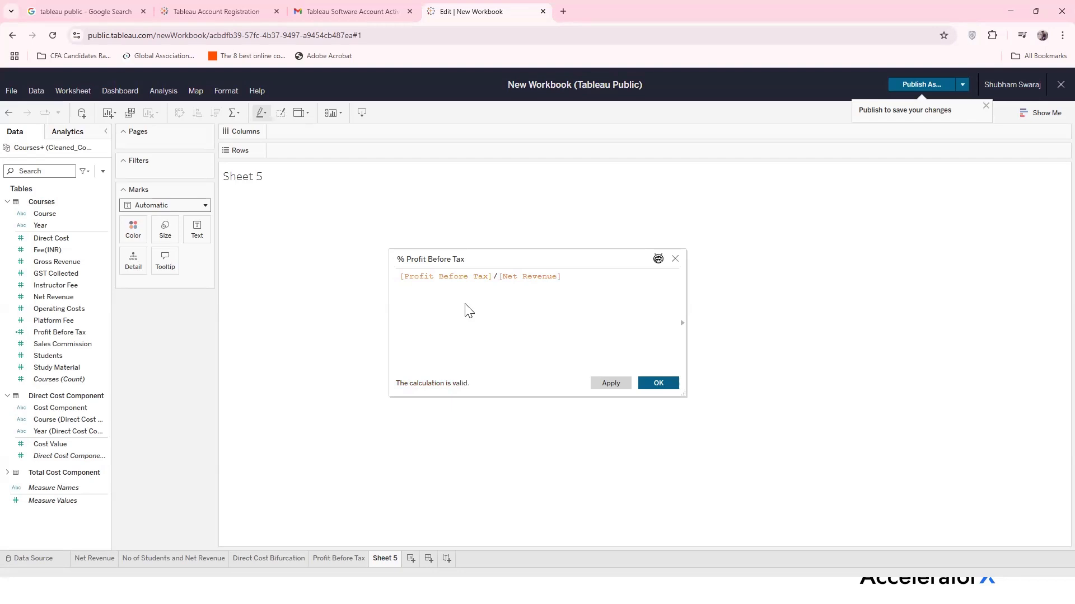
click(399, 277)
text(100)
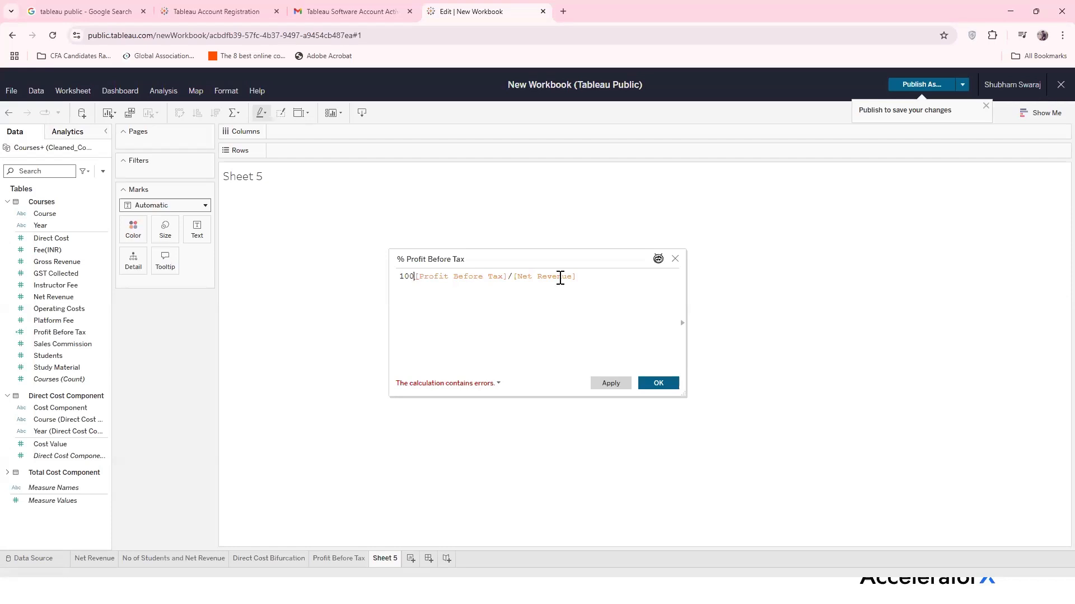
text(*)
click(612, 384)
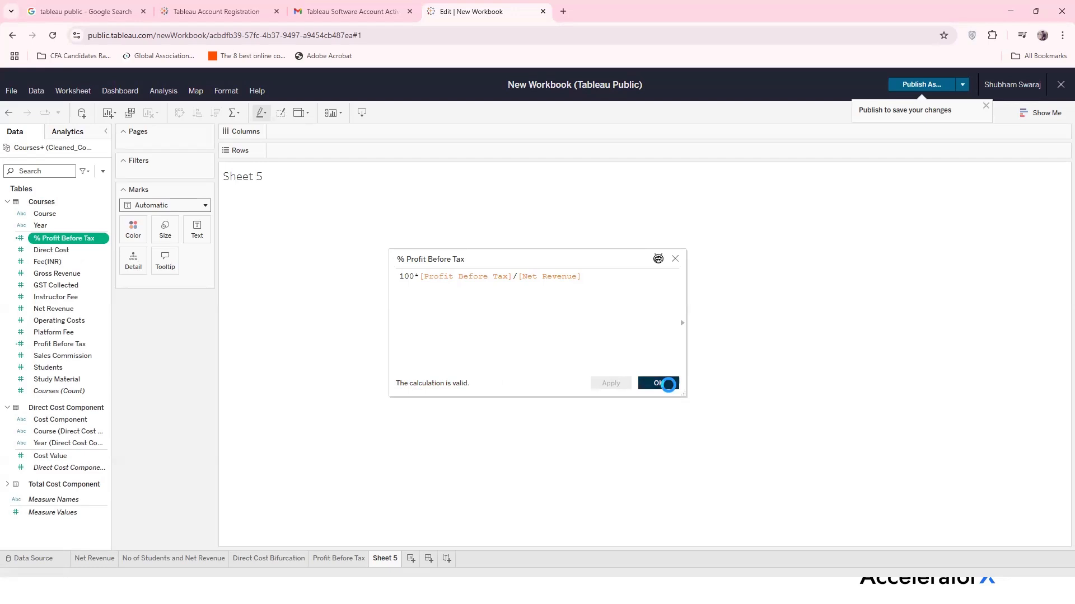
click(658, 383)
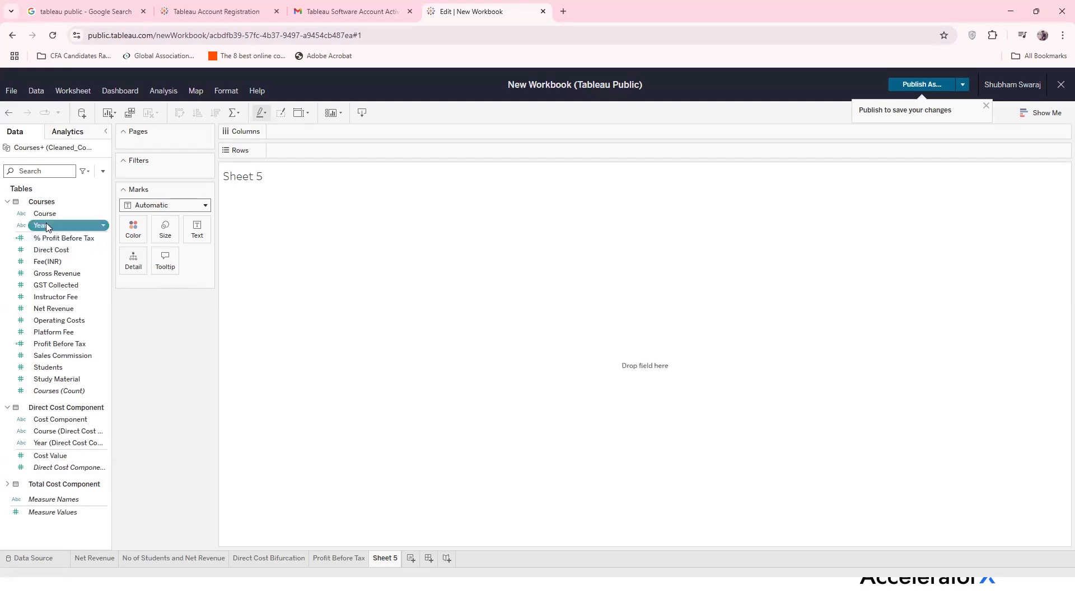
Put Year on Columns and % Profit Before Tax on Rows, shown as a line chart
drag(61, 223, 316, 131)
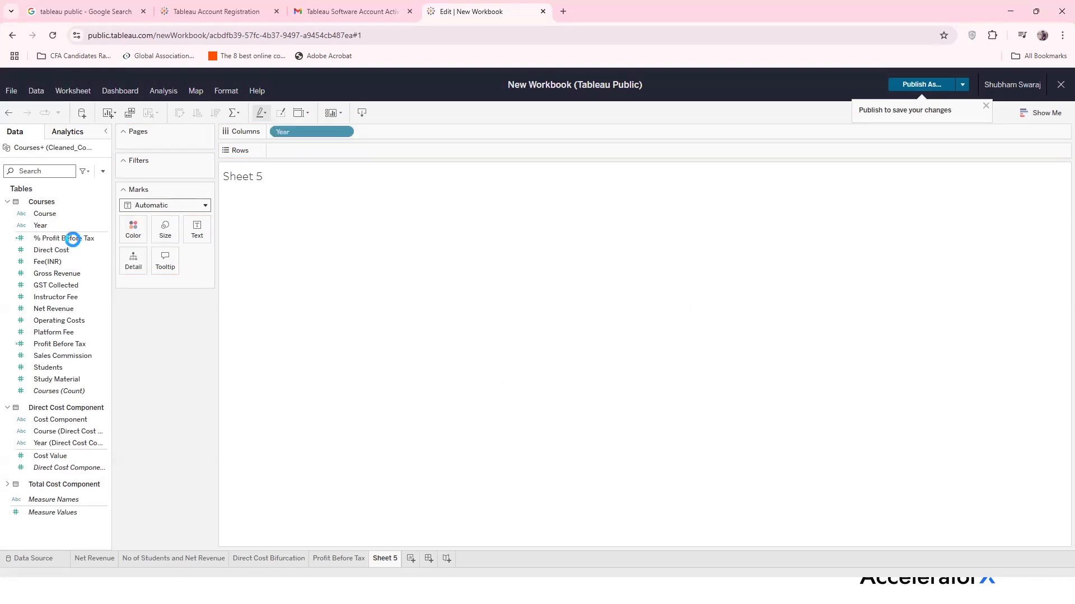
click(67, 239)
drag(67, 239, 314, 151)
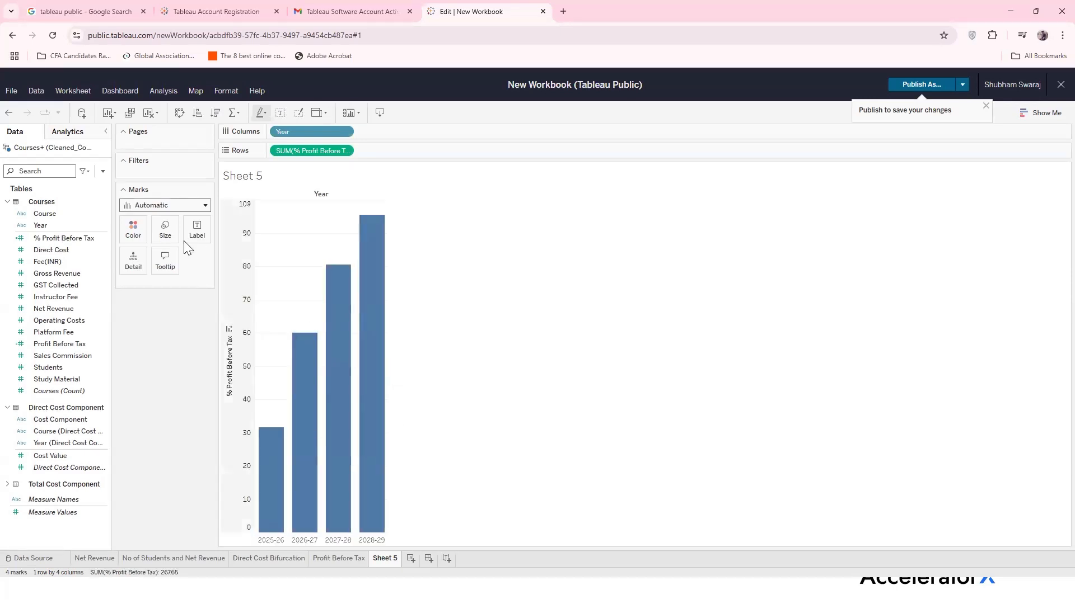
click(203, 206)
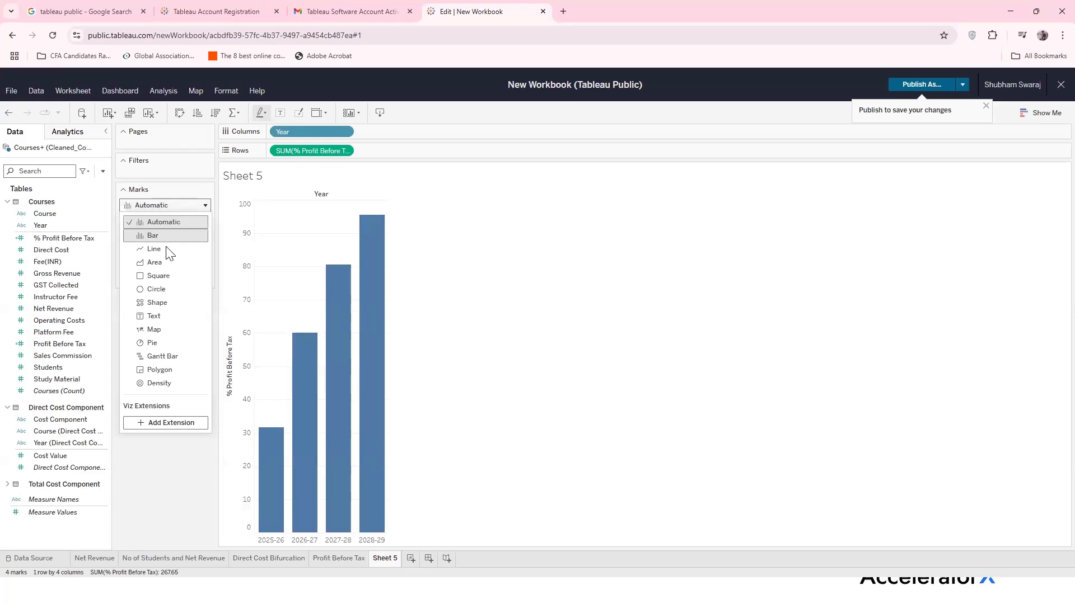
click(165, 249)
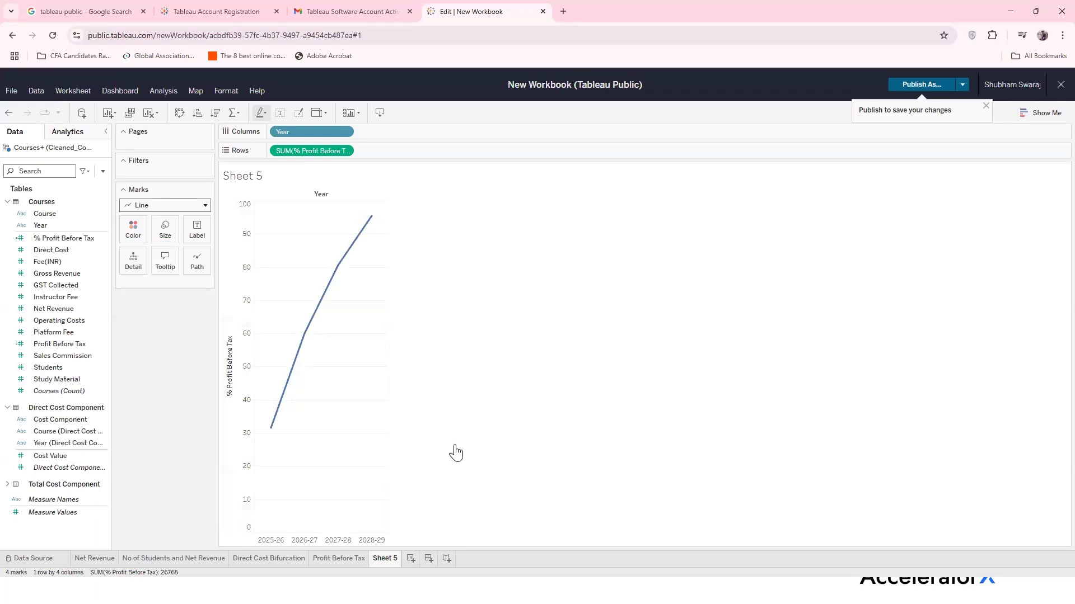
mouse_move(266, 434)
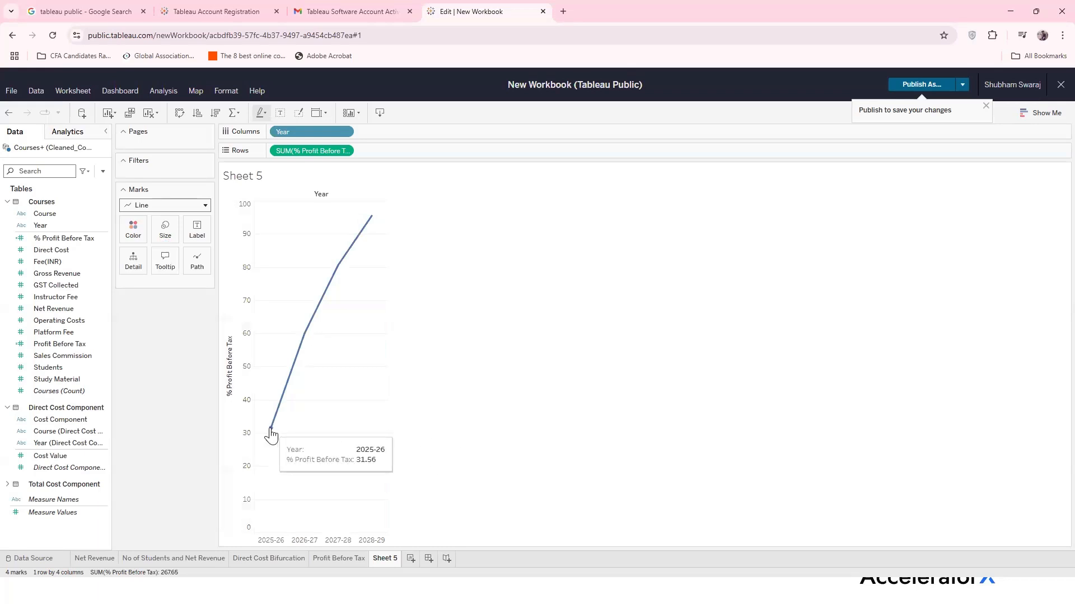
mouse_move(303, 337)
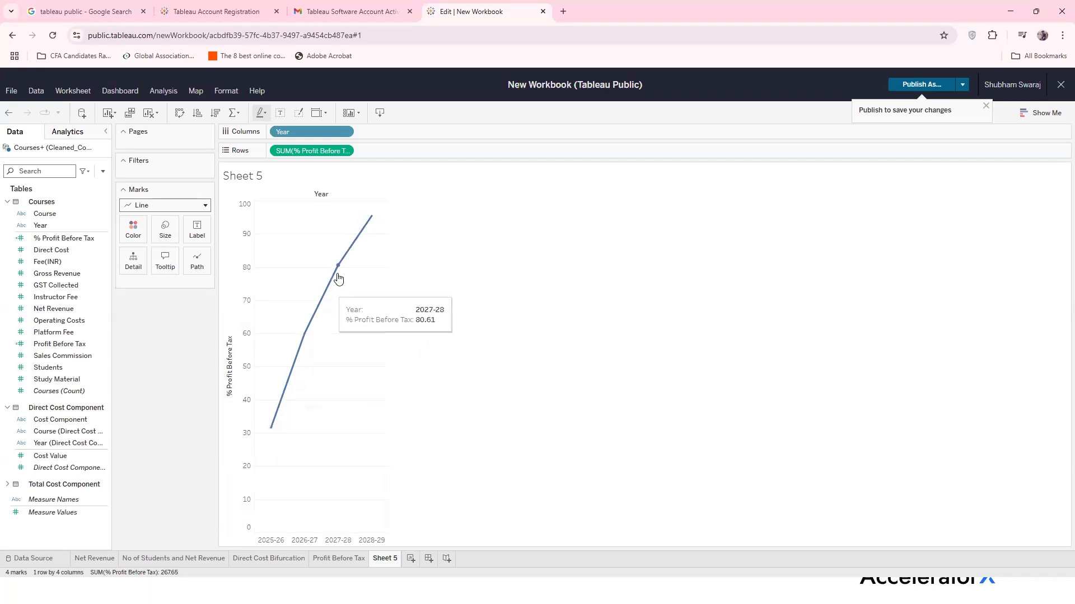
mouse_move(372, 218)
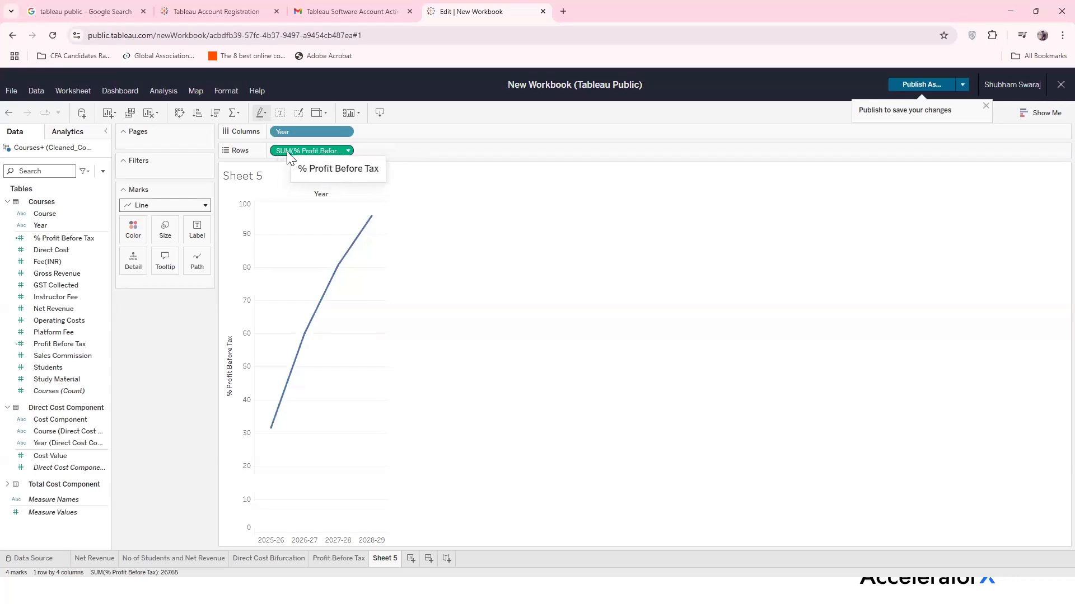
Change the % Profit Before Tax measure on Rows from SUM to Average
click(347, 151)
mouse_move(348, 305)
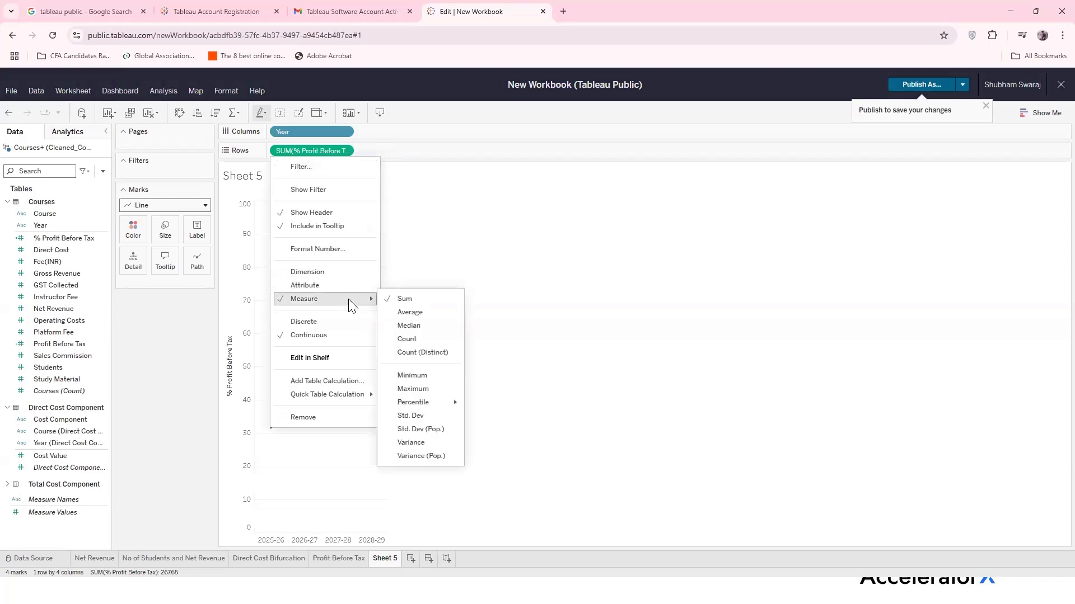
click(429, 314)
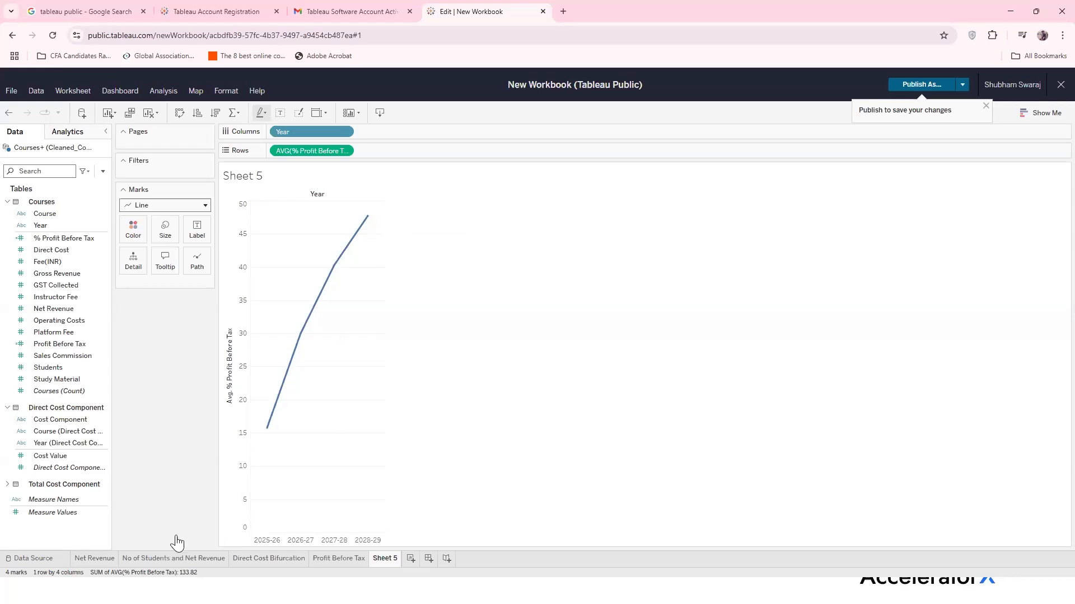
Rename the Sheet 5 tab to '% Profit Before Tax'
double_click(391, 557)
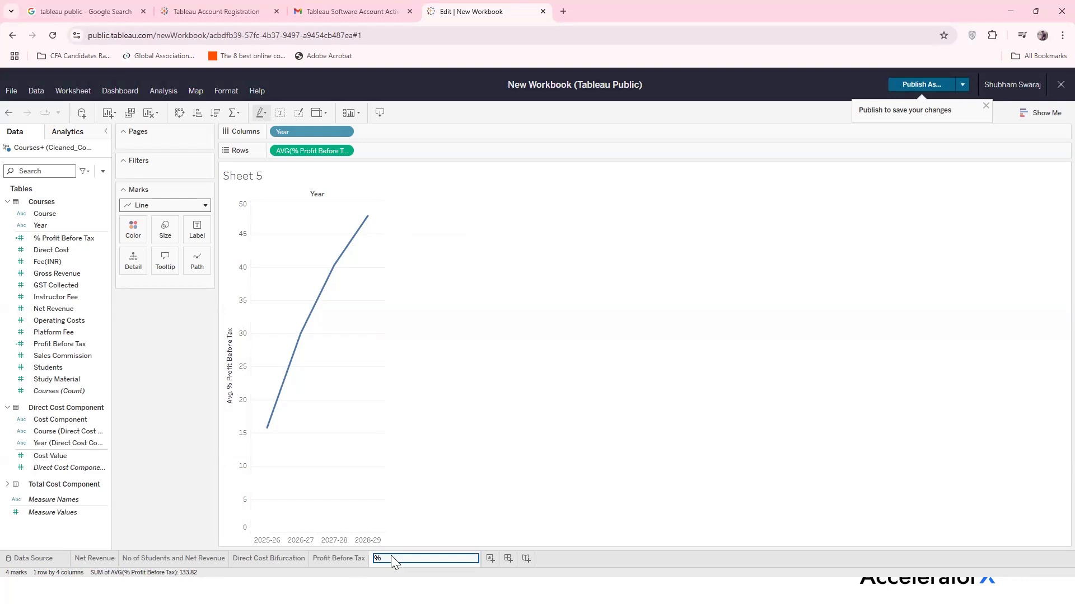
text(% Profit Before Tax)
key(Return)
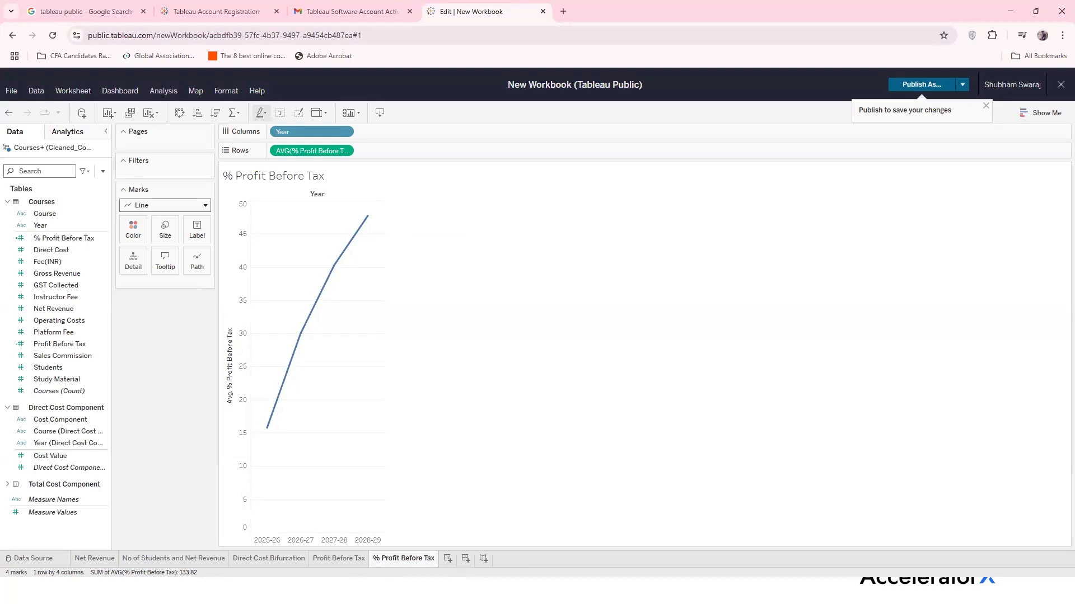
Add Sheet 6 and plot SUM(Profit Before Tax) as bars for Courses A and B
click(447, 558)
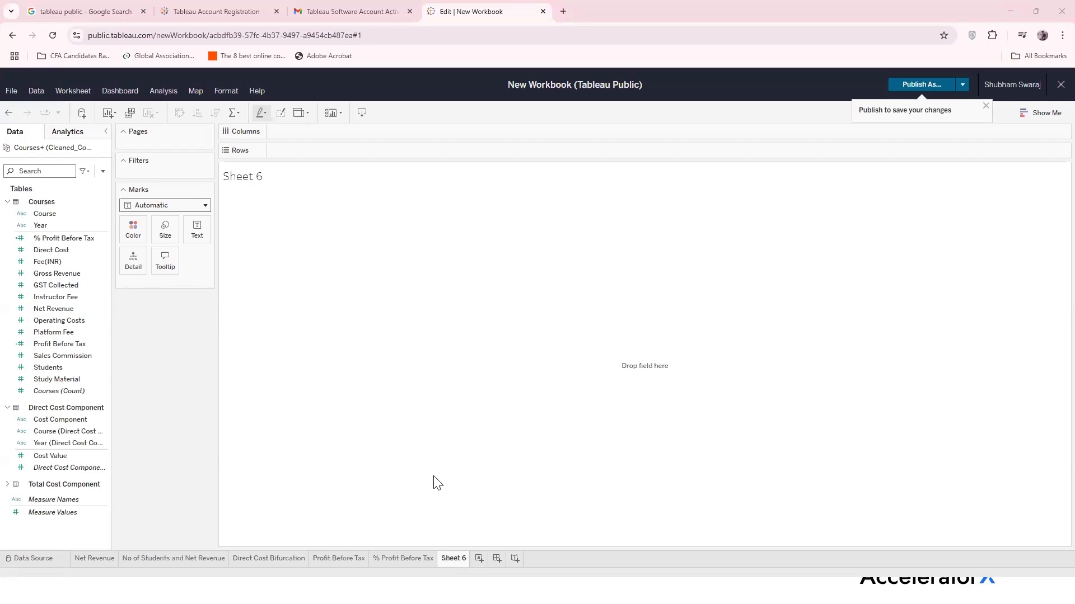
drag(63, 214, 327, 128)
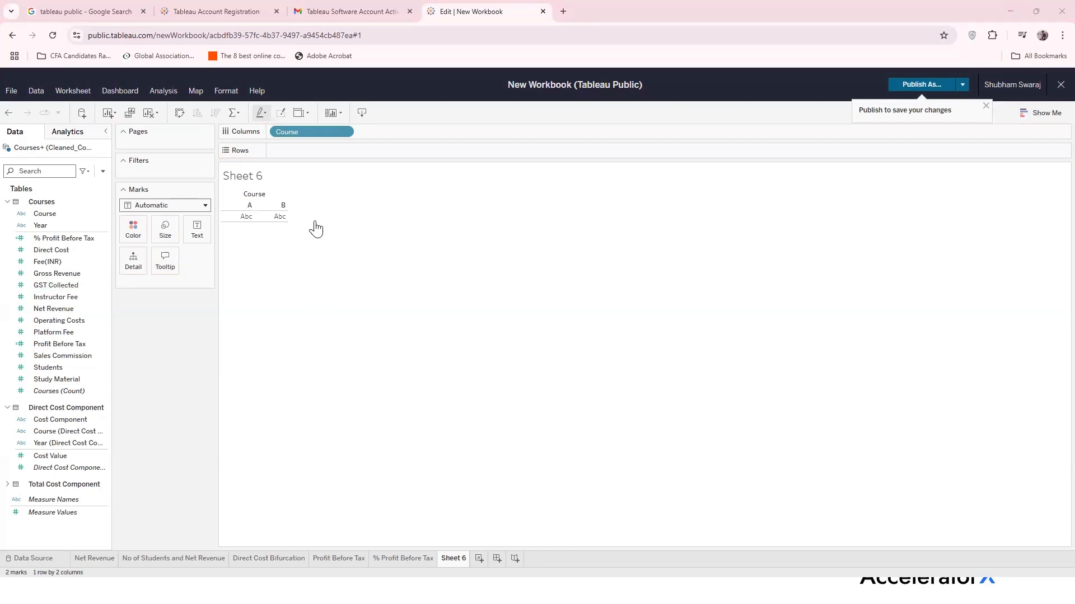
click(81, 239)
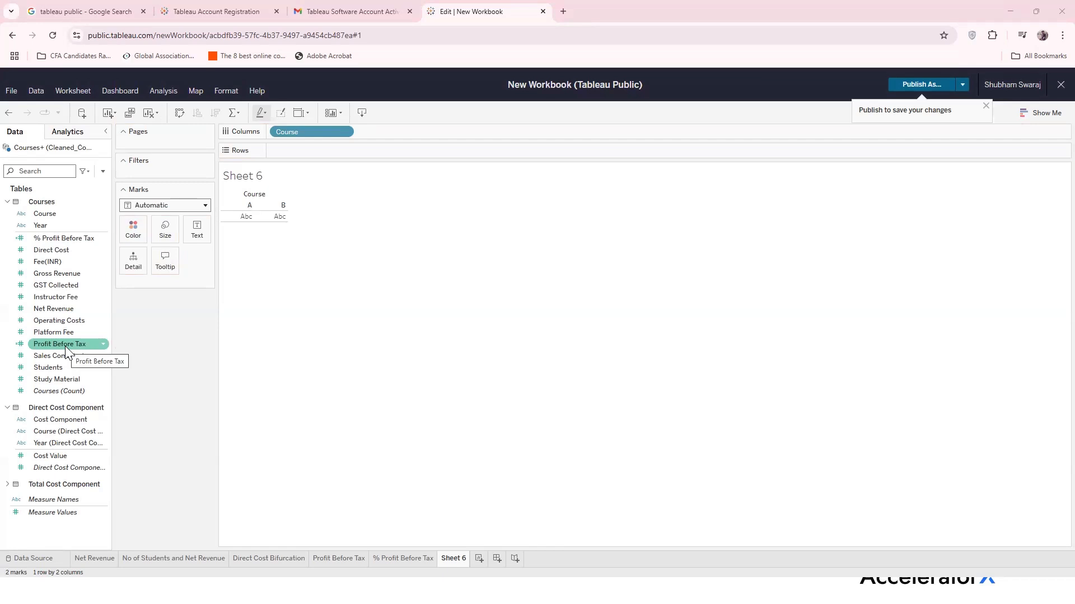
drag(66, 352, 310, 151)
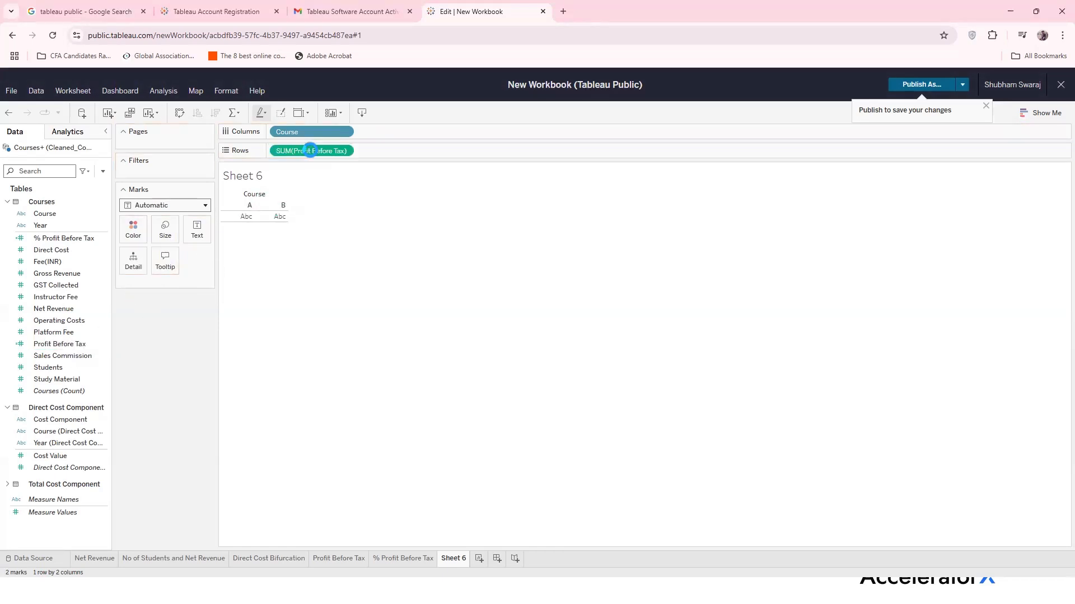
mouse_move(310, 417)
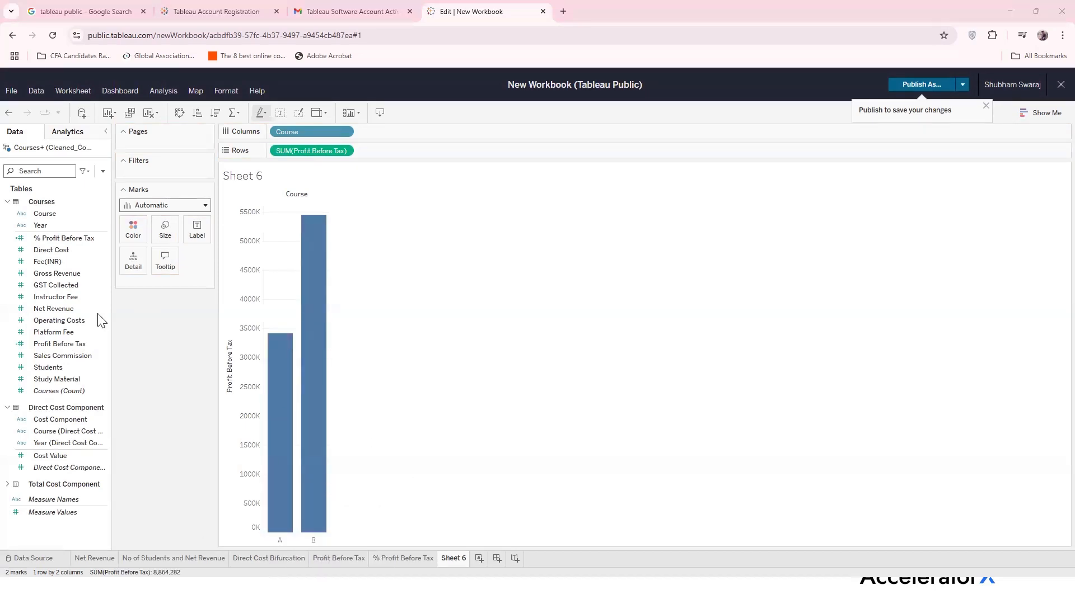
Switch Sheet 6's Profit Before Tax measure from SUM to Average
mouse_move(283, 439)
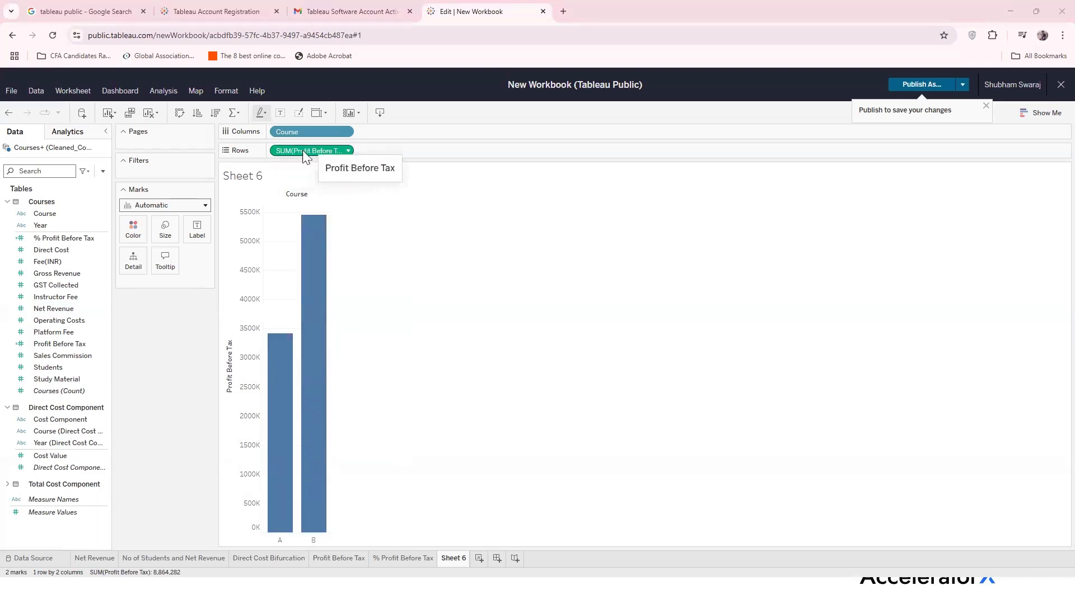
click(348, 149)
mouse_move(338, 306)
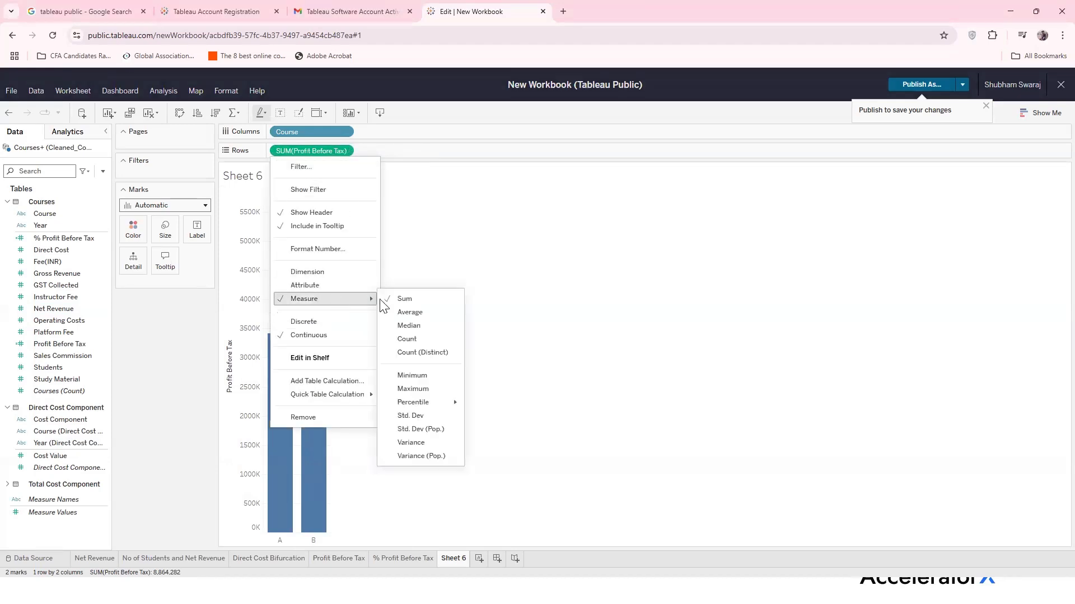
click(398, 311)
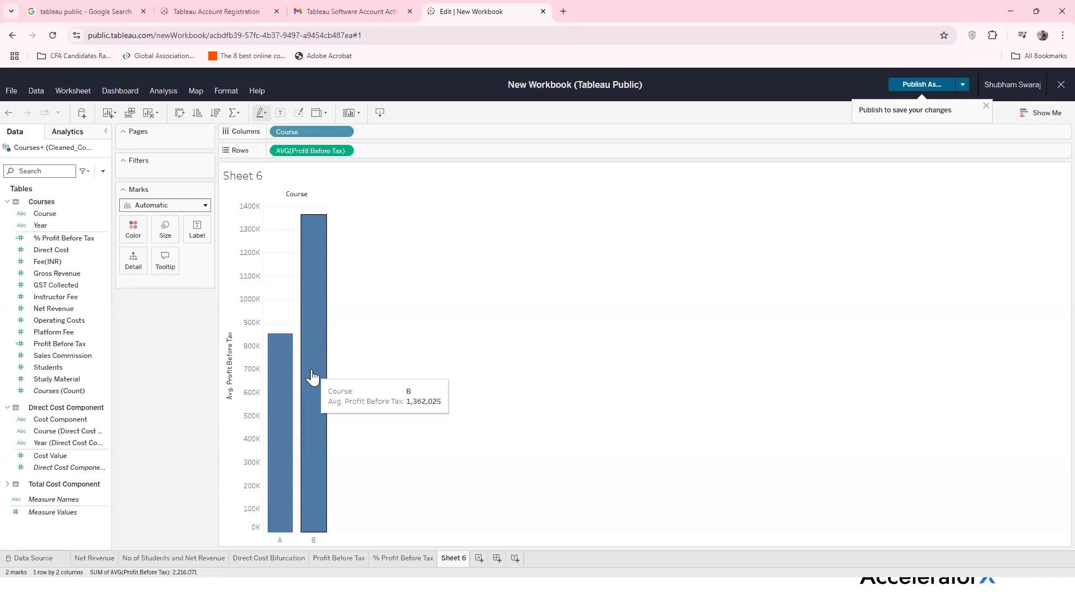
Rename the Sheet 6 tab to '4-year Avg Profit per Course'
double_click(457, 557)
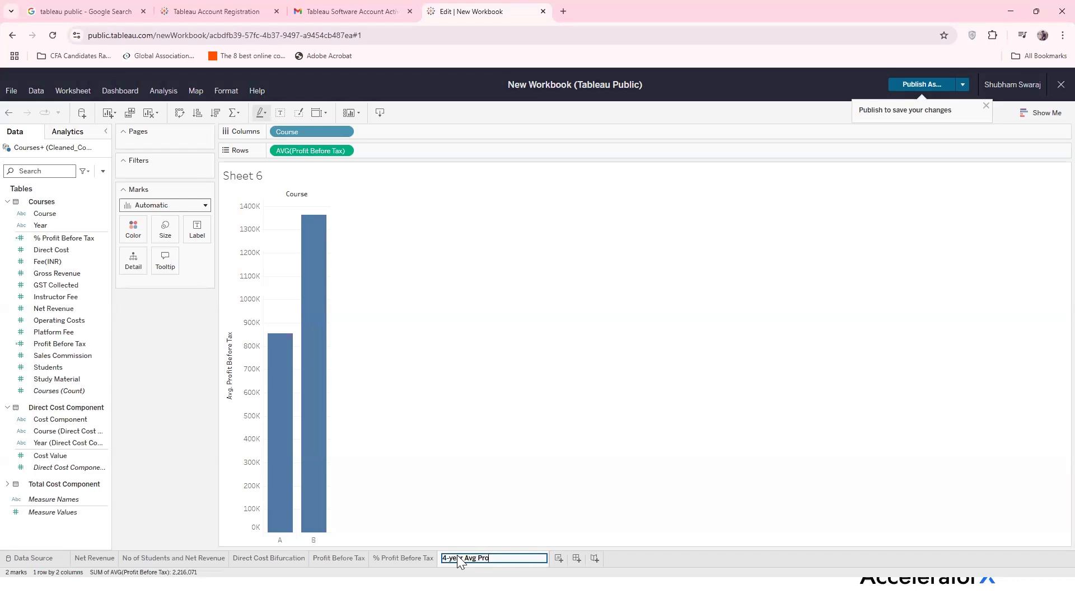
text(per Course)
key(Return)
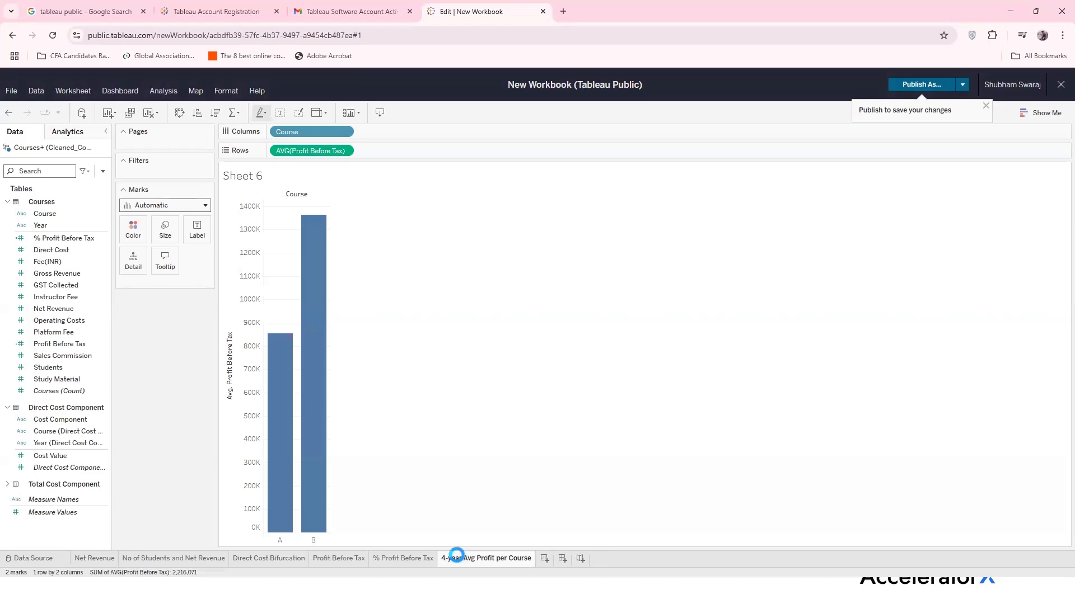
click(106, 554)
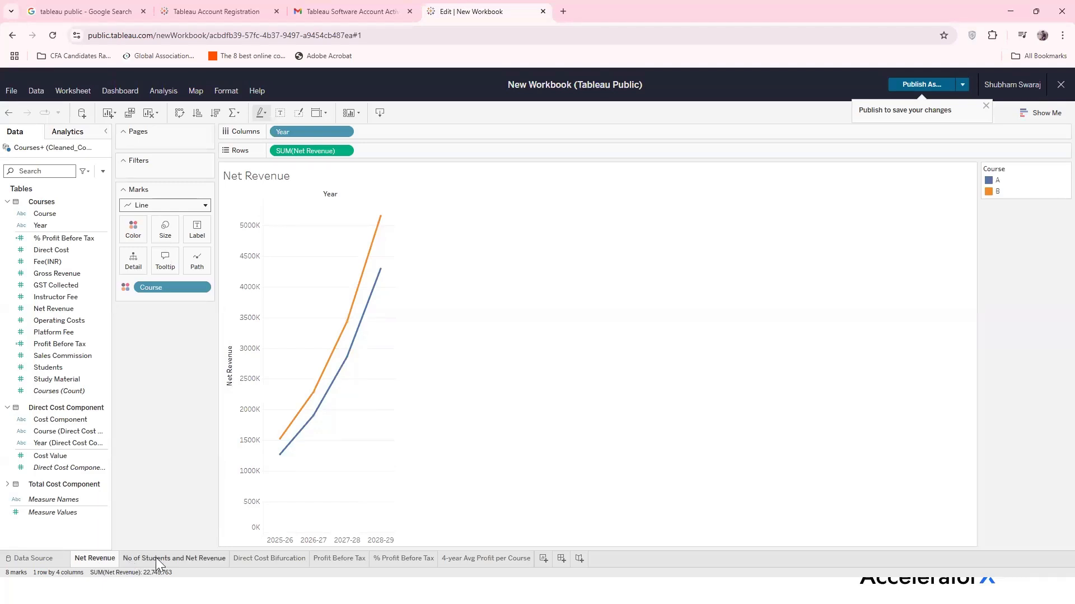
click(180, 558)
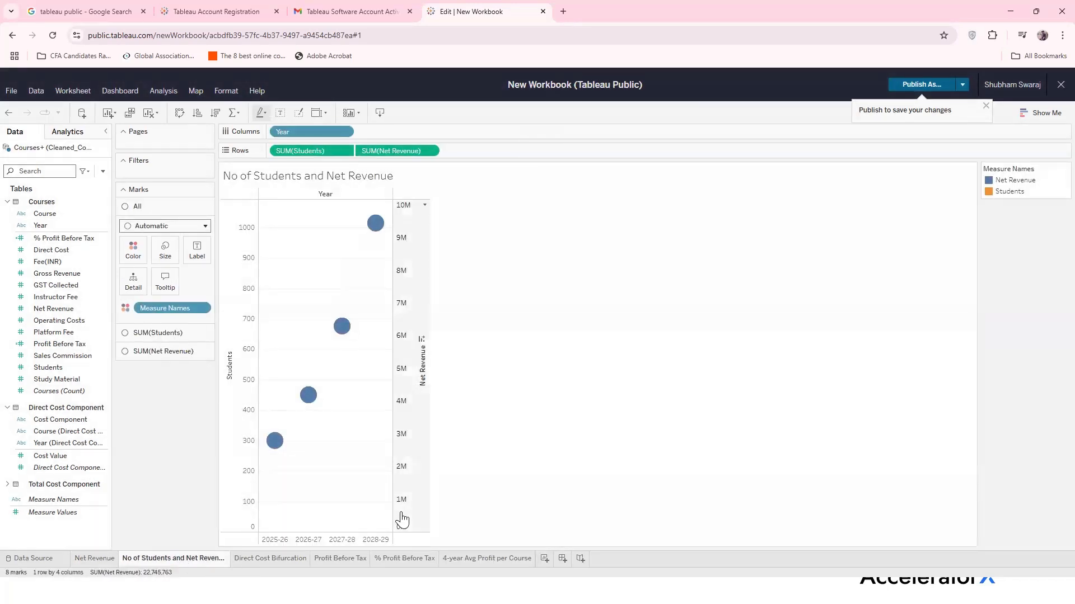
click(258, 559)
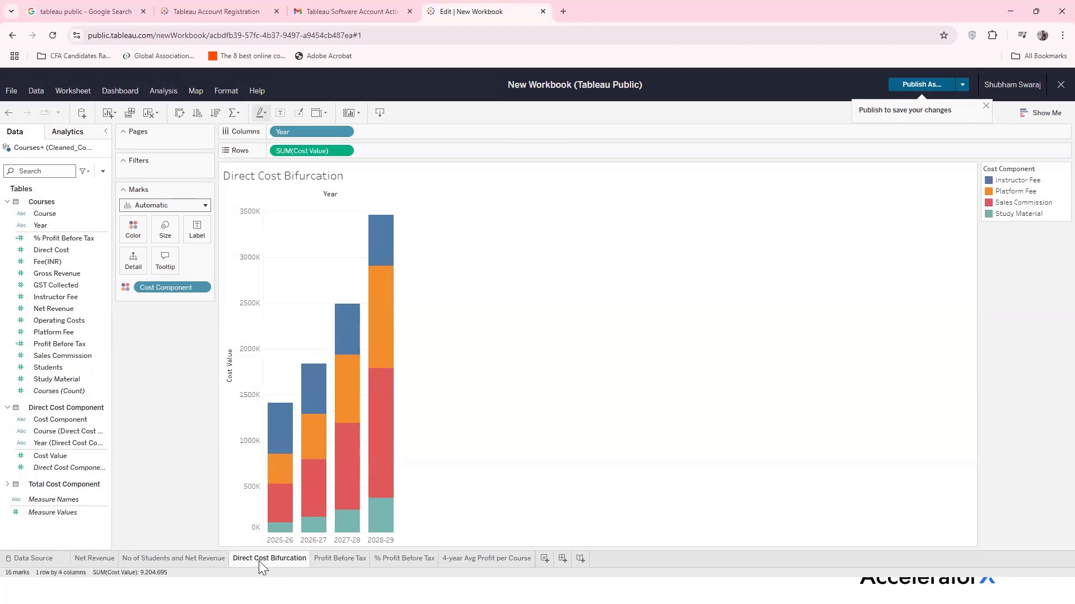
mouse_move(392, 494)
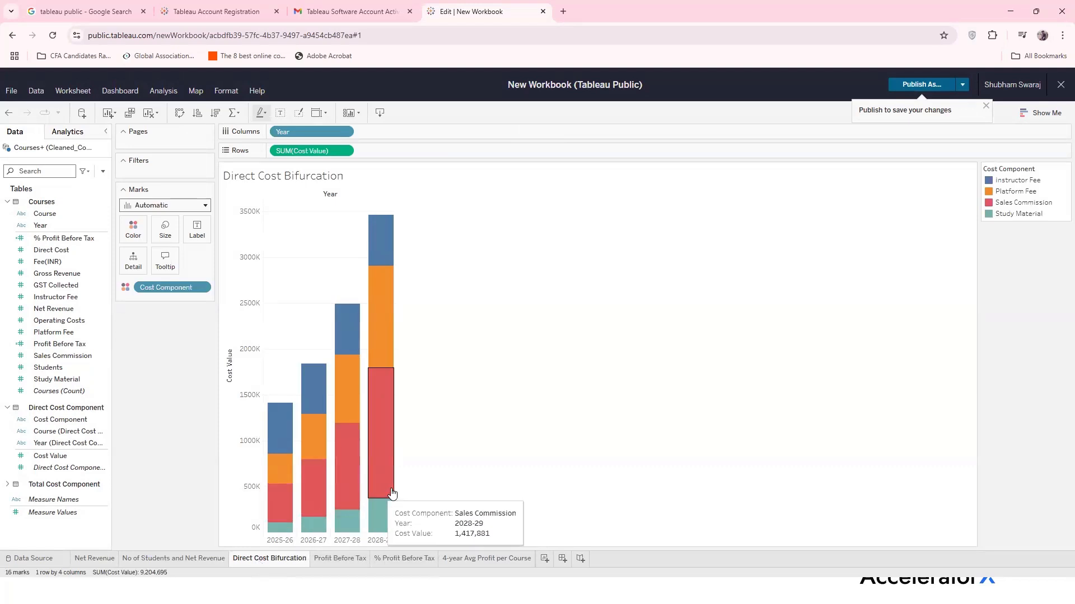
click(344, 558)
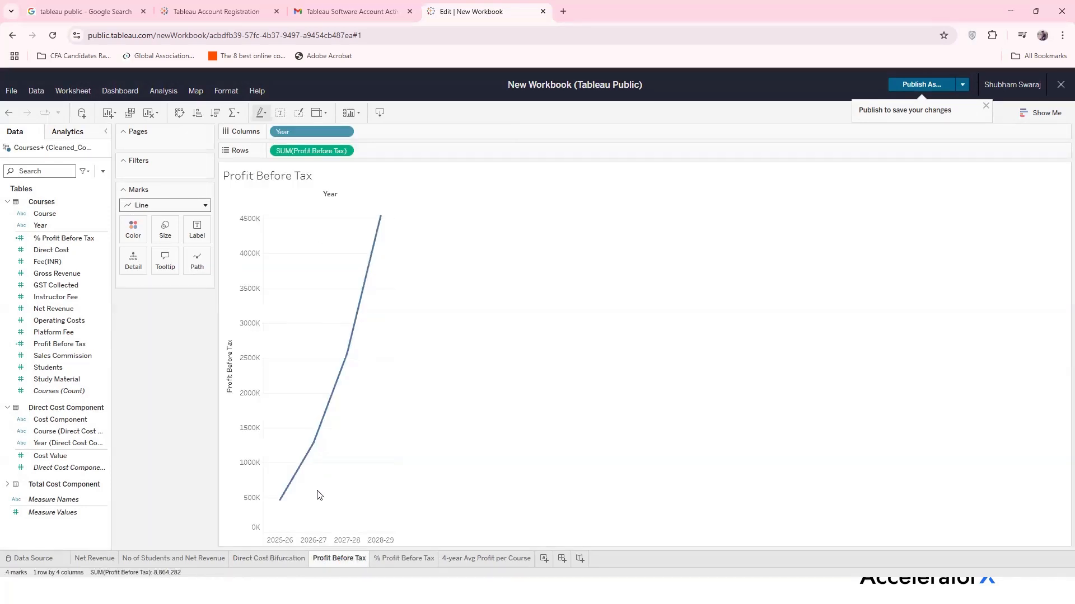
click(405, 560)
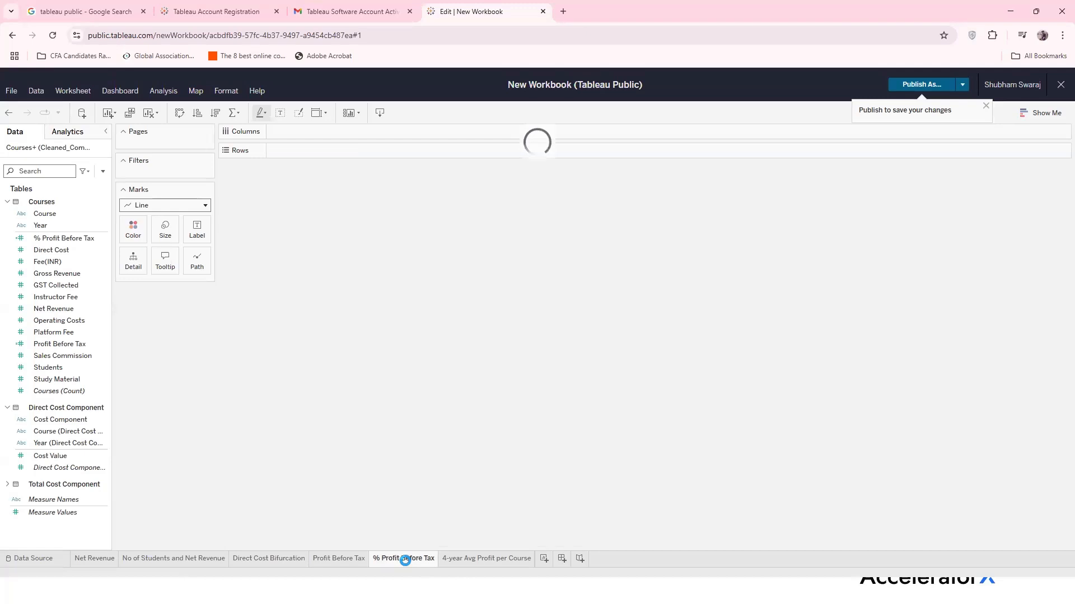
click(469, 560)
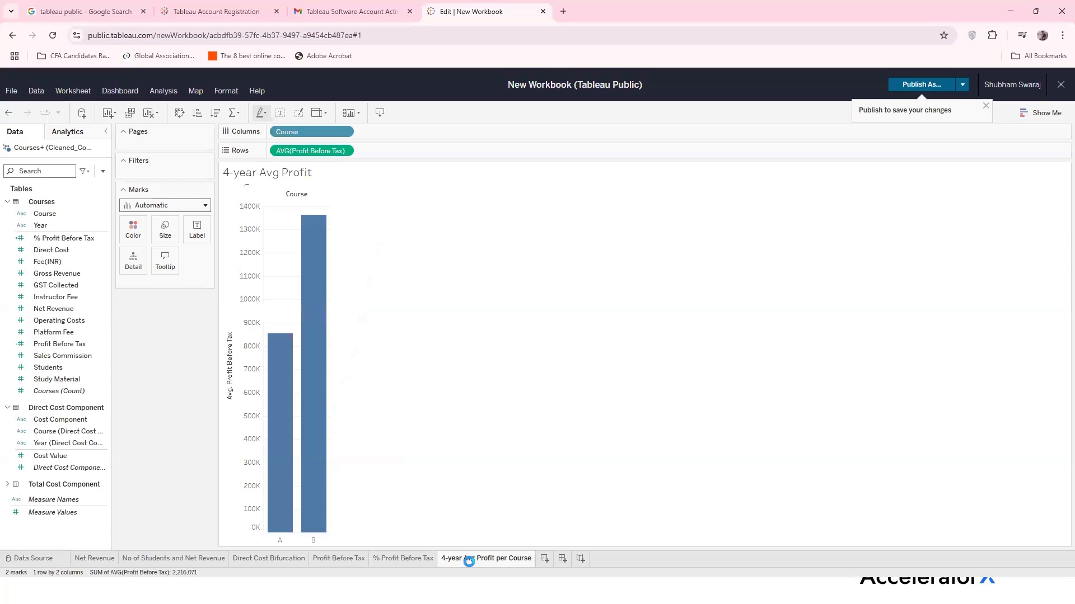
mouse_move(281, 513)
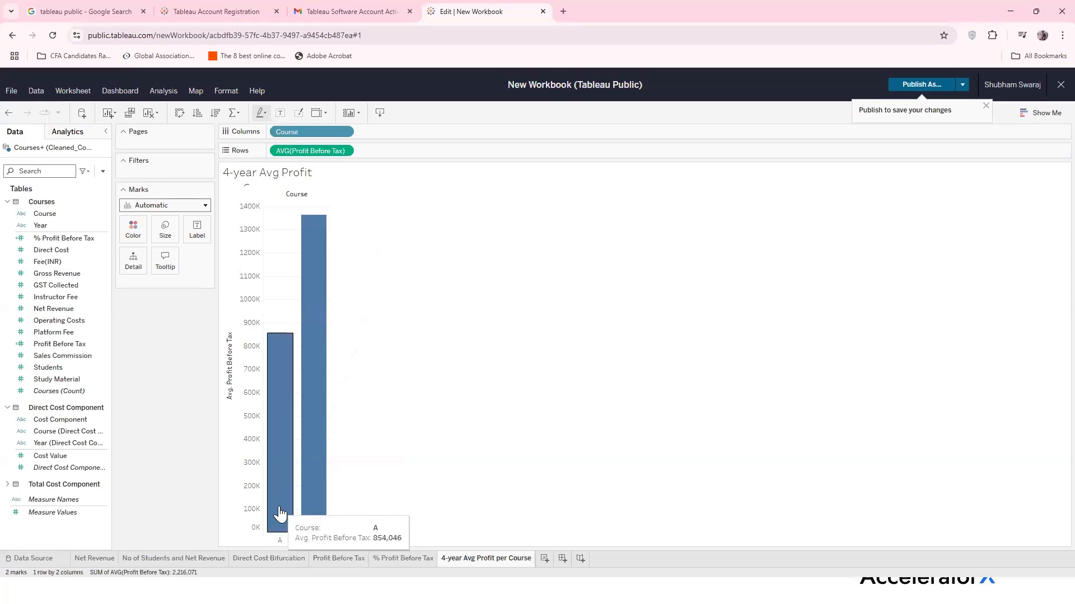
mouse_move(314, 487)
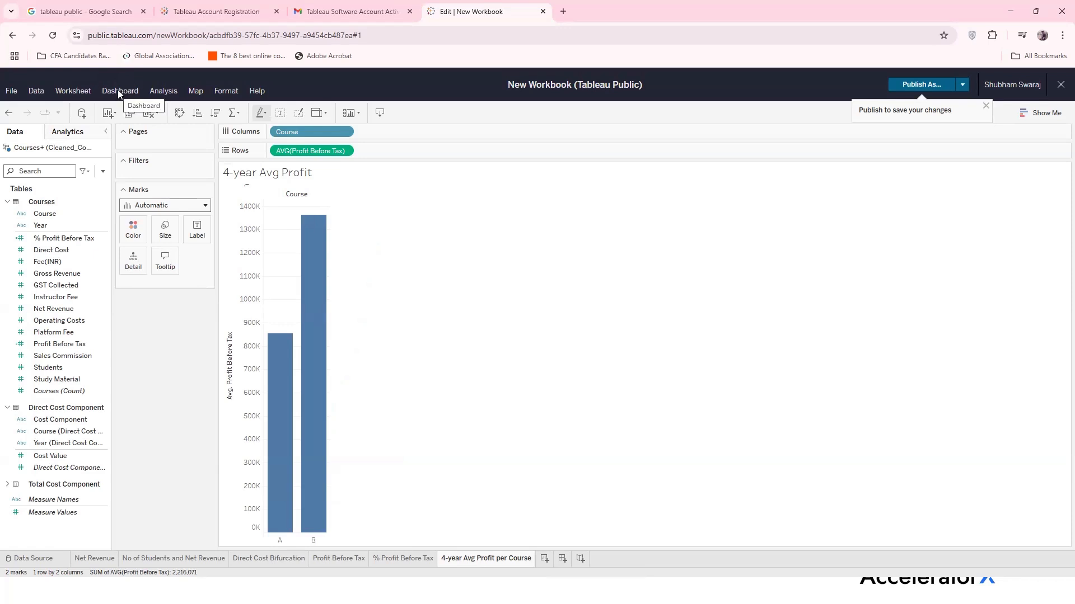
Add Dashboard 1, briefly view the Net Revenue sheet, then return to the dashboard
click(562, 559)
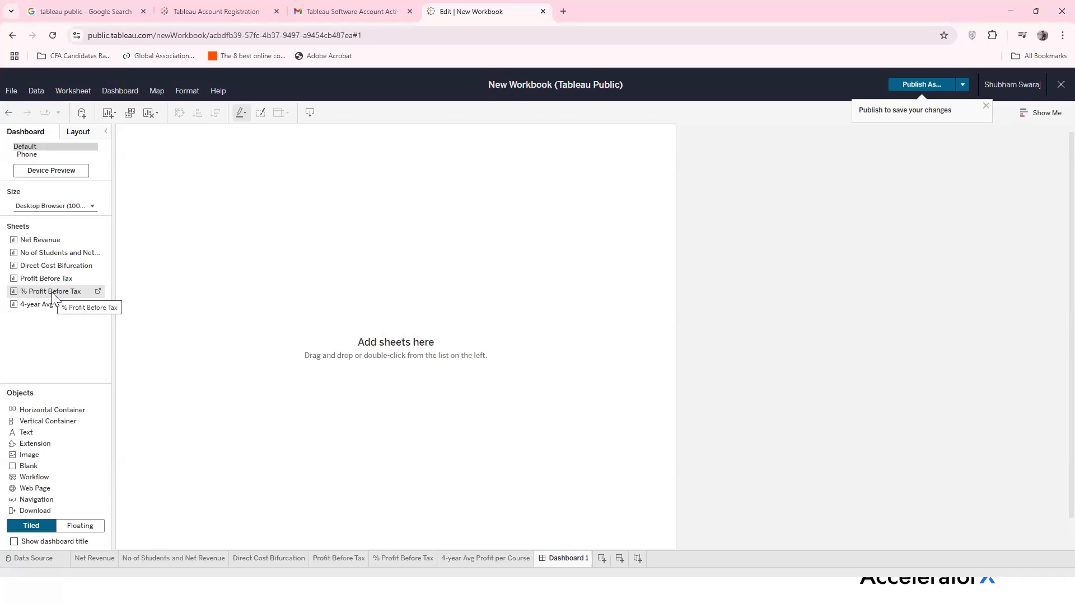
click(40, 241)
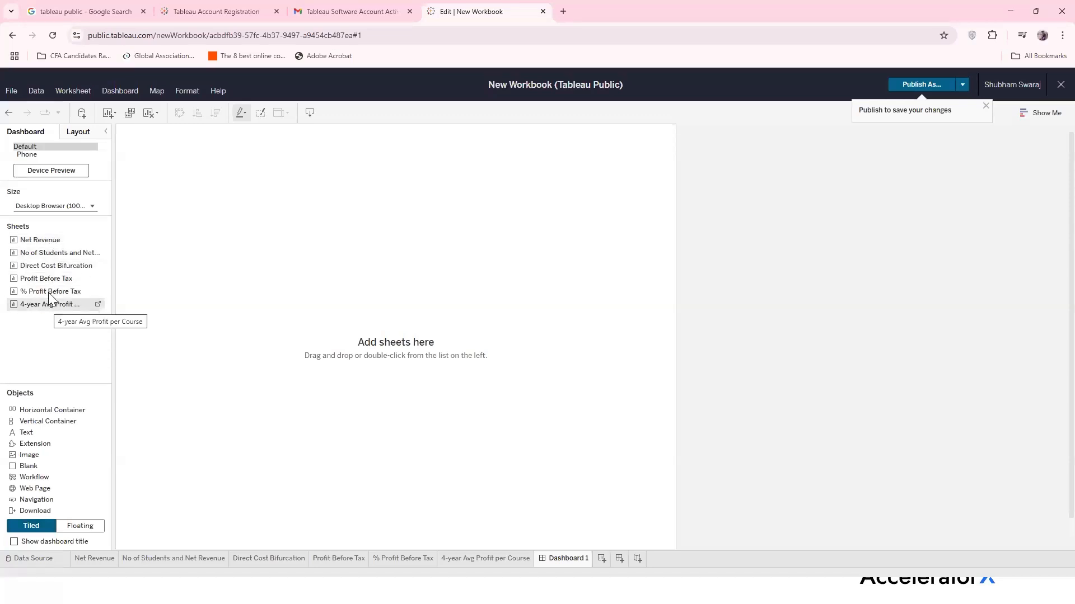
click(94, 558)
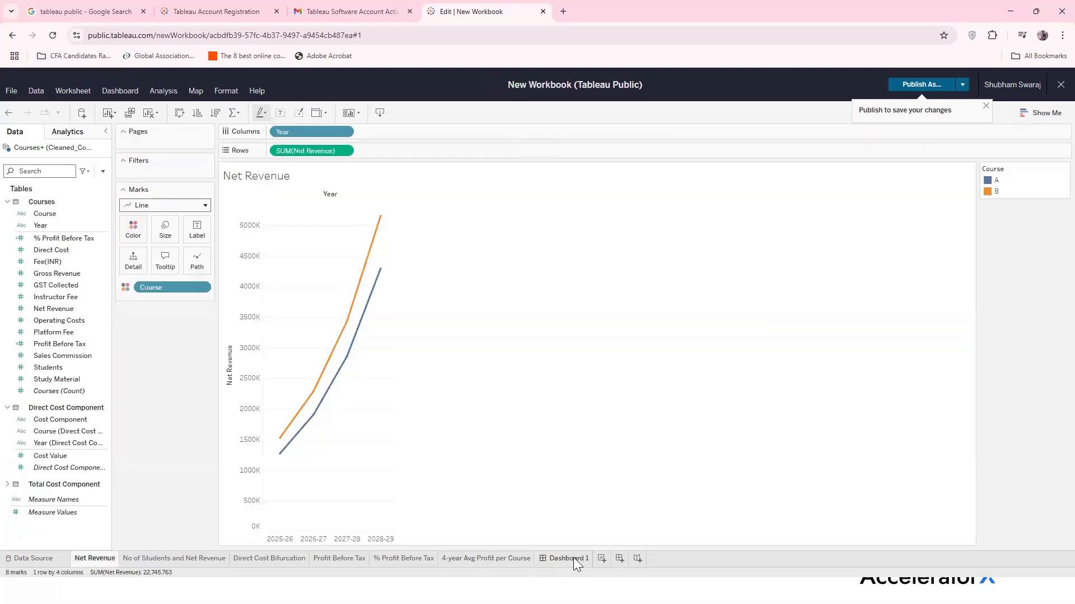
click(565, 558)
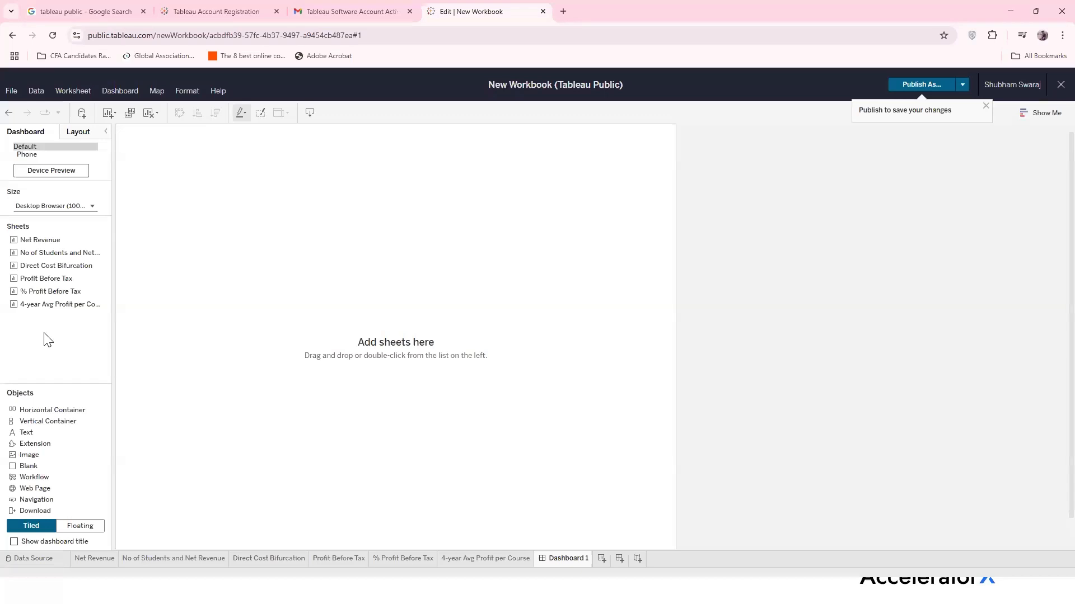
Place Net Revenue top-left, No of Students below it, Direct Cost Bifurcation beside it
drag(48, 242, 166, 188)
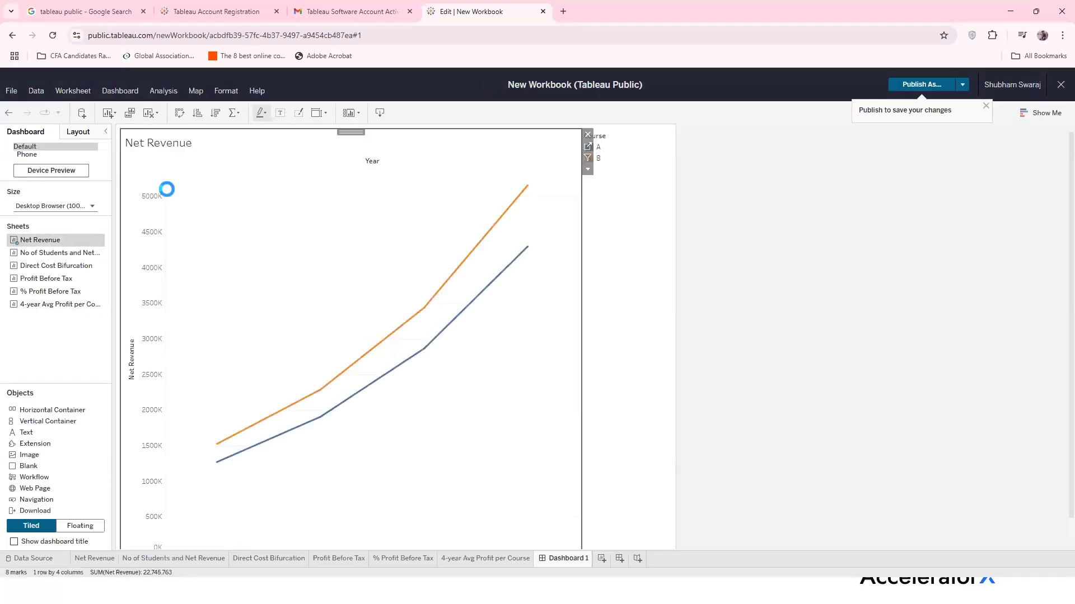
mouse_move(460, 313)
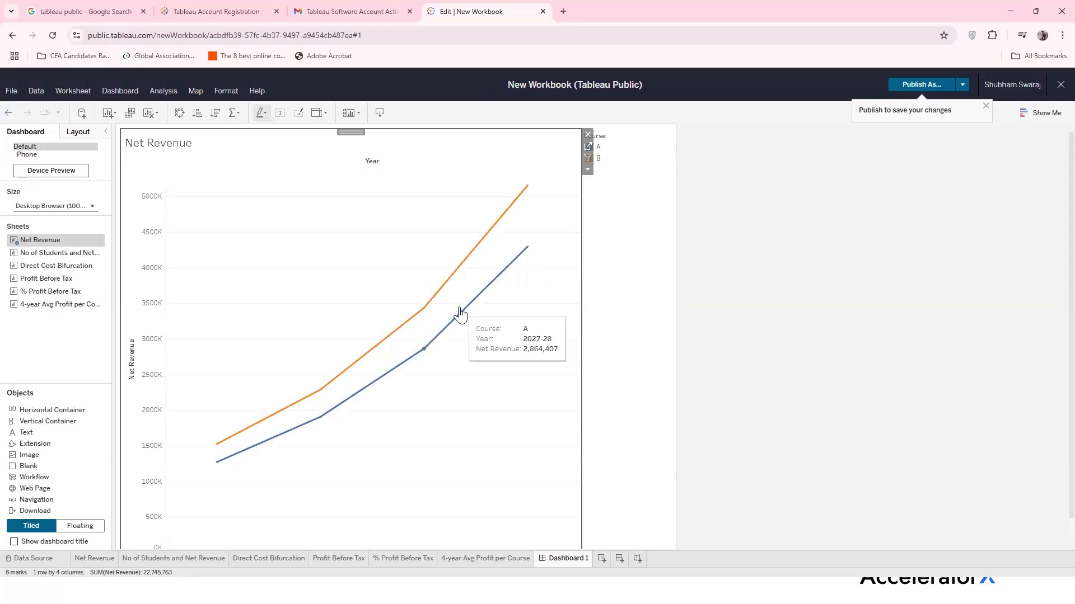
drag(31, 253, 285, 465)
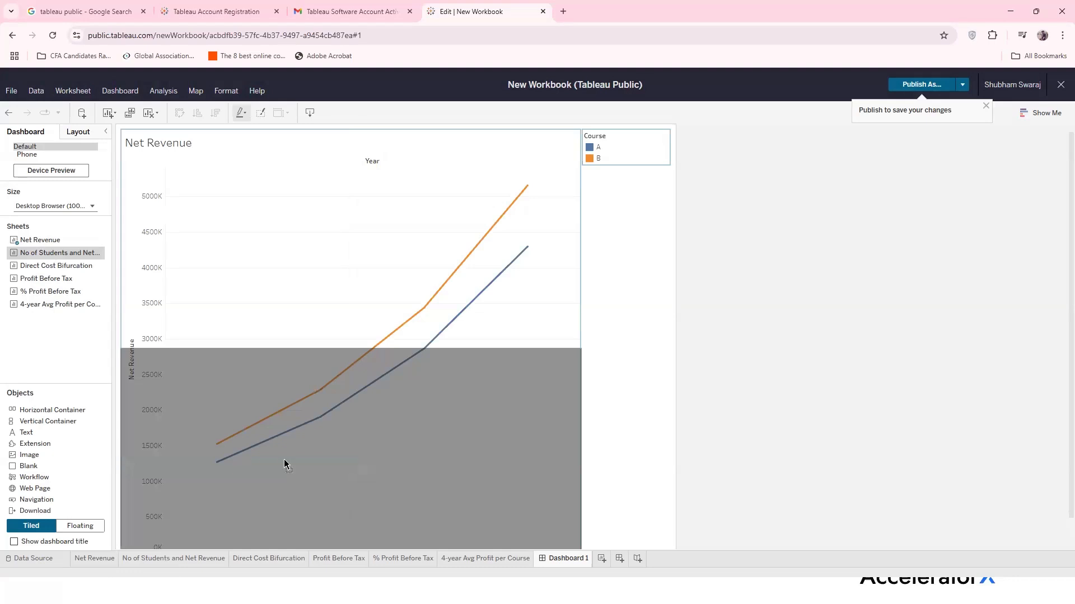
drag(285, 465, 284, 462)
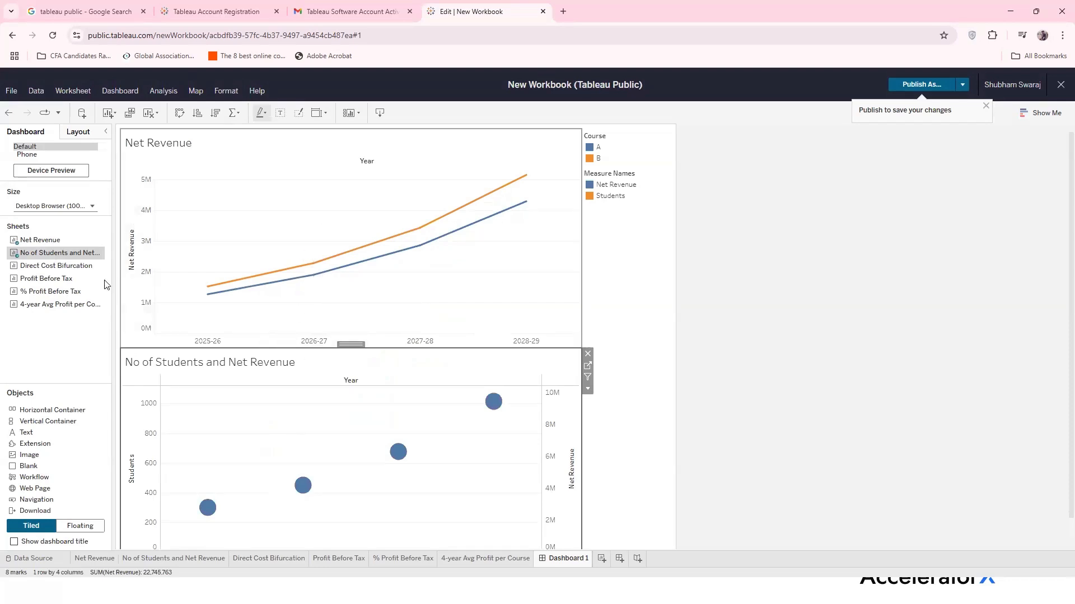
drag(74, 270, 481, 246)
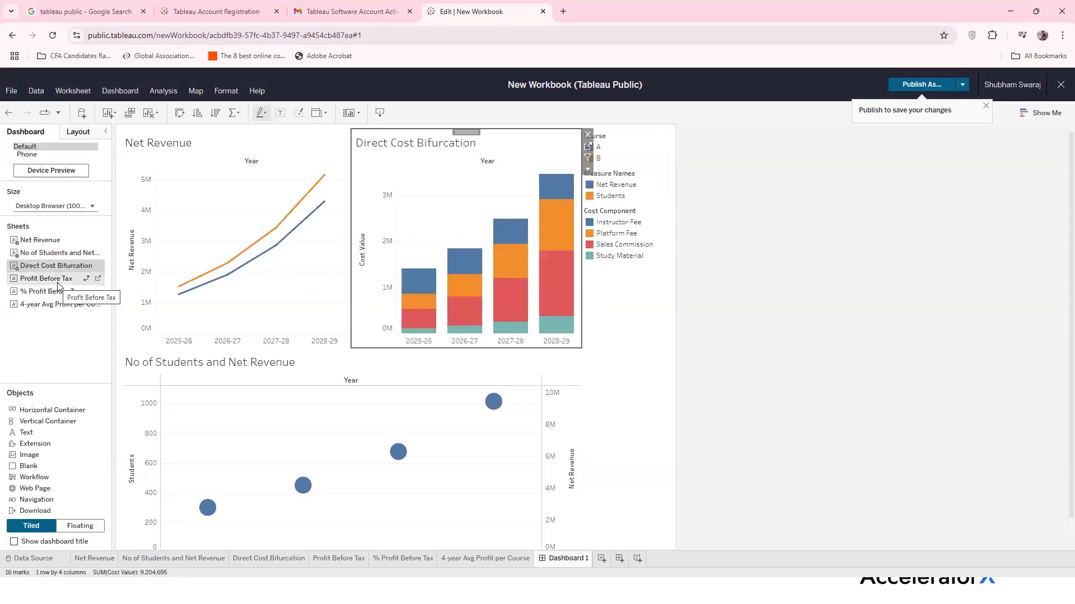
Tile Profit Before Tax, % Profit Before Tax and 4-year Avg Profit per Course charts
drag(58, 285, 153, 353)
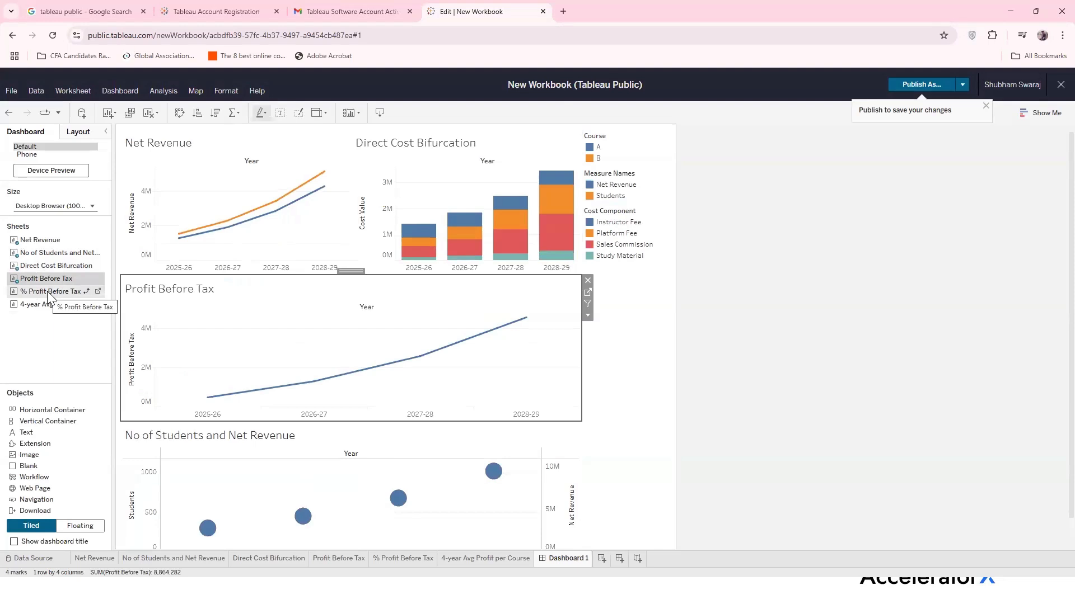
drag(49, 296, 443, 339)
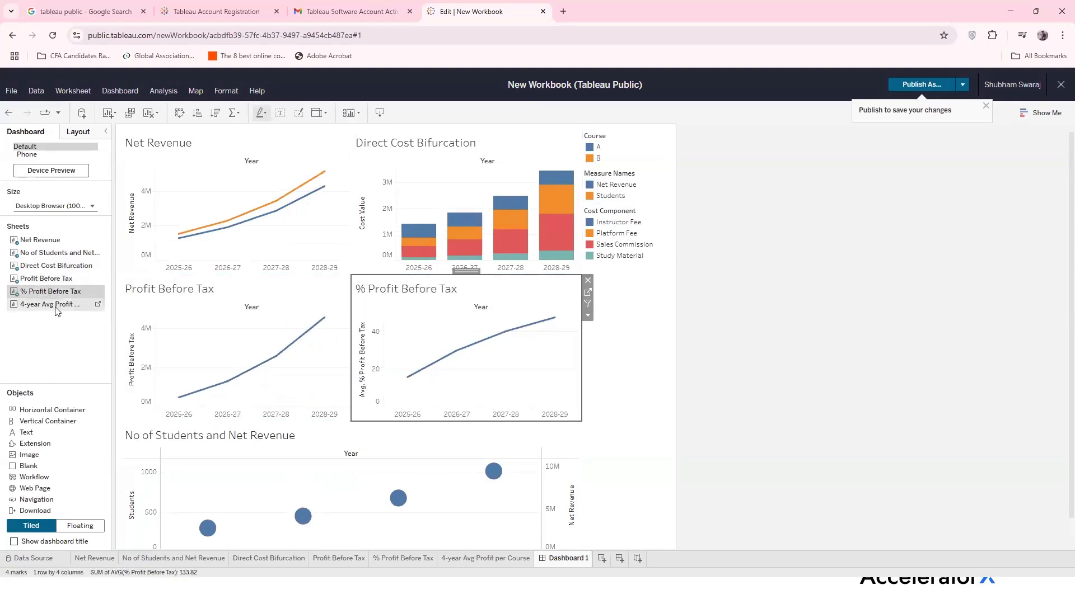
drag(51, 308, 489, 501)
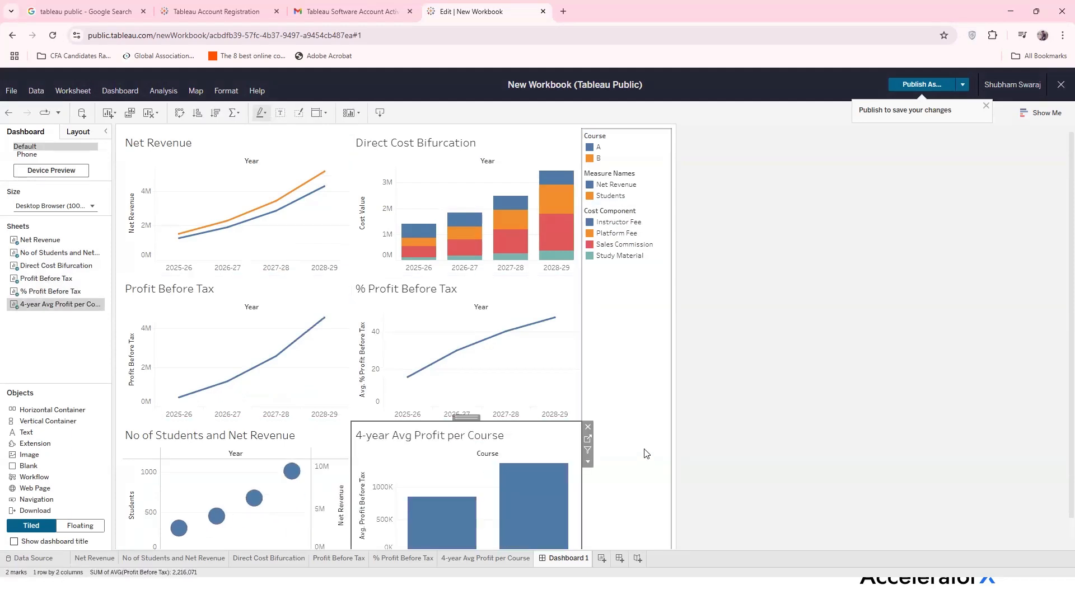
scroll(644, 454, down, 1)
Highlight course A across all dashboard charts and review the highlighted results
scroll(647, 454, up, 1)
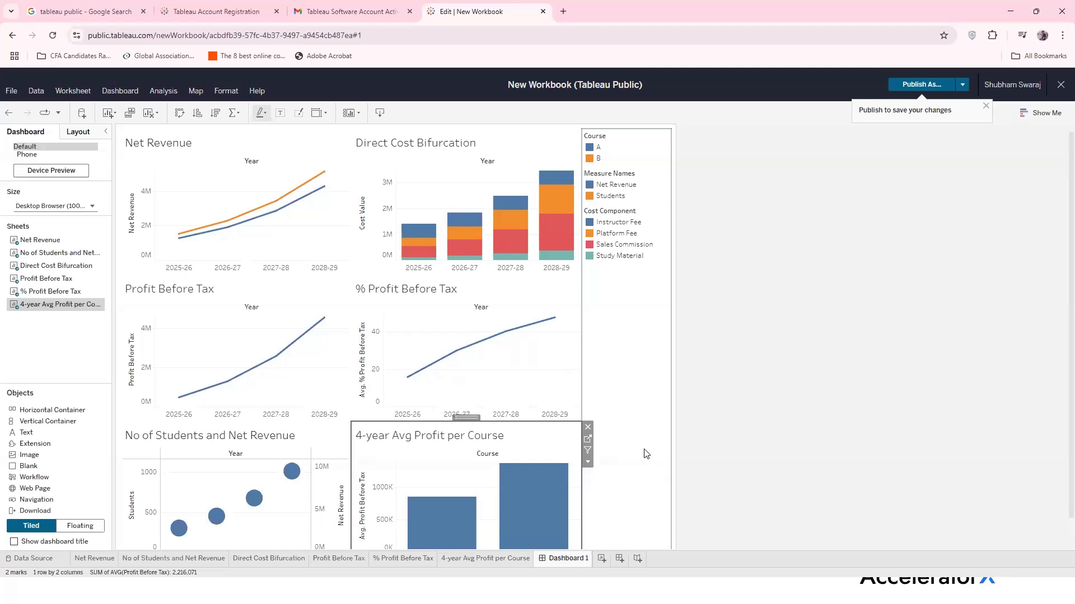
click(608, 149)
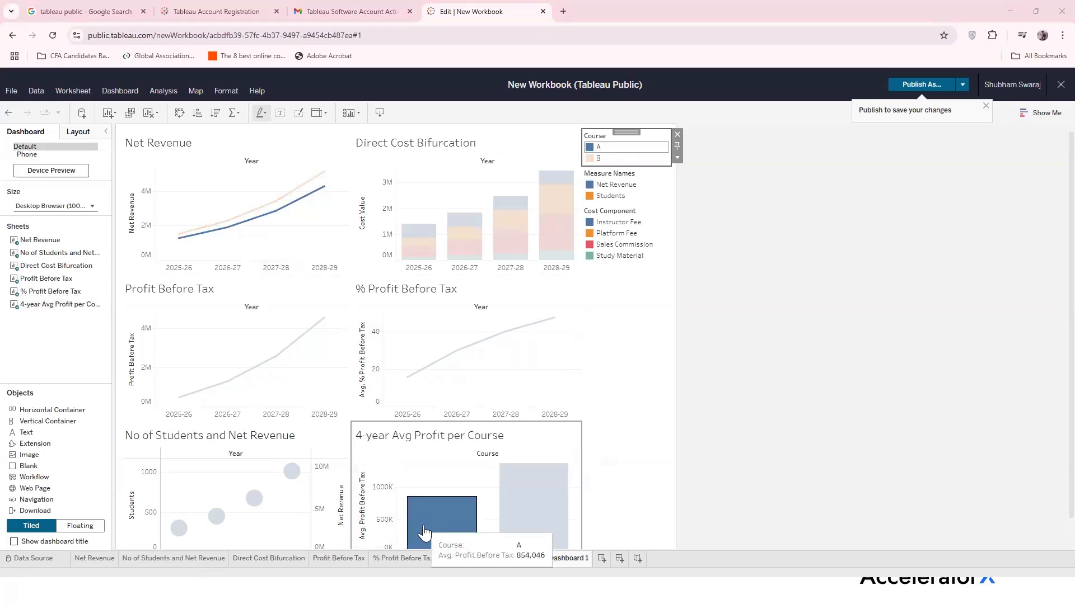
mouse_move(414, 526)
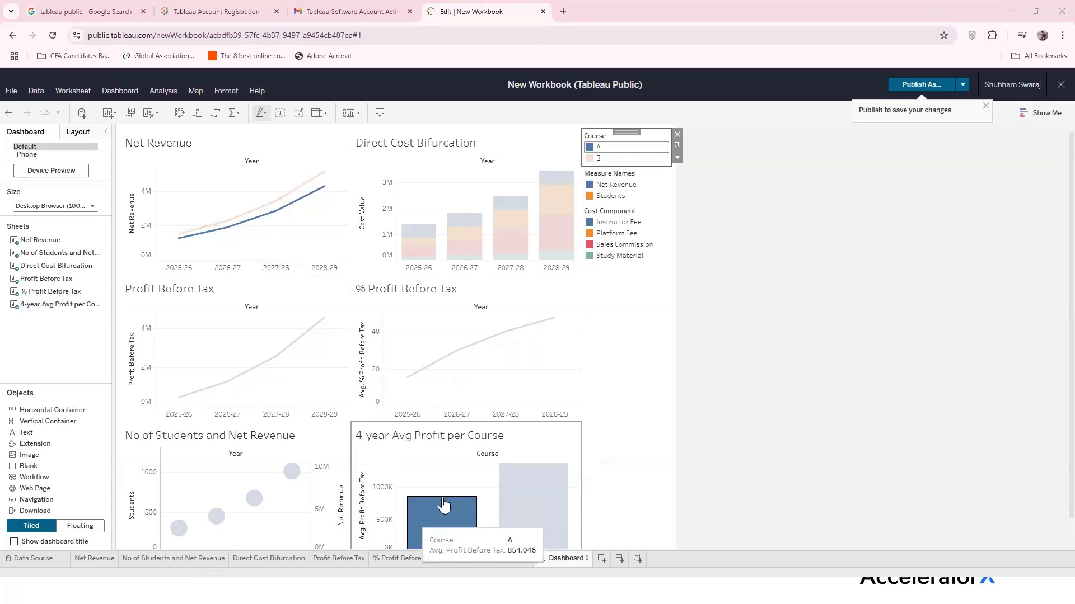
scroll(425, 509, down, 1)
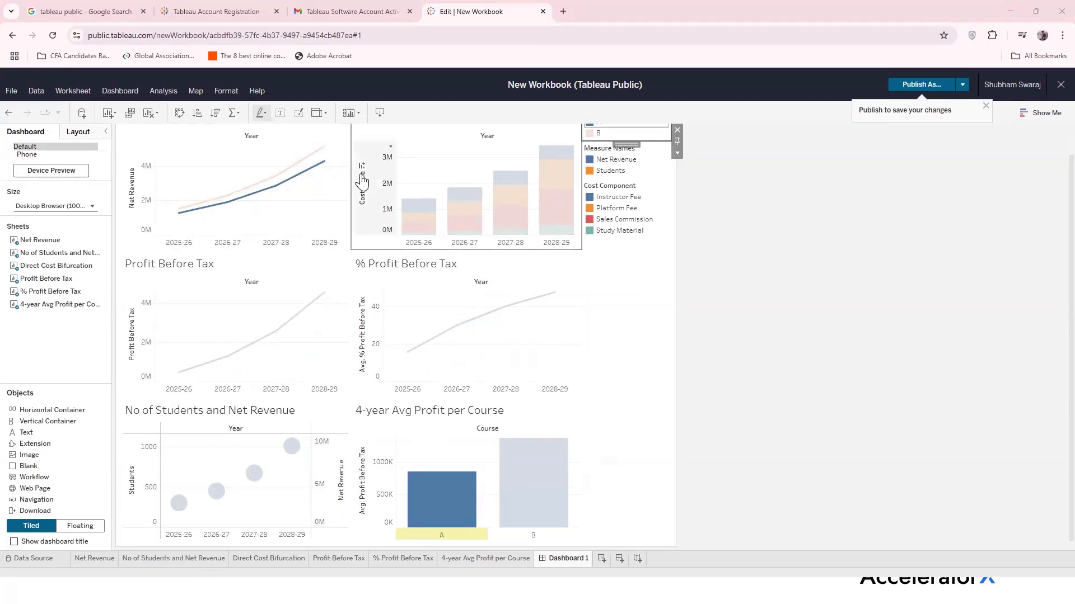
mouse_move(449, 508)
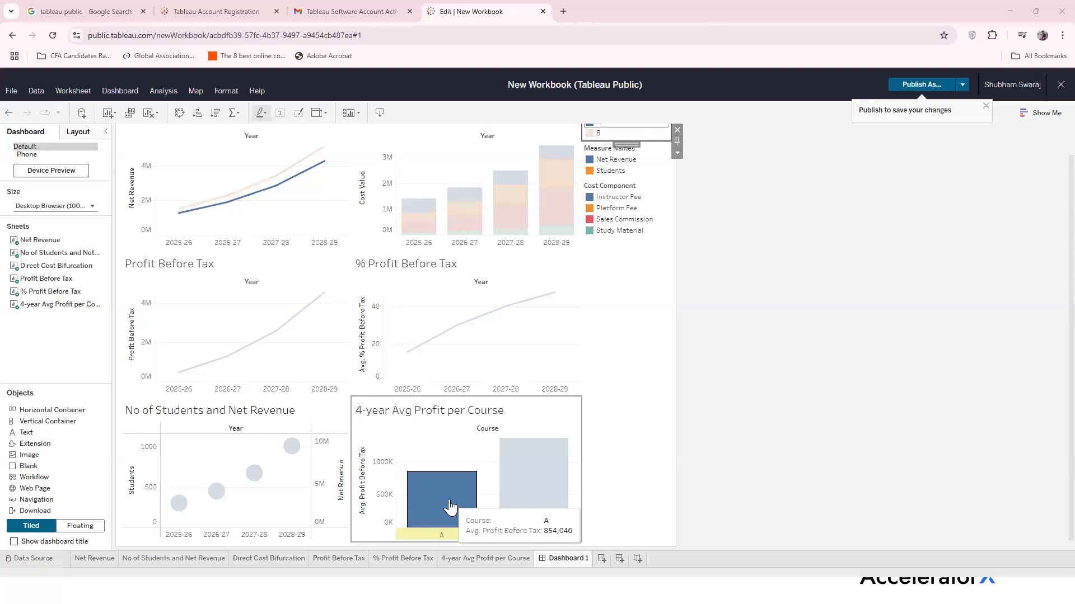
scroll(610, 179, up, 1)
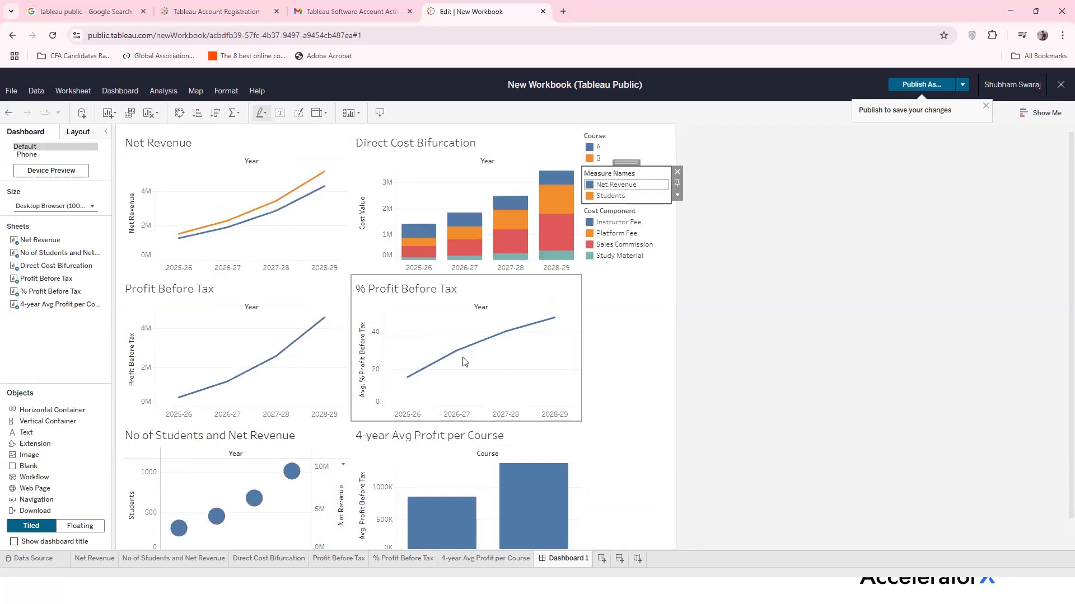
mouse_move(211, 521)
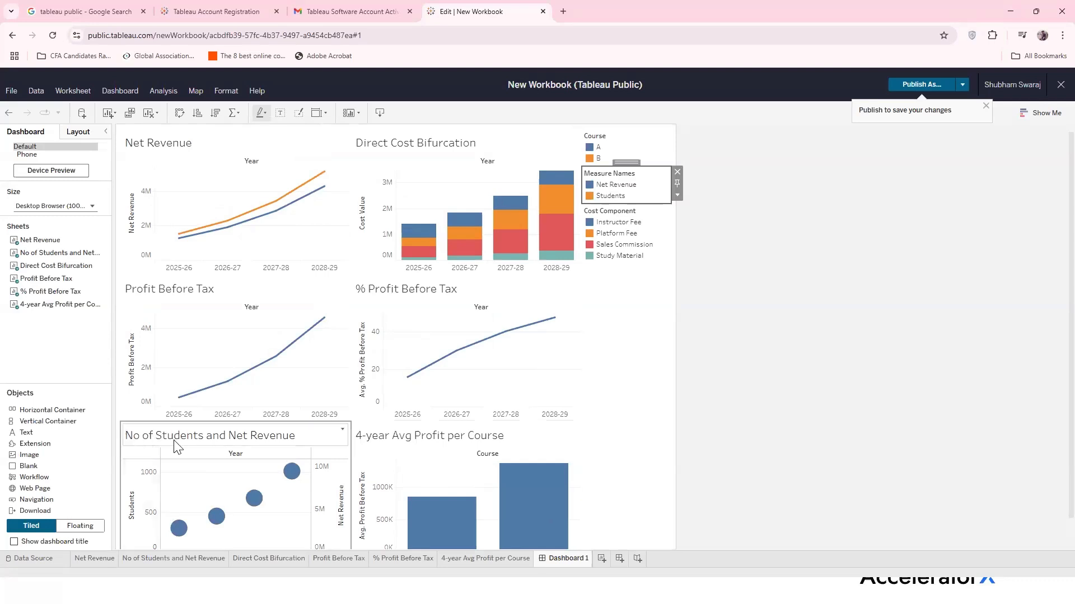
scroll(191, 493, down, 1)
mouse_move(179, 507)
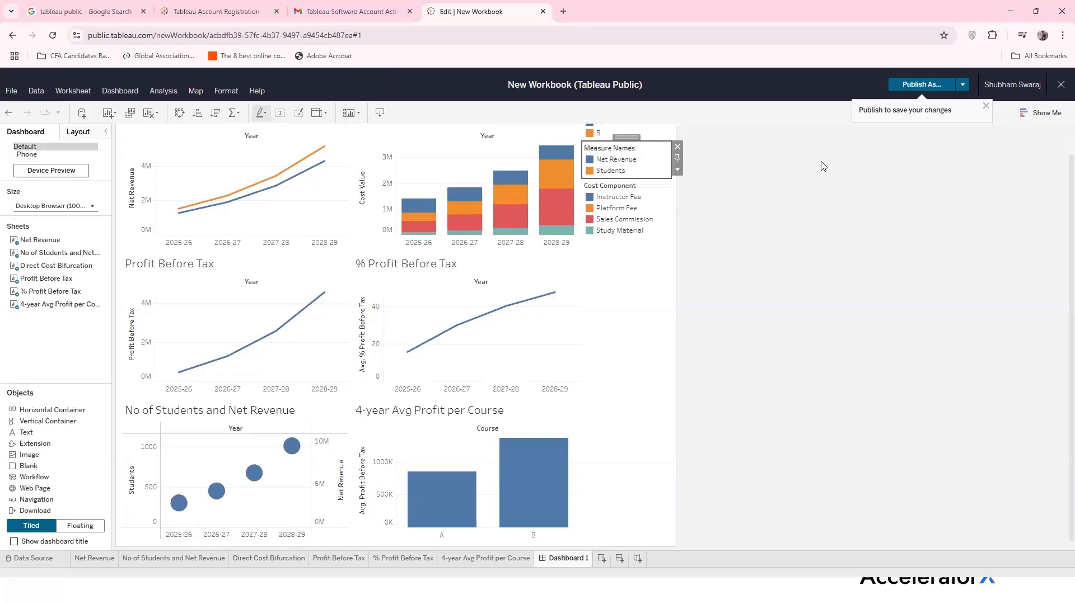
Cycle through the Cost Component legend items, ending with Platform Fee highlighted
click(619, 199)
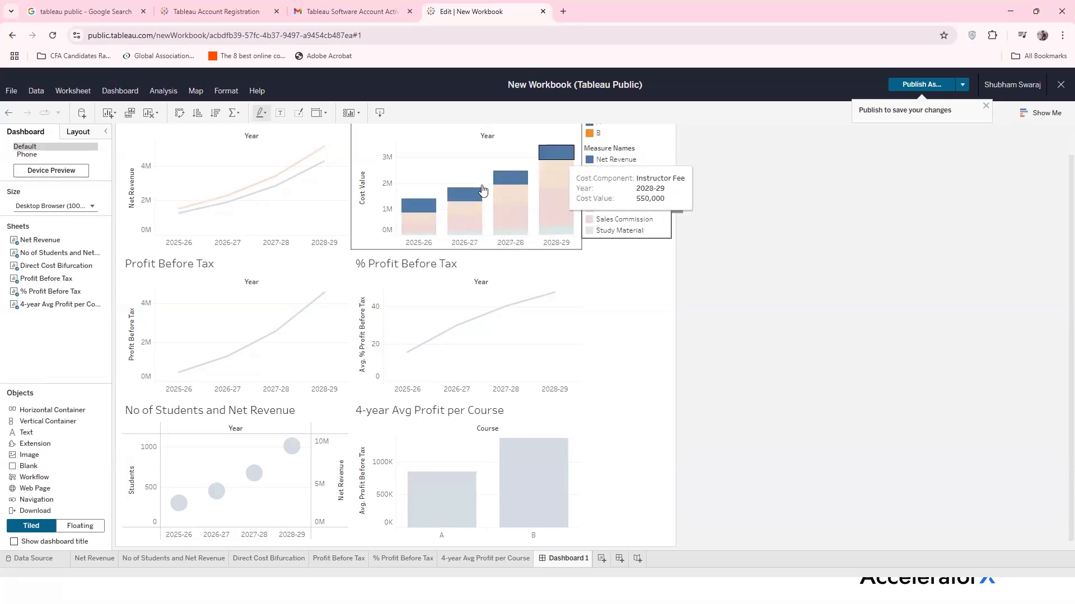
click(613, 209)
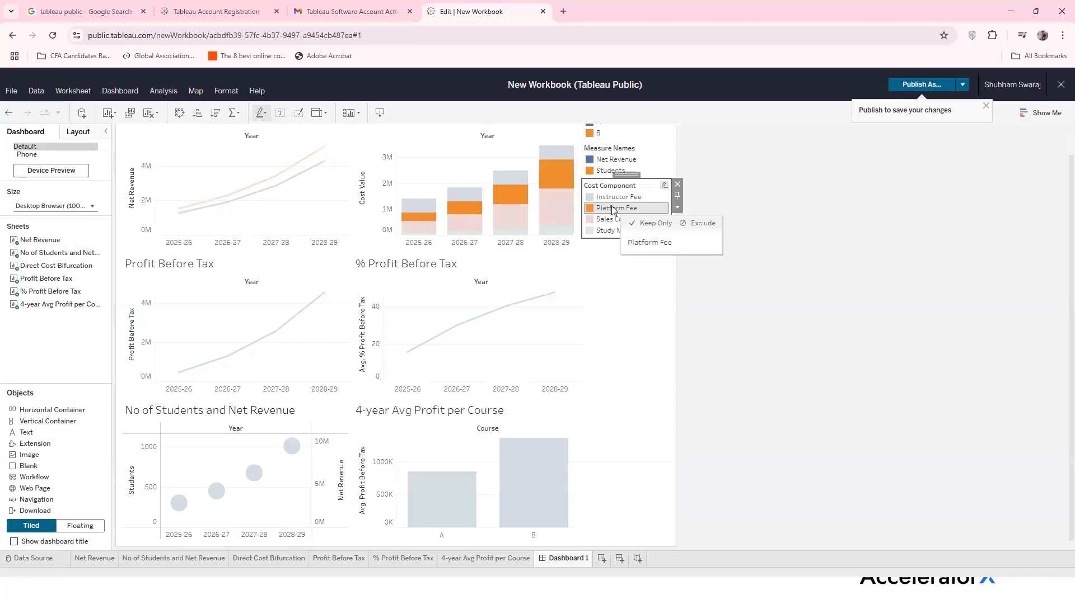
click(614, 220)
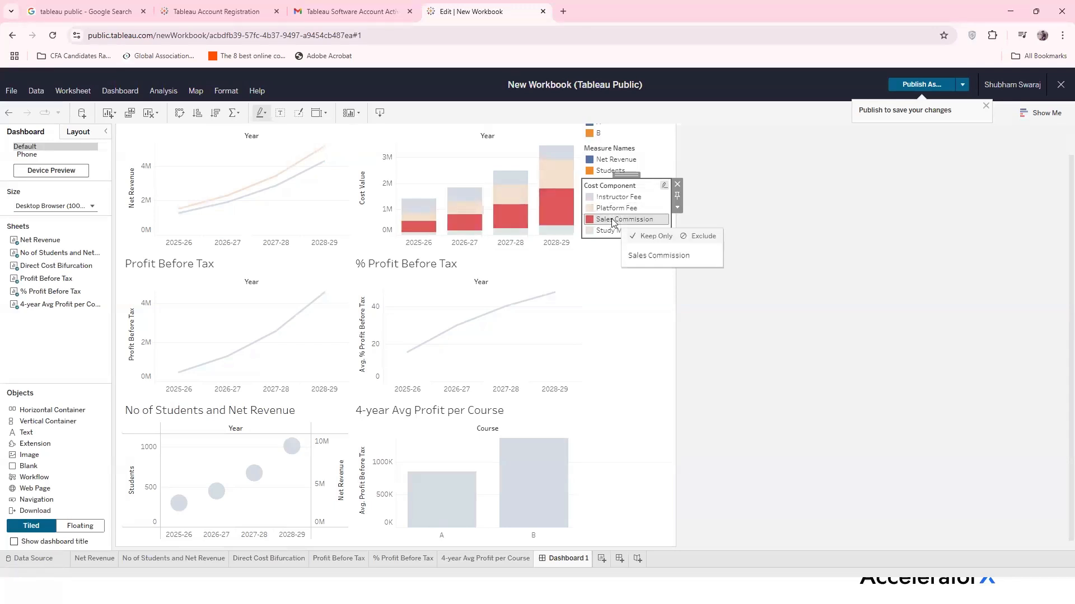
click(612, 231)
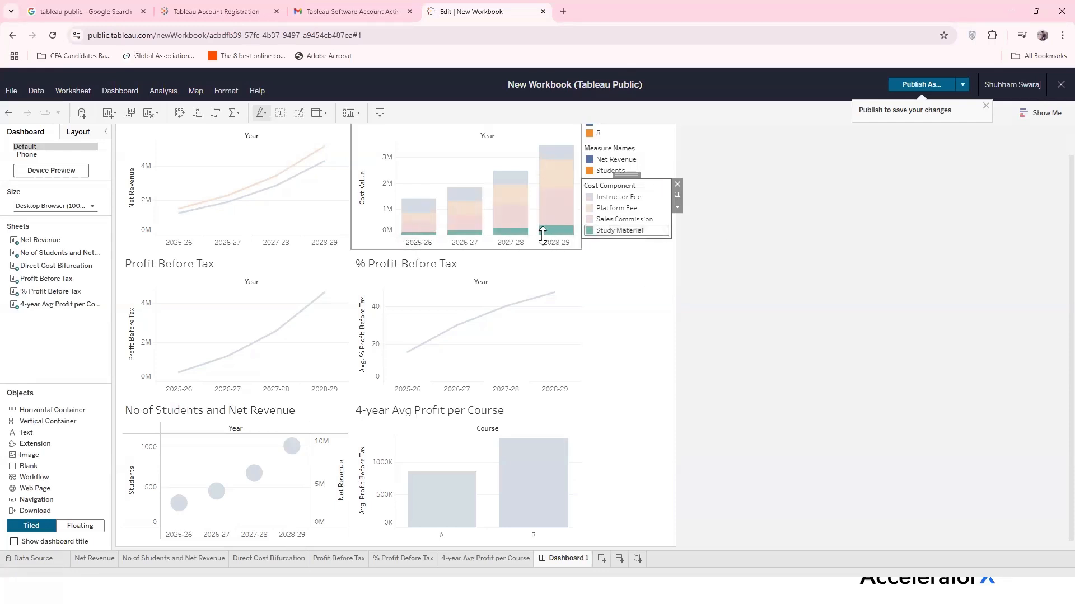
click(618, 220)
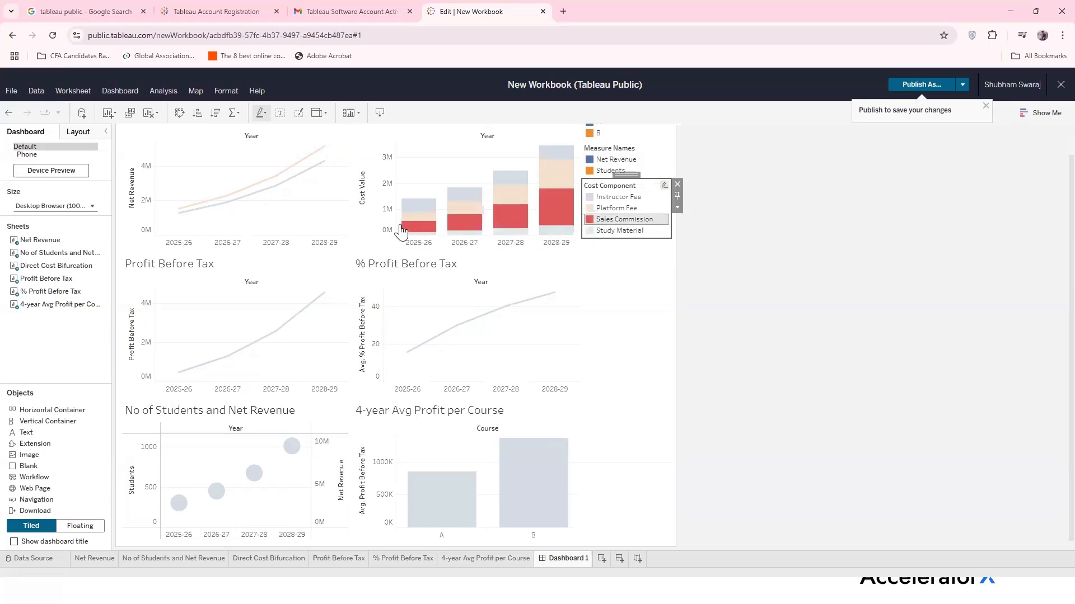
click(638, 208)
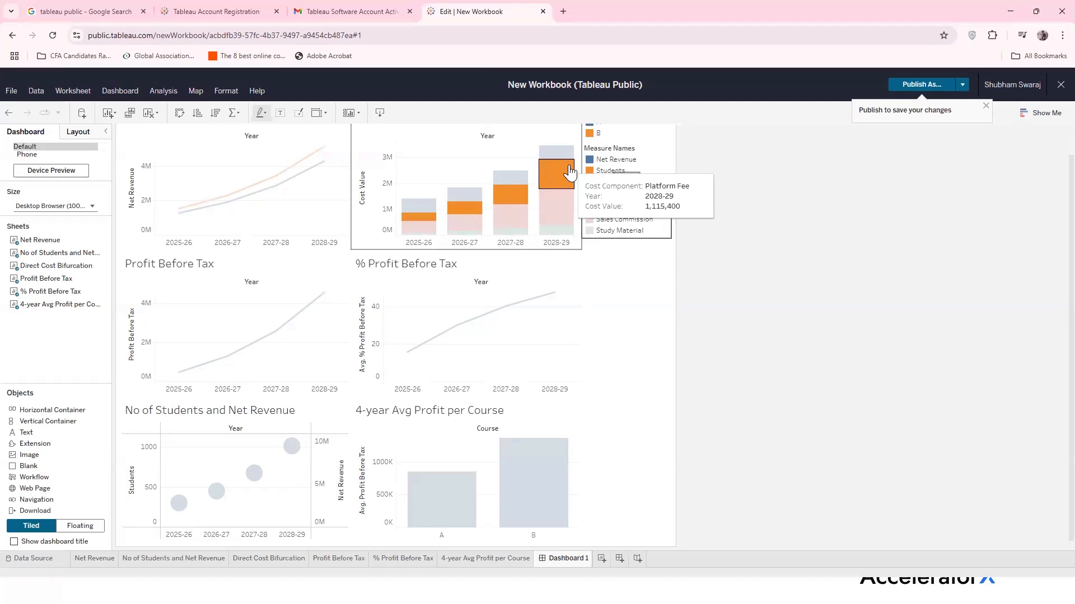
click(616, 318)
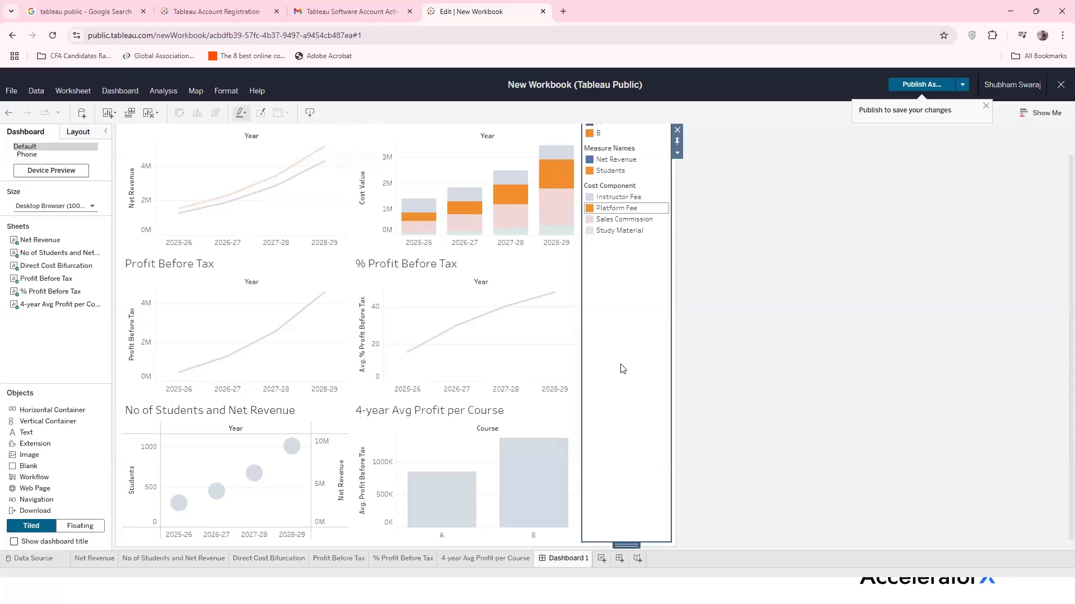
scroll(609, 378, up, 1)
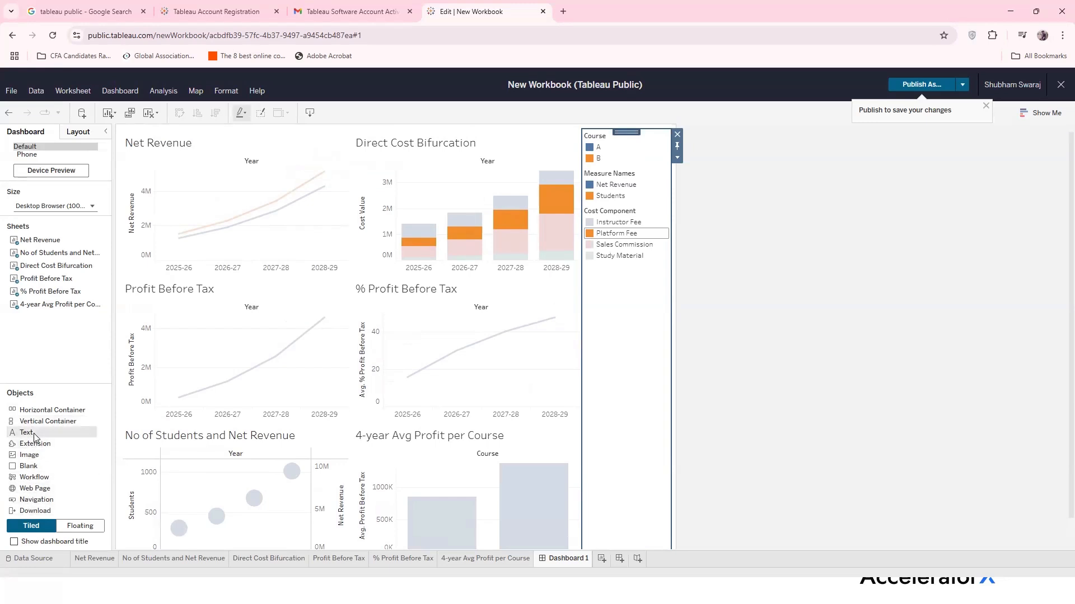
Add a text box across the top of the dashboard and type 'Company Performance Forecast Sammary'
drag(34, 434, 334, 123)
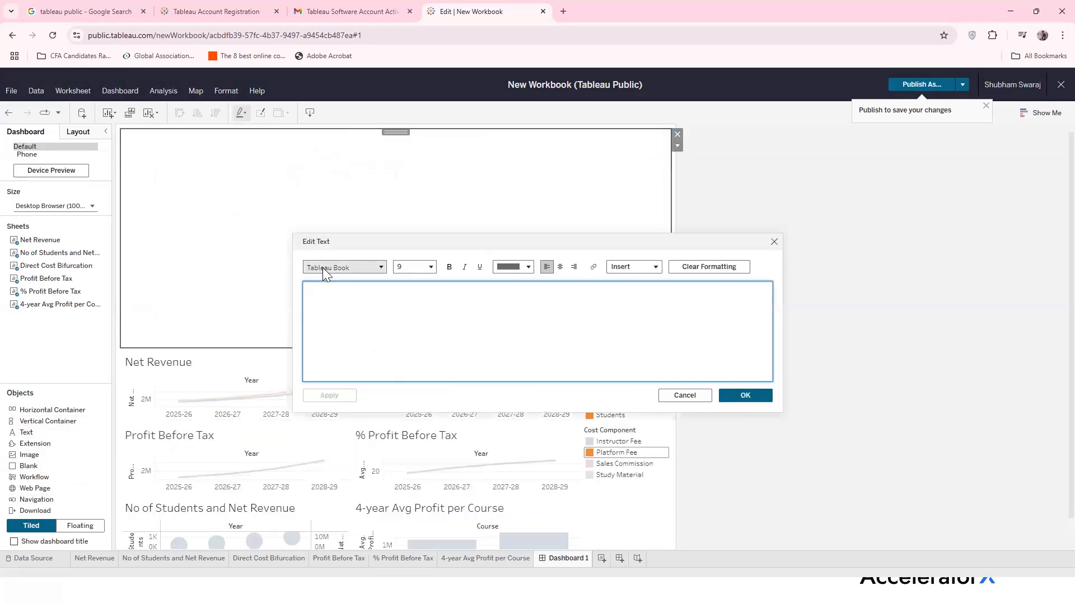
click(382, 268)
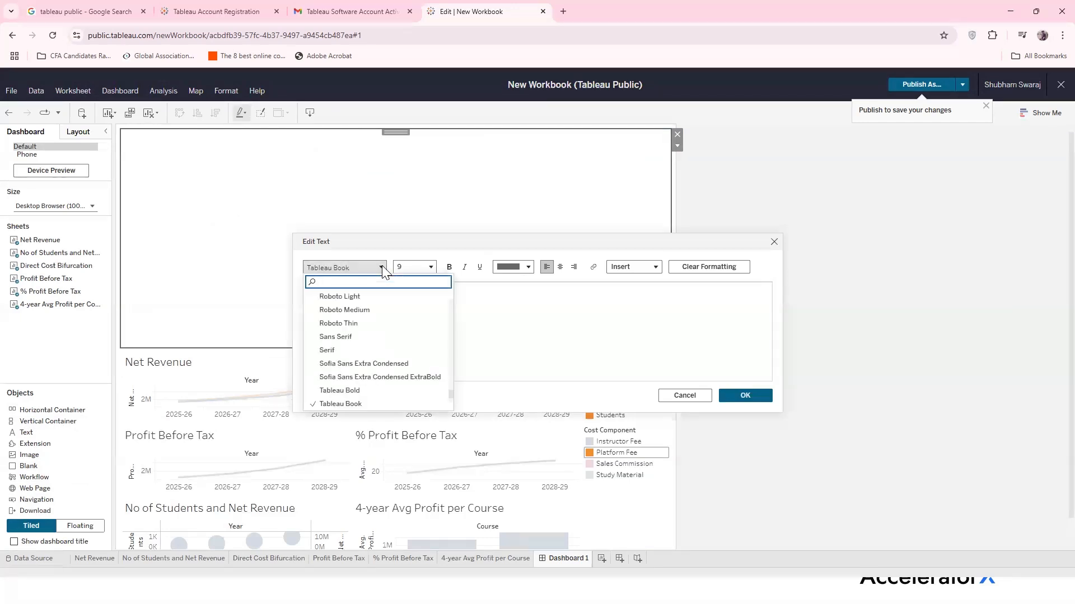
click(381, 267)
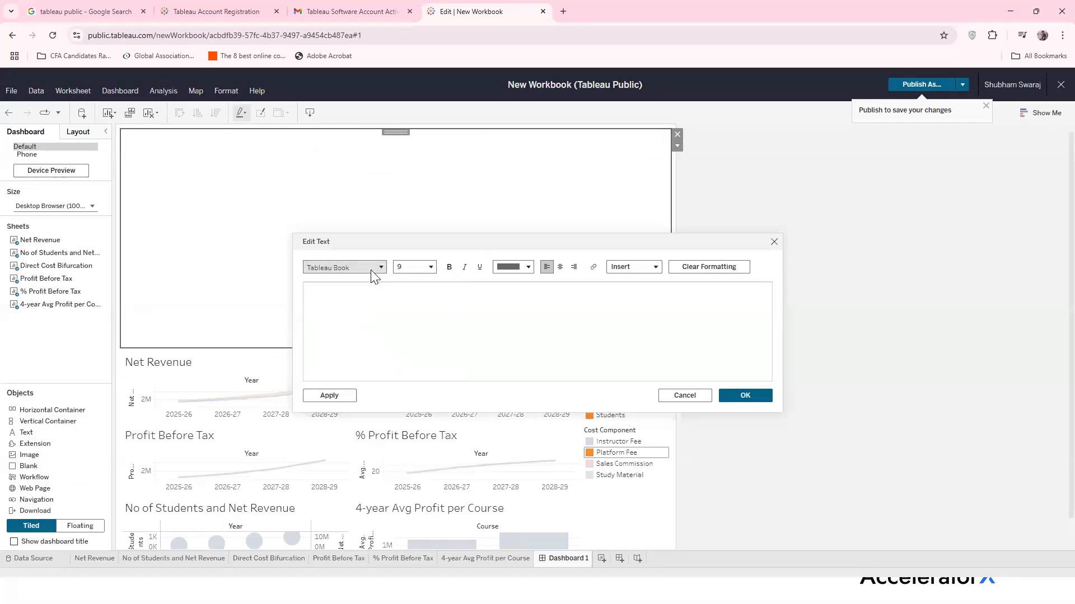
click(432, 268)
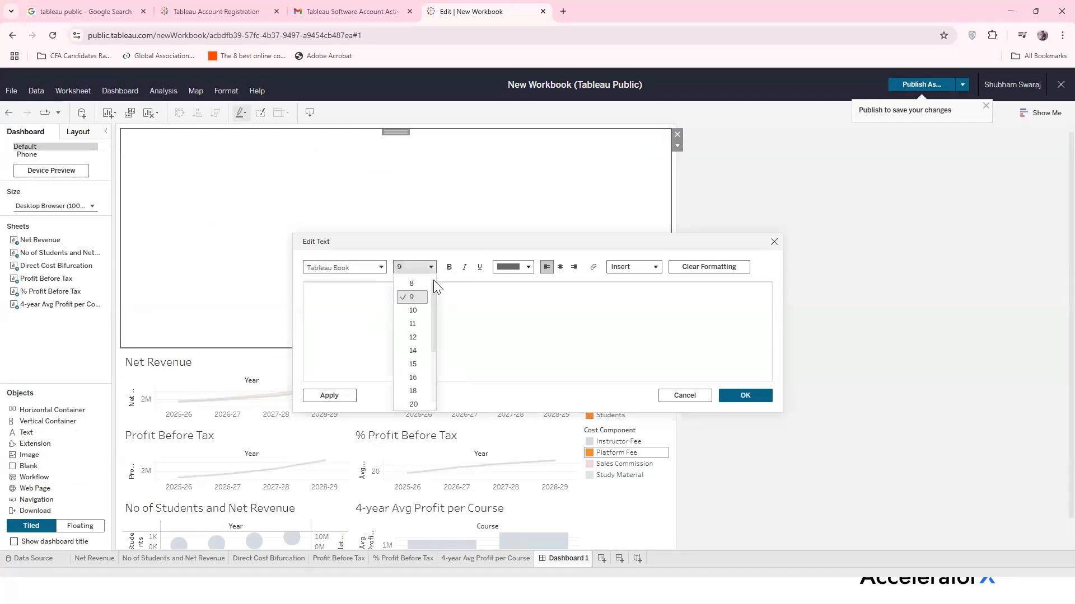
click(415, 378)
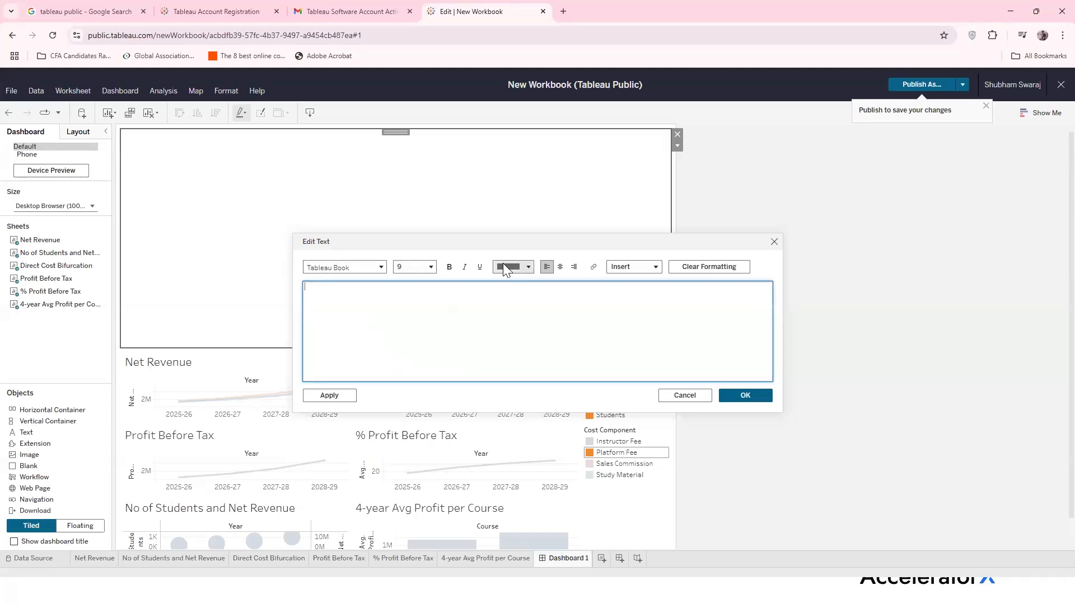
click(530, 268)
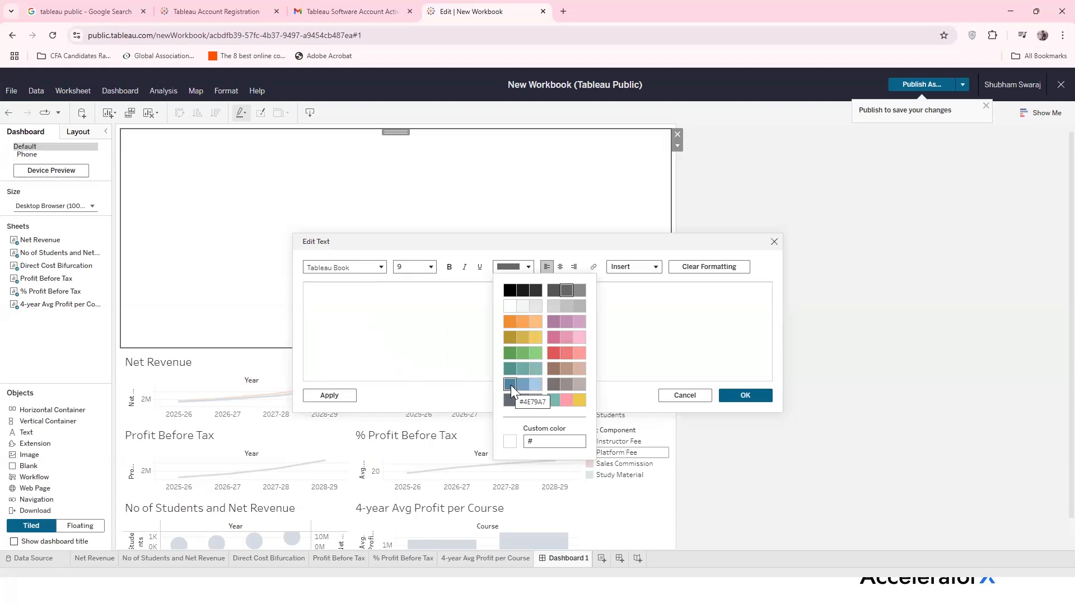
click(552, 323)
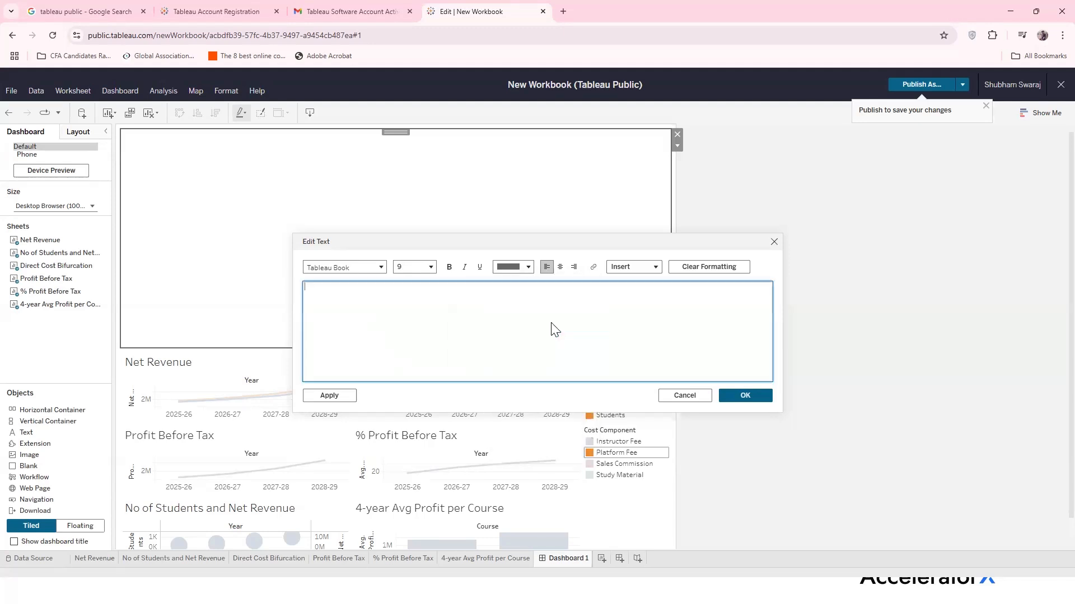
click(561, 266)
click(431, 266)
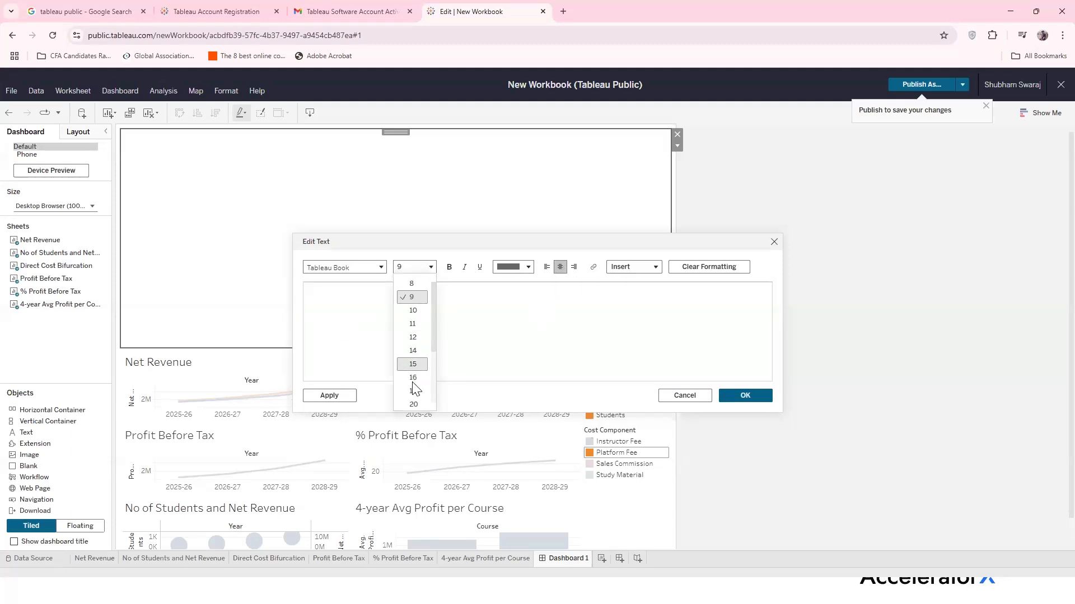
click(487, 326)
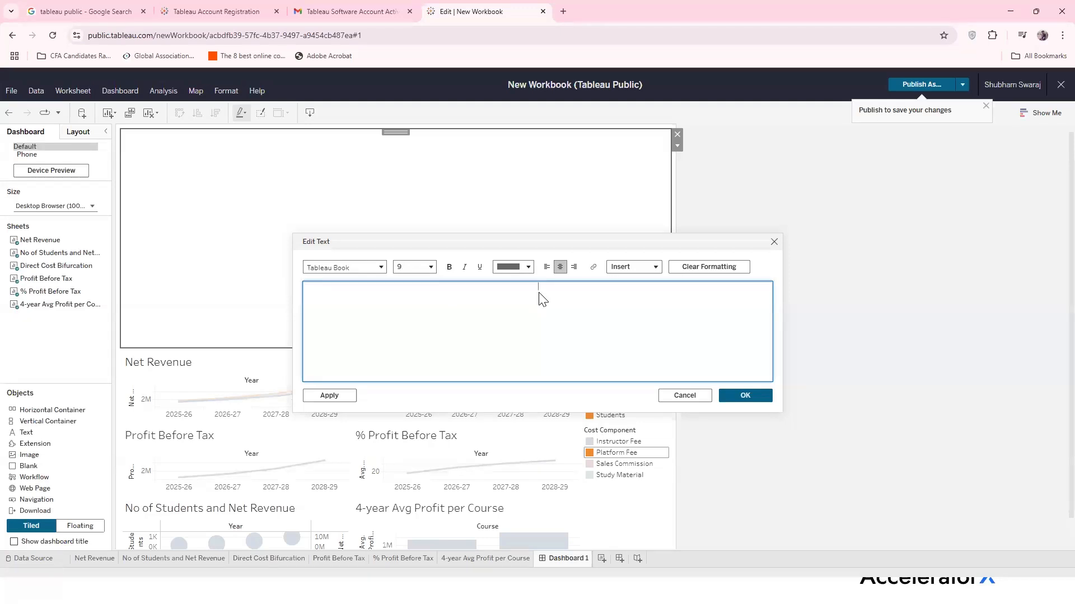
text(Company Performance Forecast Sa)
text(mmary)
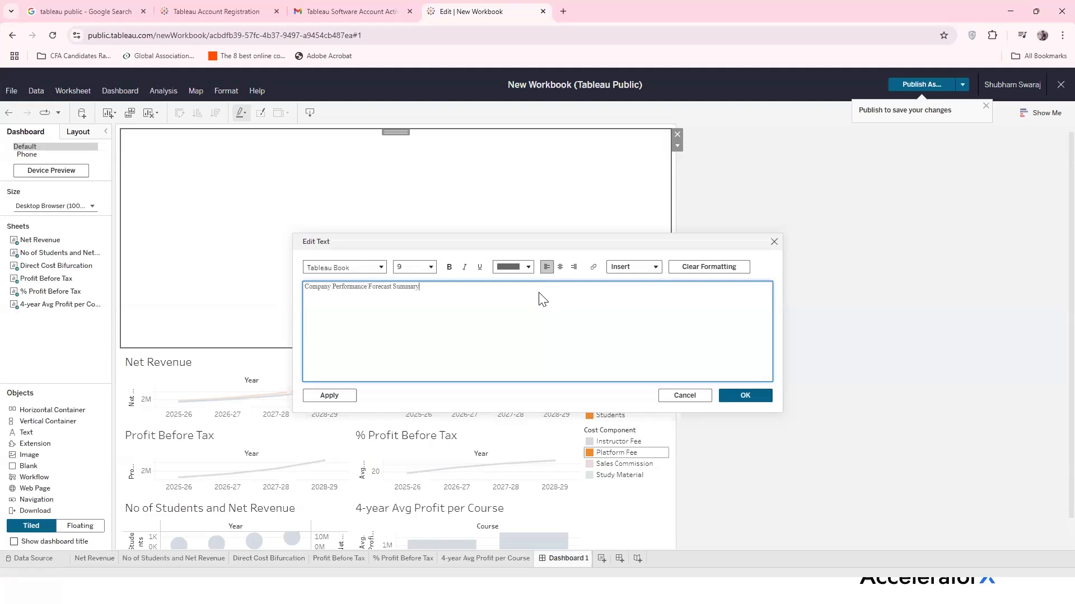
Format the whole title as 16 pt, bold, underlined, mauve and centred, then apply and confirm
key(ctrl+a)
click(429, 267)
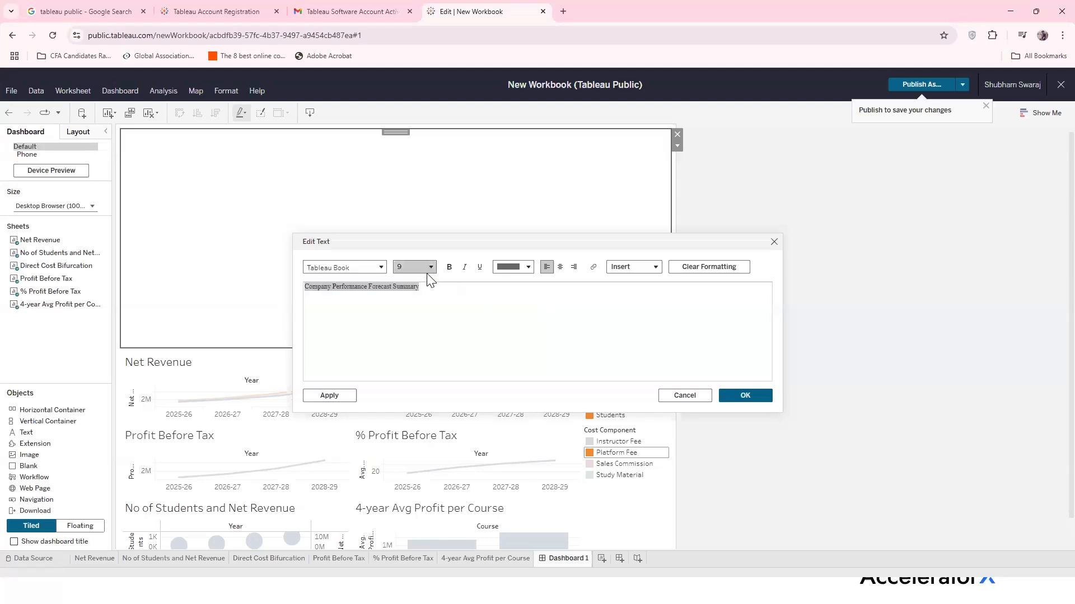
click(414, 378)
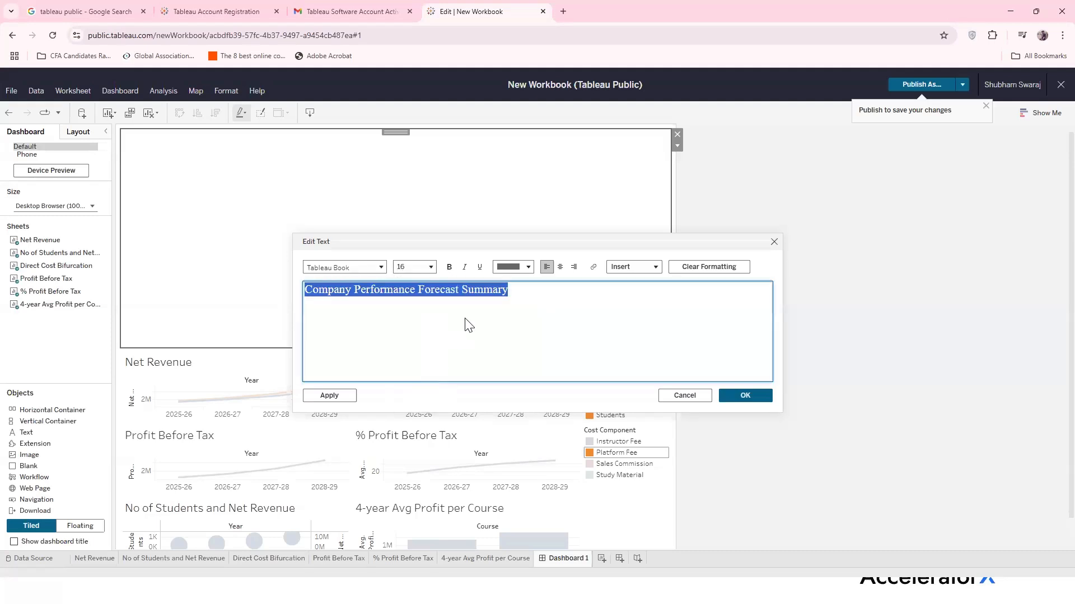
click(449, 267)
click(480, 267)
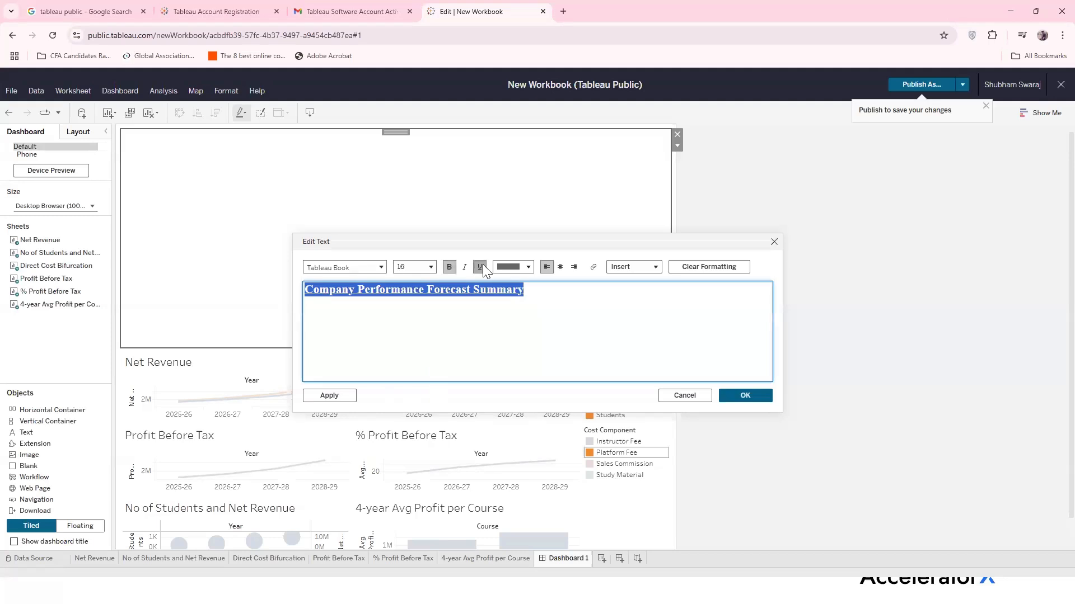
click(529, 267)
click(554, 322)
click(560, 267)
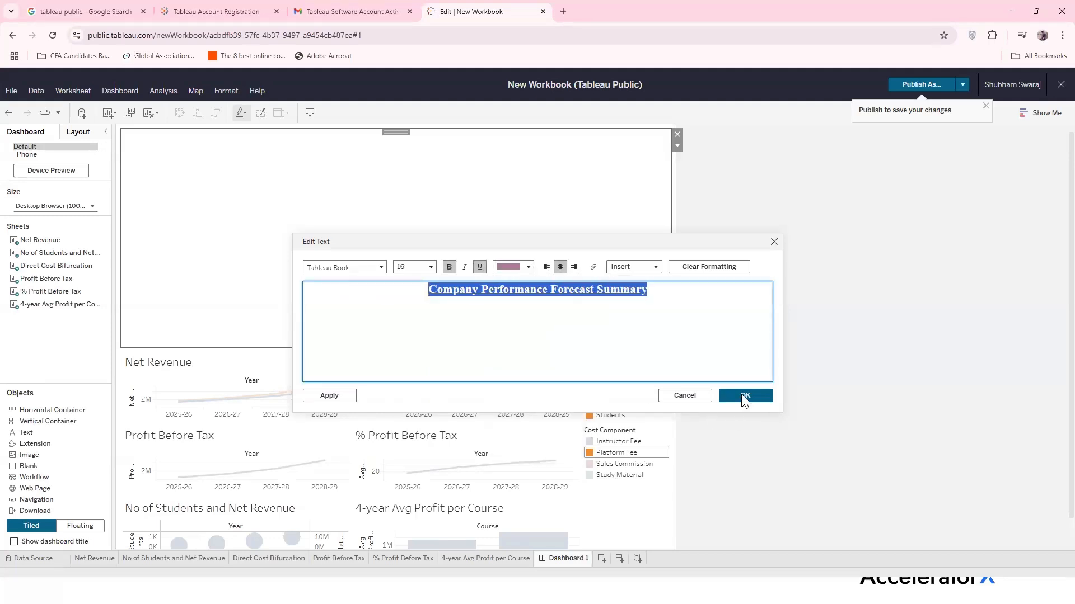
click(341, 396)
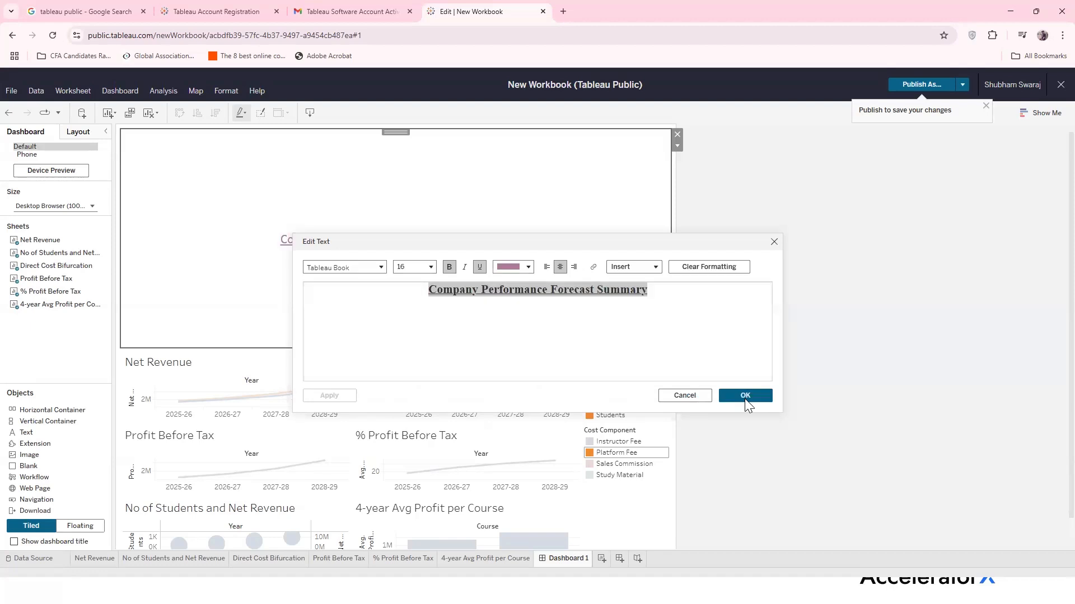
click(744, 397)
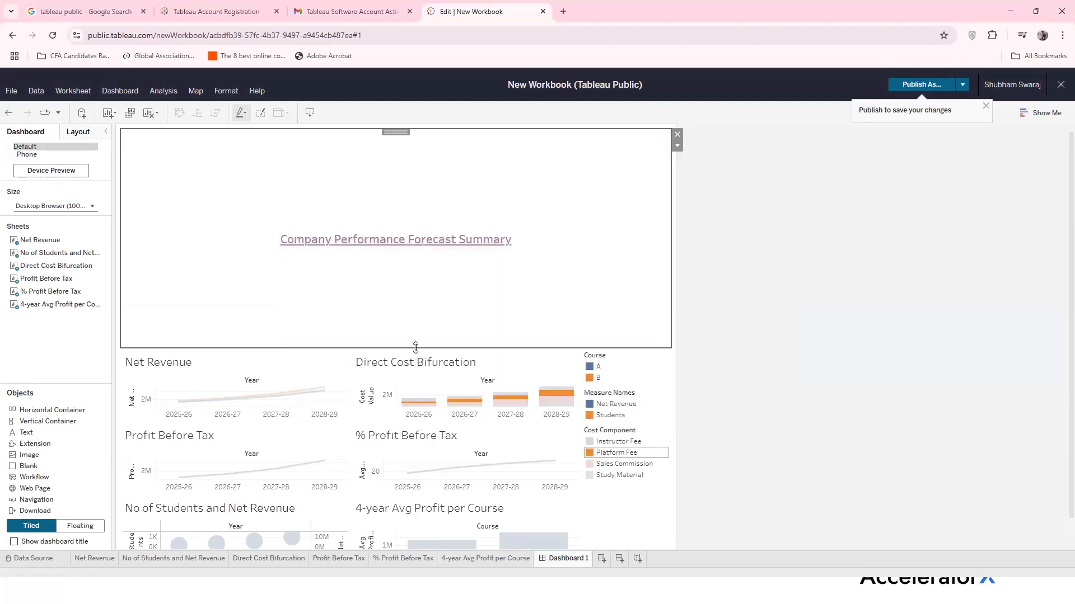
Shrink the title area to a slim banner just above the six charts
drag(415, 348, 430, 144)
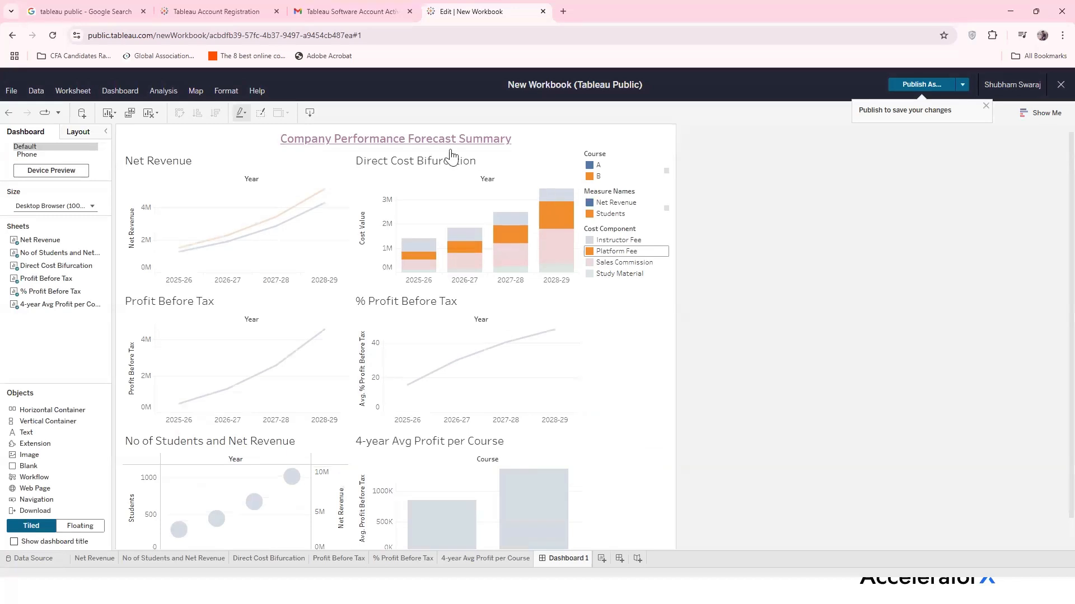
scroll(358, 442, down, 1)
scroll(349, 463, up, 1)
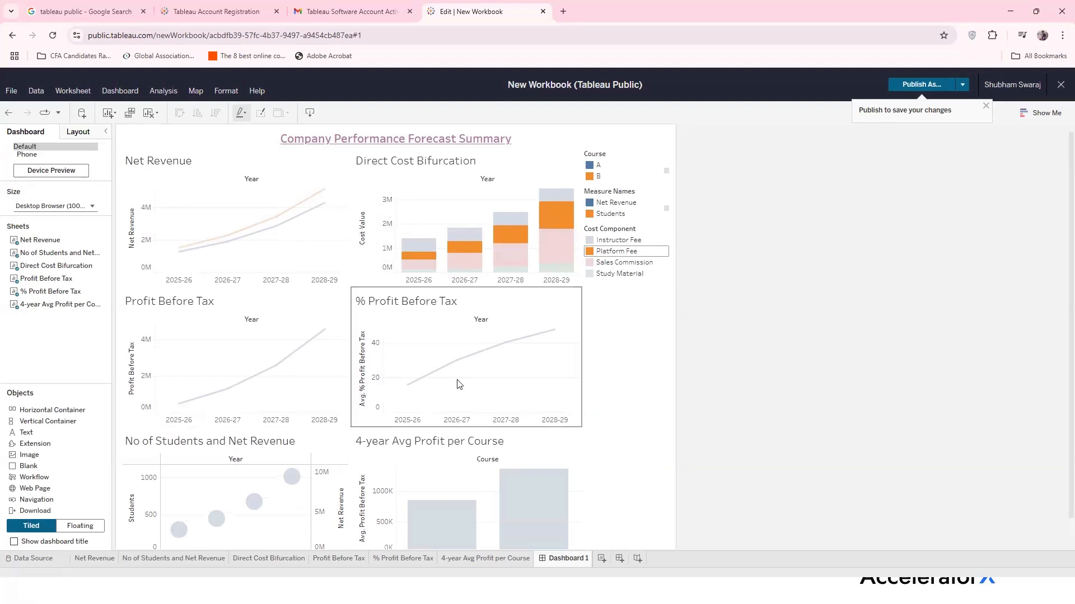
scroll(459, 384, down, 1)
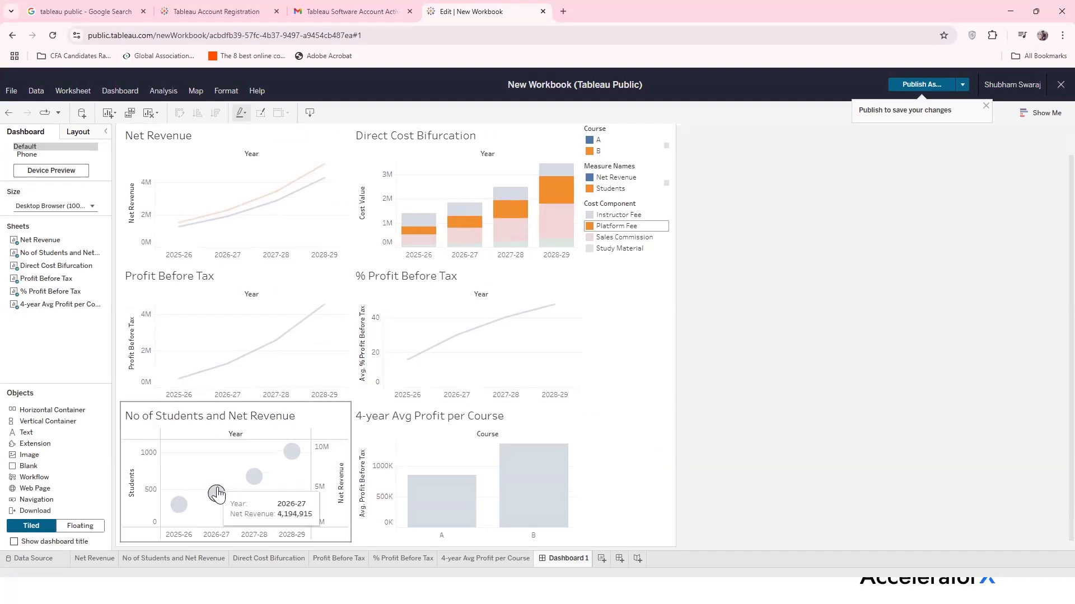
Remove the legend panel, undo it, then go to the Data Source page and Excel
mouse_move(504, 484)
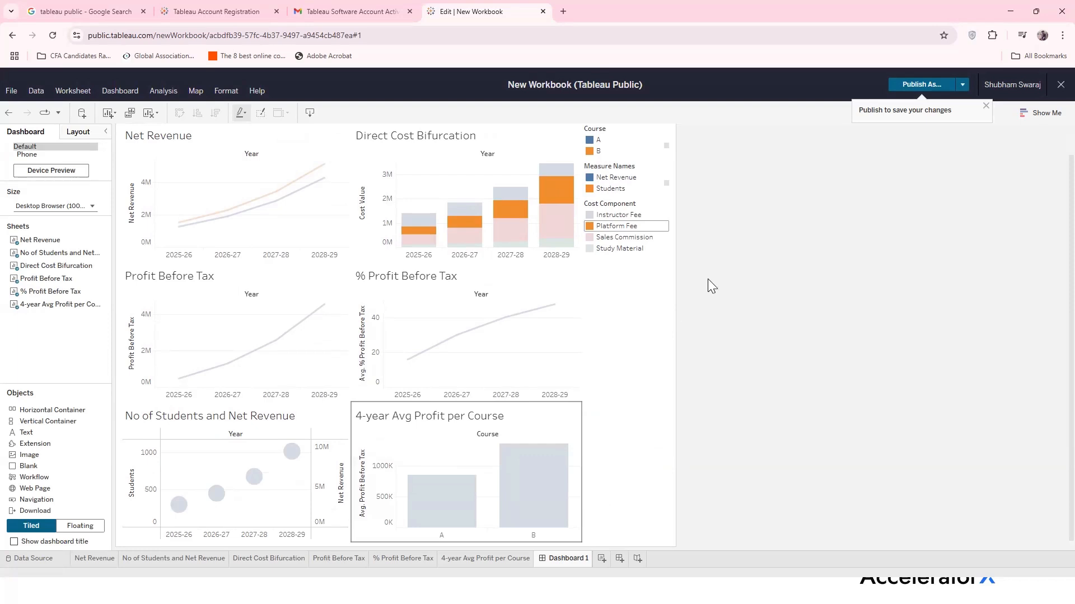
click(642, 280)
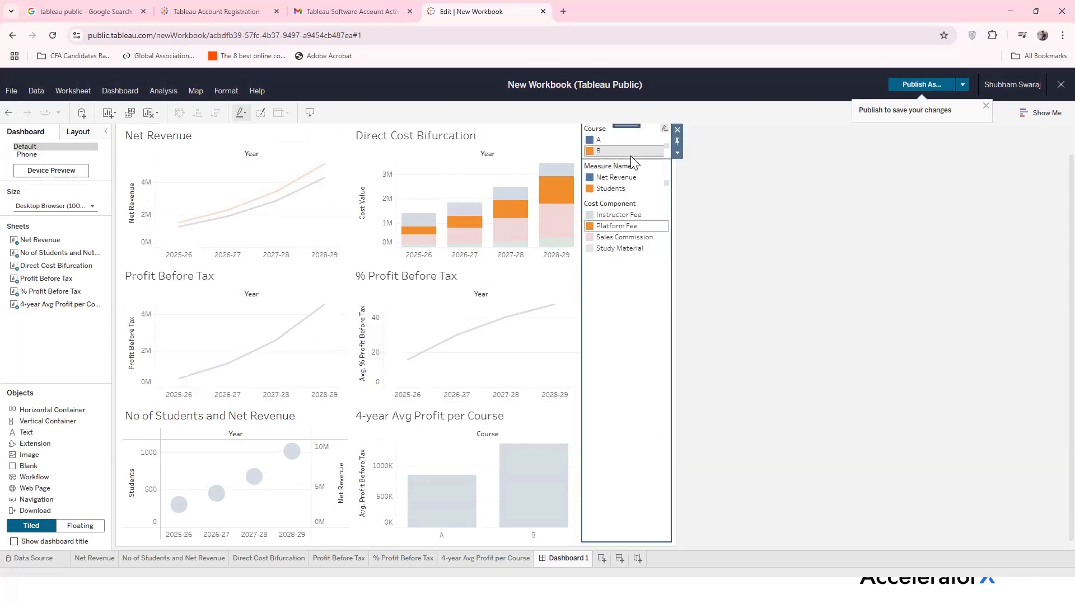
click(616, 151)
click(649, 336)
scroll(649, 336, up, 1)
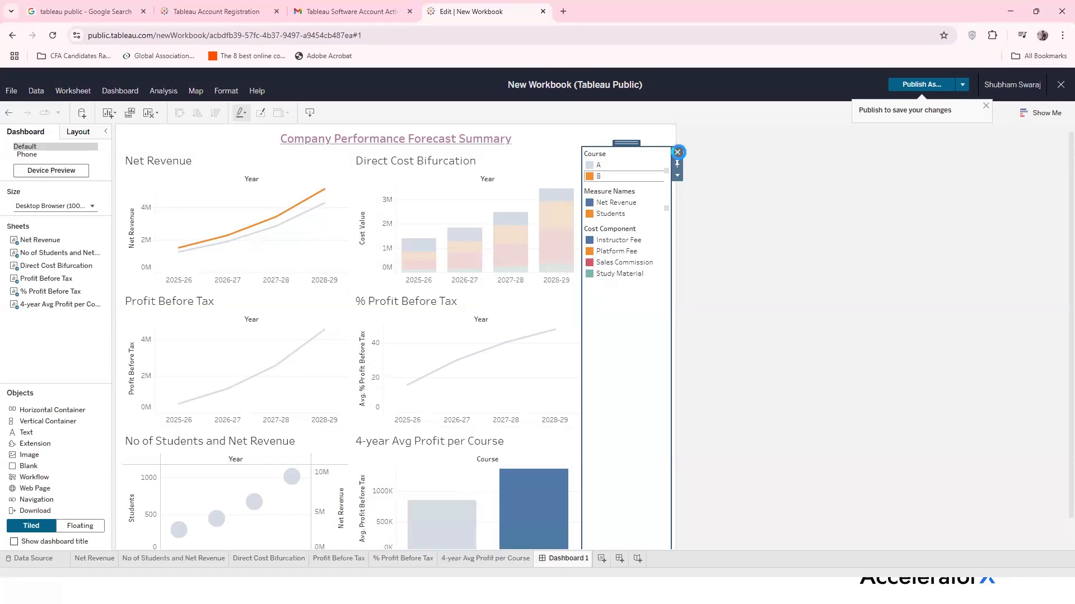
click(677, 152)
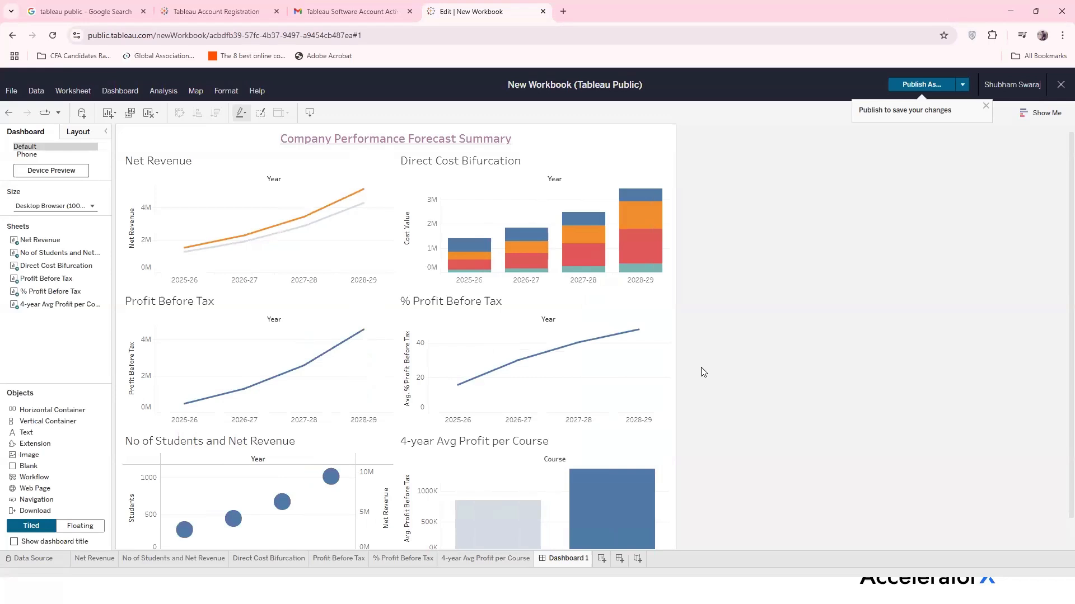
key(ctrl+z)
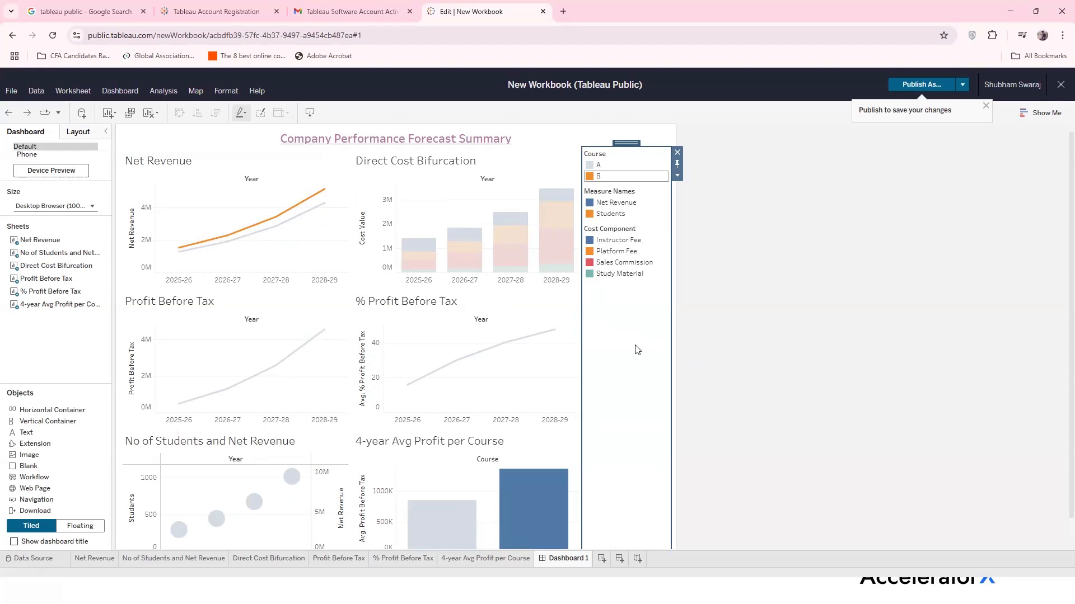
click(46, 559)
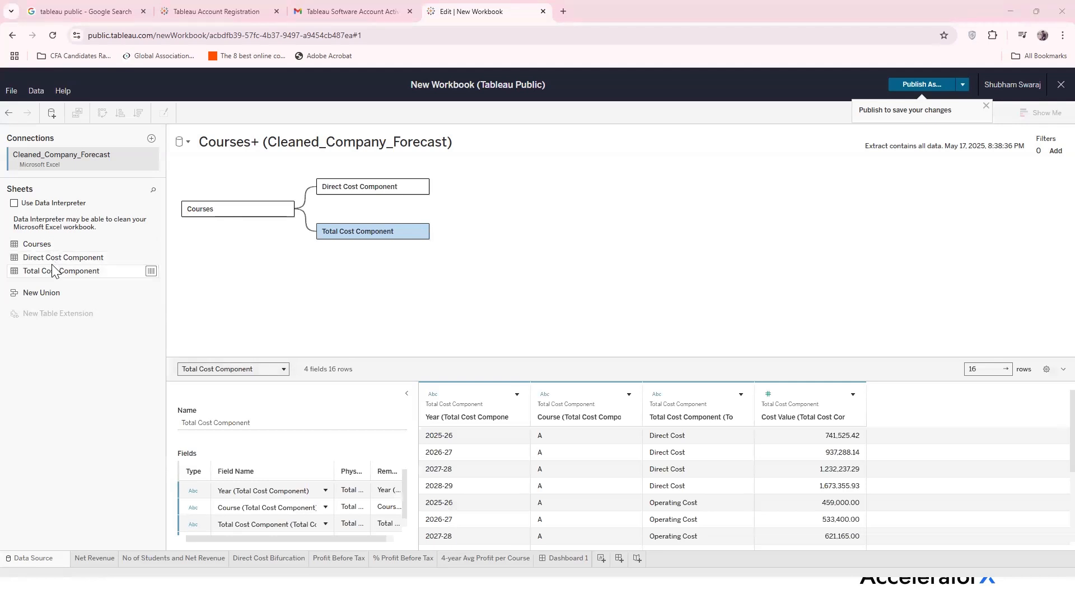
key(alt+Tab)
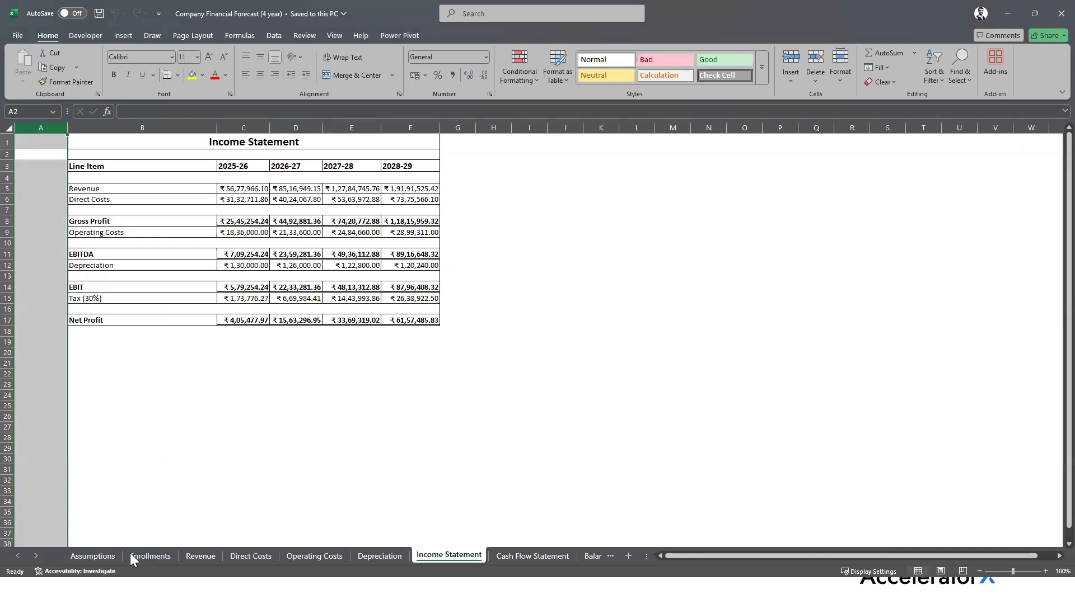
Review the Assumptions, Enrollments, Revenue, Direct Cost Component and Total Cost Component sheets in Excel
click(92, 555)
click(178, 556)
click(216, 556)
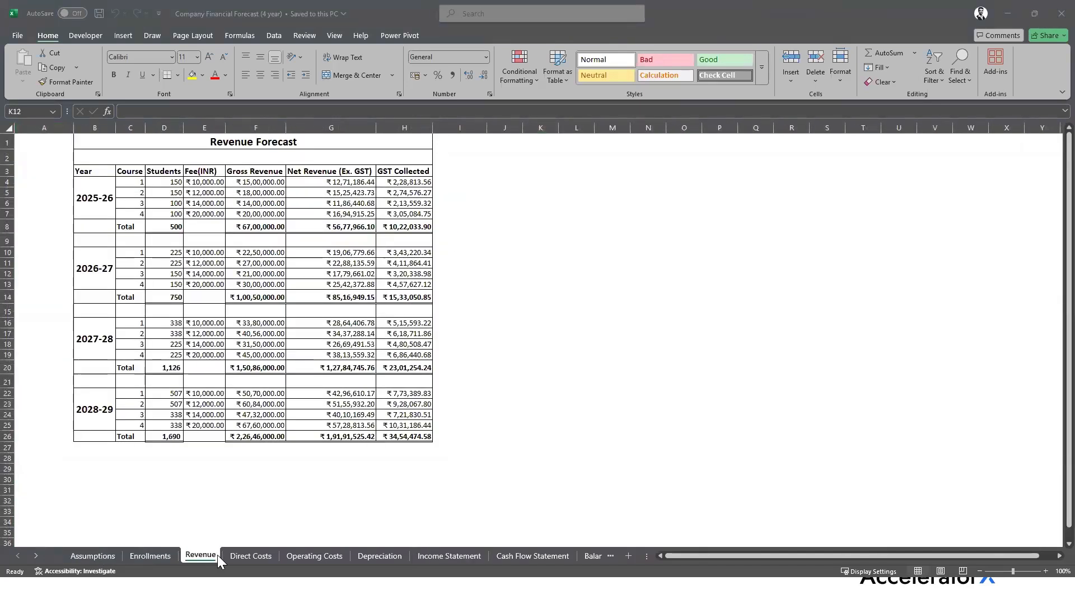
key(alt+Tab)
click(138, 559)
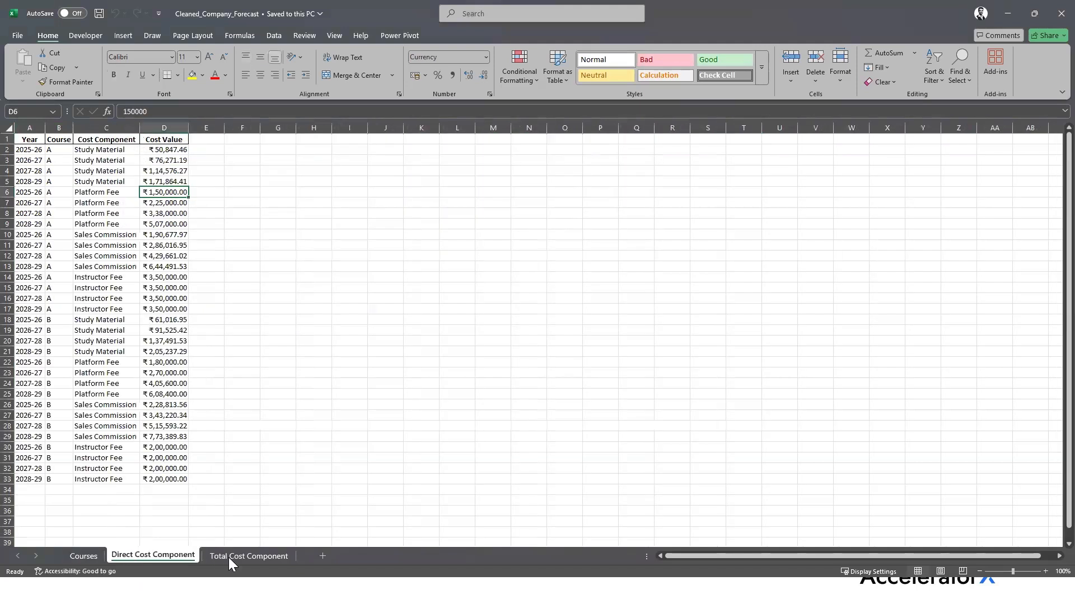
click(221, 559)
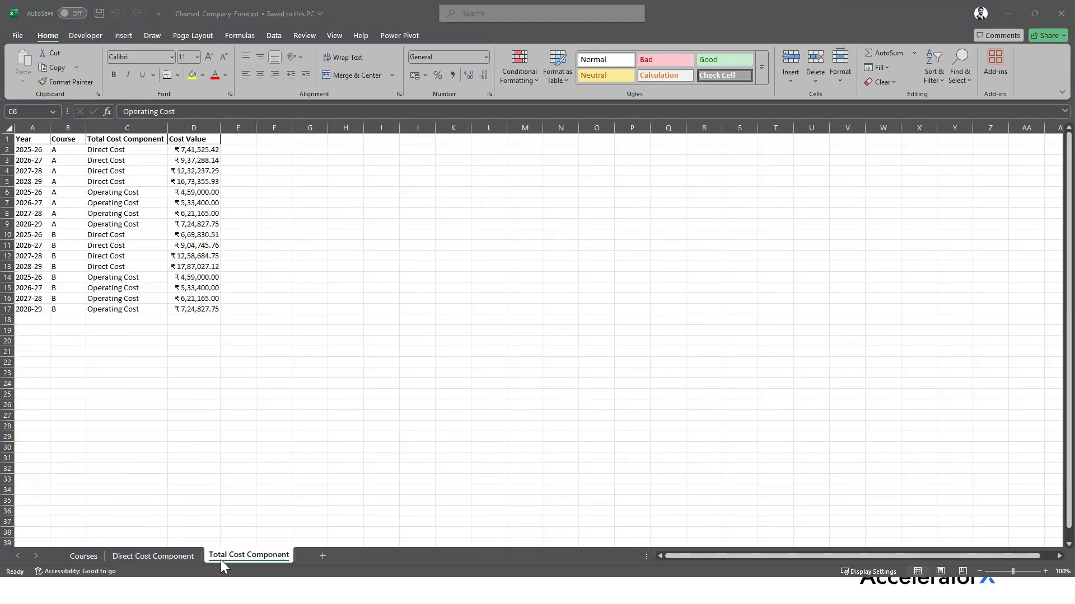
key(alt+Tab)
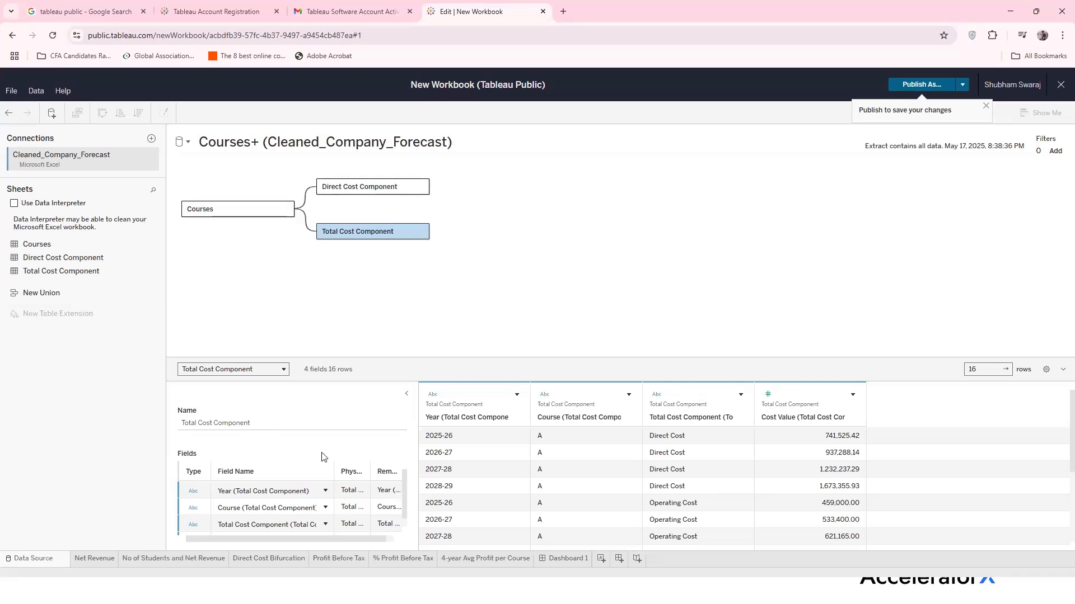
Switch to the Net Revenue worksheet showing course A and B revenue lines
click(95, 560)
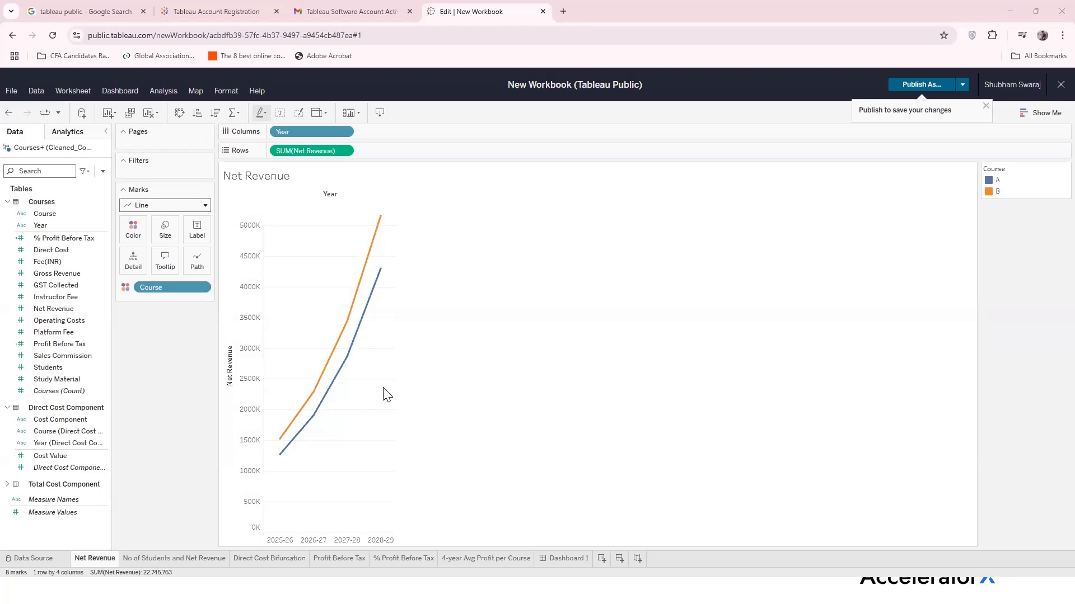
Check the Data Source, Net Revenue and No of Students sheets, then return to Dashboard 1
click(31, 558)
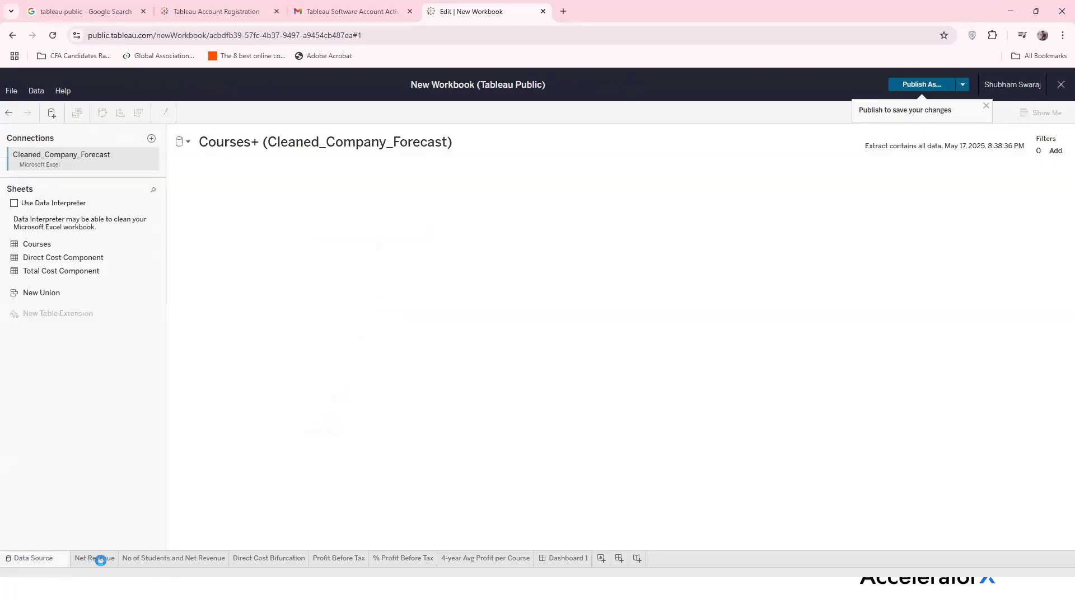
click(102, 559)
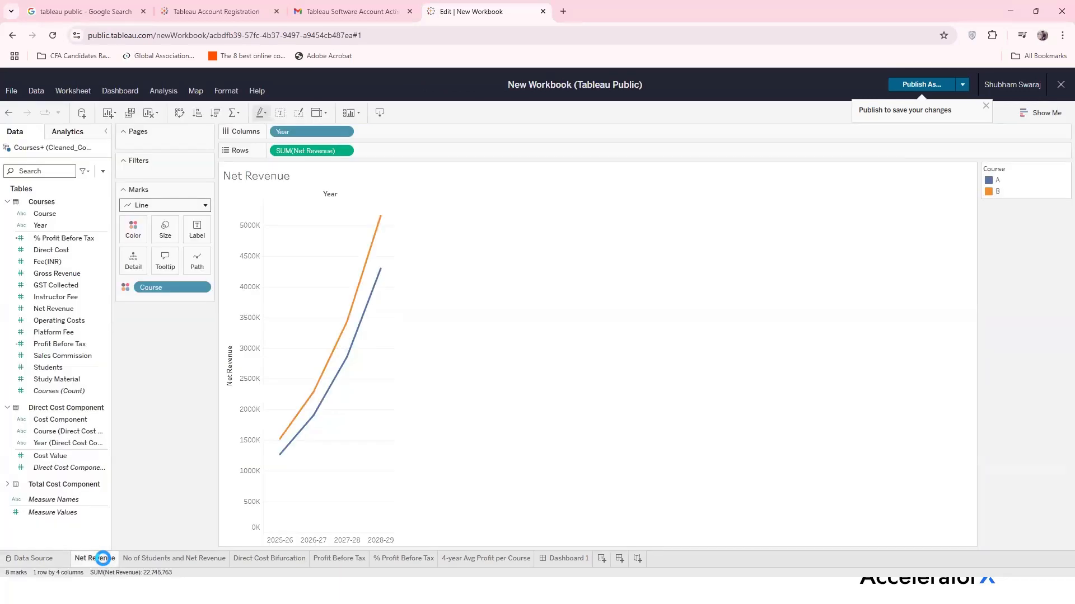
click(164, 560)
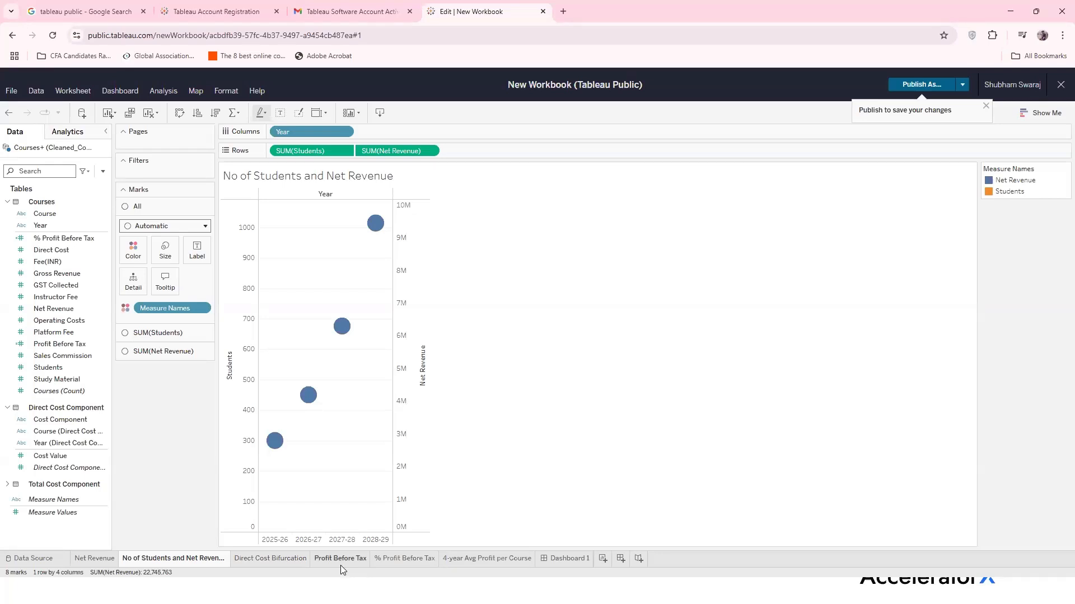
click(560, 562)
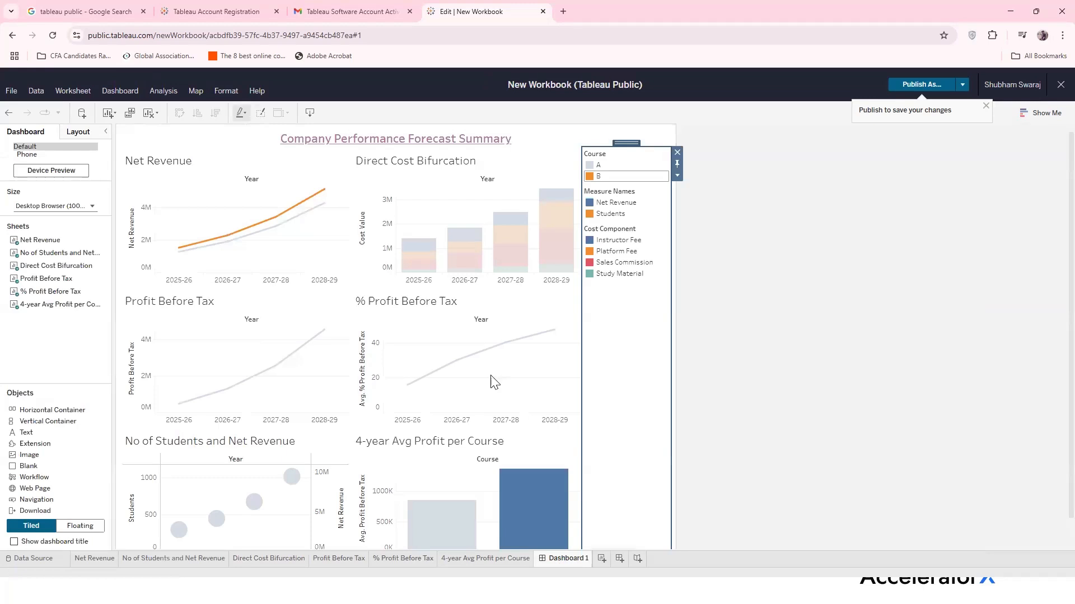
Publish the workbook to Tableau Public with the name 'Tableau Workshop'
scroll(492, 382, down, 1)
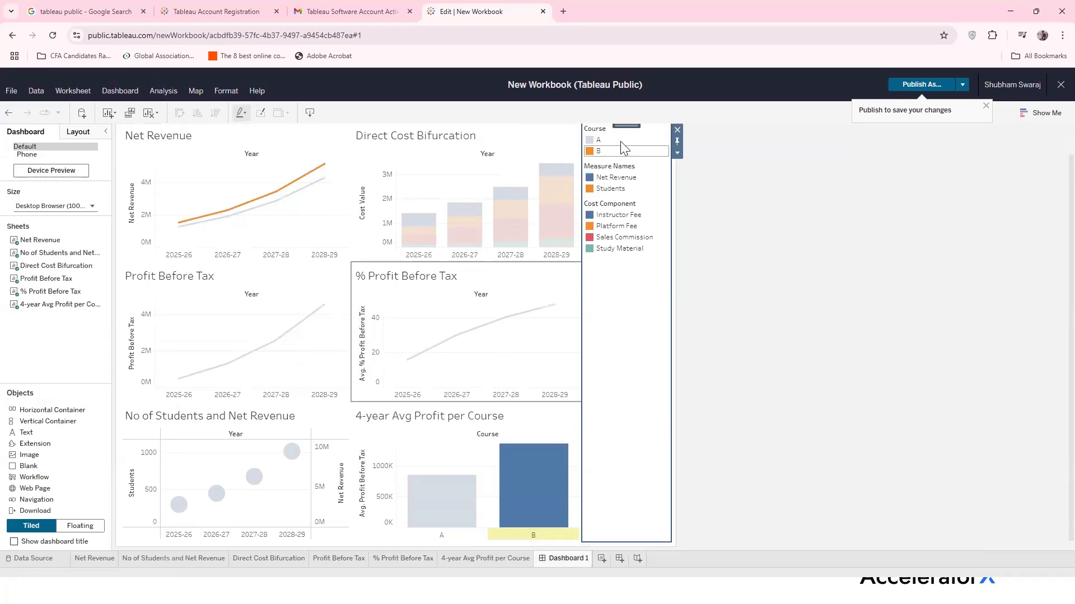
click(934, 88)
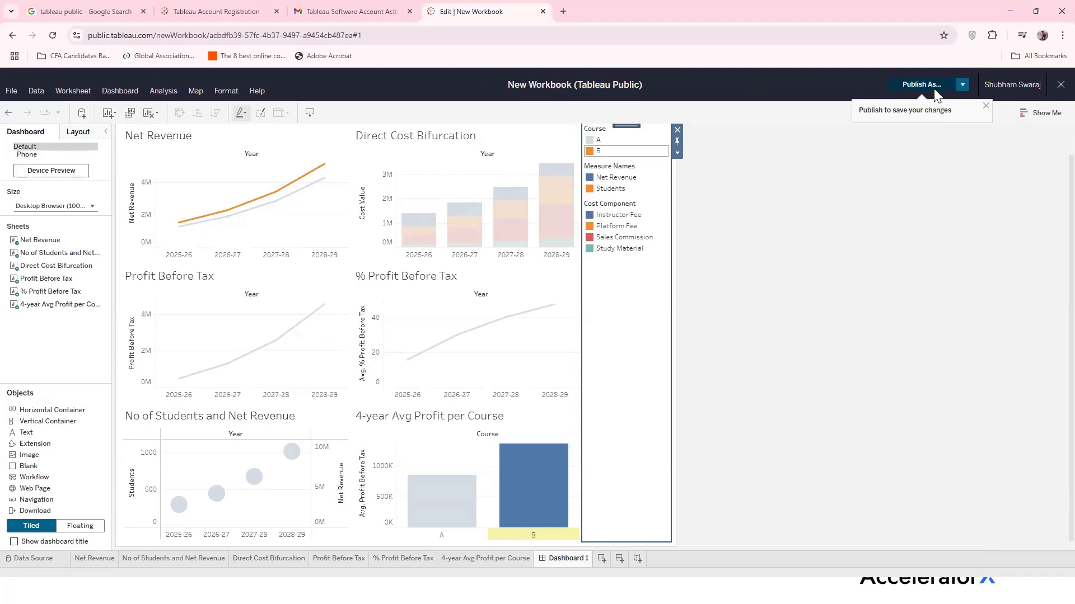
click(550, 317)
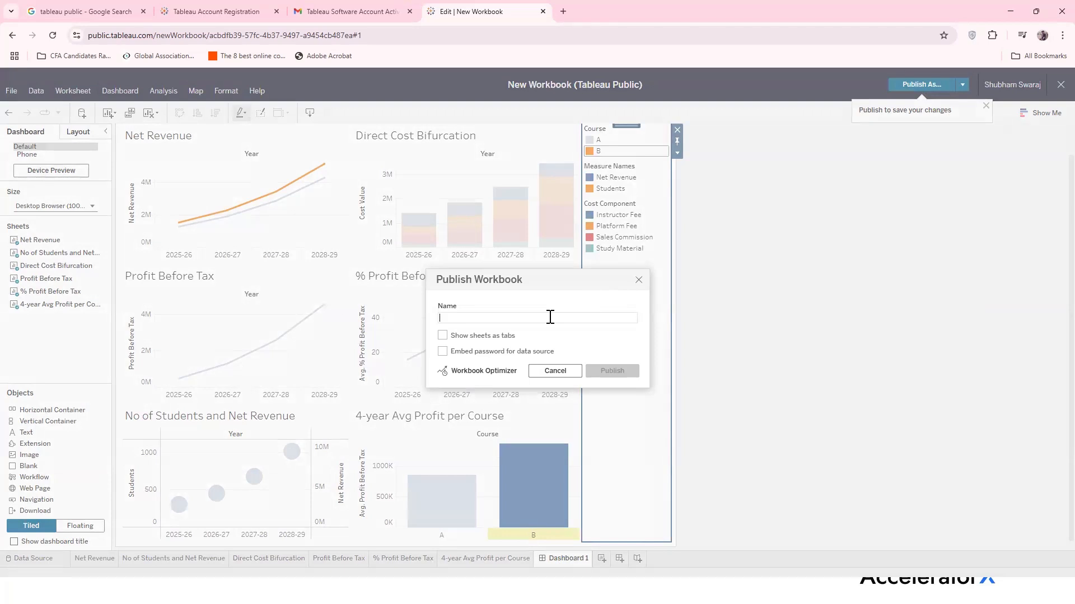
text(Tabl)
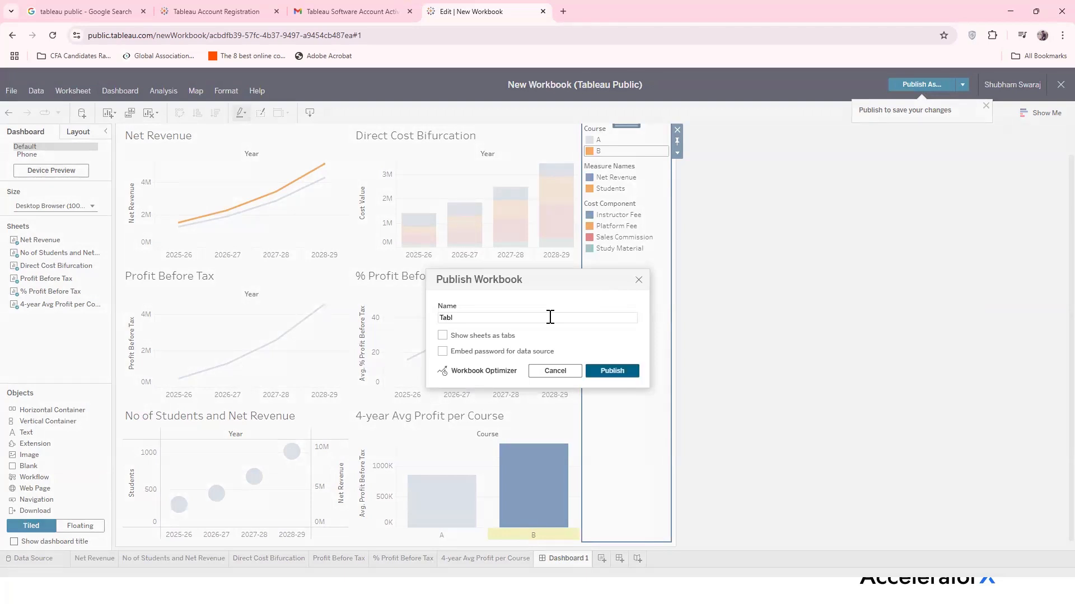
text(eau Workshop)
click(613, 371)
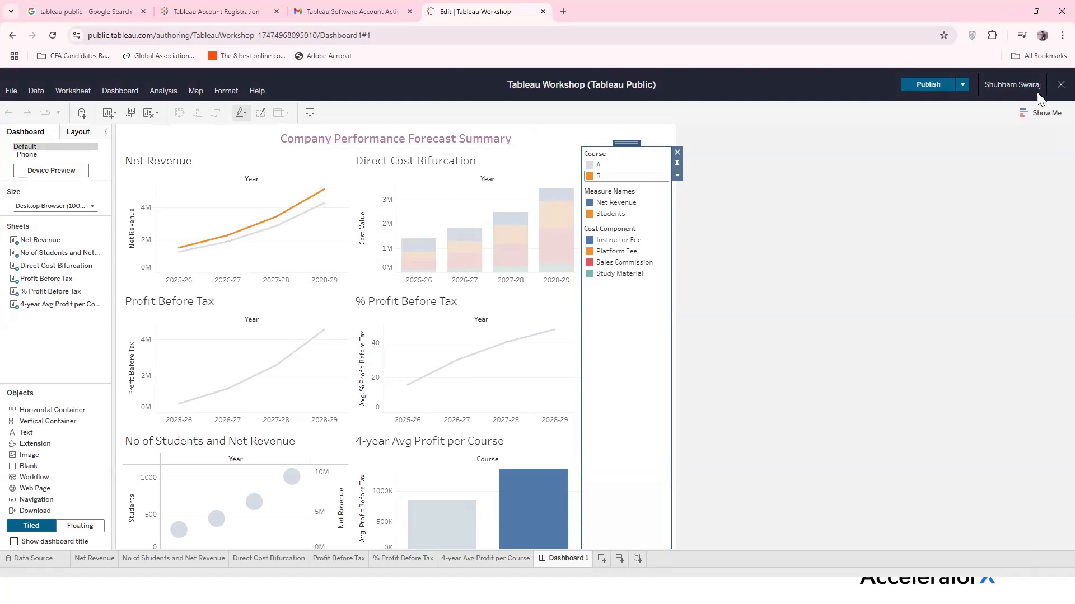
Exit the editor and view the published 'Tableau Workshop' dashboard page
click(1060, 85)
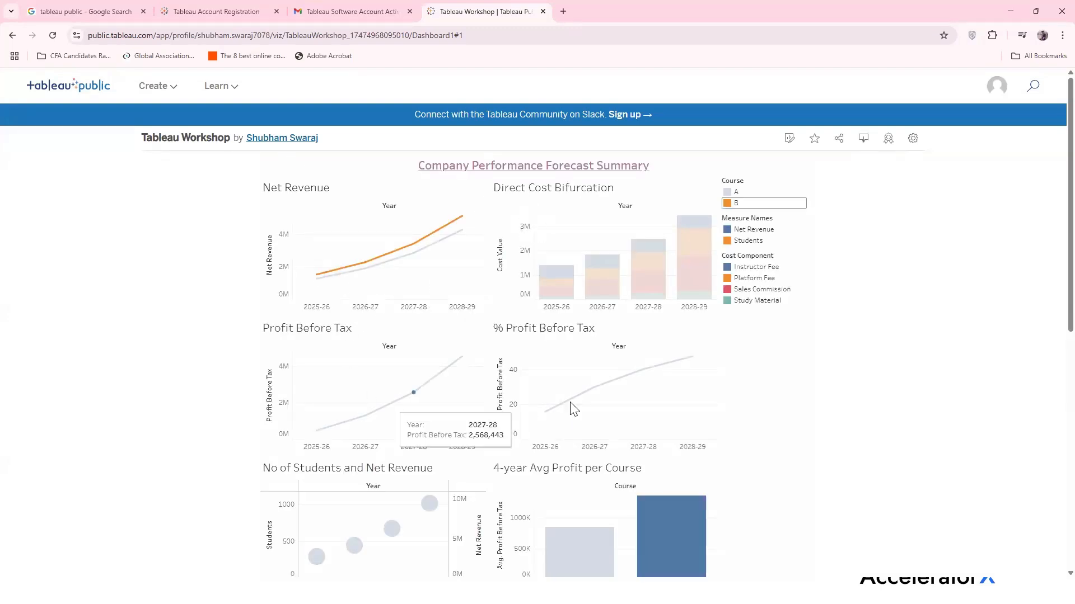
scroll(571, 408, down, 4)
scroll(583, 403, up, 3)
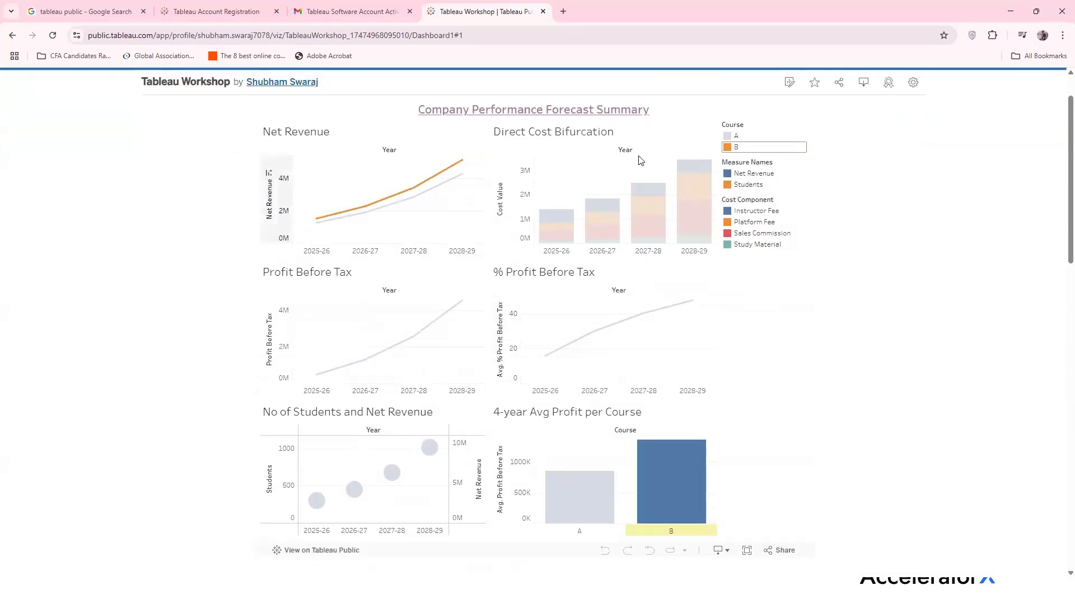
mouse_move(704, 483)
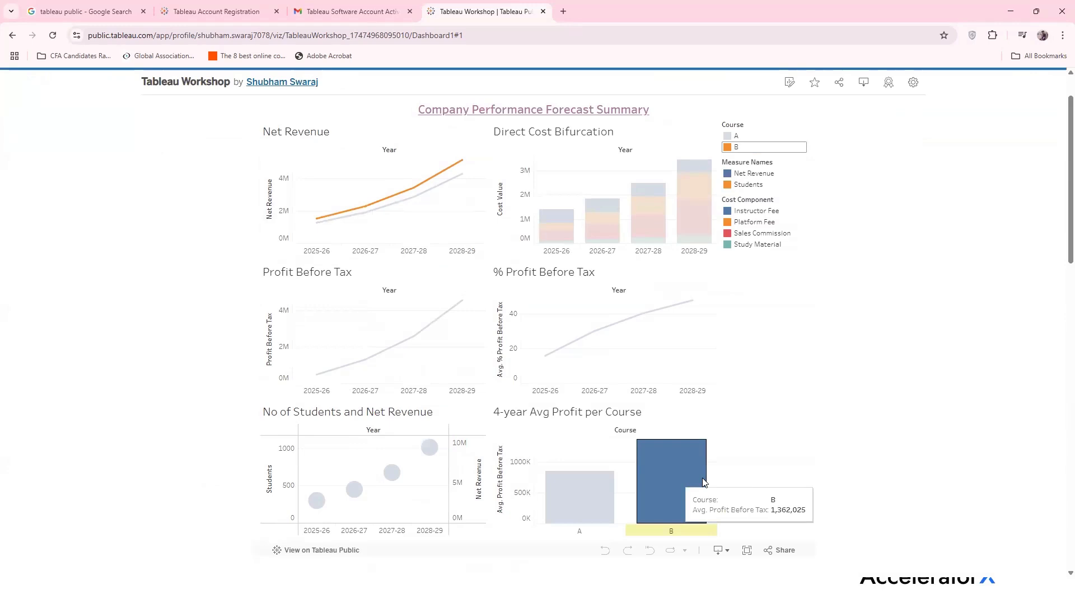
scroll(758, 381, up, 1)
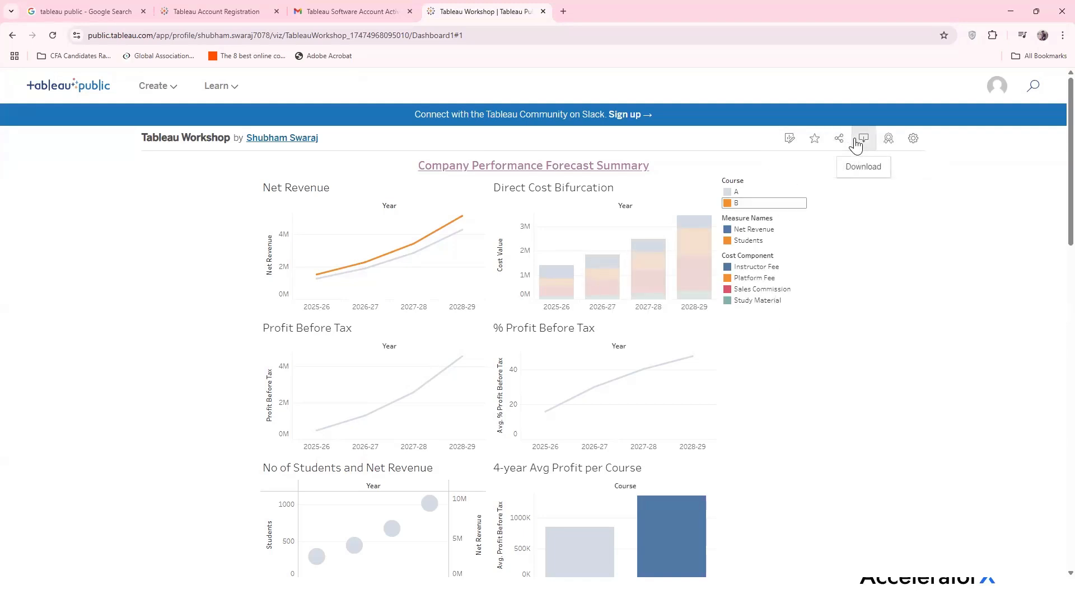
scroll(586, 297, down, 4)
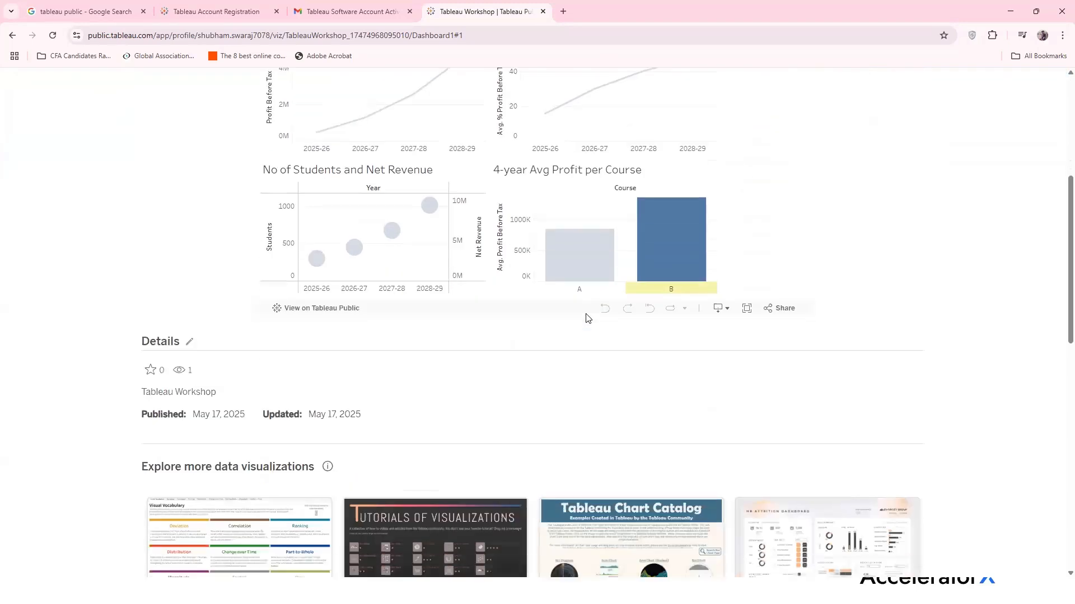
scroll(585, 318, up, 4)
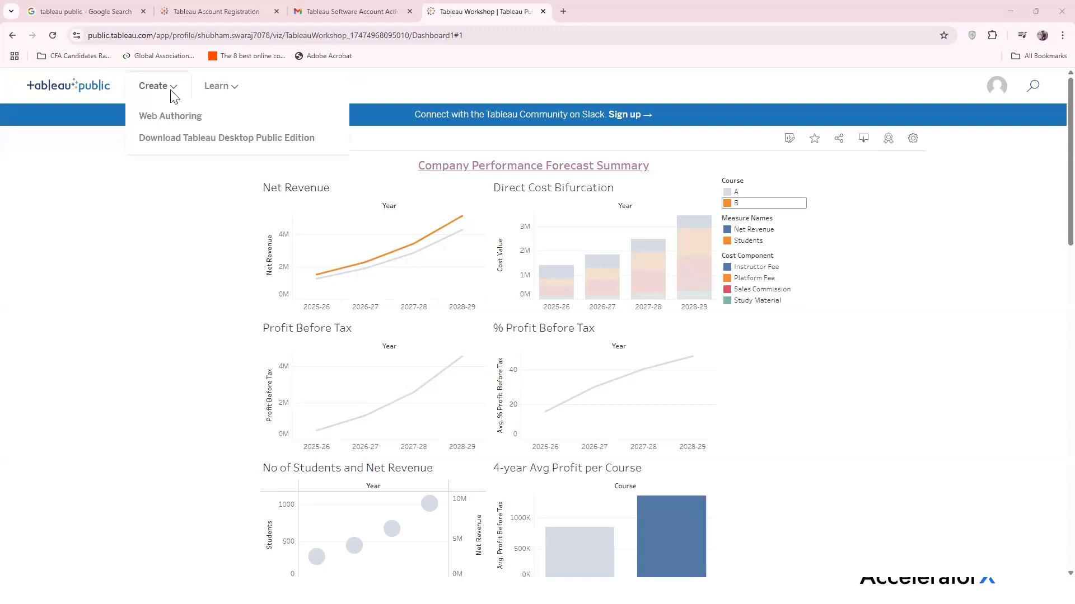
Open Learn › Sample Data and browse the dataset categories
mouse_move(223, 98)
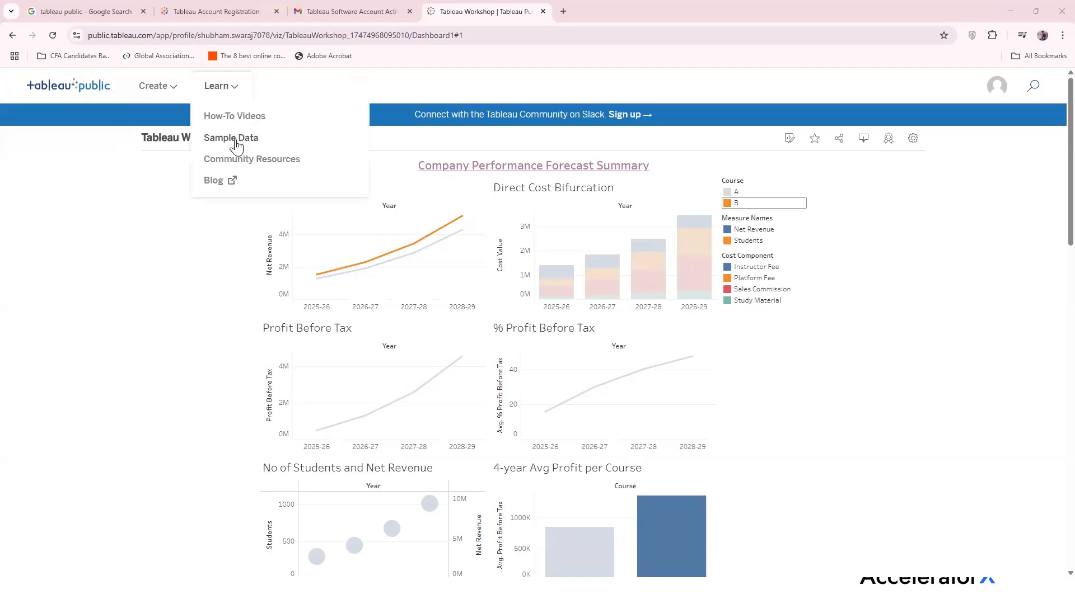
click(236, 145)
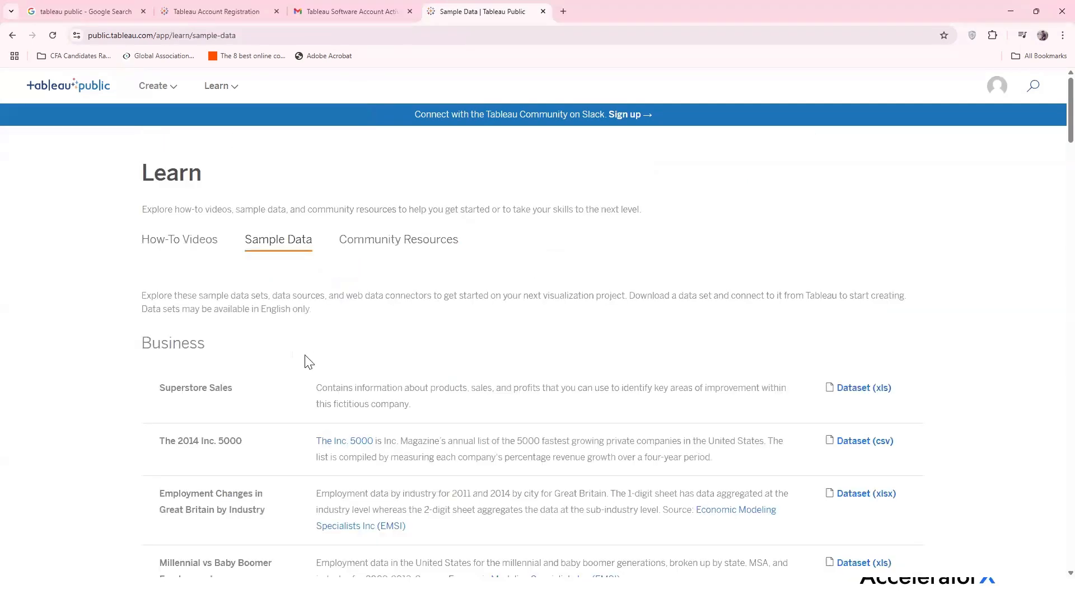
scroll(309, 363, down, 1)
scroll(309, 362, down, 2)
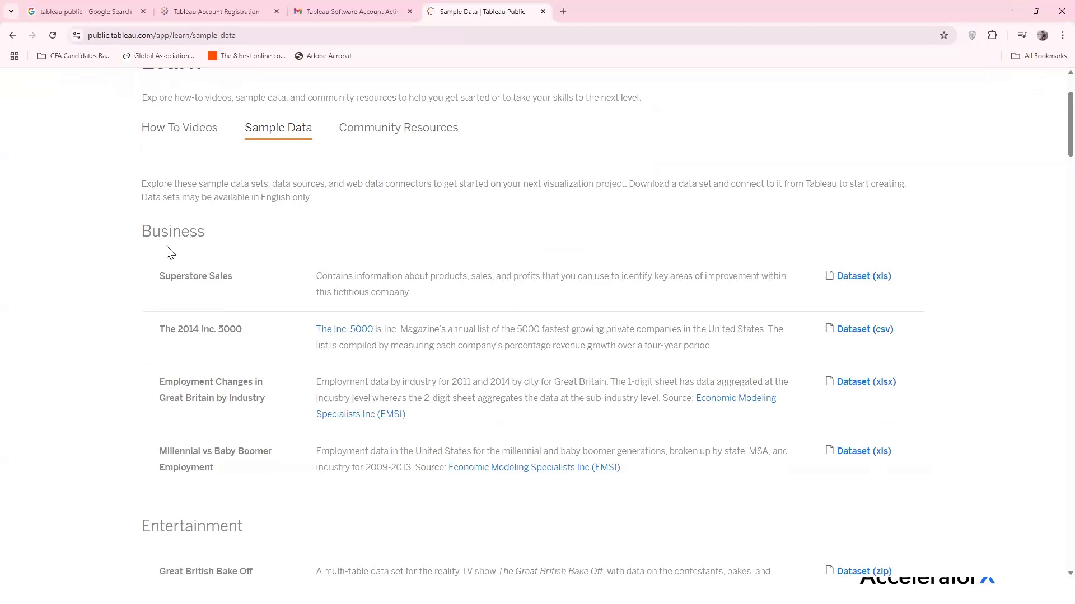
scroll(168, 414, down, 10)
scroll(152, 401, down, 16)
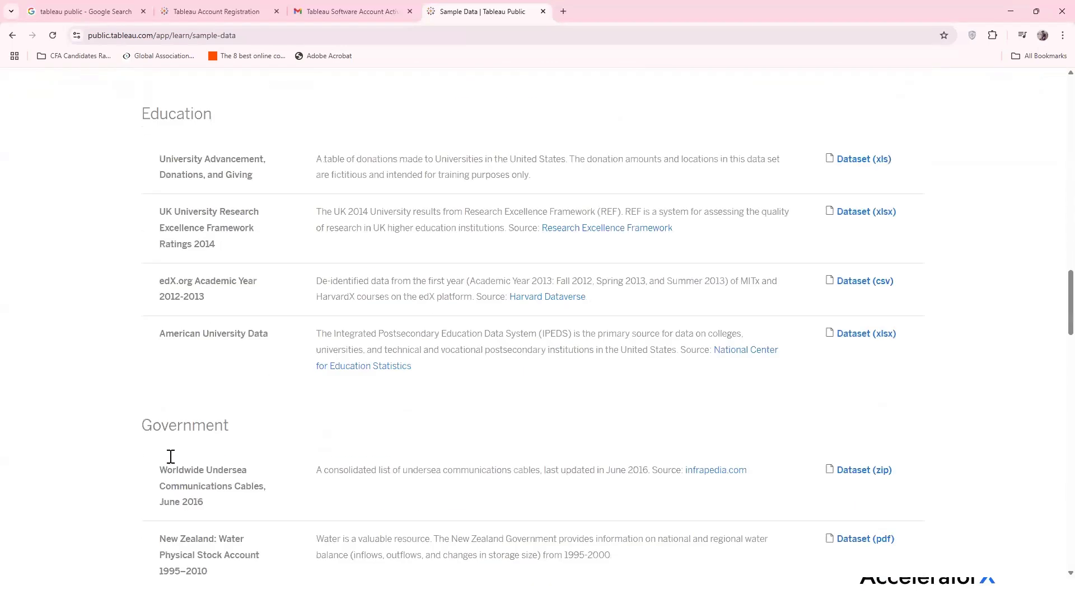
scroll(171, 457, down, 18)
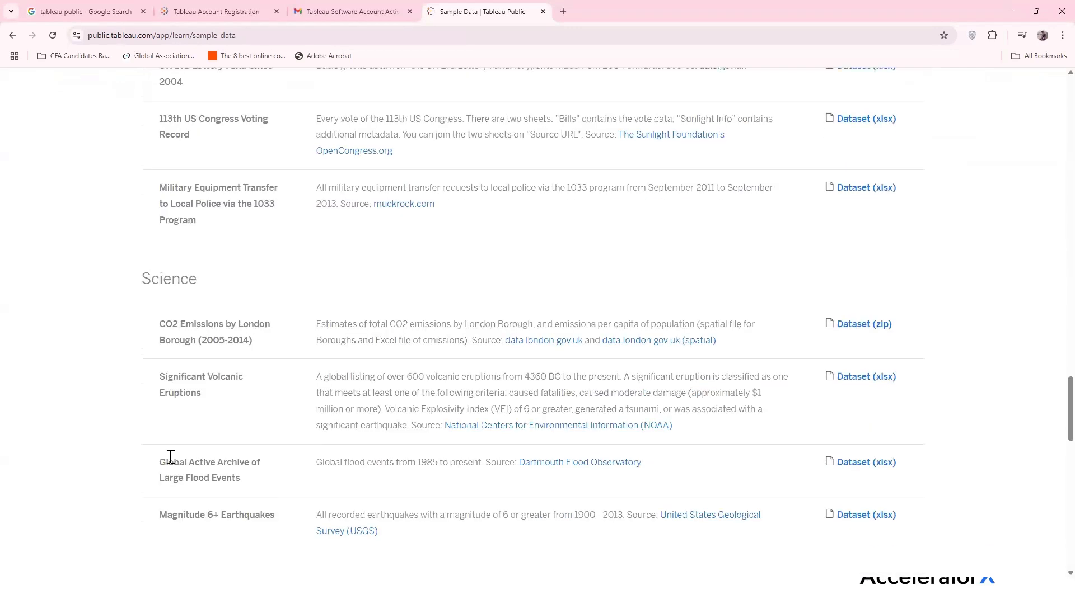
scroll(170, 457, down, 18)
scroll(171, 462, up, 20)
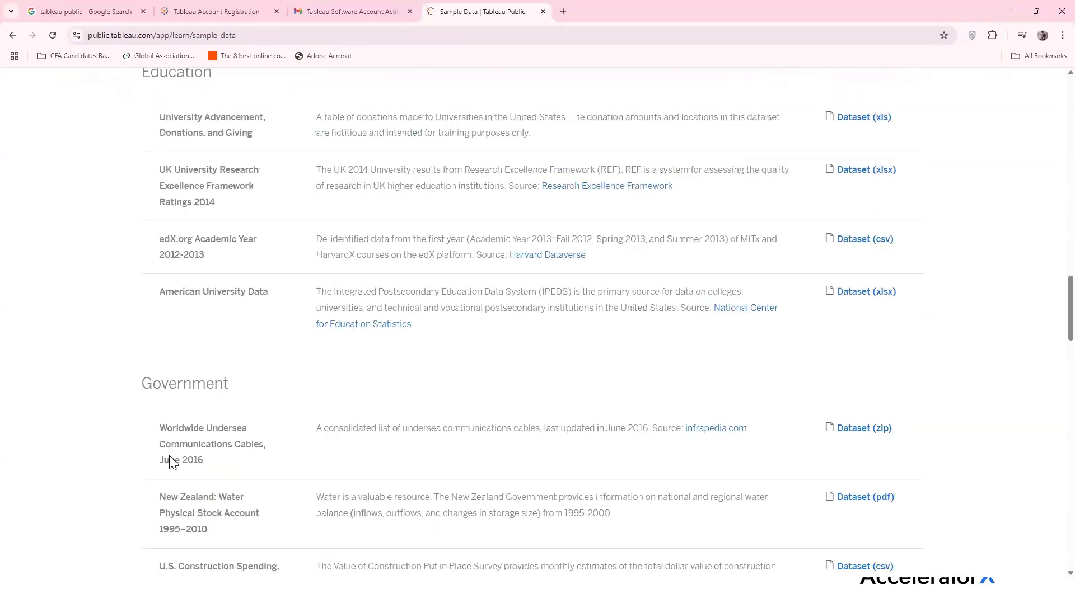
scroll(169, 463, up, 20)
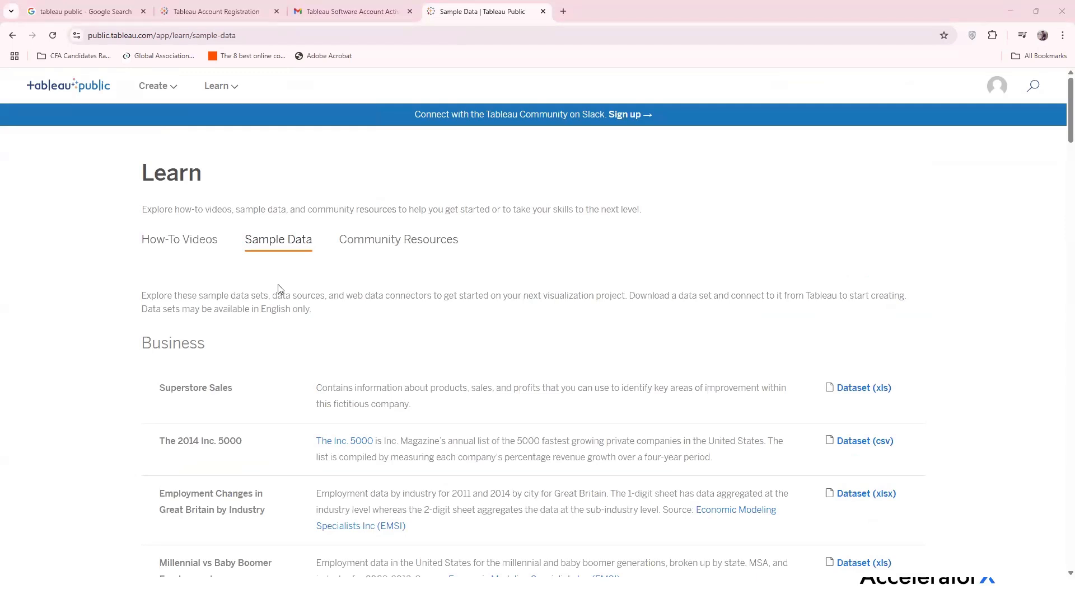
Scroll through the Company Financial Forecast (4 year) workbook's Enrollment Forecast sheet in Excel
scroll(247, 398, down, 2)
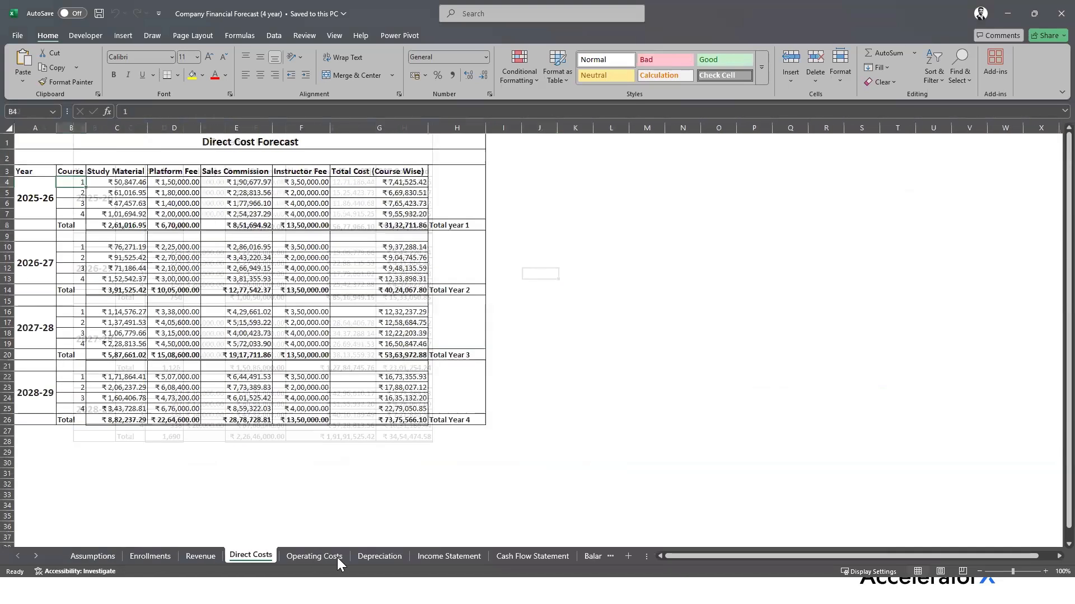
Check the Operating Costs and Depreciation sheets of the Excel forecast workbook
click(337, 557)
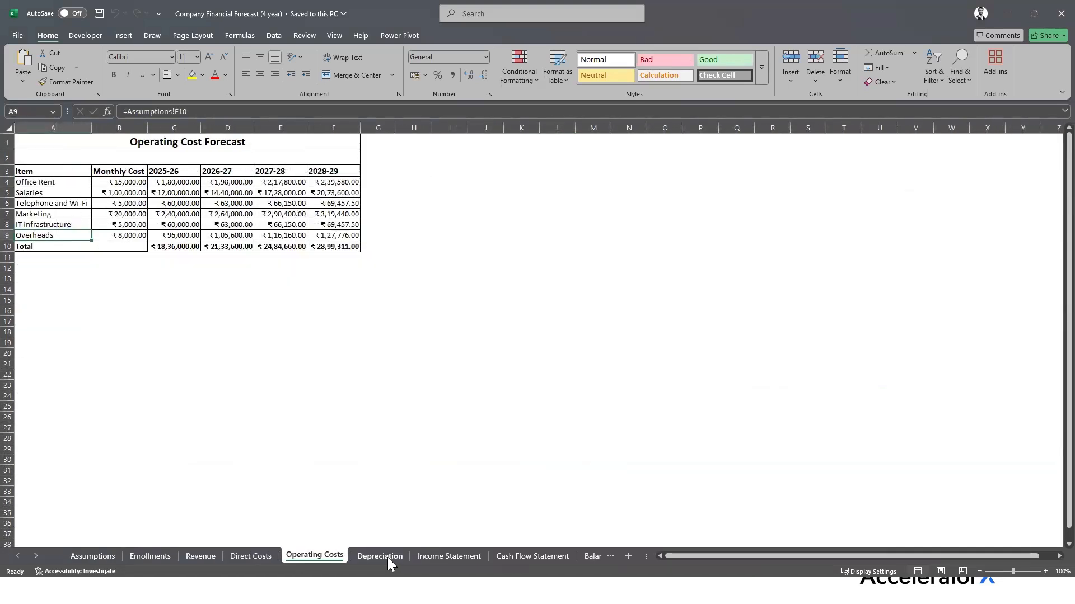
click(388, 558)
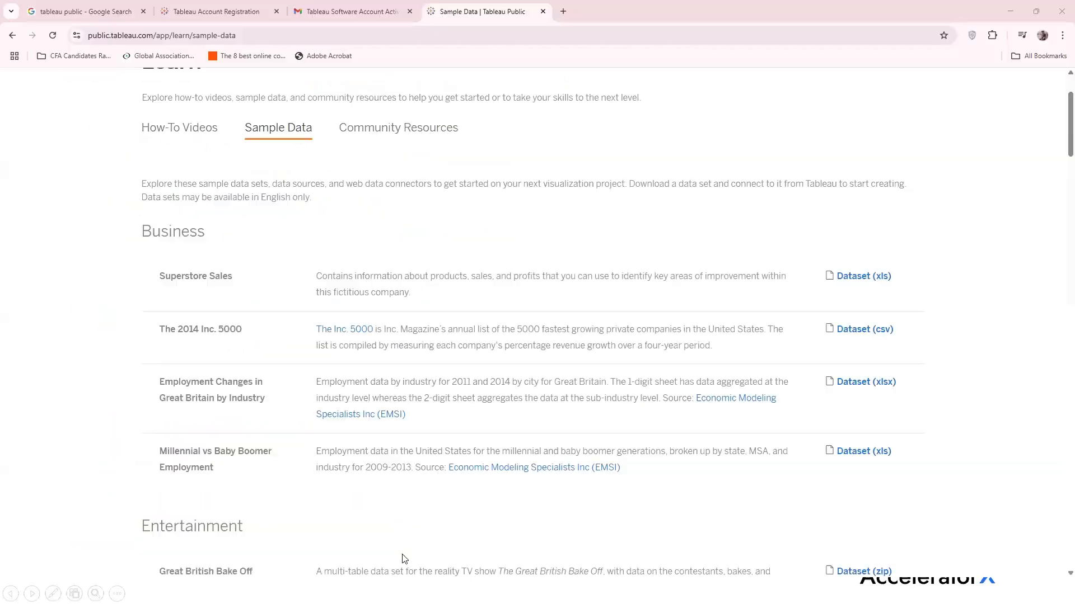
Return to the published Tableau Workshop dashboard and scroll through its forecast charts
scroll(211, 213, up, 2)
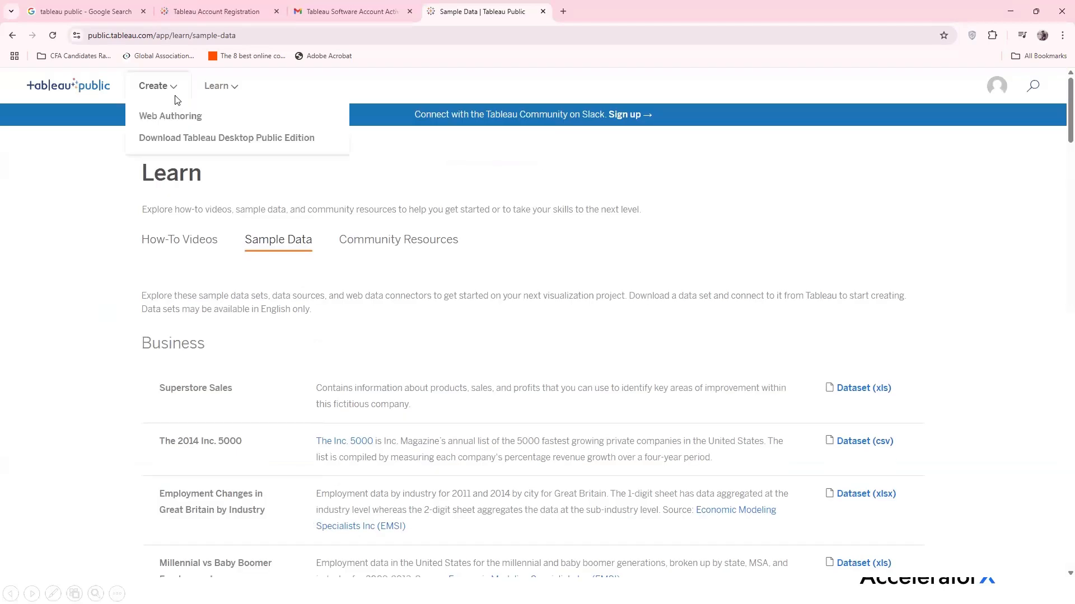
click(12, 35)
scroll(535, 340, down, 5)
scroll(535, 341, up, 2)
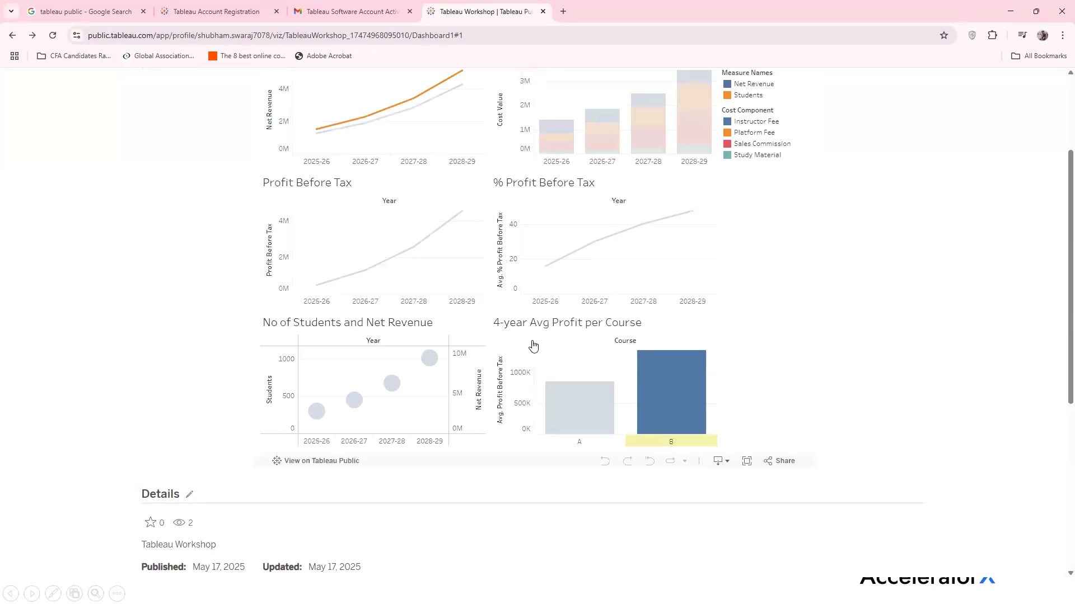
scroll(511, 315, up, 3)
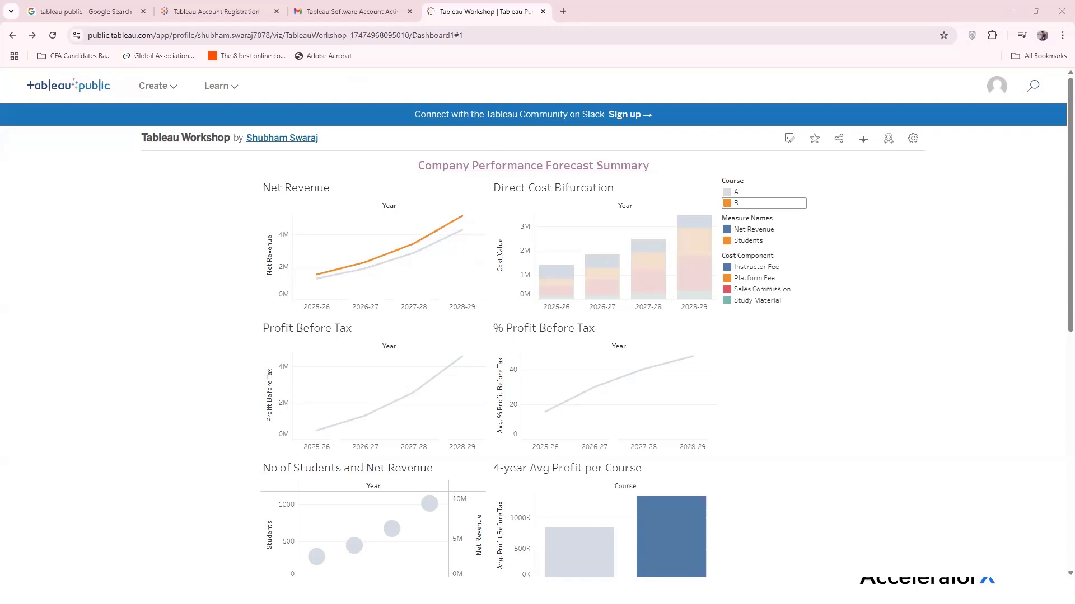
Search Google for 'nse india' in a new browser tab
click(558, 20)
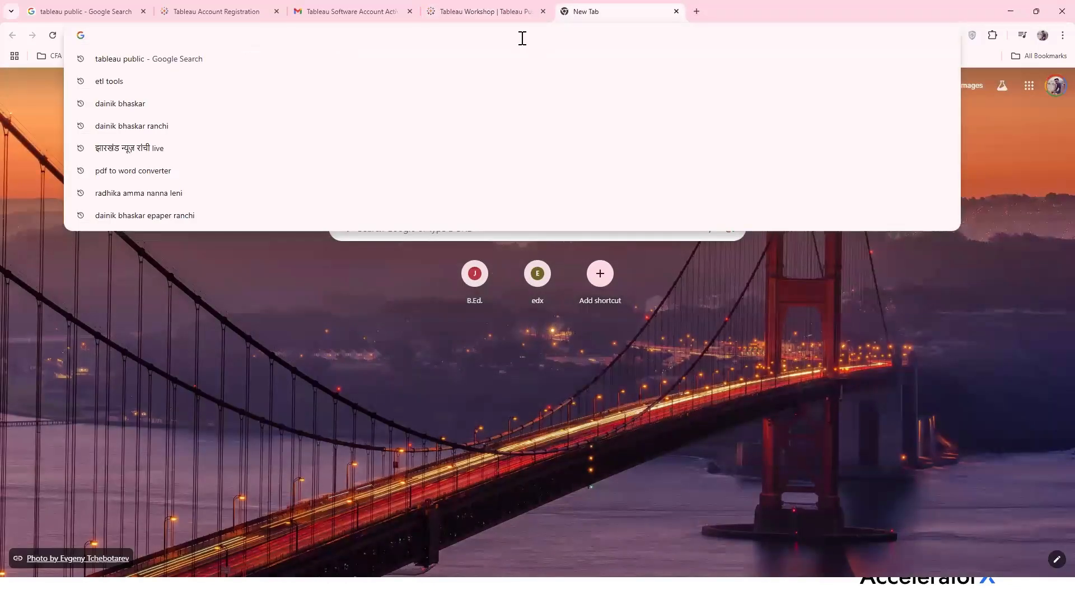
text(nse)
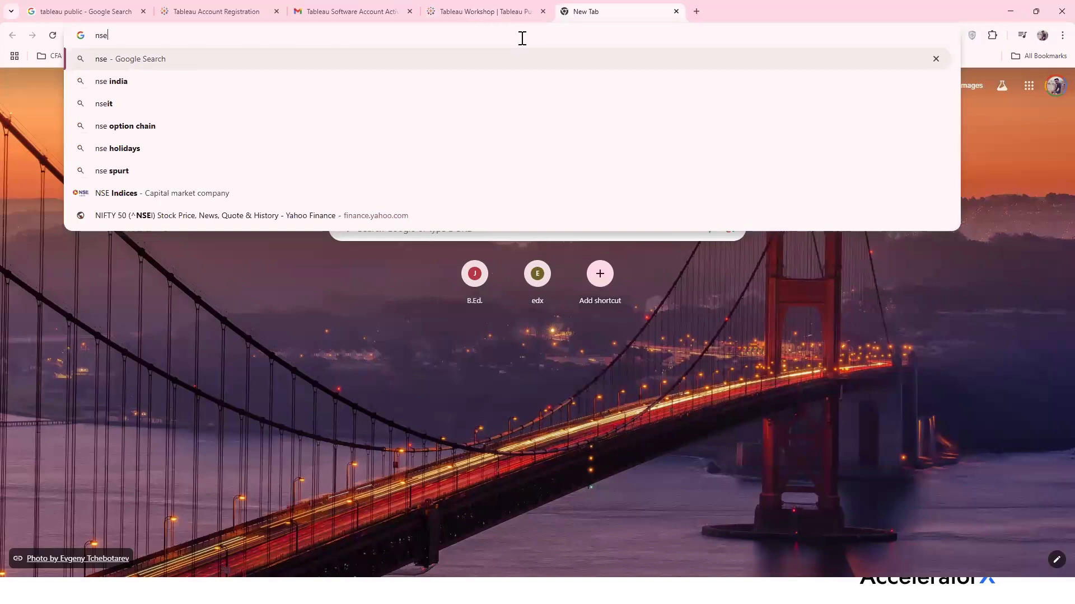
key(Down)
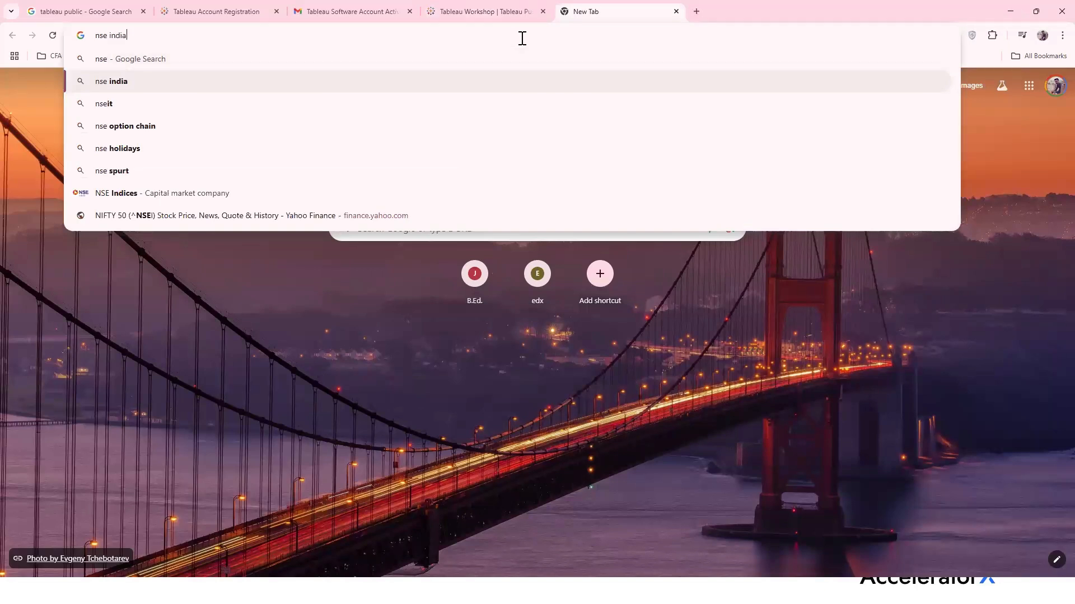
key(Return)
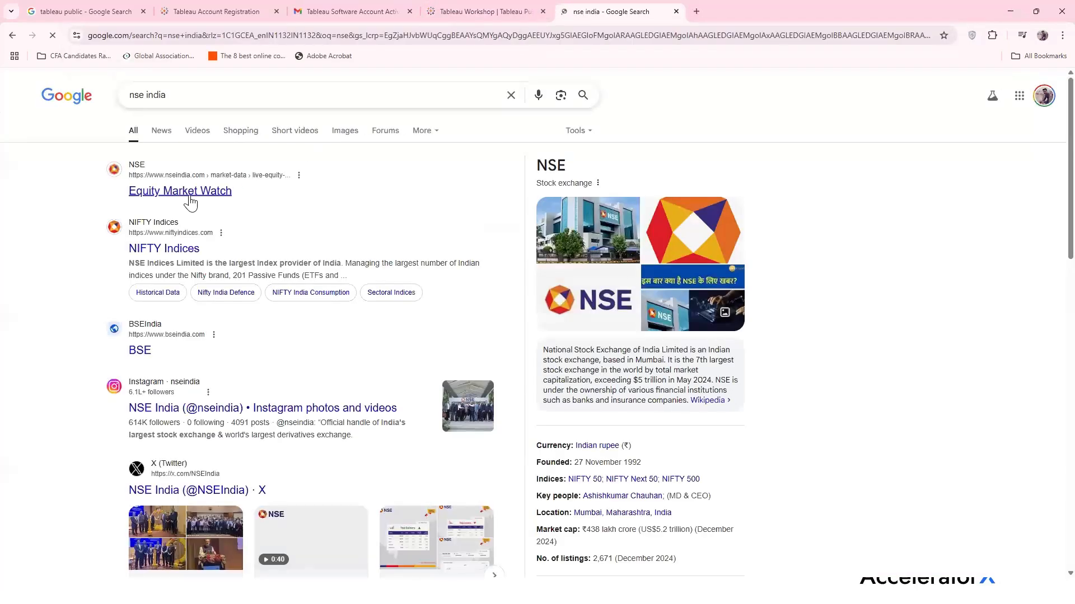
Open NSE's live indices page, select the NIFTY 50 open value 25,064.65, and start a blank tab
click(189, 196)
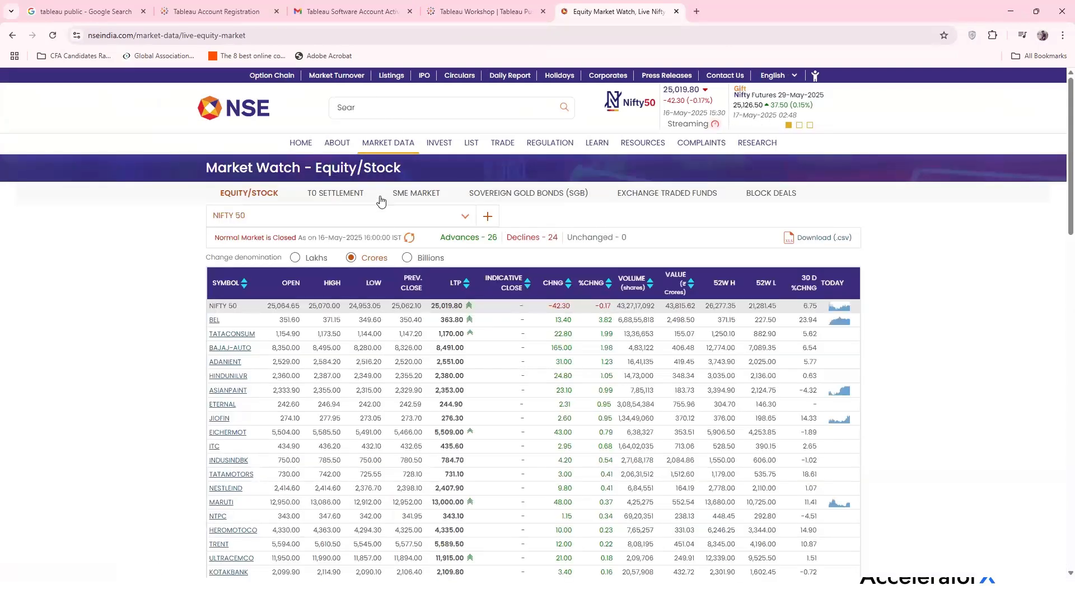
mouse_move(378, 147)
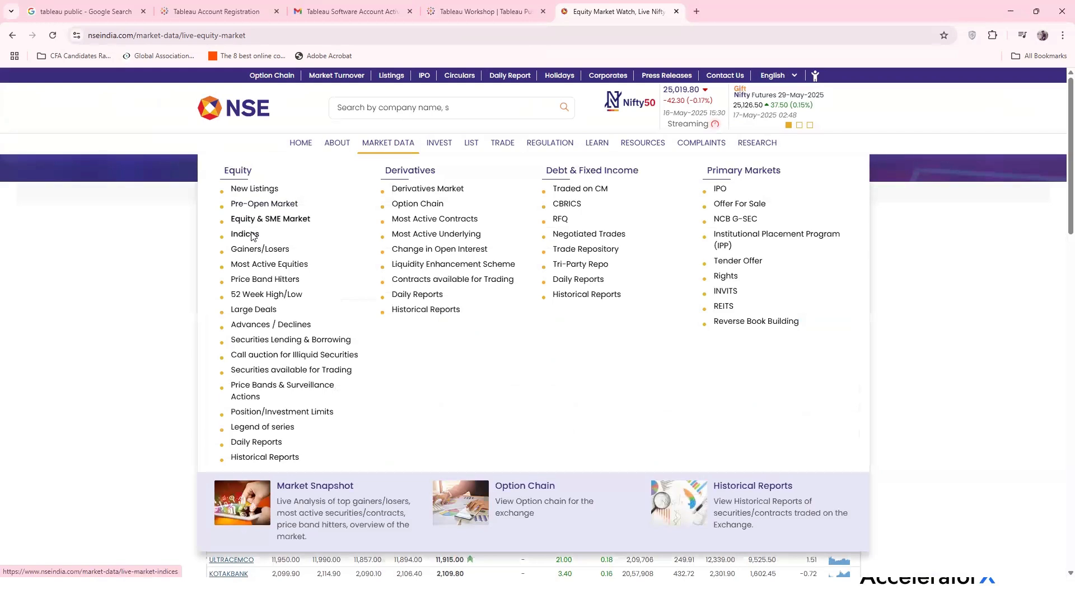
click(251, 235)
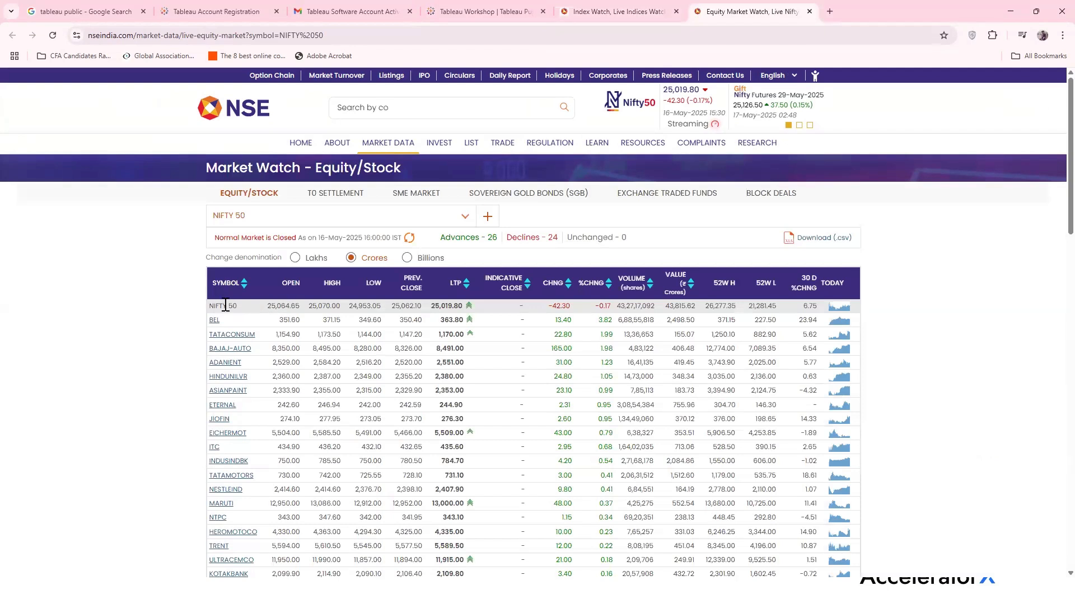
drag(267, 306, 301, 311)
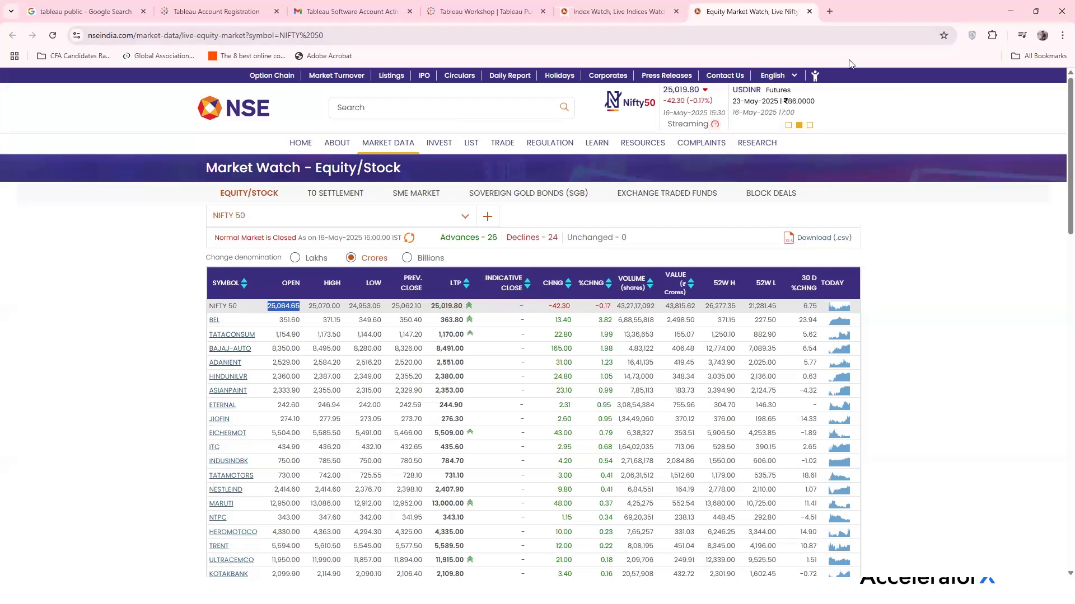
key(ctrl+t)
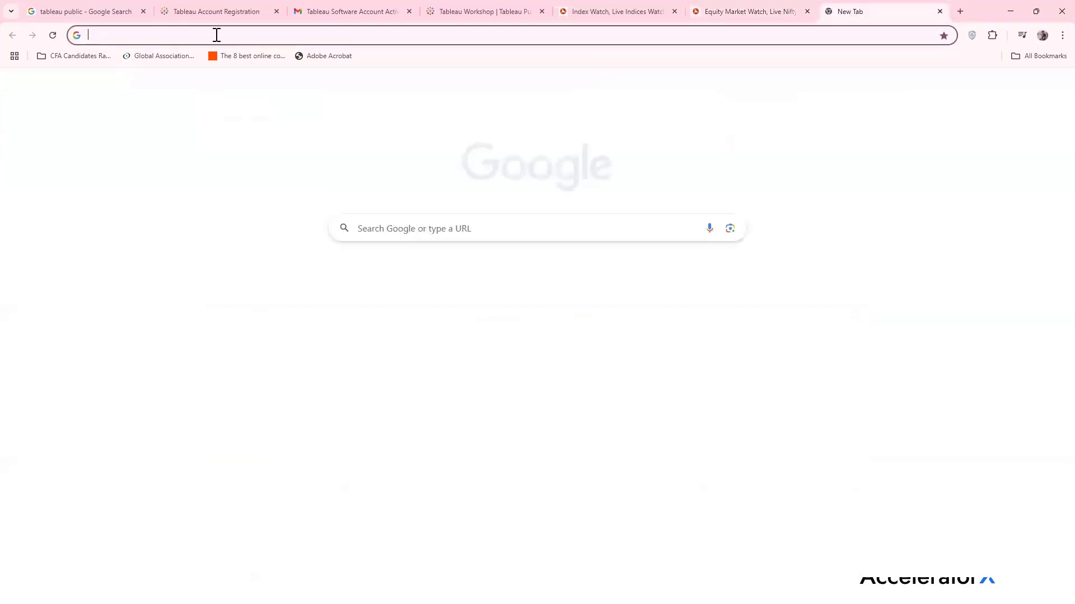
Search Google for 'nyse', then replace the query with 'S&P 500'
click(217, 34)
text(nyse)
key(Return)
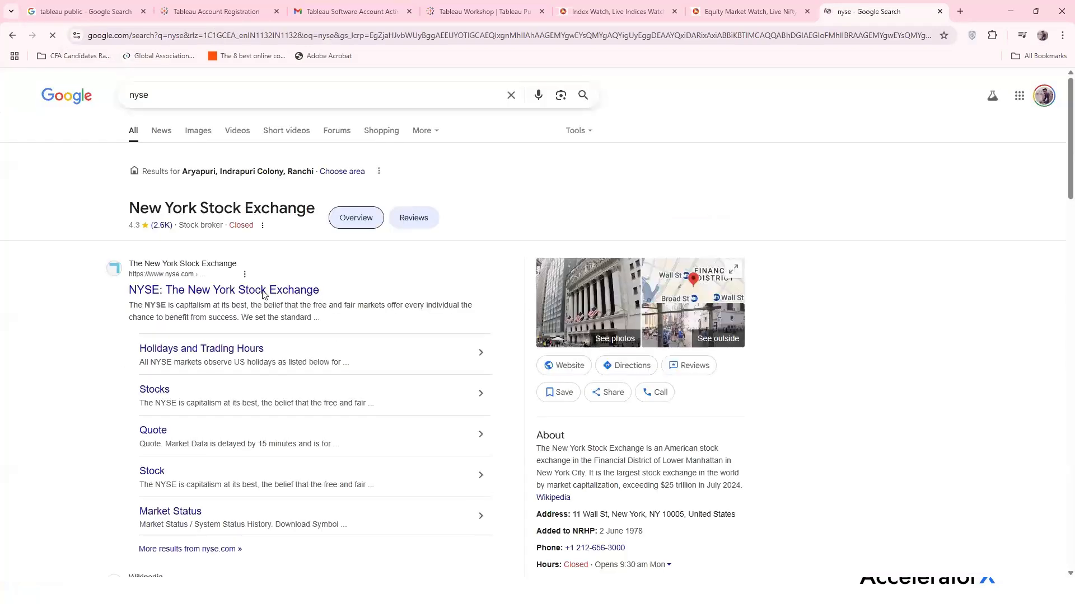
double_click(234, 99)
text(S)
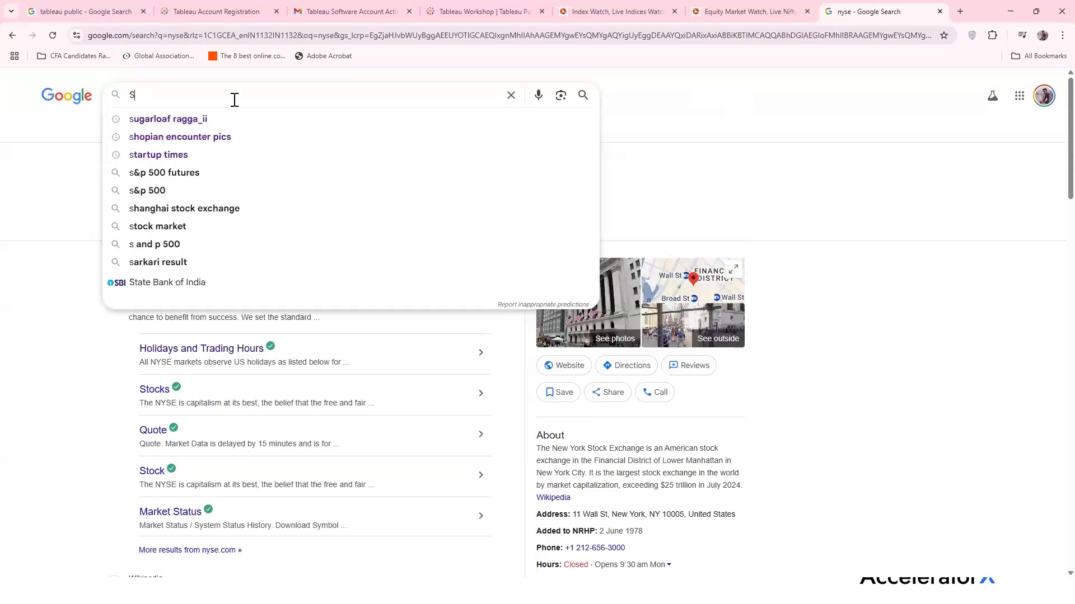
text(&P)
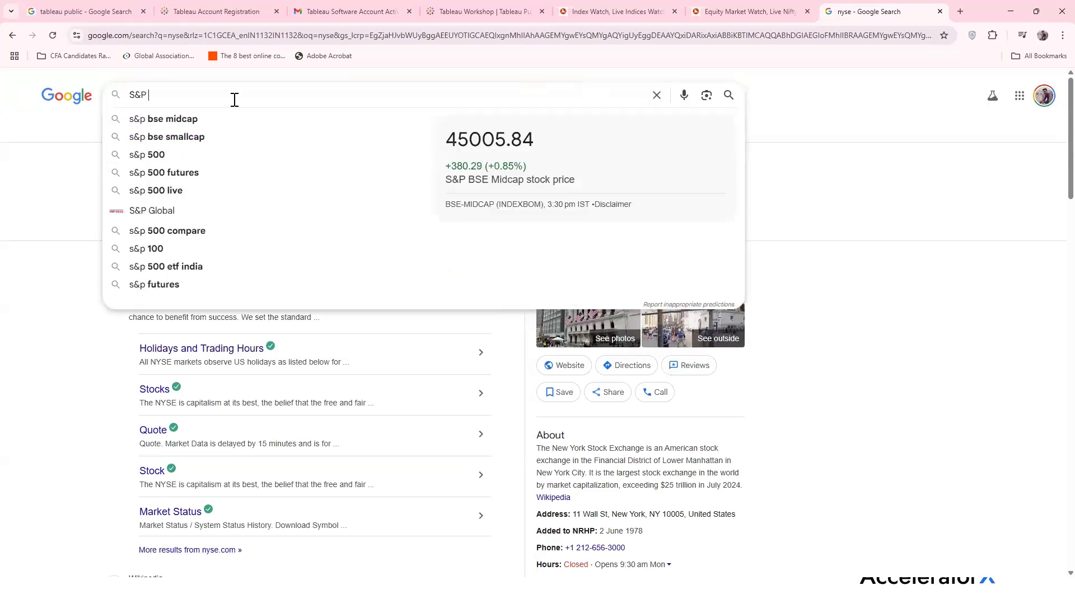
text( 500)
key(Return)
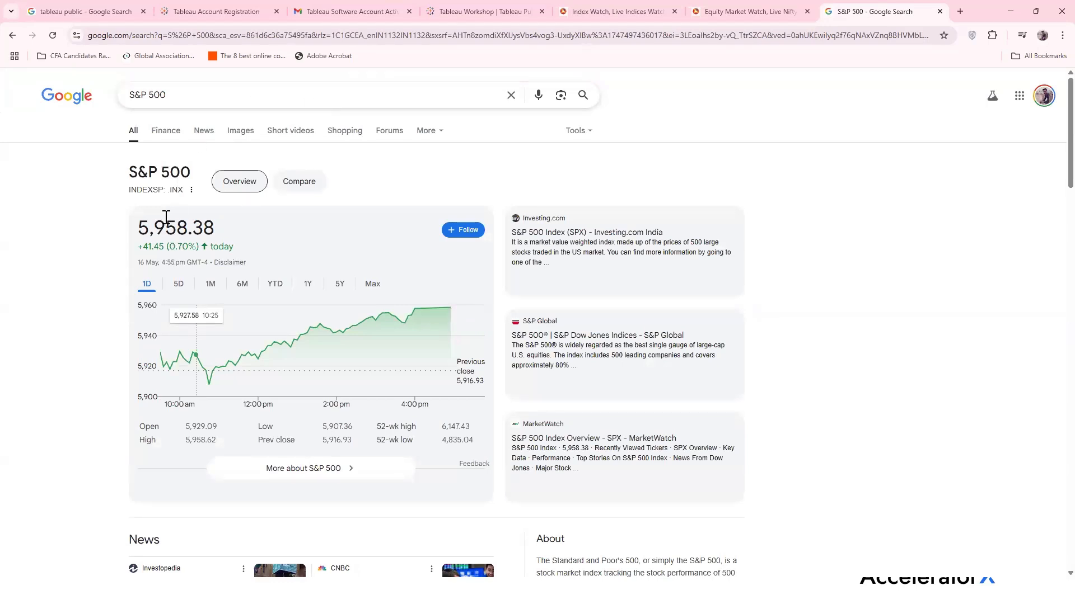
Highlight the S&P 500 price 5,958.38, then advance the workshop slides to Parameters & What-If Analysis
drag(140, 231, 226, 235)
click(139, 226)
drag(139, 226, 223, 237)
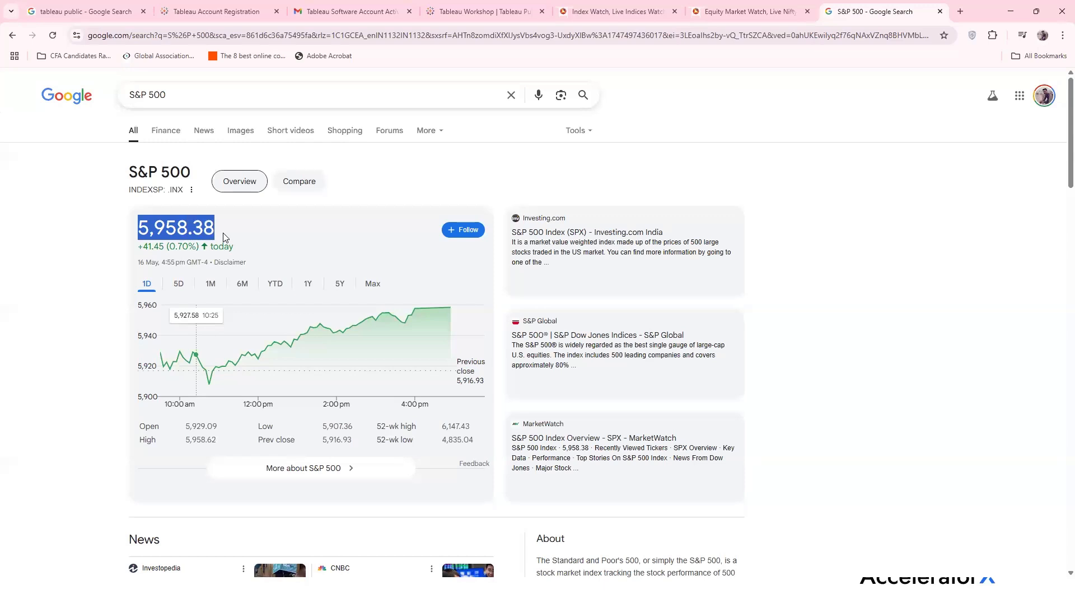
scroll(223, 240, down, 3)
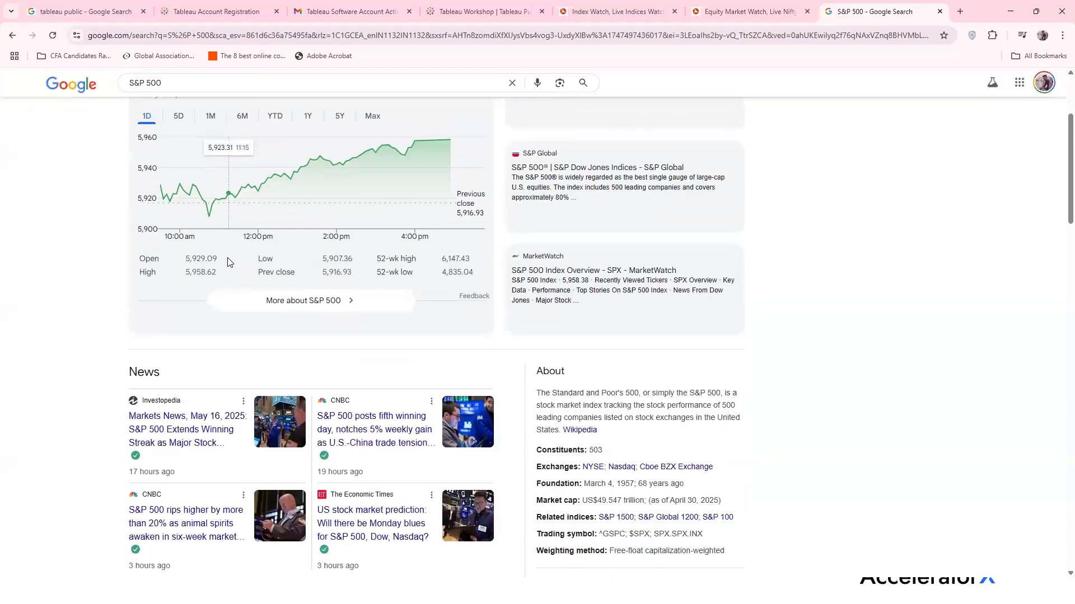
scroll(168, 232, up, 3)
drag(138, 229, 225, 247)
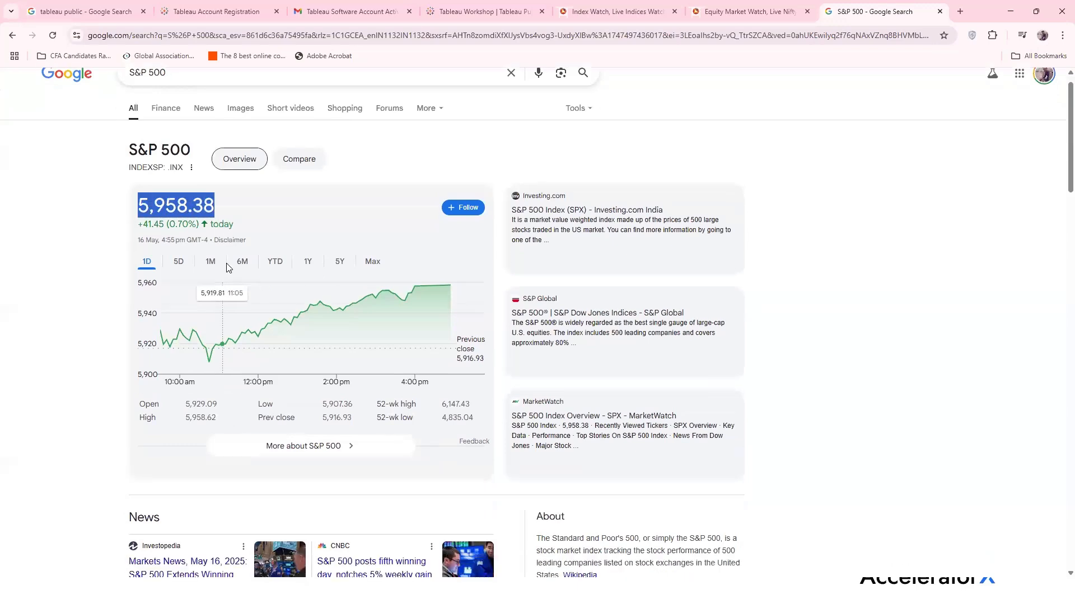
scroll(225, 258, down, 3)
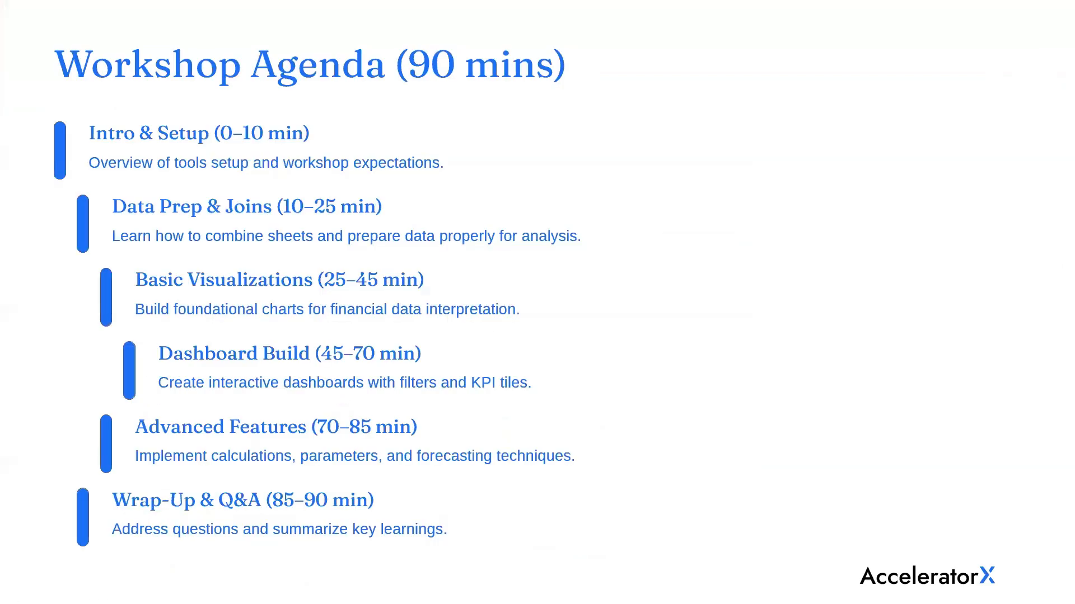
key(Right)
key(Right)
key(Right)
key(Right)
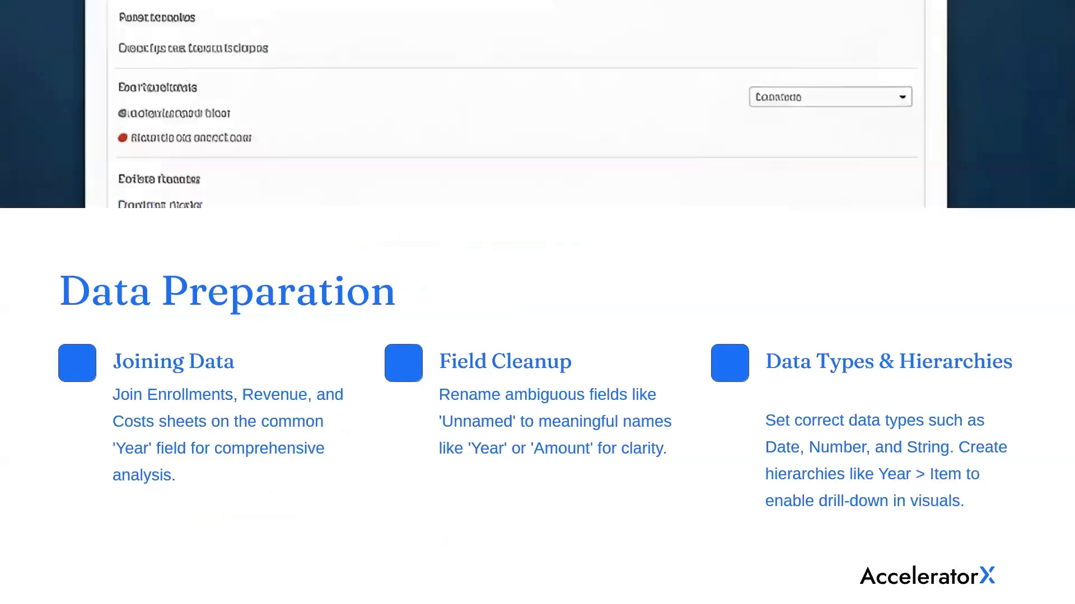
key(Right)
key(Right)
key(Right)
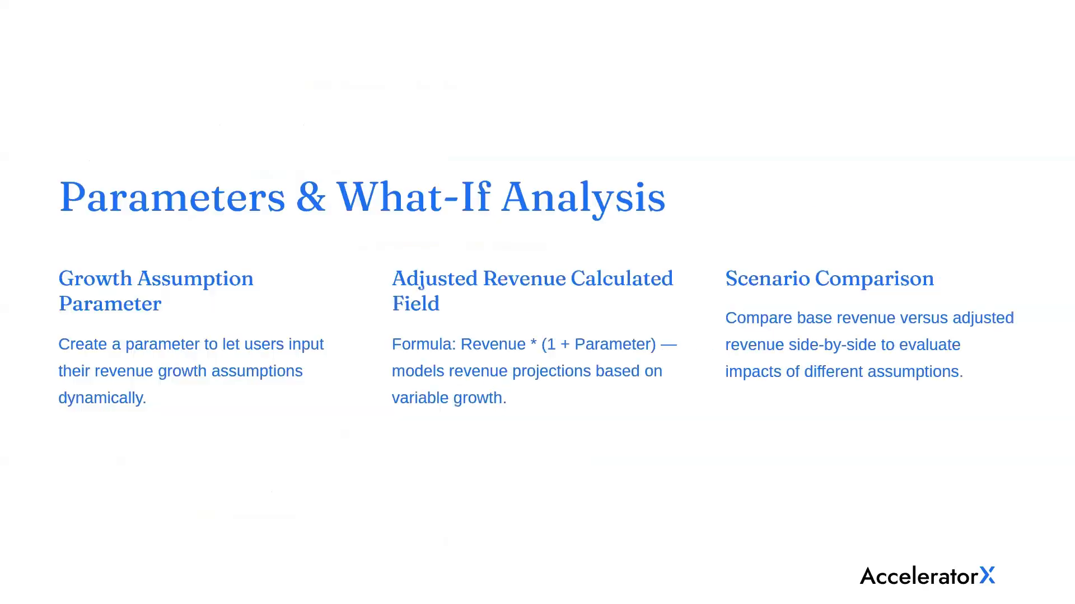